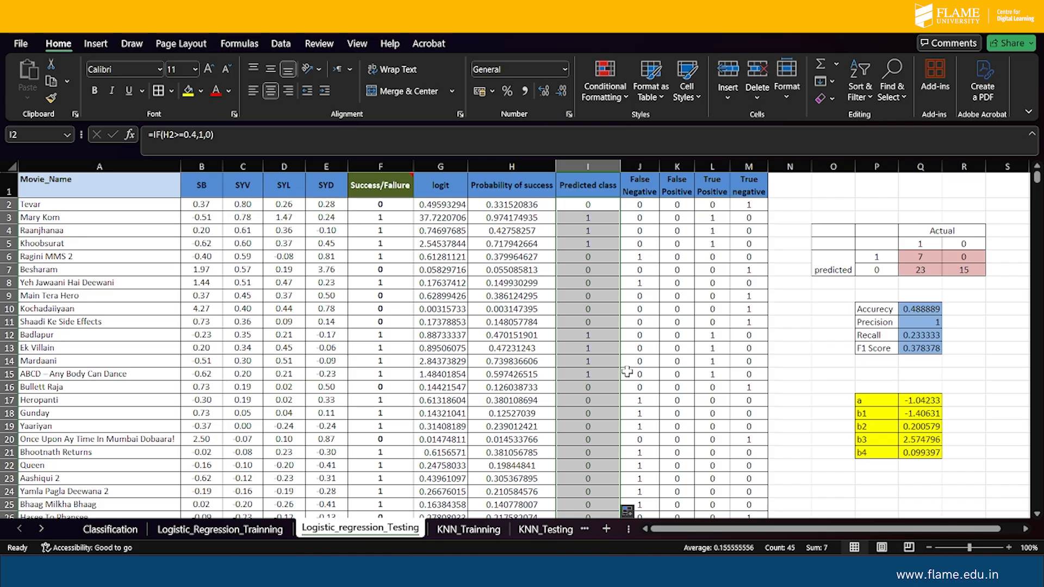
Look over the empty KNN_Trainning sheet and copy the movie data in A2:F105 from the Logistic_Regression_Trainning sheet.
click(467, 534)
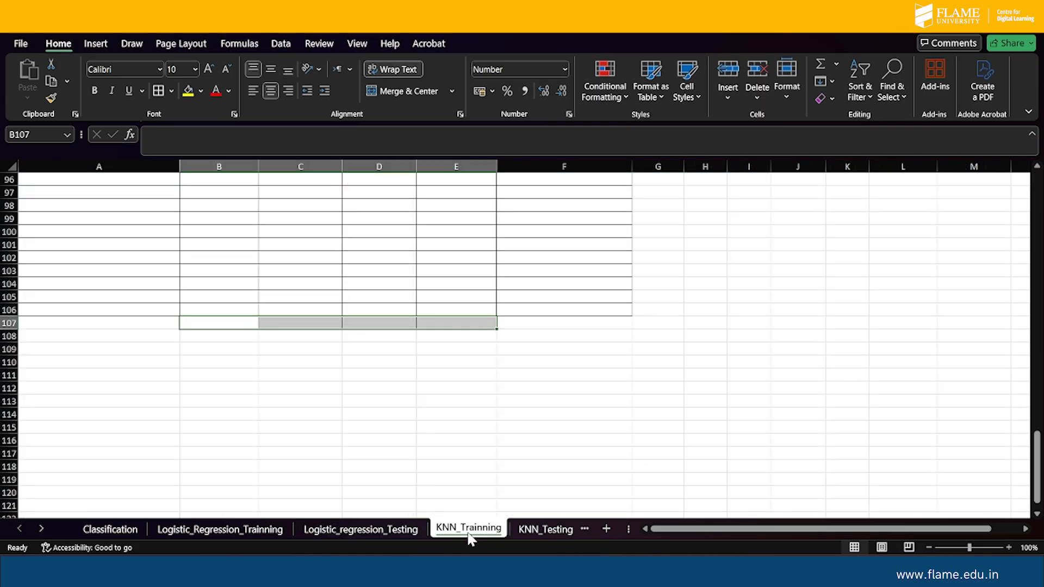
click(427, 405)
scroll(428, 405, up, 20)
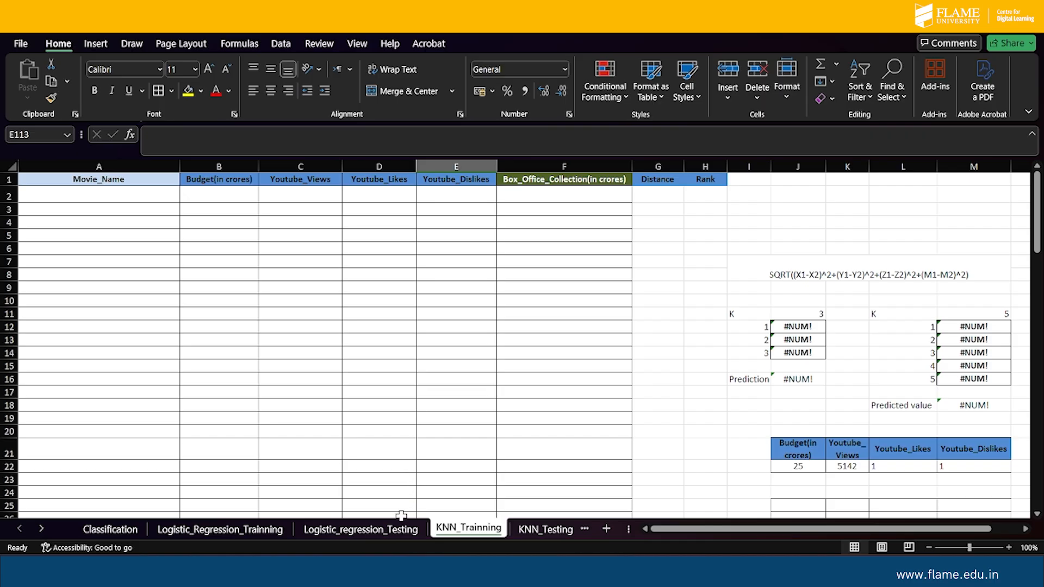
click(388, 532)
click(266, 531)
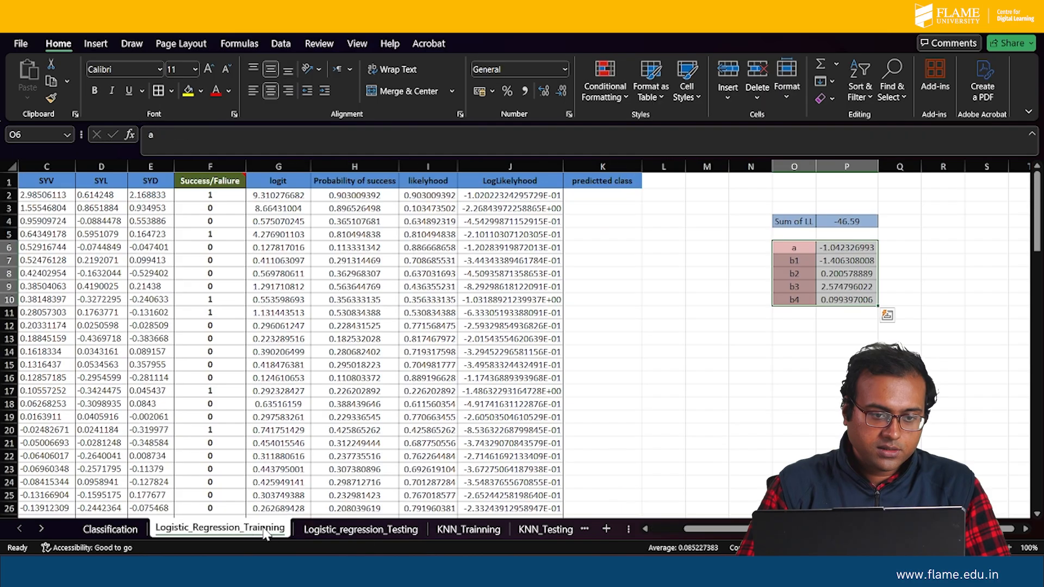
scroll(228, 349, left, 3)
scroll(163, 299, right, 1)
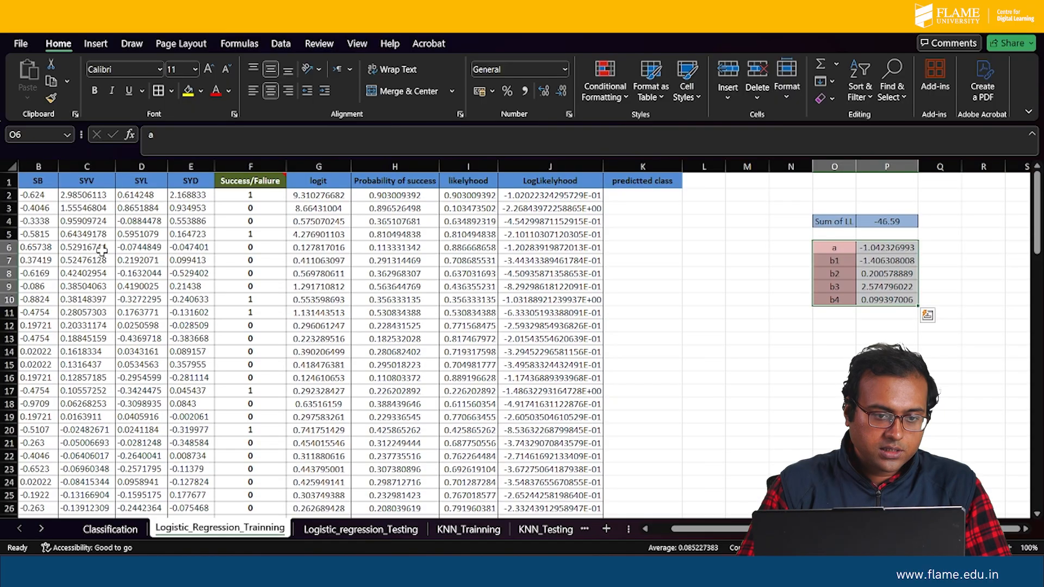
scroll(102, 251, left, 1)
scroll(101, 250, left, 1)
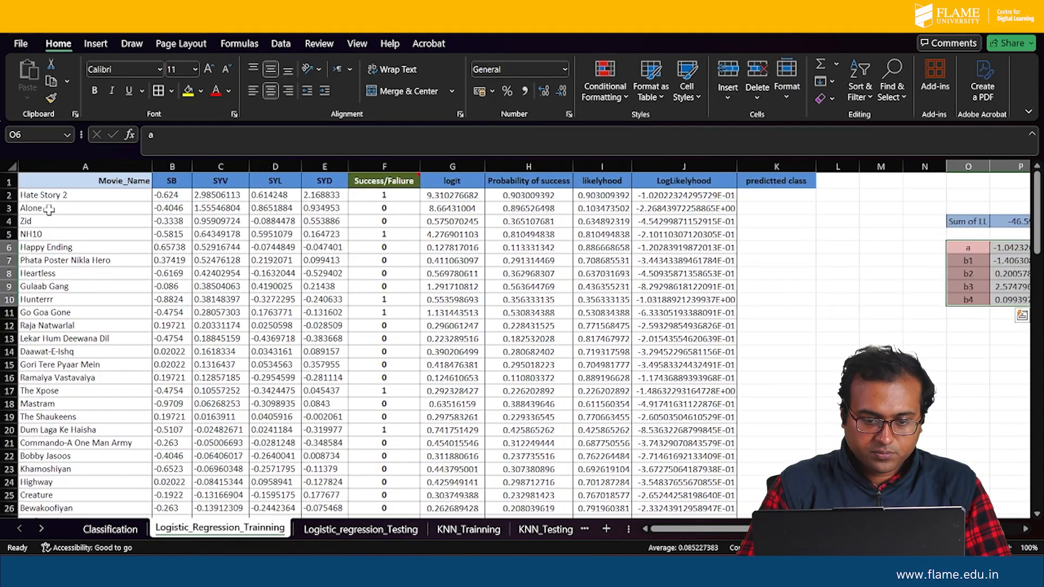
drag(30, 197, 382, 489)
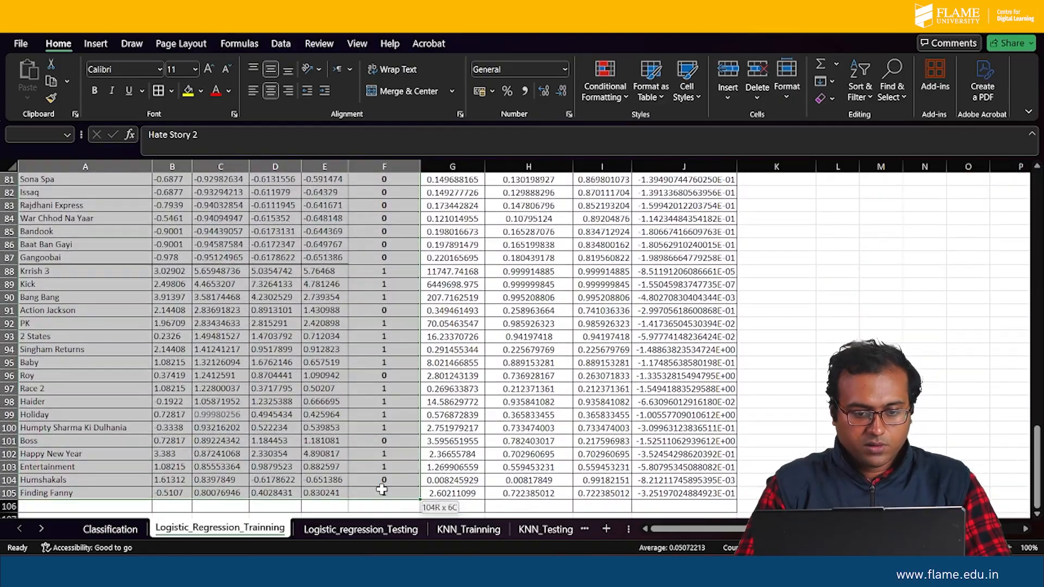
key(ctrl+c)
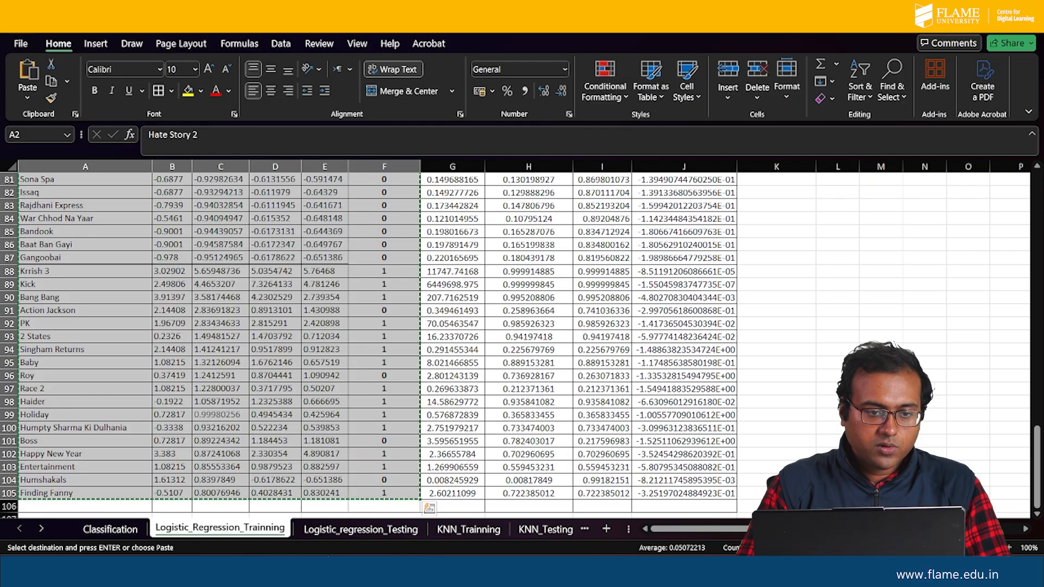
Paste the copied training data into the KNN_Trainning sheet starting at cell A2.
click(468, 529)
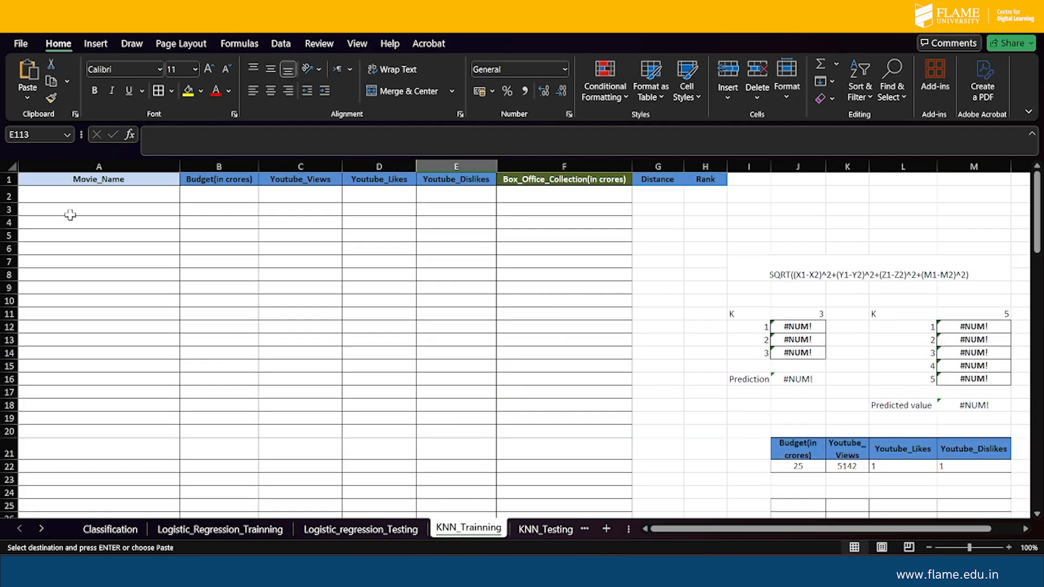
click(59, 196)
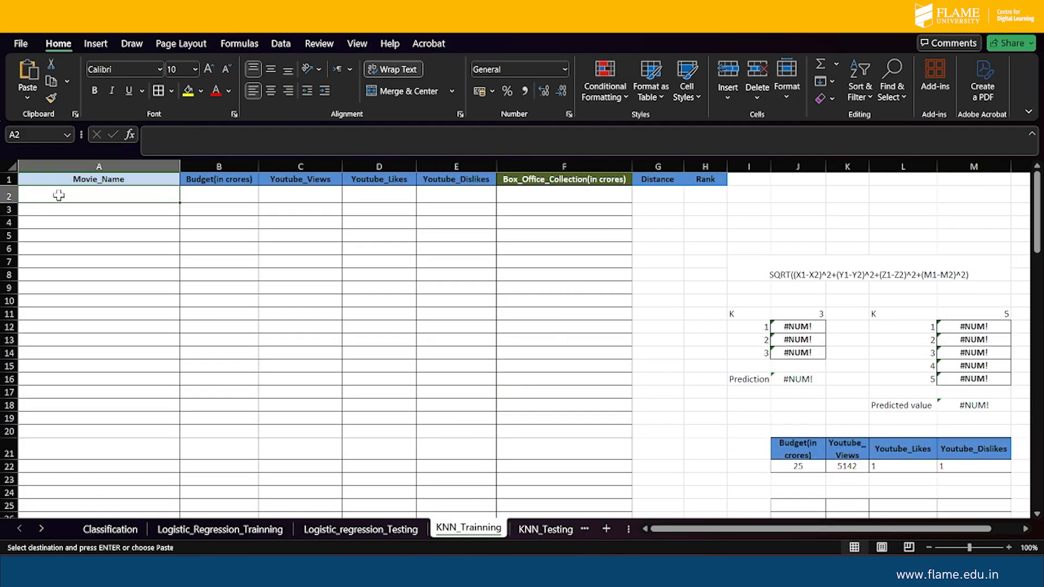
key(ctrl+v)
click(617, 354)
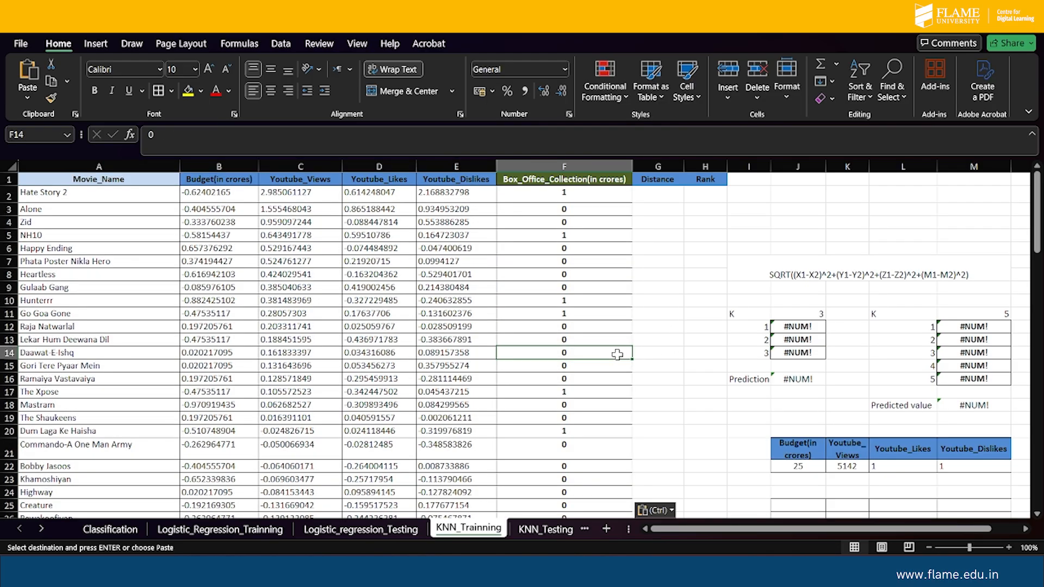
click(690, 265)
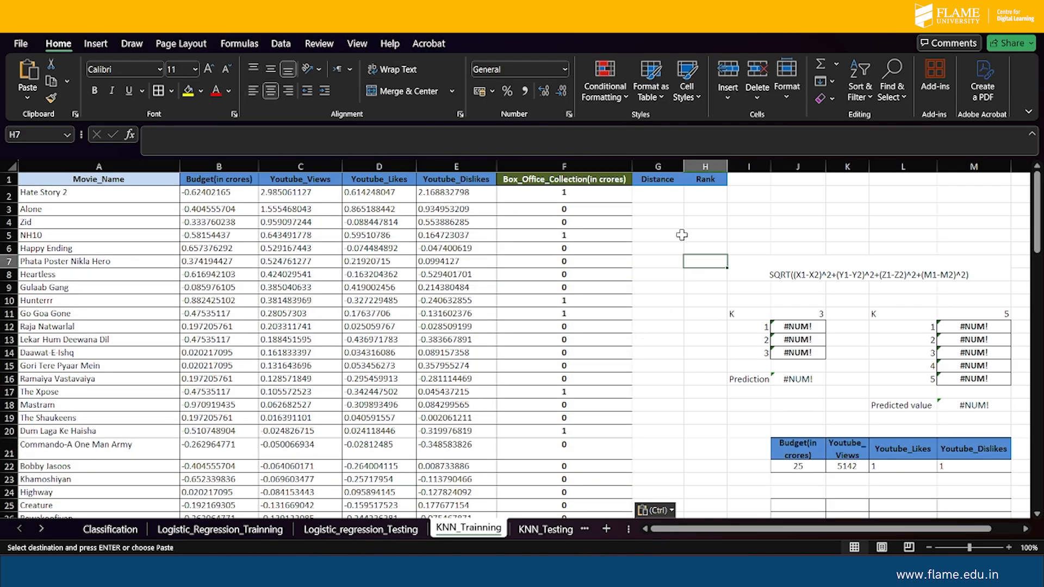
click(658, 191)
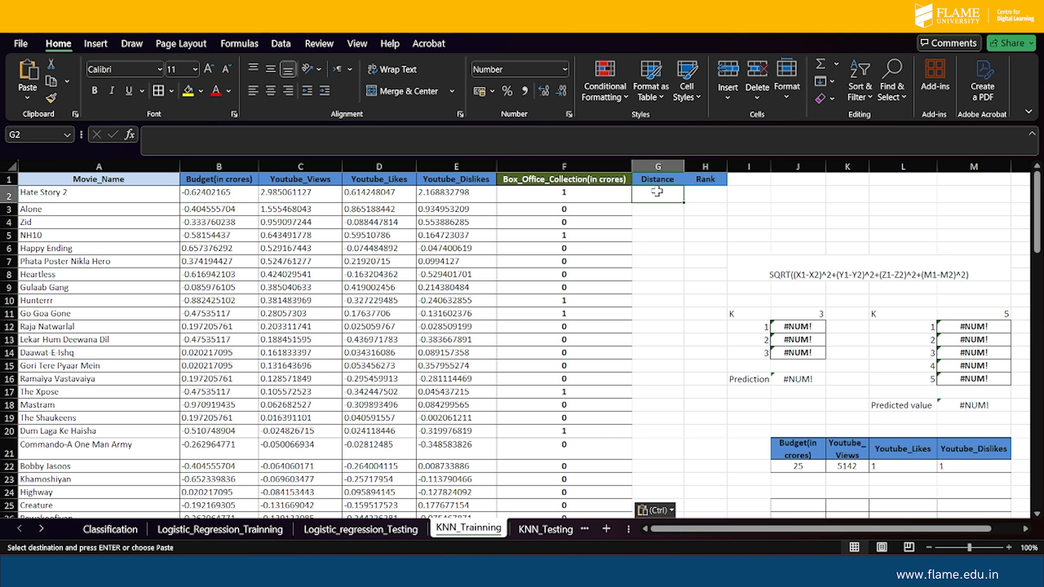
text(=)
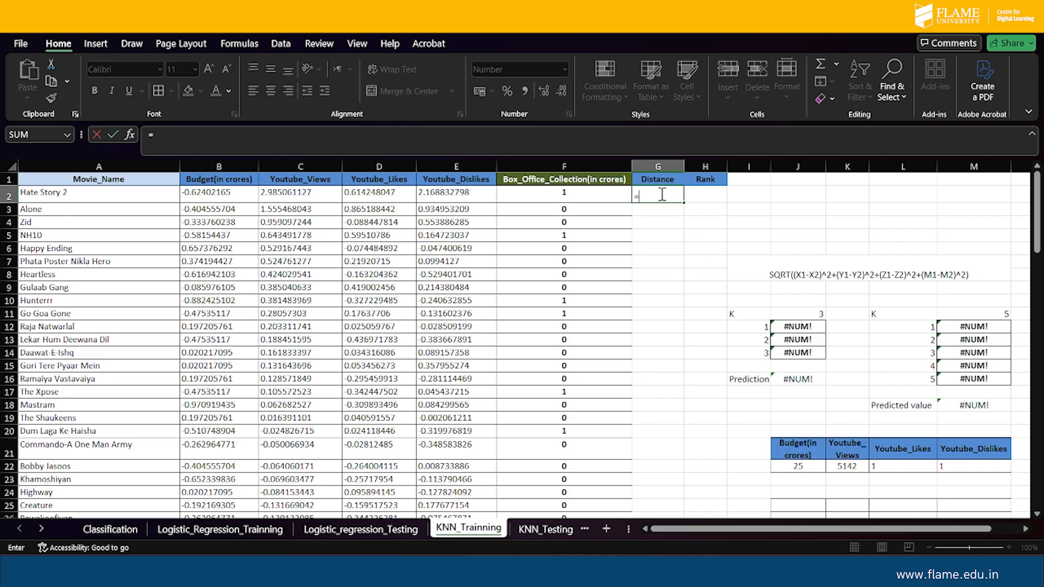
key(Escape)
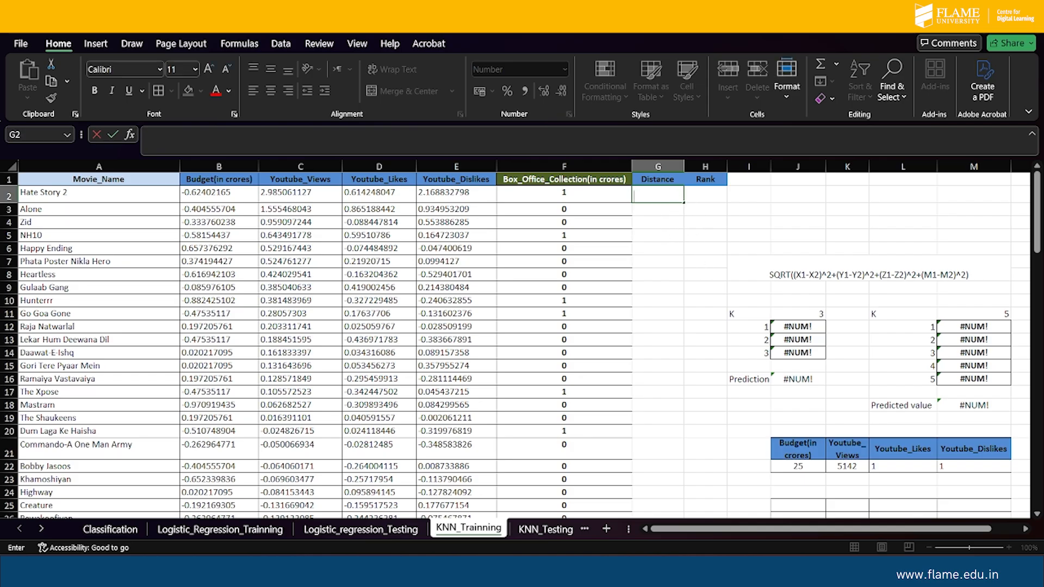
Copy the test movie data in A2:F46 from the Logistic_regression_Testing sheet.
click(540, 530)
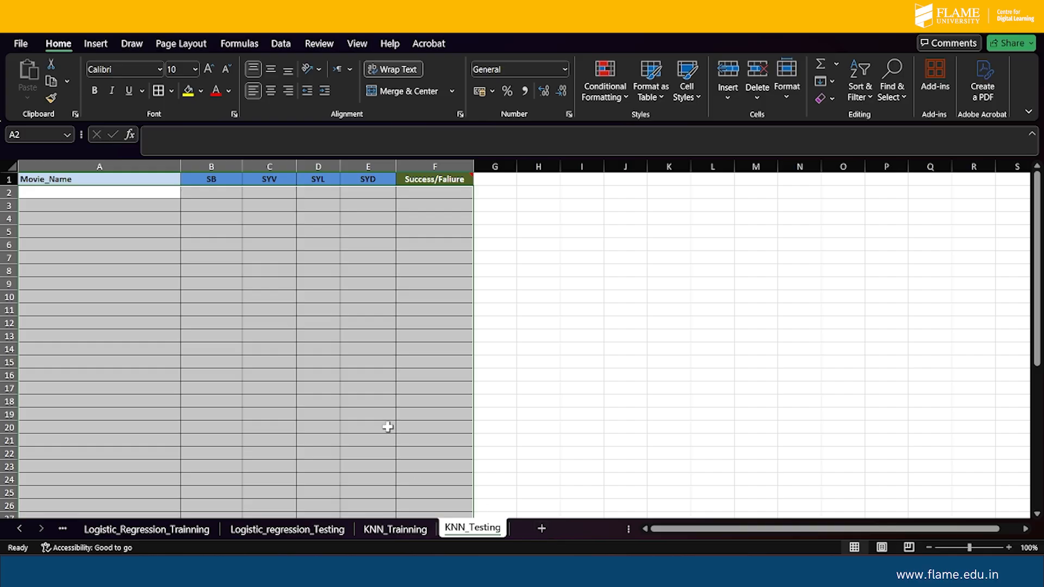
click(295, 533)
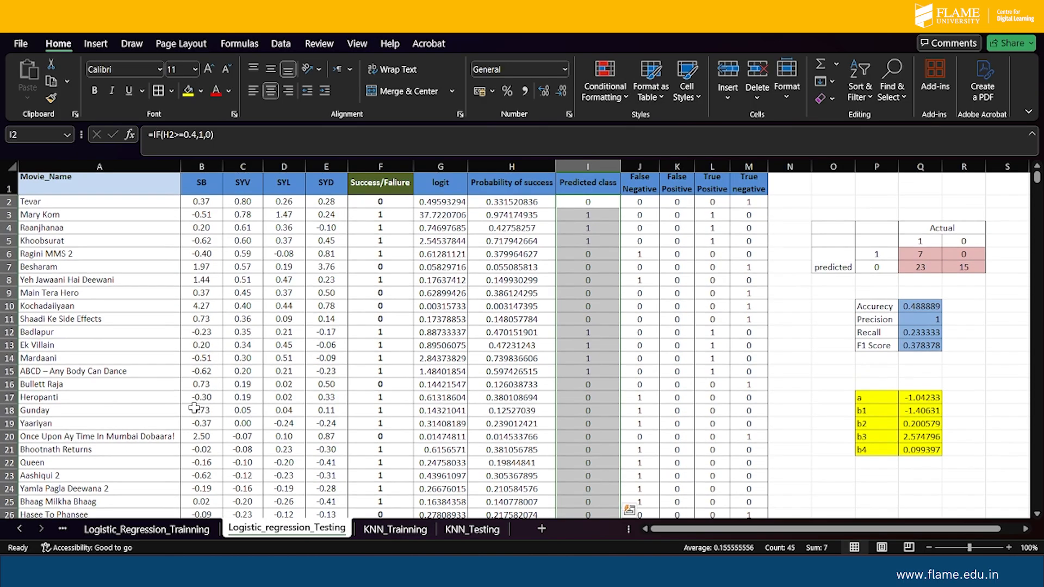
drag(30, 204, 386, 477)
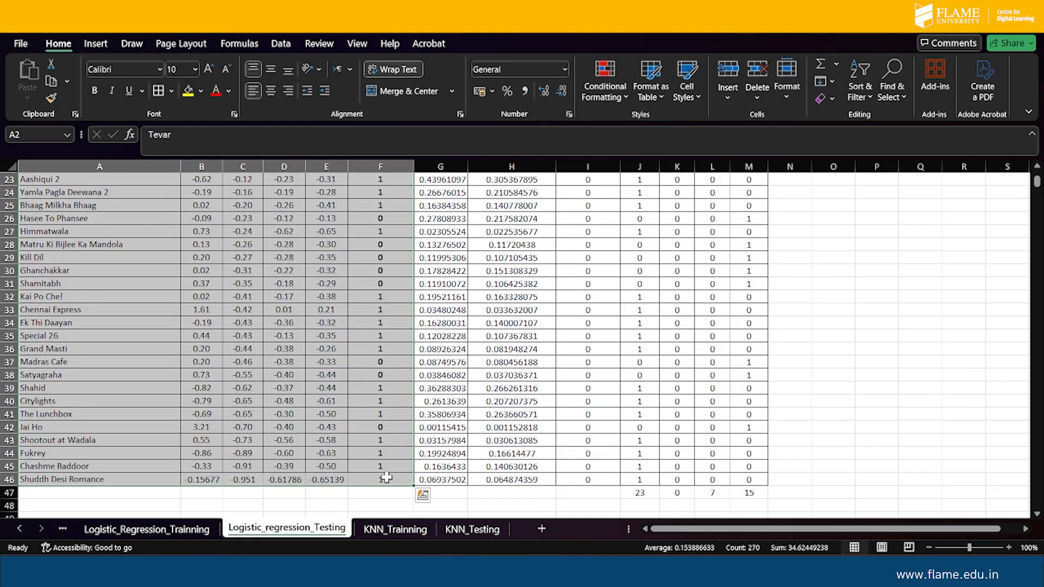
key(ctrl+c)
scroll(391, 459, up, 7)
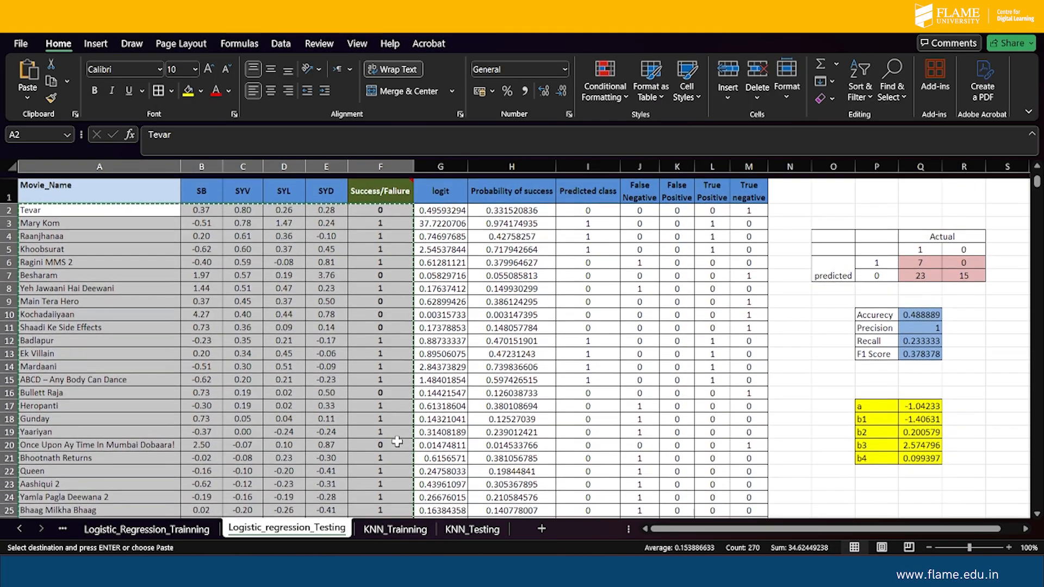
Paste the copied test data into the KNN_Testing sheet starting at cell A2.
click(411, 532)
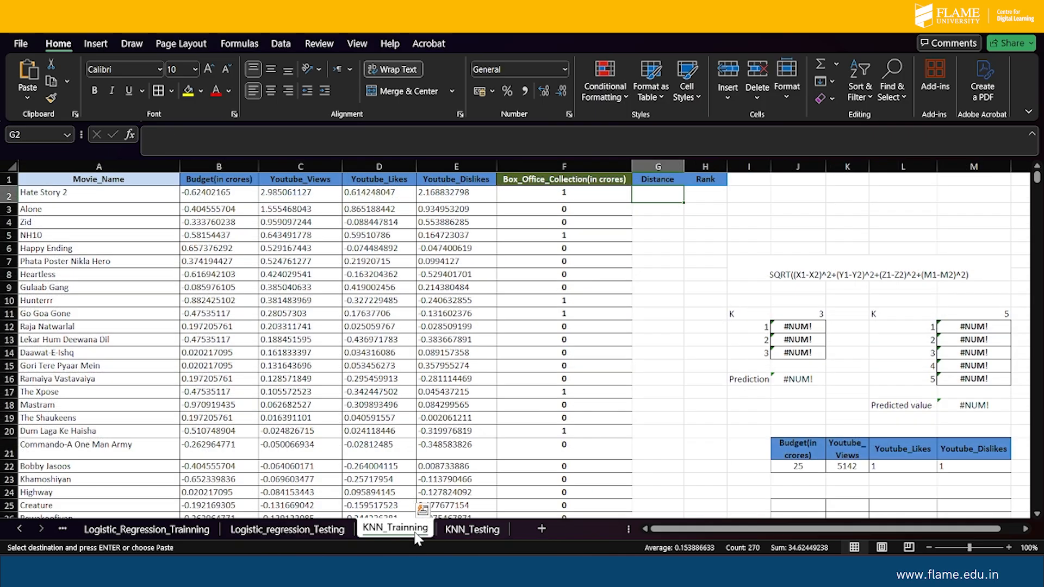
click(478, 530)
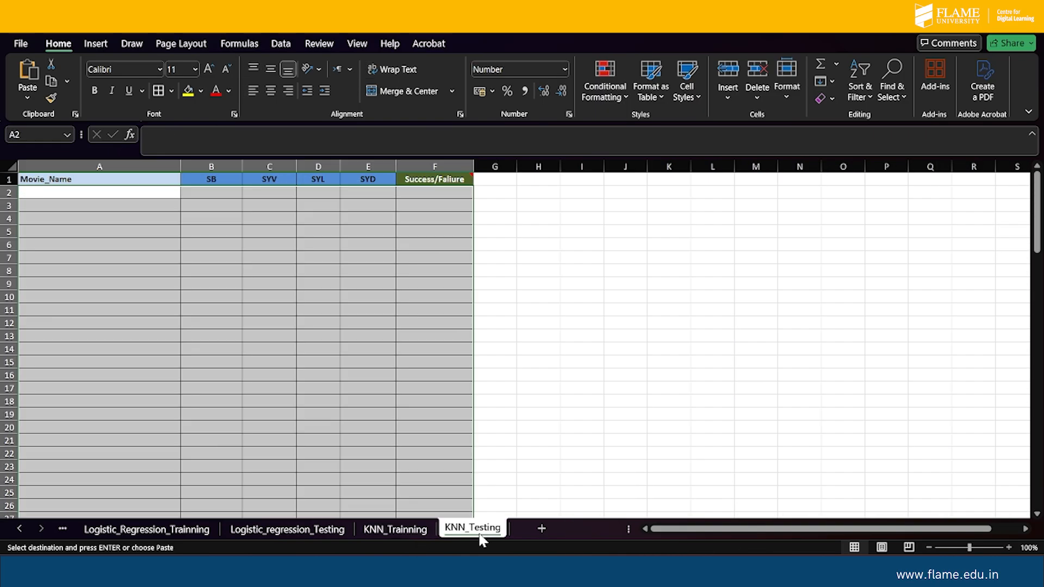
click(109, 192)
key(ctrl+v)
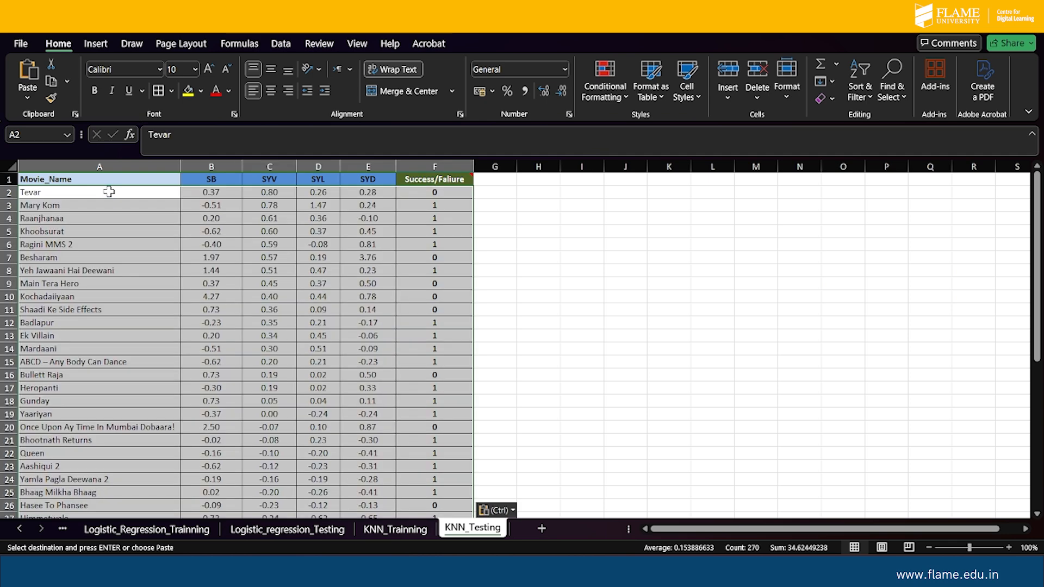
click(587, 242)
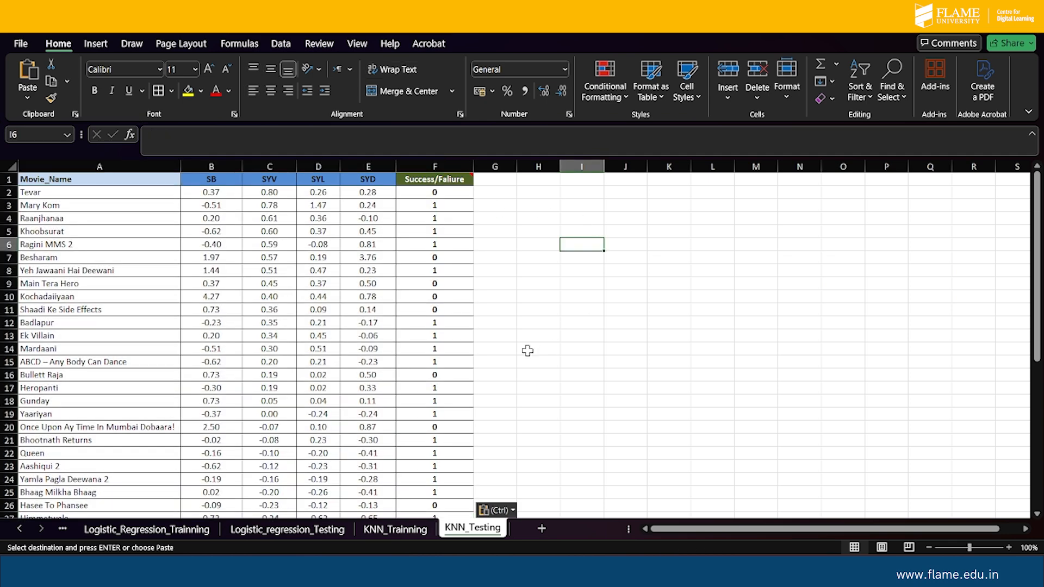
Delete the leftover sample values in J31:M32 of the KNN_Trainning sheet.
click(395, 530)
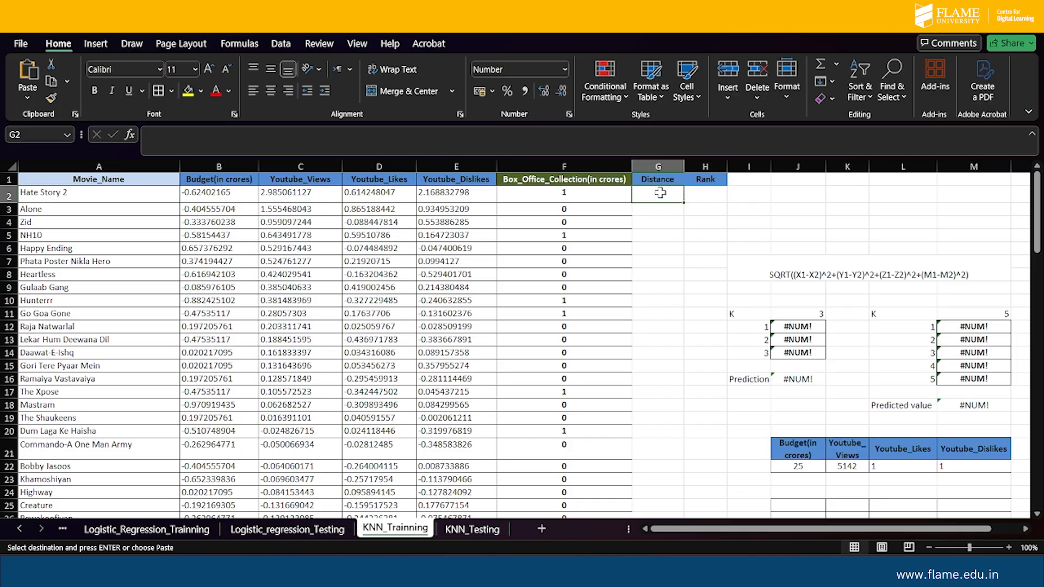
text(=)
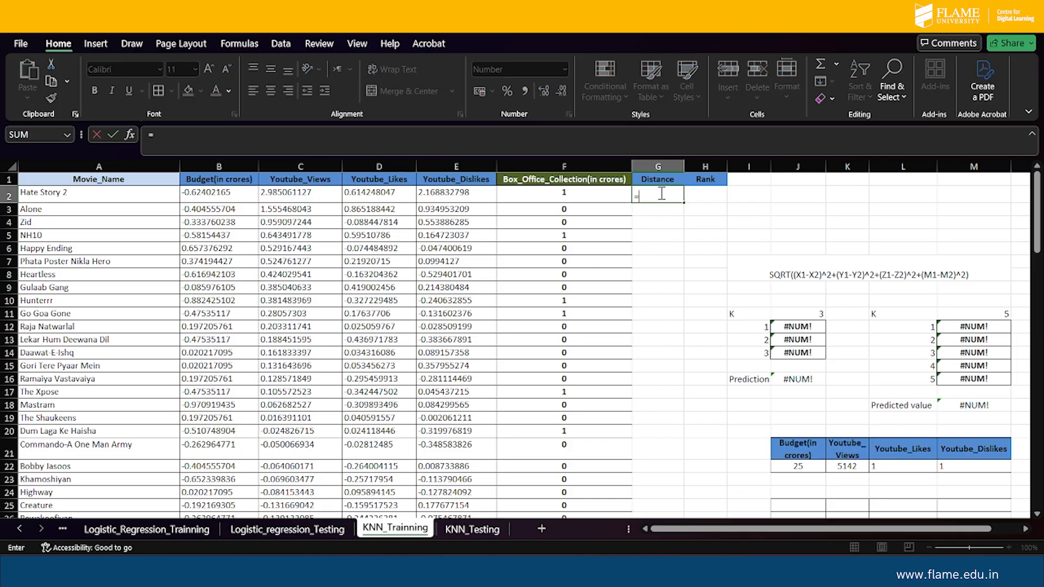
key(BackSpace)
scroll(561, 345, down, 5)
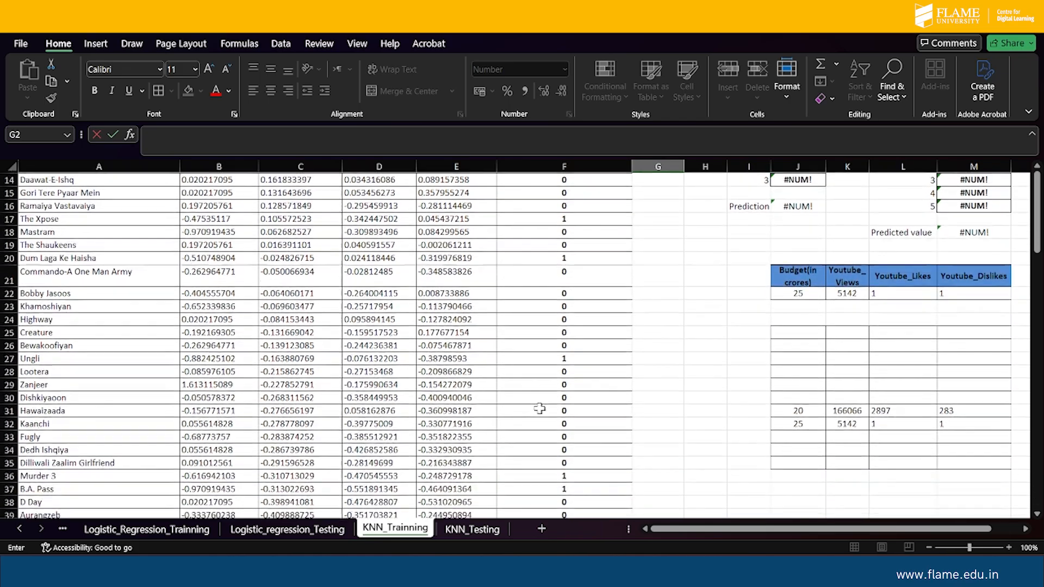
drag(797, 400, 955, 409)
key(Delete)
click(894, 331)
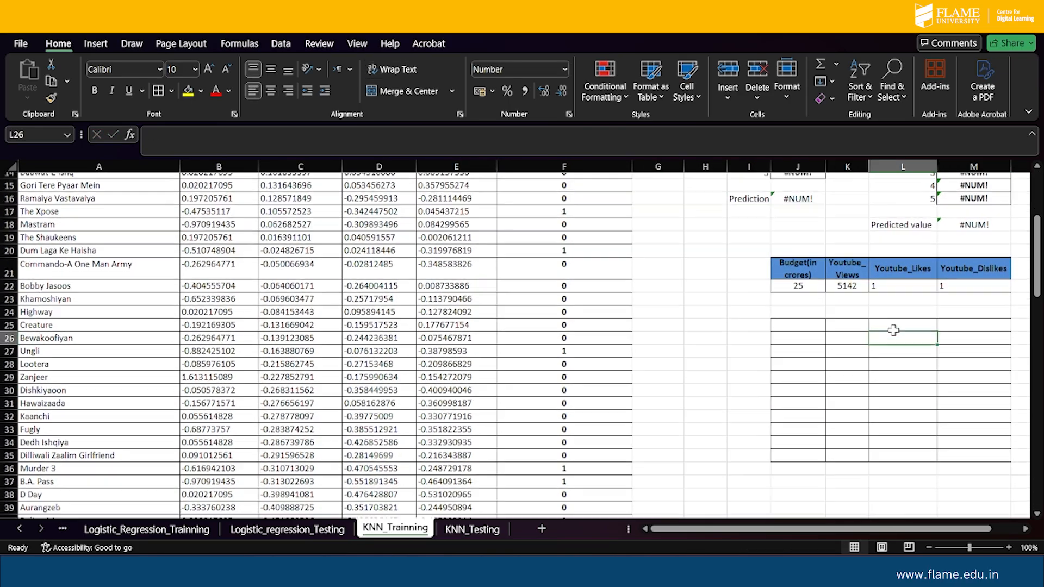
Remove all borders from the empty grid in J25:N36, below the query table.
scroll(892, 334, up, 2)
drag(775, 373, 1015, 420)
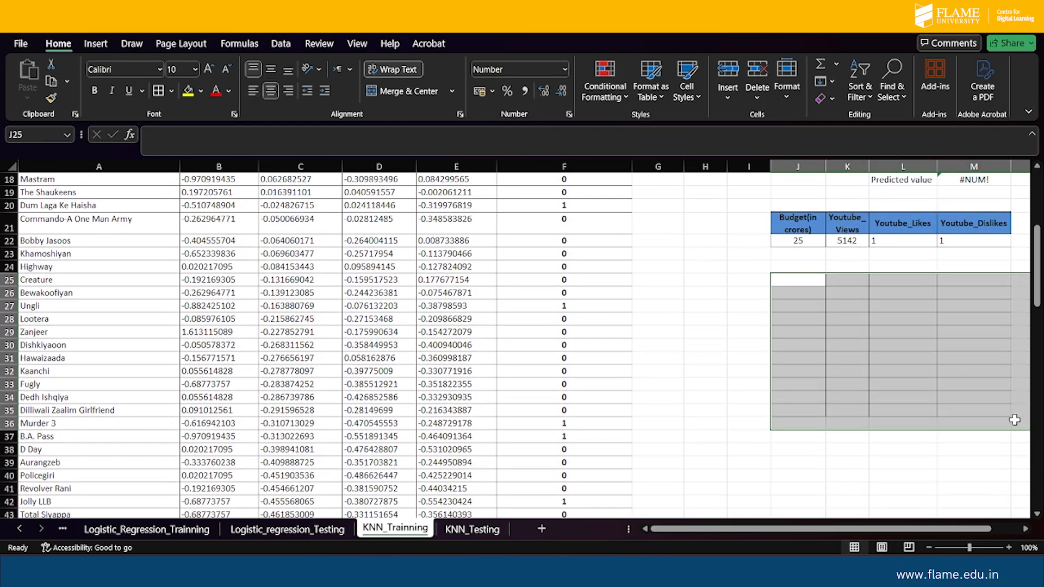
click(171, 92)
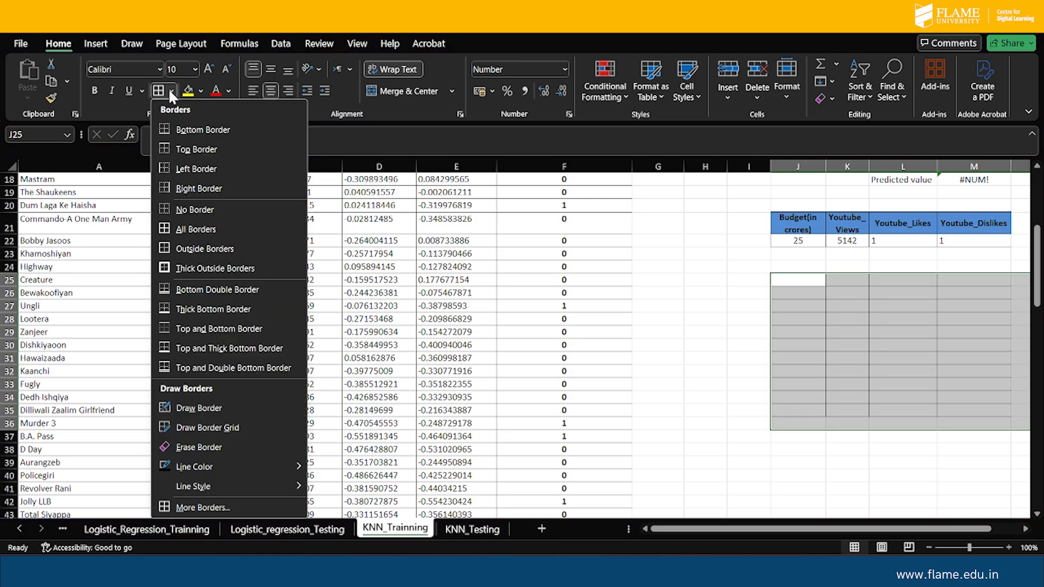
click(186, 209)
Copy the SB, SYV, SYL and SYD values of the movie Tevar (B2:E2) from the KNN_Testing sheet.
scroll(848, 364, up, 2)
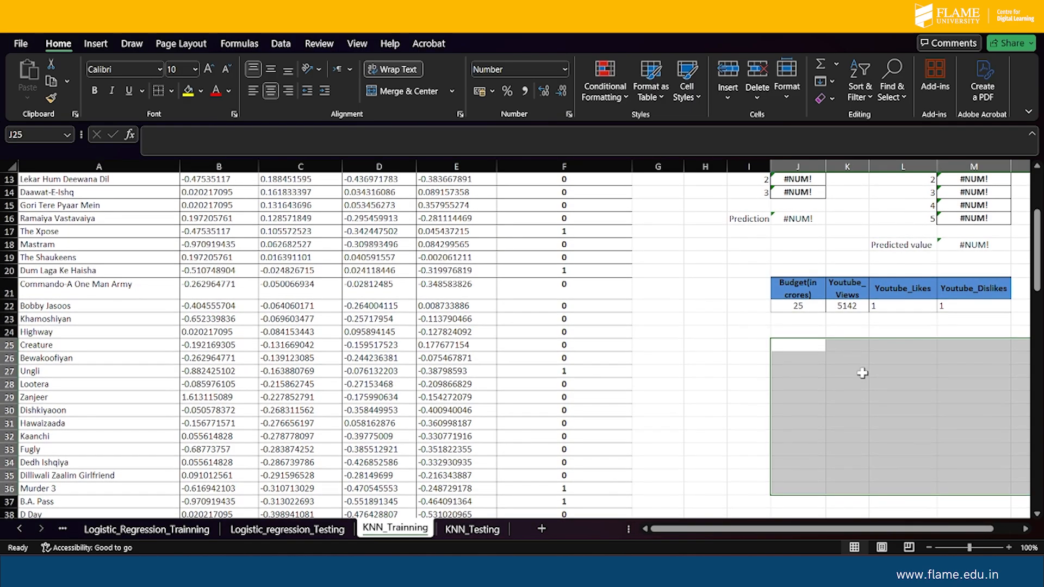
scroll(753, 323, right, 2)
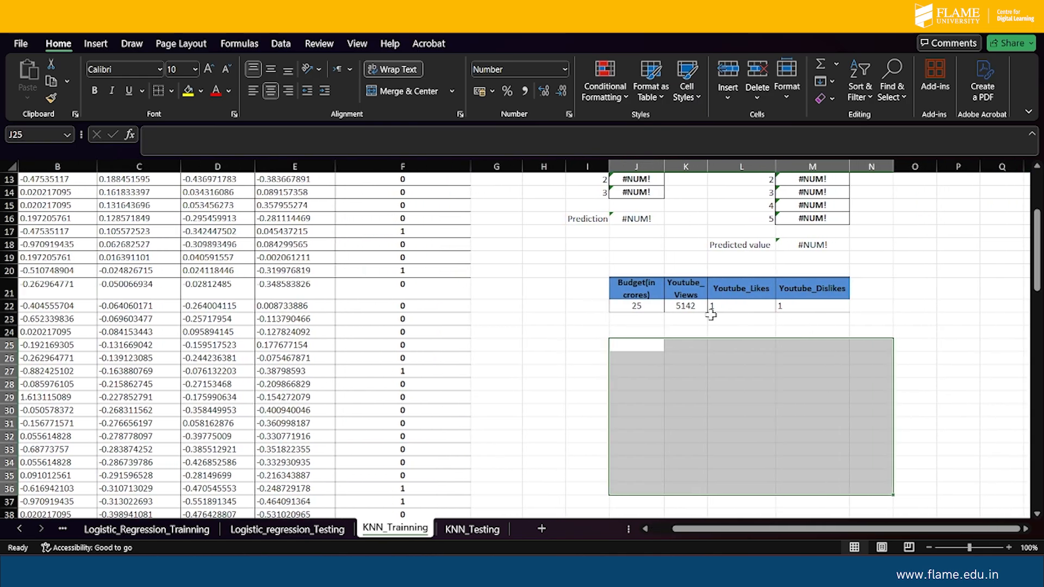
scroll(682, 306, up, 4)
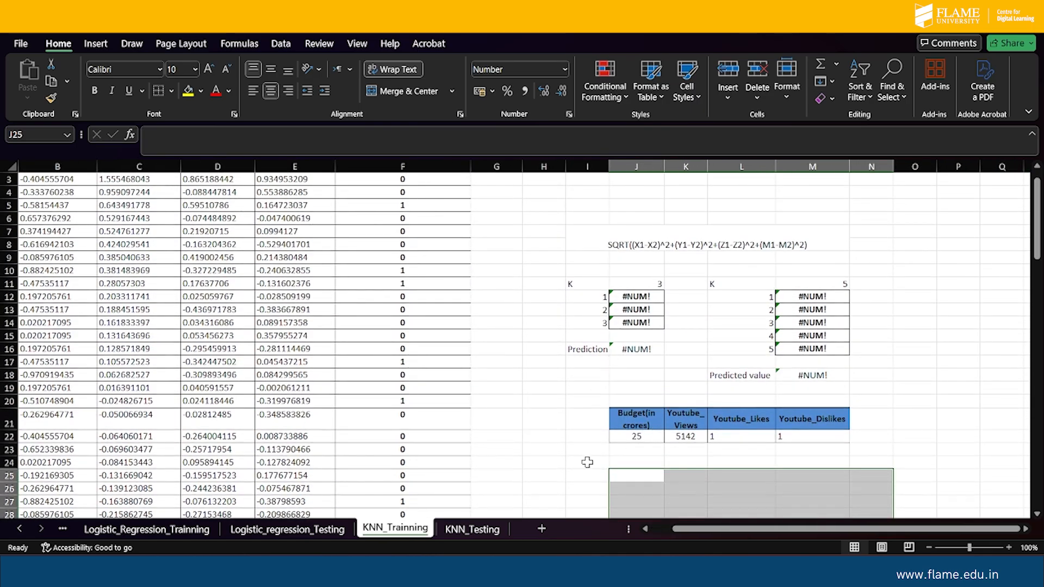
click(468, 533)
drag(208, 193, 369, 192)
key(ctrl+c)
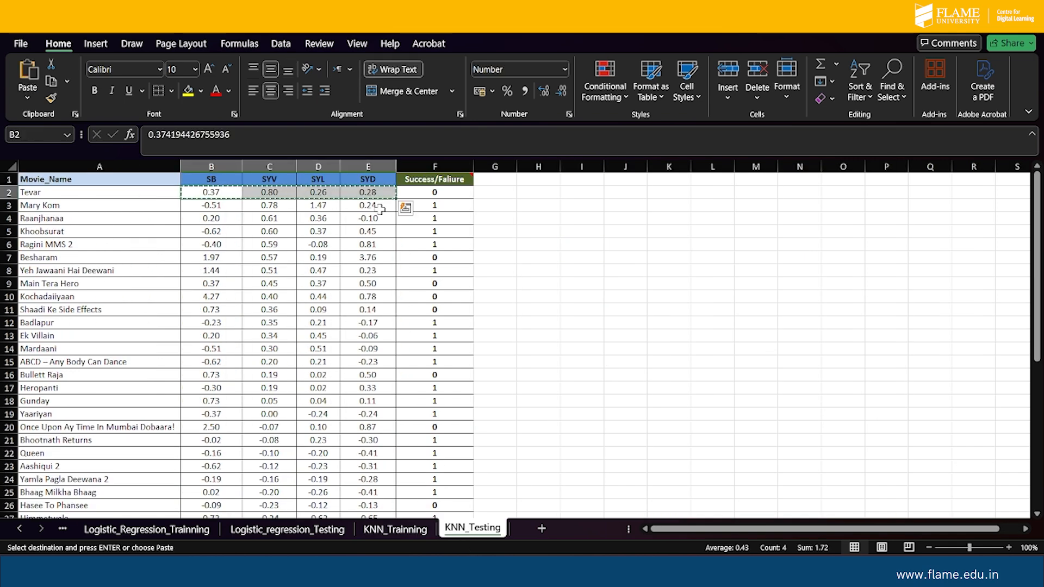
Paste the copied test values over the query row J22:M22 in the KNN_Trainning sheet.
click(388, 530)
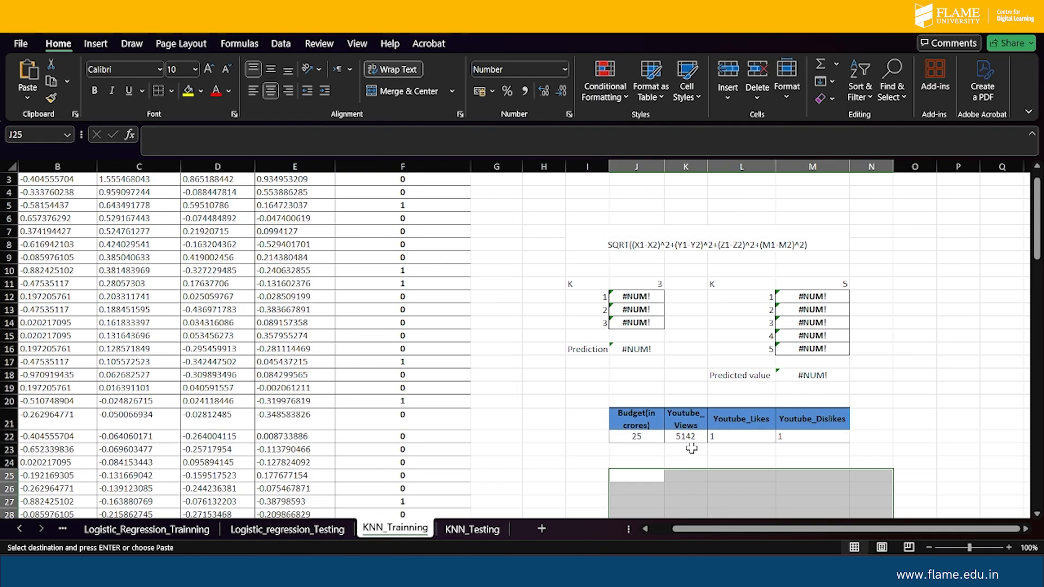
click(629, 437)
key(ctrl+v)
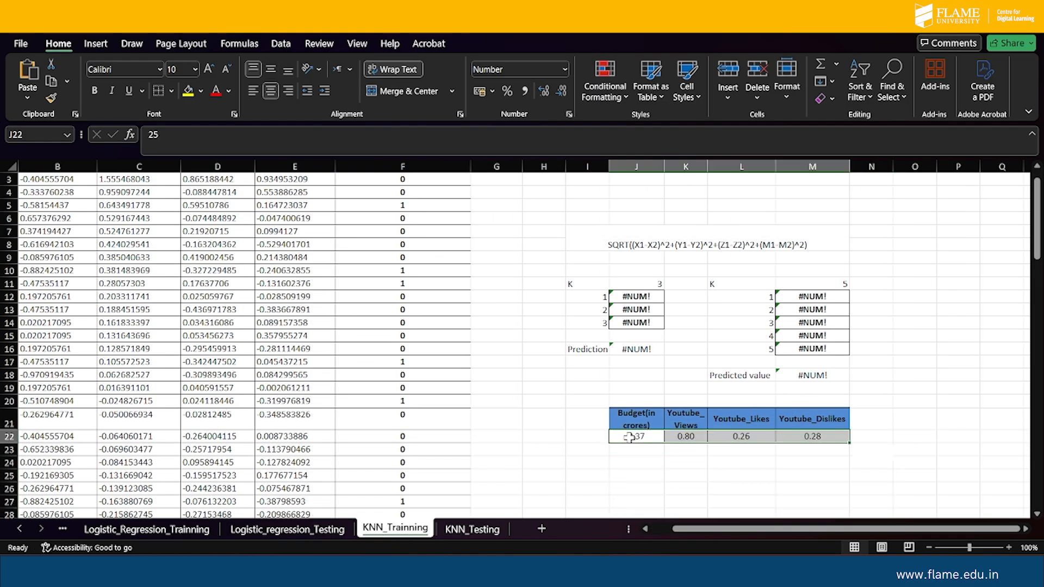
click(924, 377)
scroll(927, 383, up, 1)
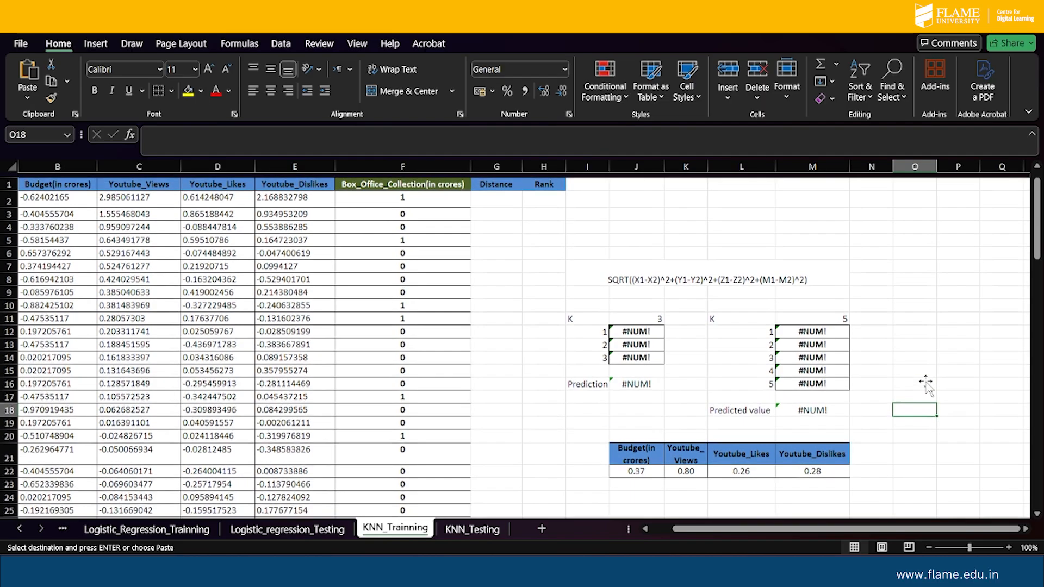
Begin the Distance formula in G2 with SQRT and the squared budget difference ($J$22-B2)^2, locking the query cell as absolute.
click(496, 193)
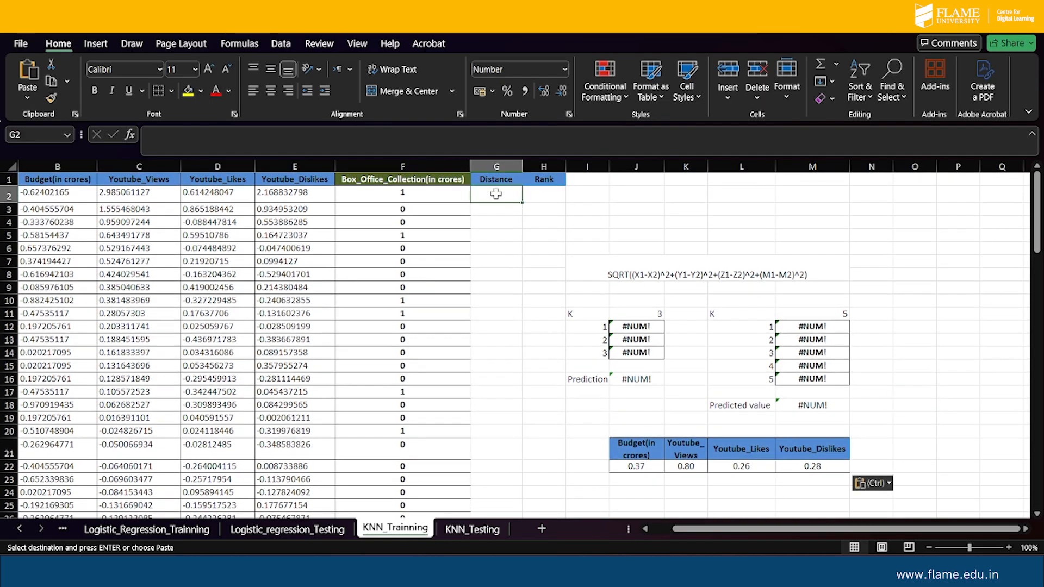
text(=S)
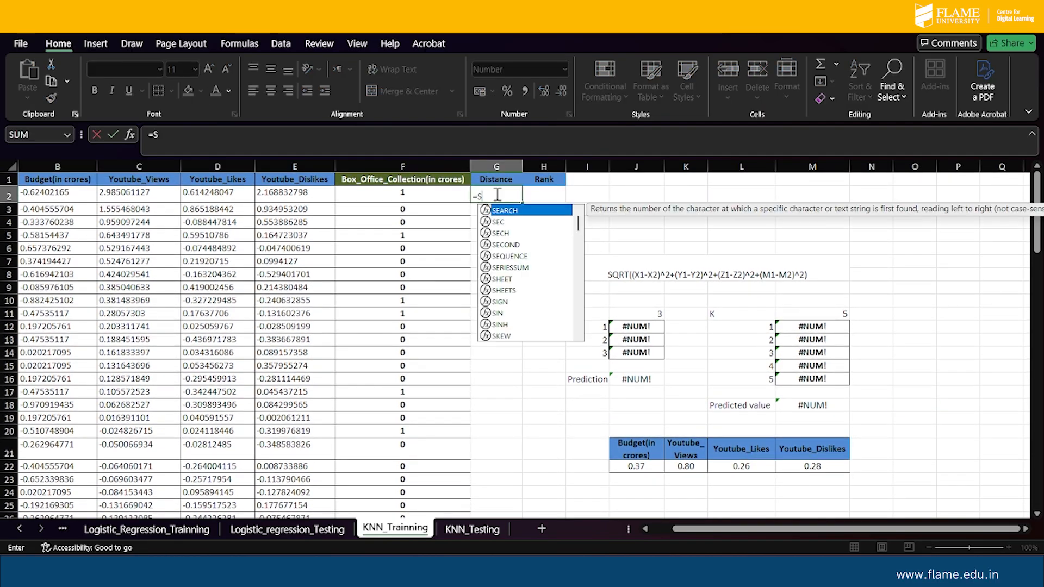
text(QRT)
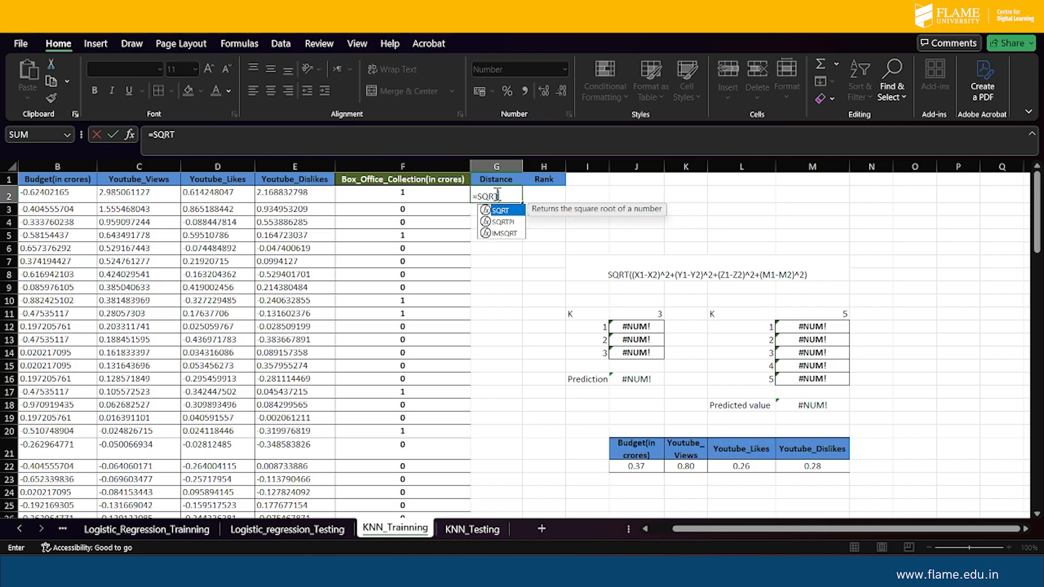
text((()
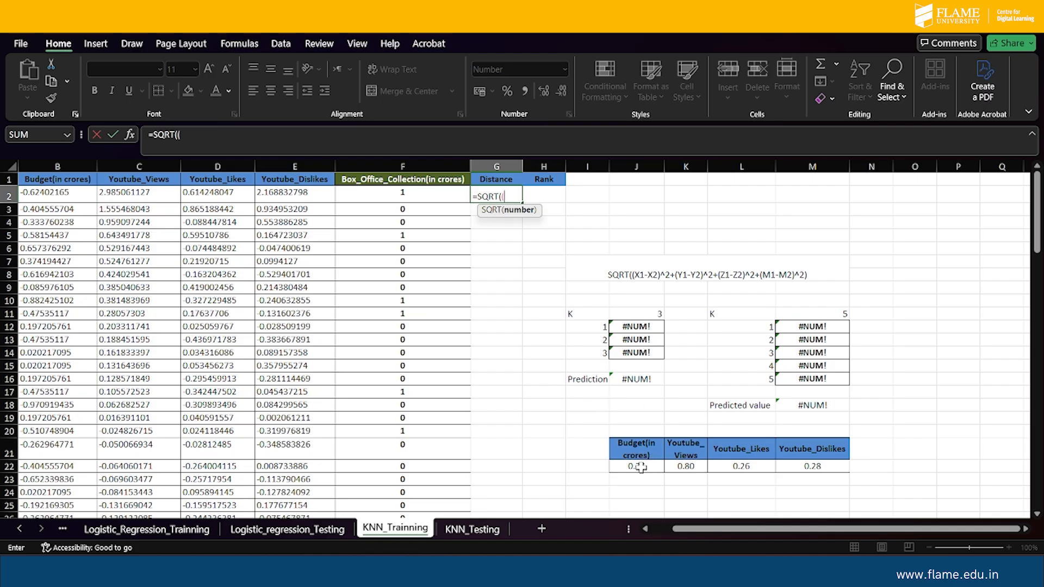
click(642, 467)
text(-)
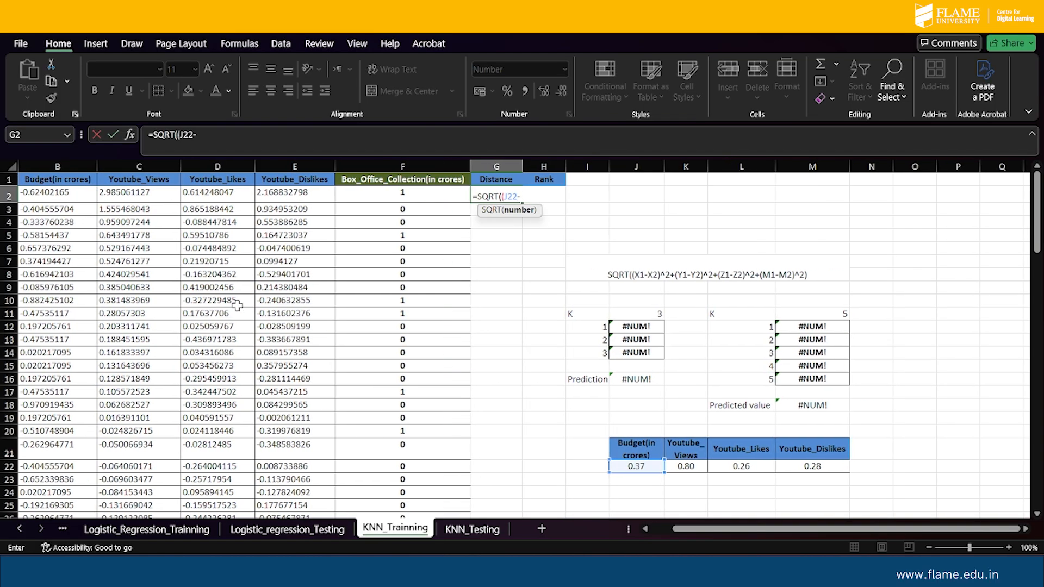
click(68, 193)
text()^2)
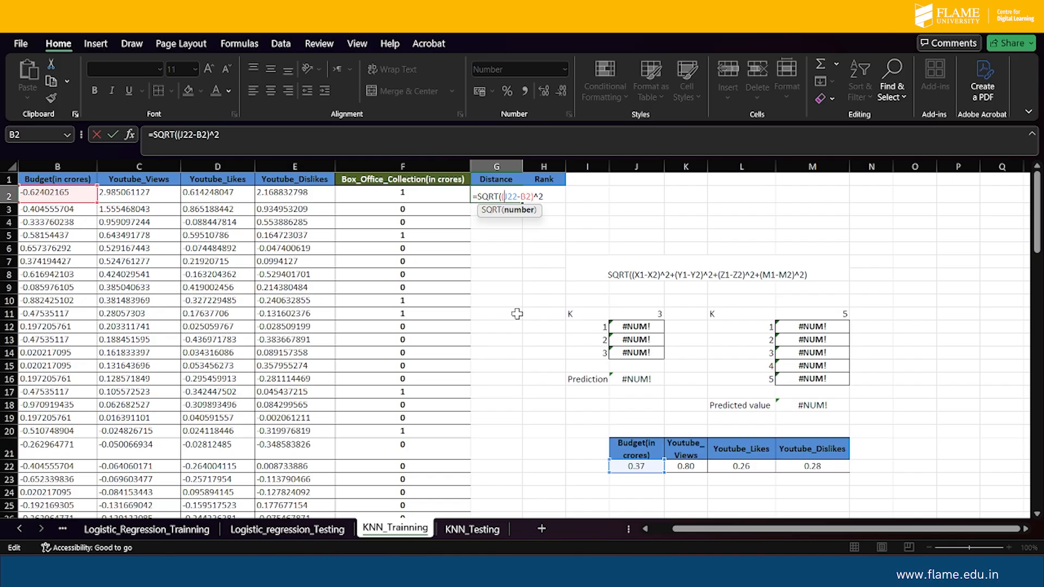
text($J)
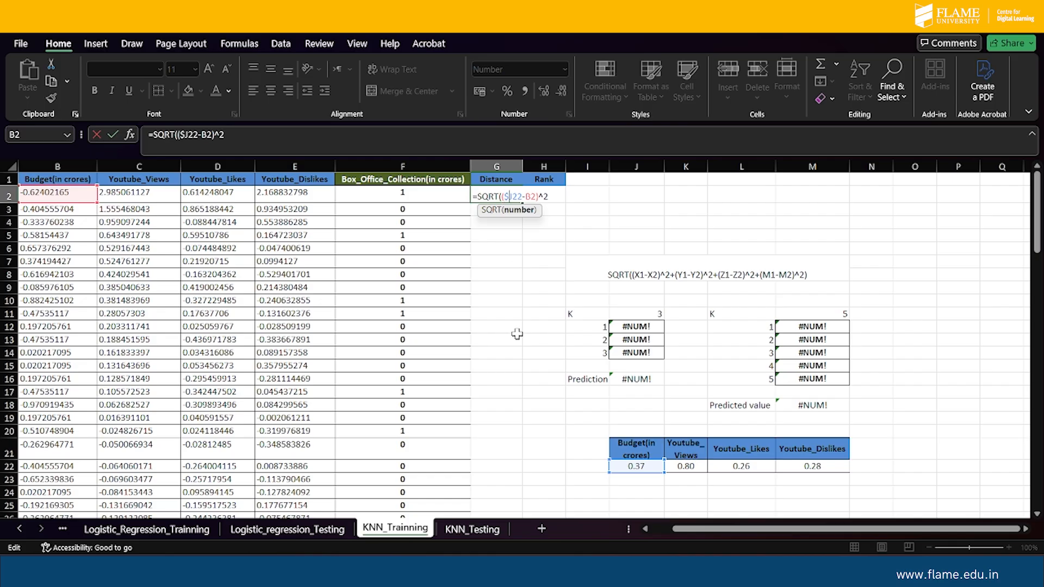
text($)
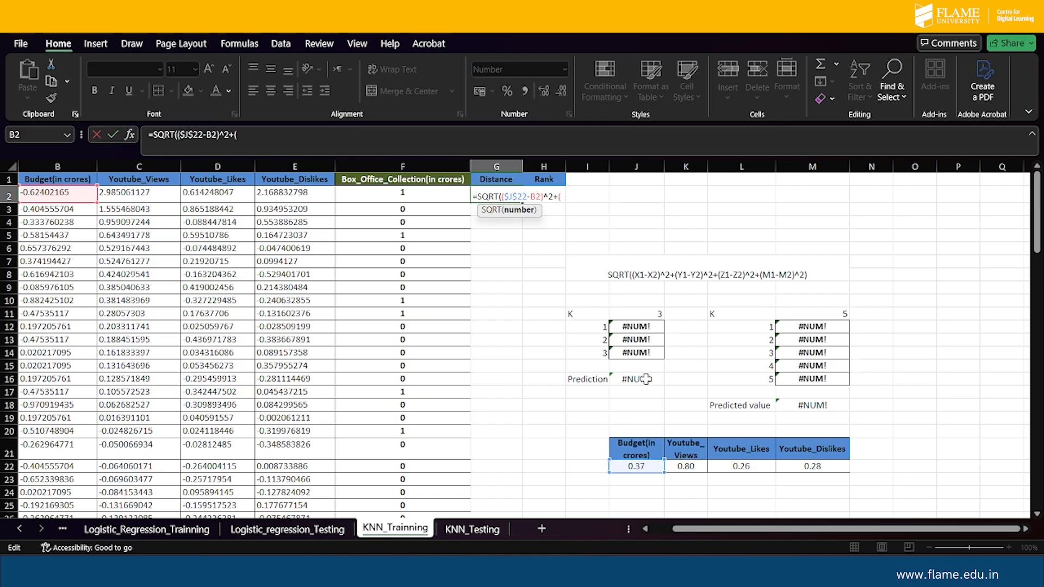
Add the squared Youtube_Views difference ($K$22-C2)^2 to the Distance formula, with the query cell absolute.
click(687, 466)
text(-)
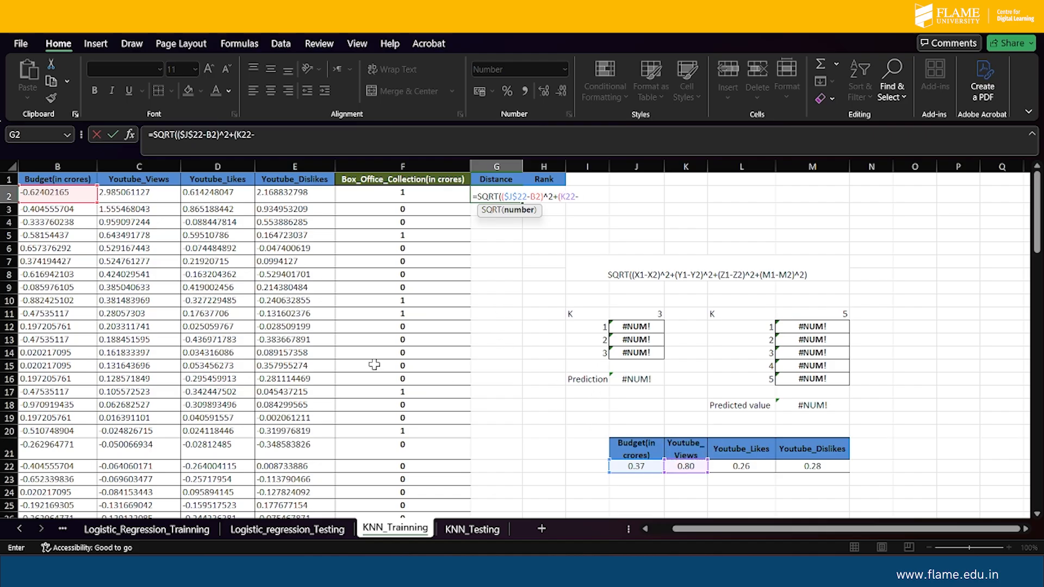
click(138, 193)
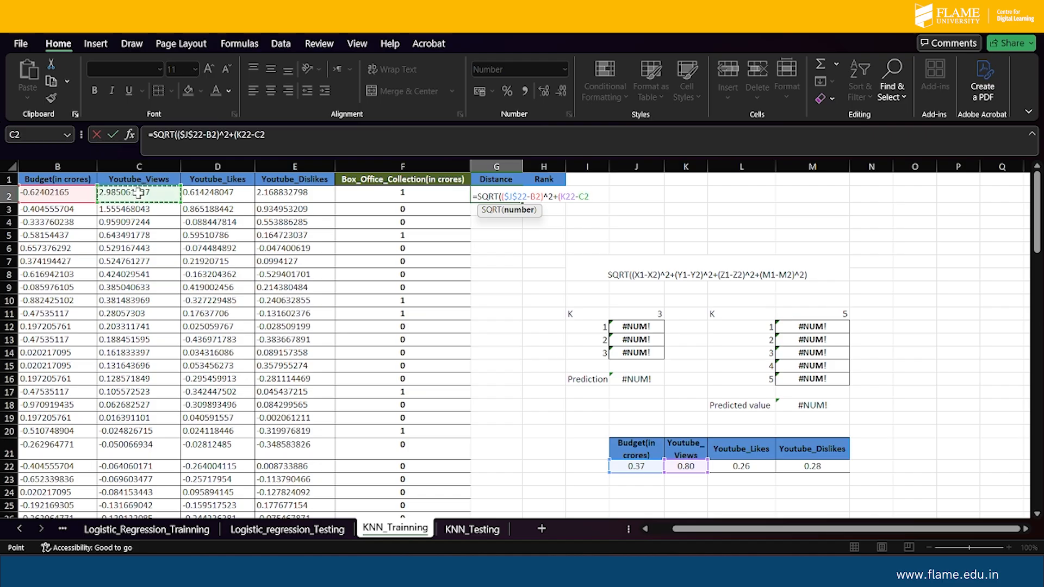
text()^2+()
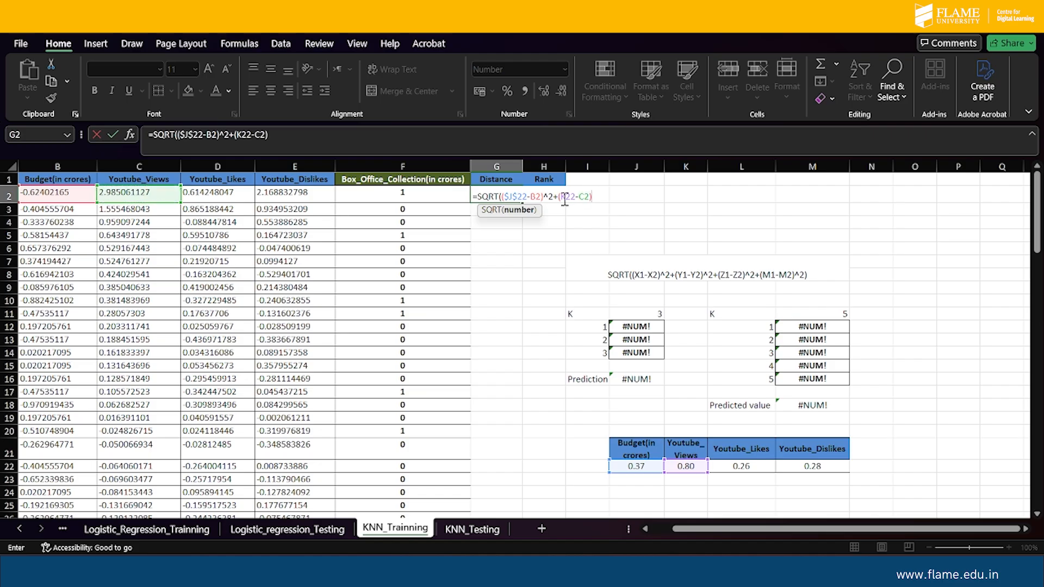
text($)
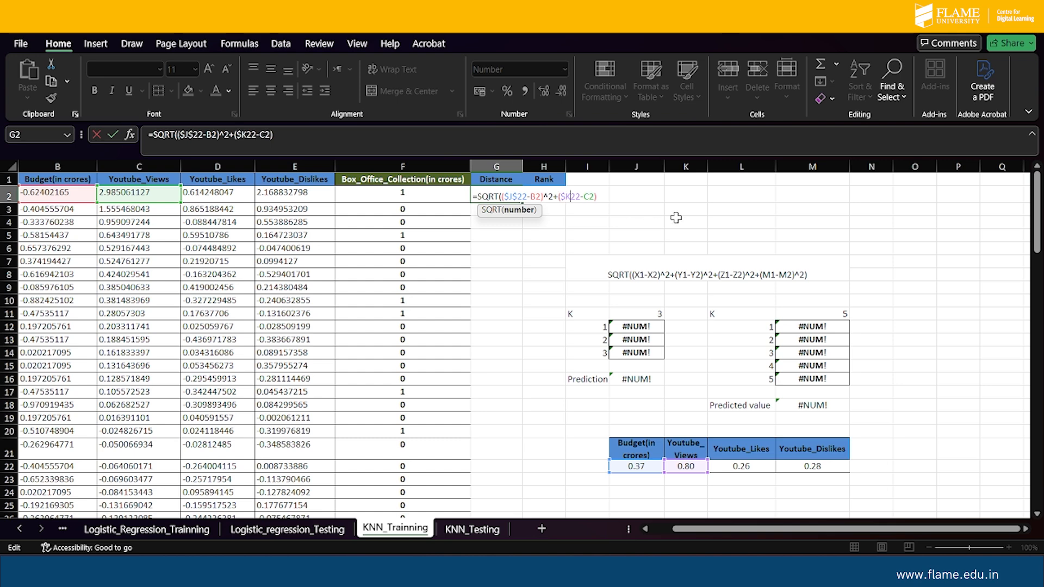
key(Right)
text($)
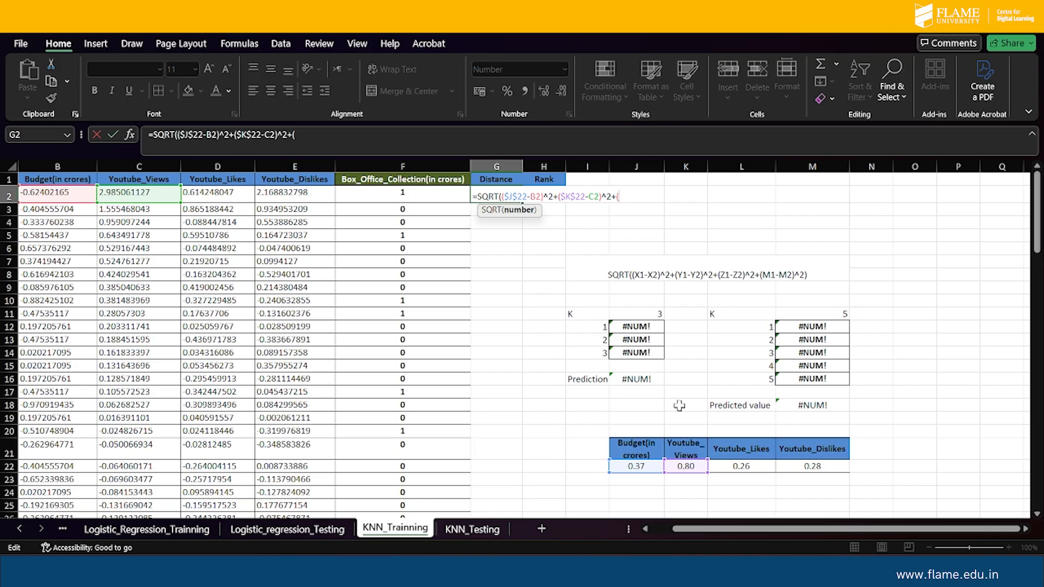
Add the squared Youtube_Likes difference ($L$22-D2)^2 to the Distance formula, with the query cell absolute.
click(745, 468)
text(-)
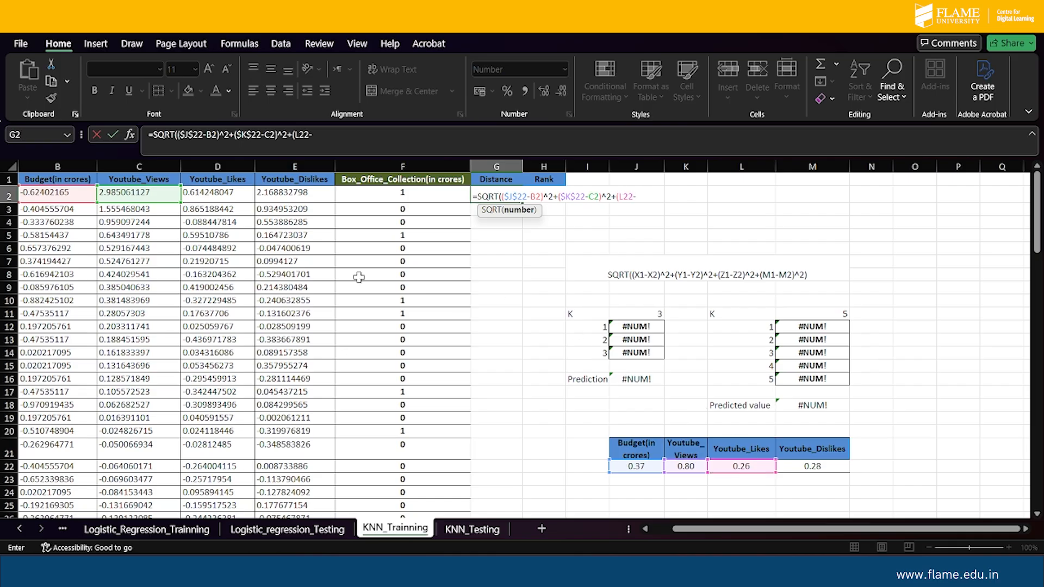
click(227, 193)
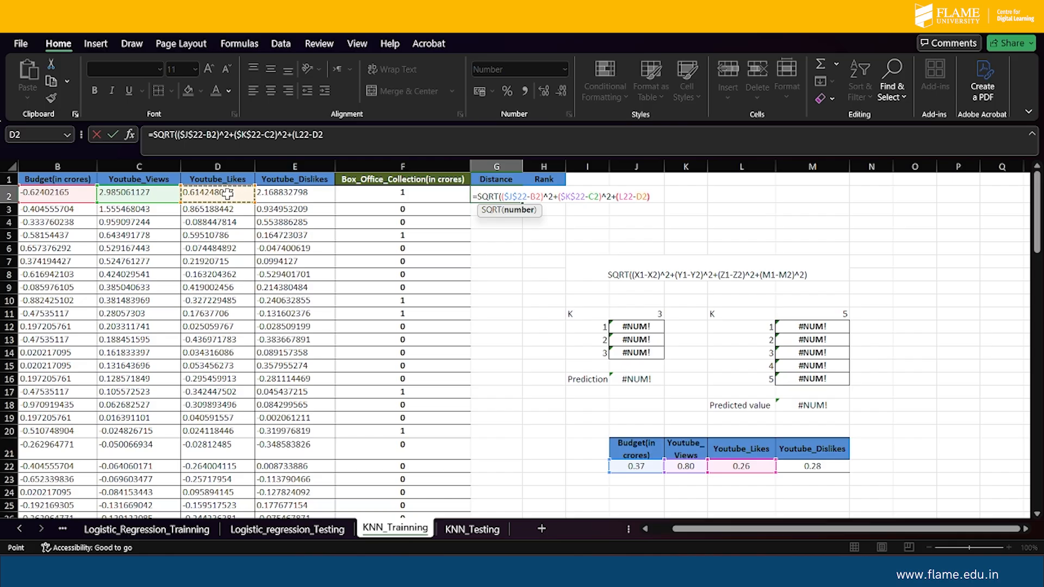
text()^2)
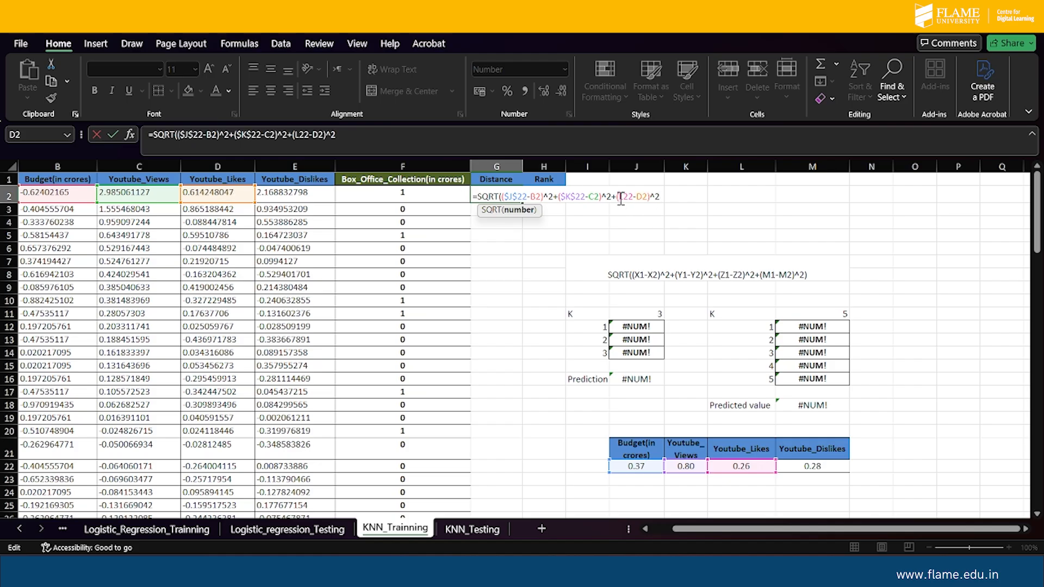
text($L)
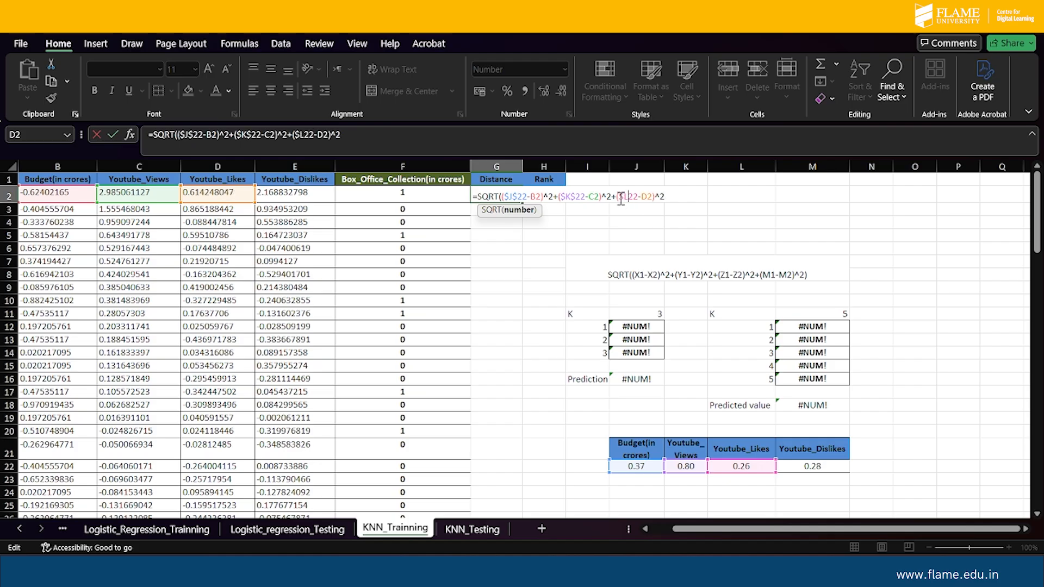
text(#)
key(BackSpace)
text($)
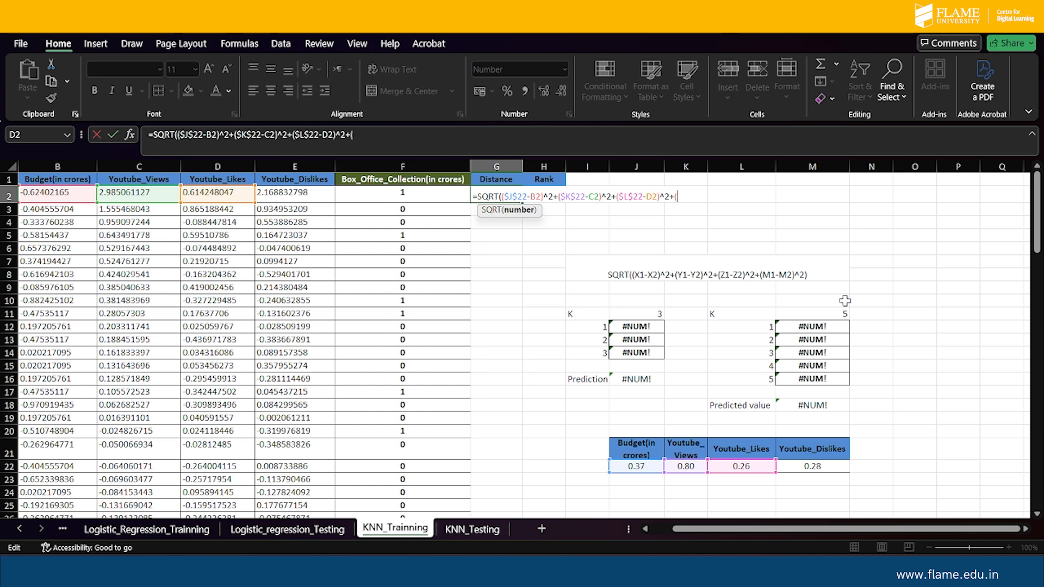
Add the squared Youtube_Dislikes difference ($M$22-E2)^2 with an absolute query cell, close the SQRT bracket and enter the Distance formula.
click(816, 467)
text(-)
click(300, 197)
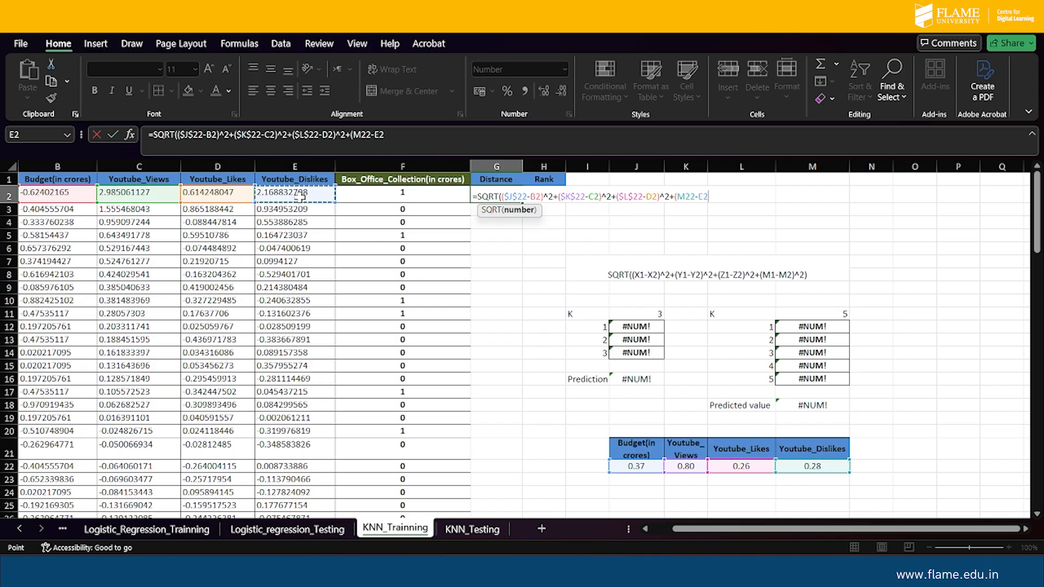
text()^2+()
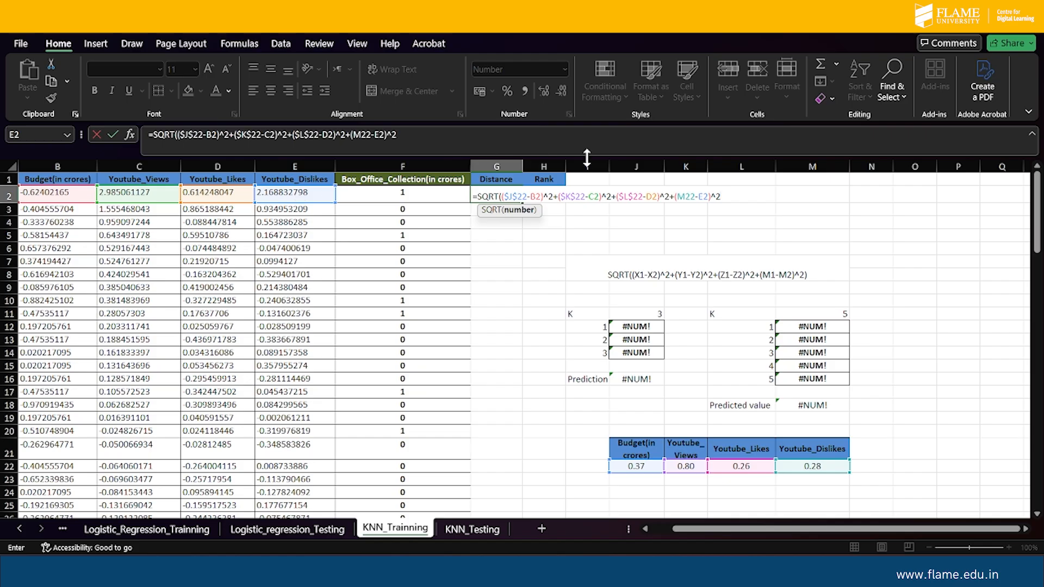
text($)
key(Right)
text($)
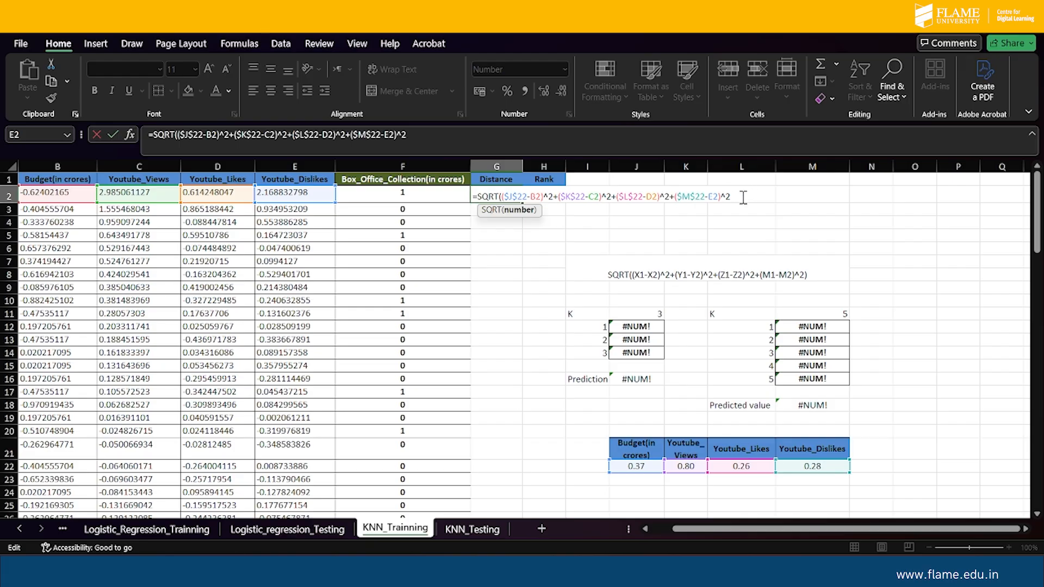
text())
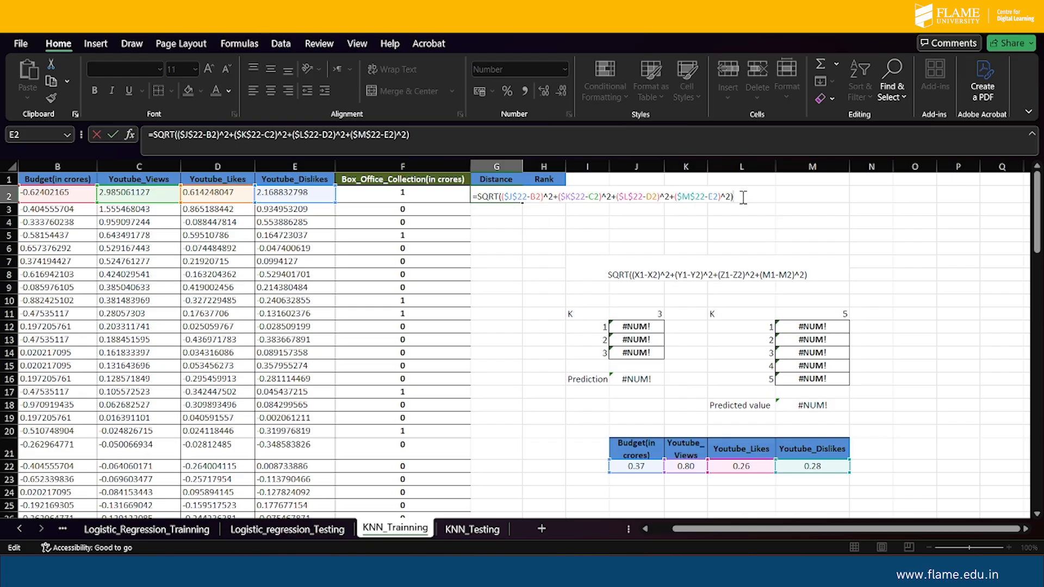
key(Return)
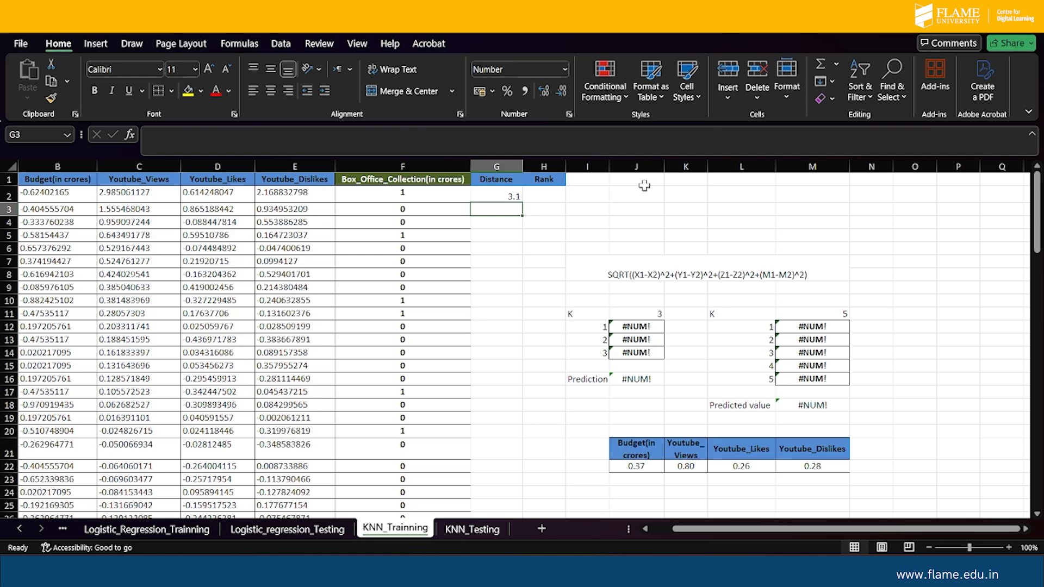
Fill the Distance formula from G2 down column G to the last data row, 105.
click(500, 194)
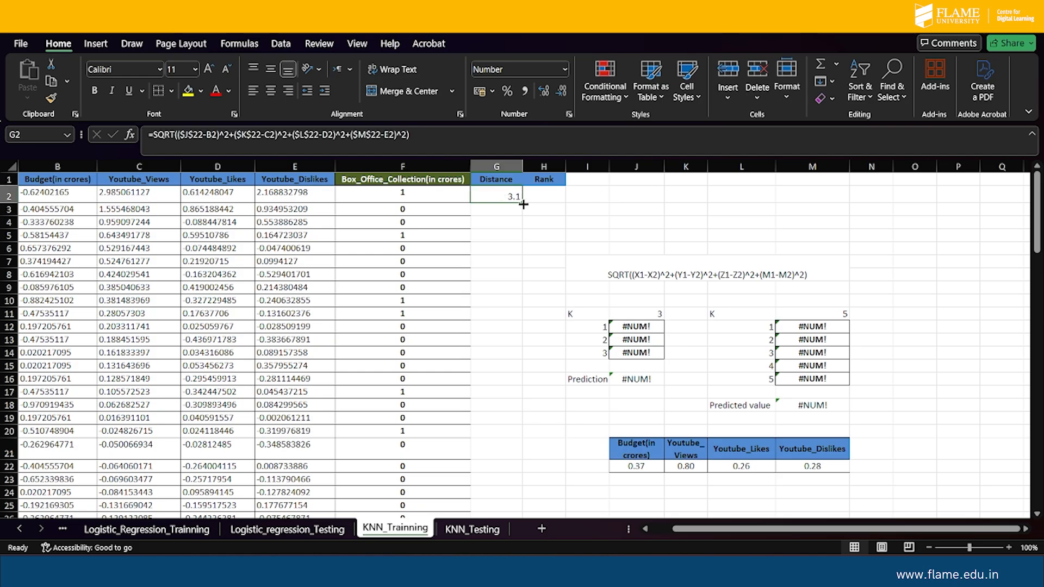
double_click(523, 204)
Remove the borders from the empty cells B106:G108 below the training data.
scroll(493, 345, down, 8)
scroll(494, 345, down, 20)
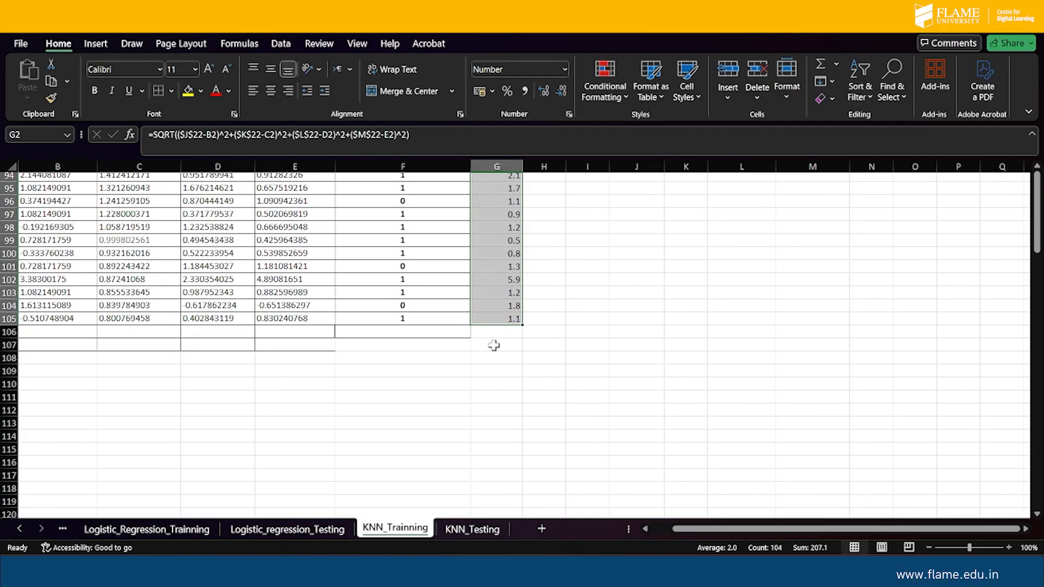
drag(26, 336, 492, 359)
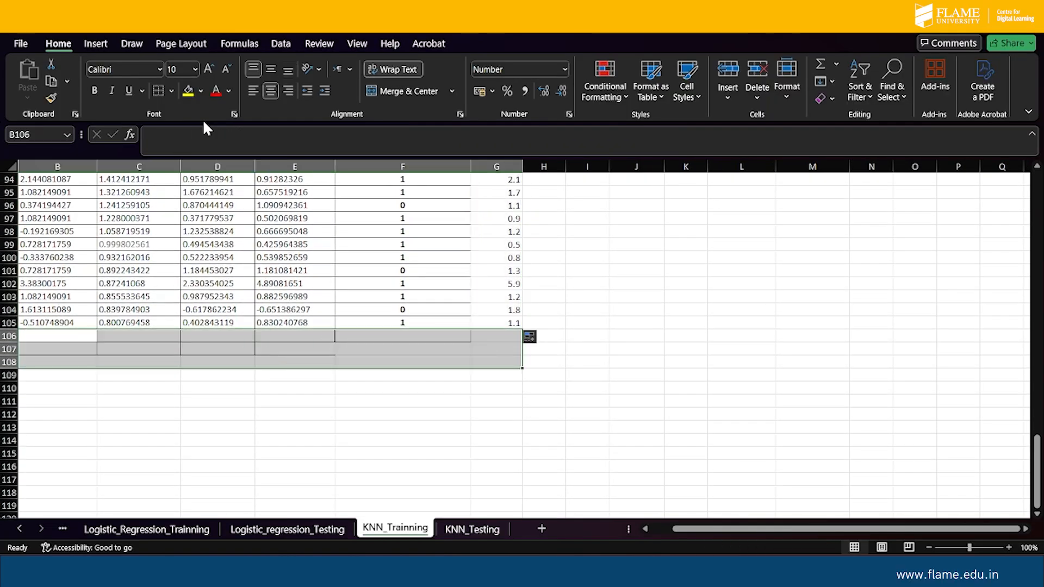
click(158, 89)
Start a RANK formula in H2 of the Rank column with the distance in G2 as the number to rank.
scroll(575, 300, up, 20)
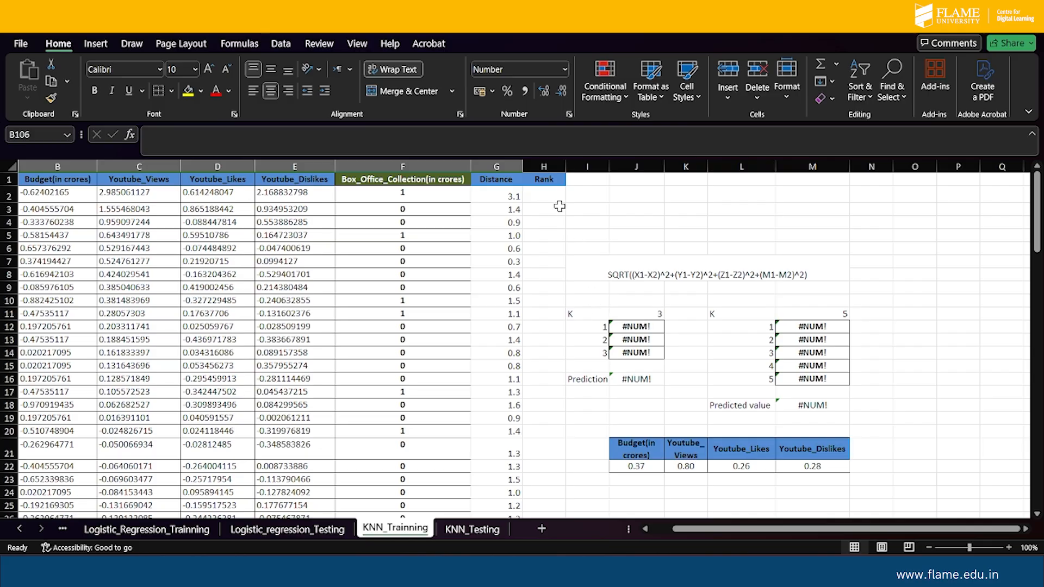
click(544, 196)
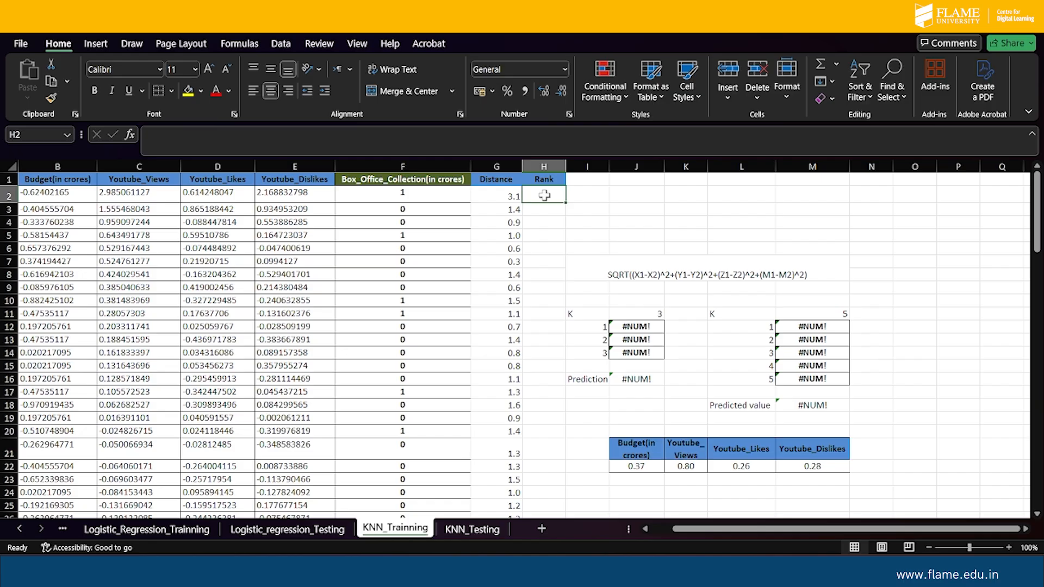
text(=RAN)
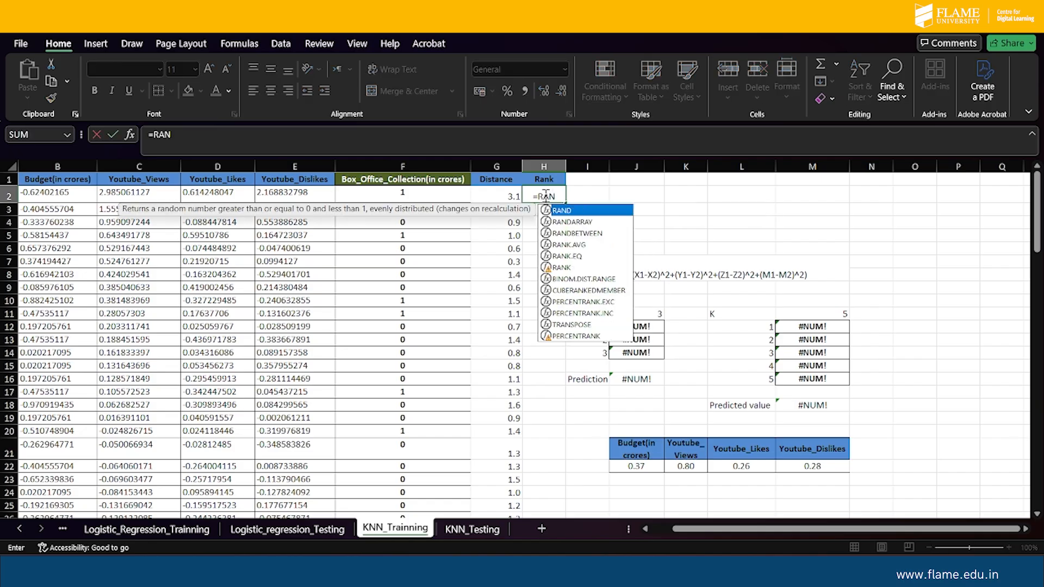
text(K()
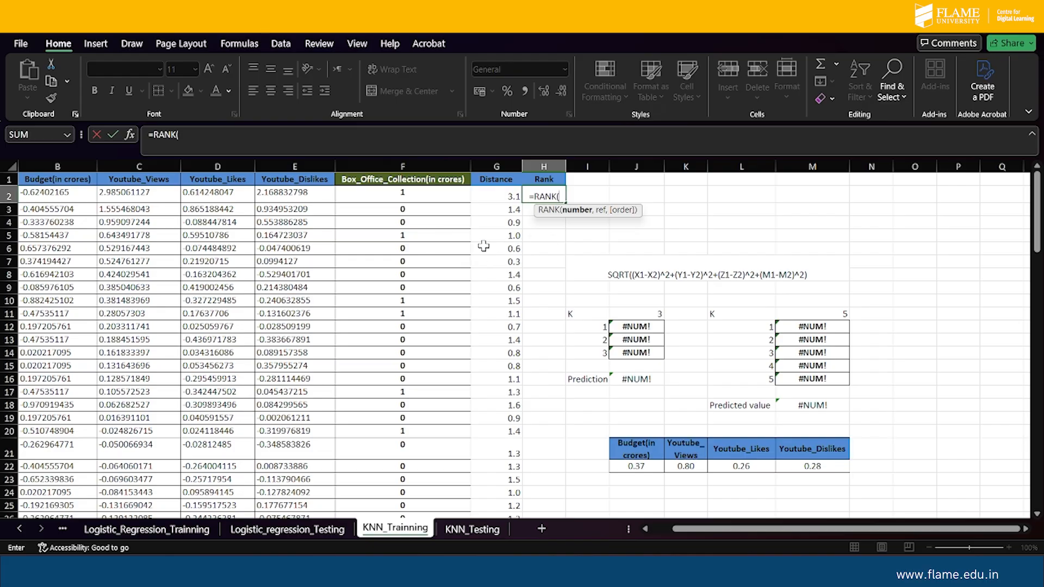
click(506, 195)
text(,)
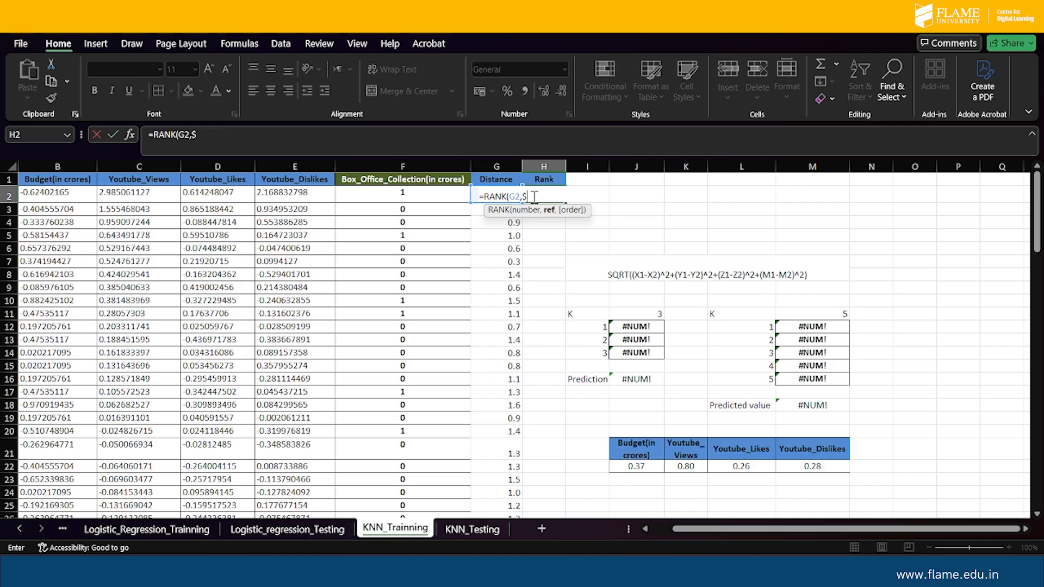
Give RANK the absolute range $G$2:$G$105 and ascending order 1, close the bracket and enter the formula in H2.
text($G$2:)
scroll(498, 342, down, 20)
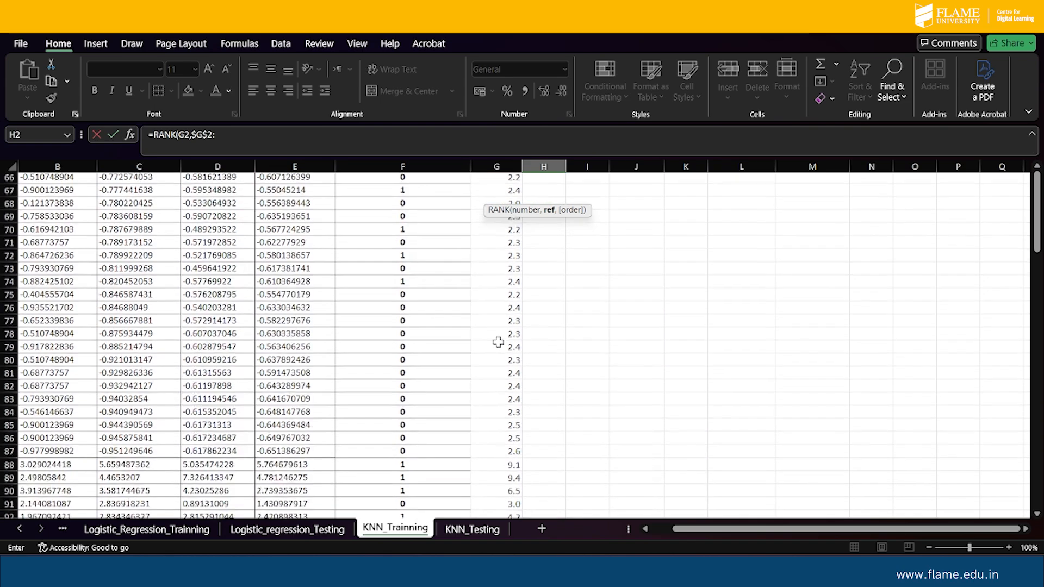
scroll(498, 342, up, 3)
scroll(498, 342, up, 20)
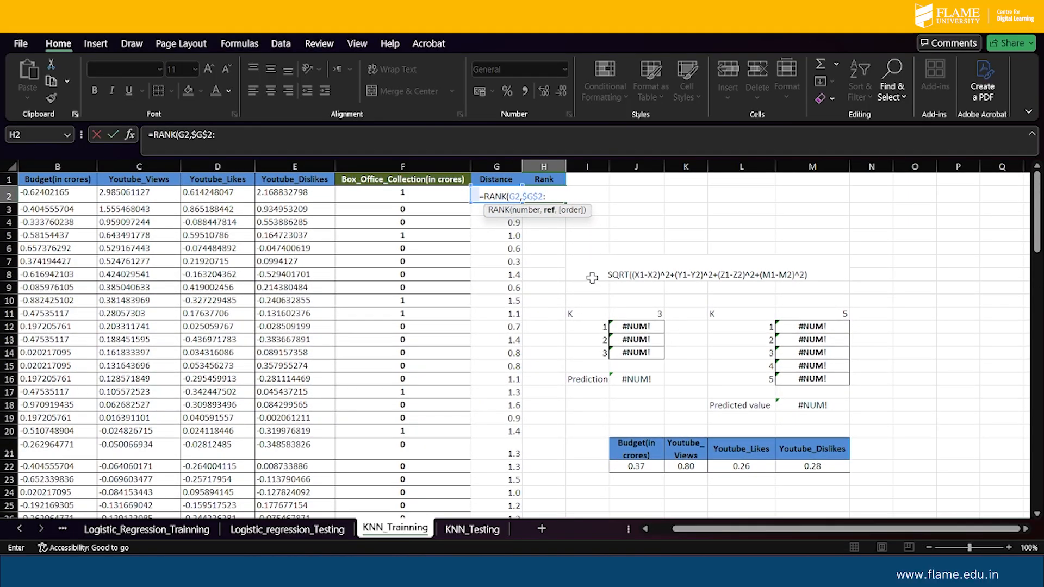
text($G$105)
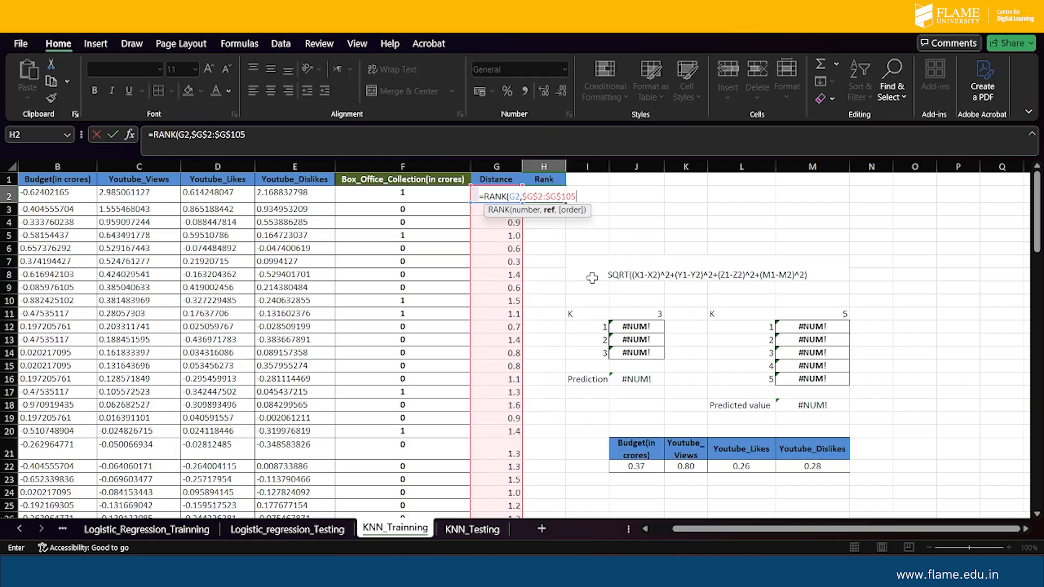
text(,)
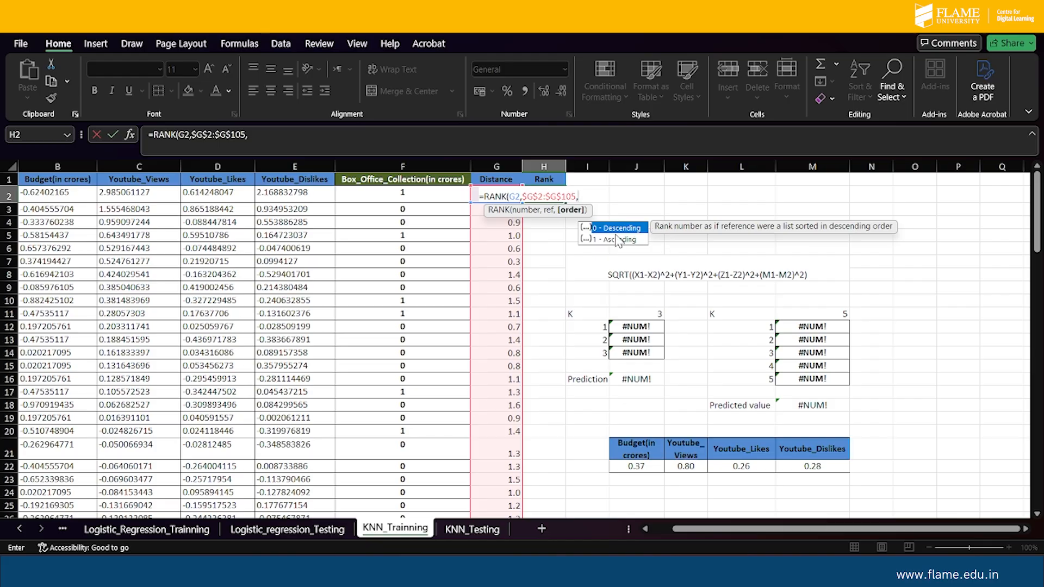
text(1)
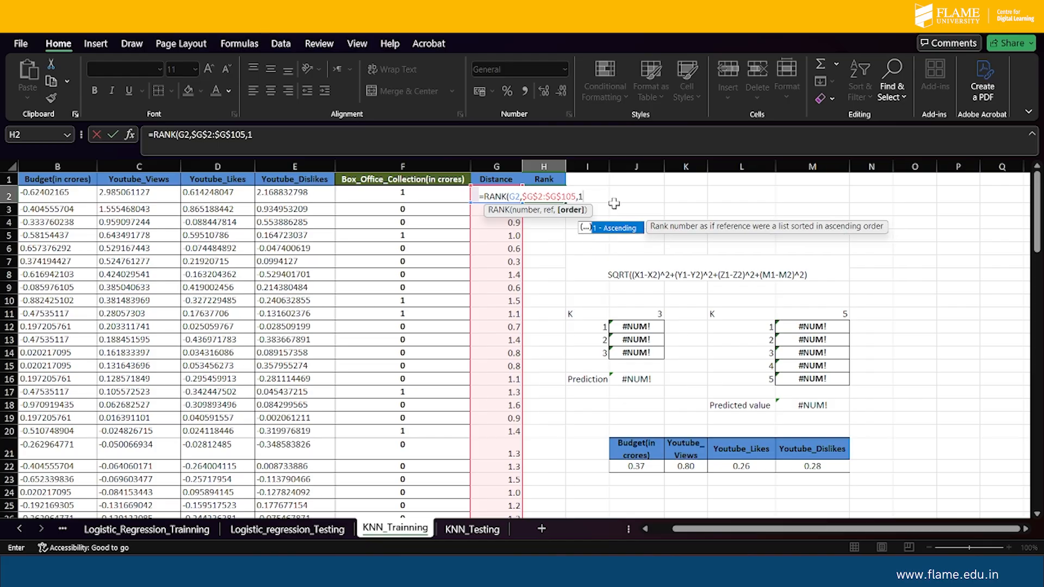
text())
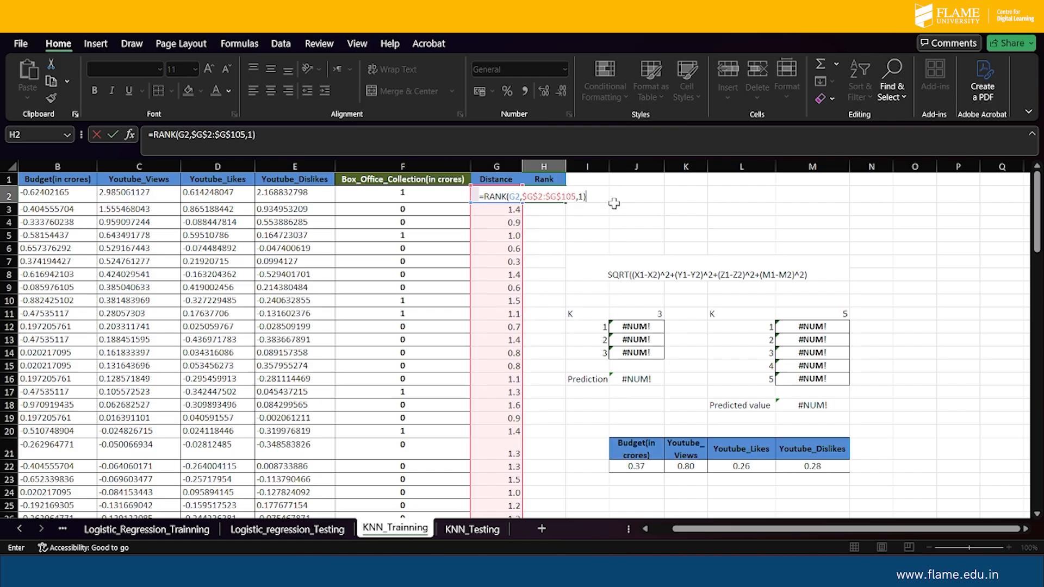
key(Return)
Fill the Rank formula from H2 down column H to the last data row and check the filled ranks.
click(546, 194)
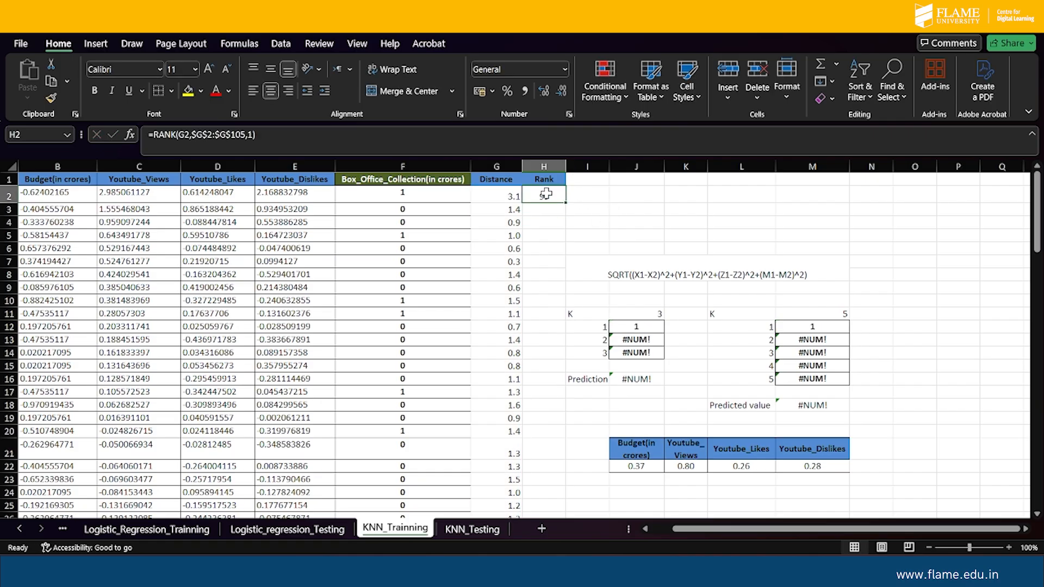
double_click(566, 202)
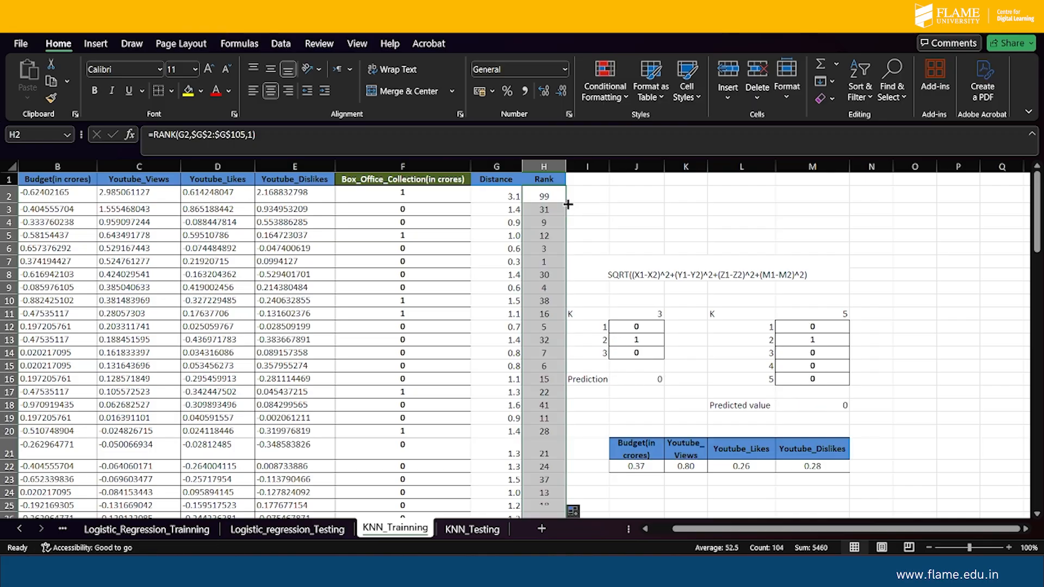
scroll(544, 375, down, 16)
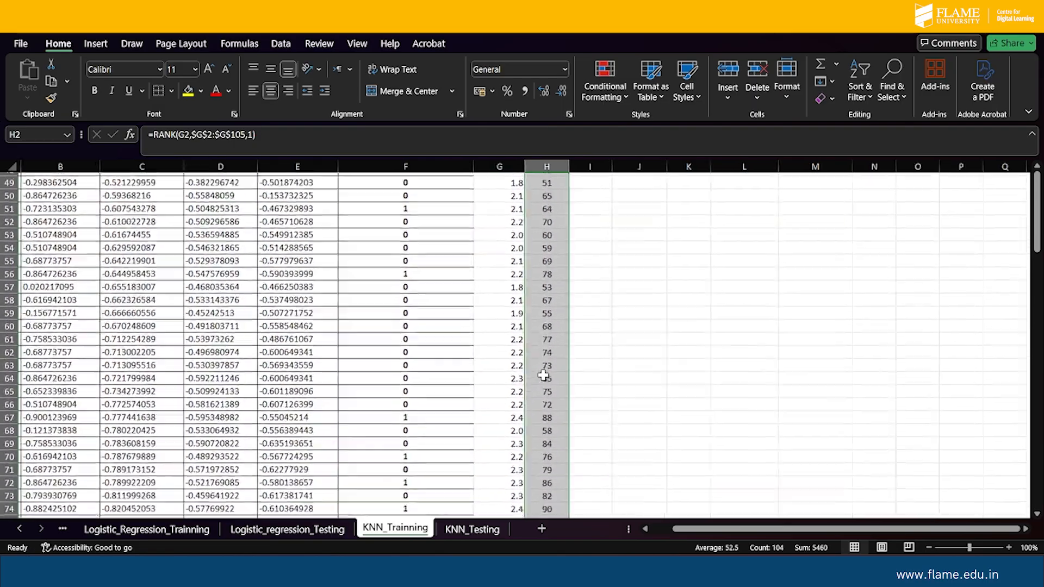
scroll(543, 375, down, 13)
scroll(543, 375, up, 20)
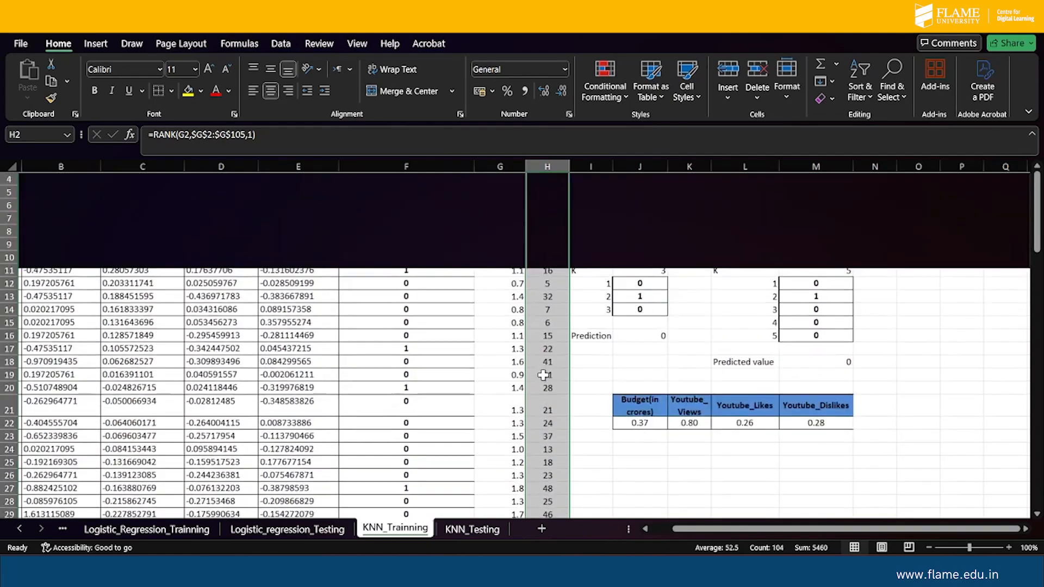
scroll(543, 375, up, 1)
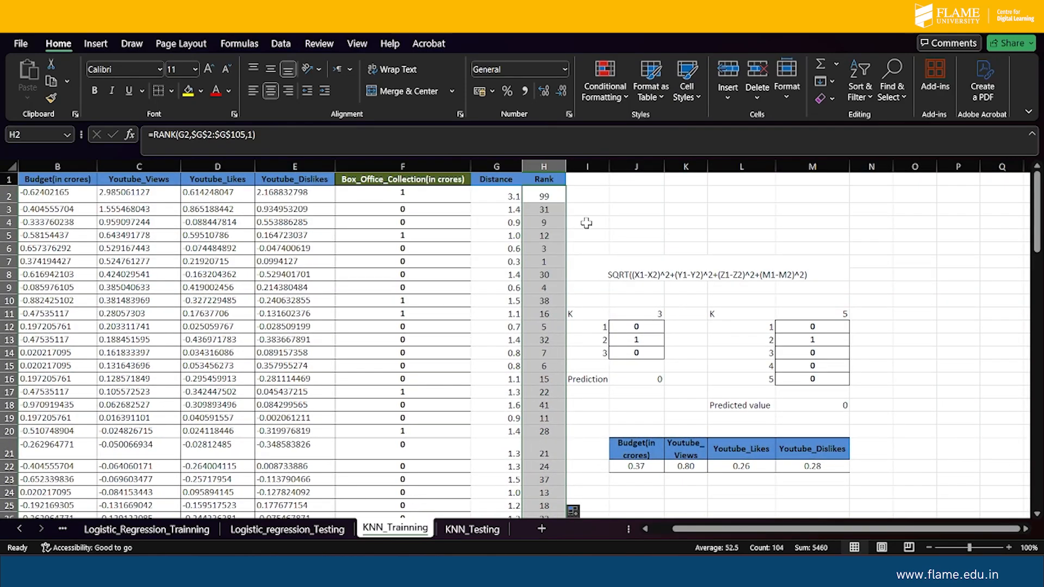
Inspect the INDEX/MATCH formula for the nearest neighbour in J12 and reduce the height of row 21.
click(640, 327)
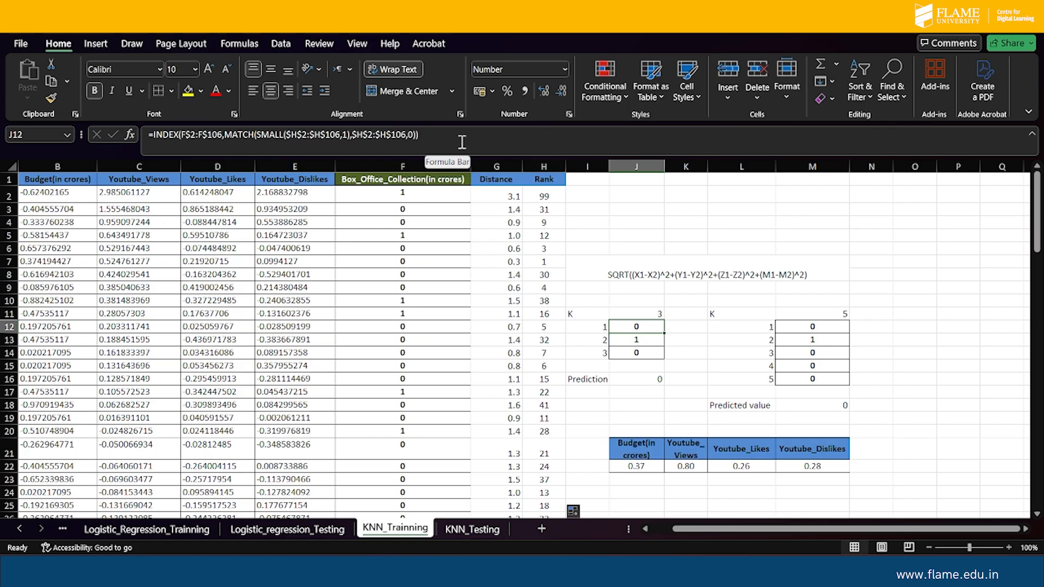
drag(10, 460, 10, 450)
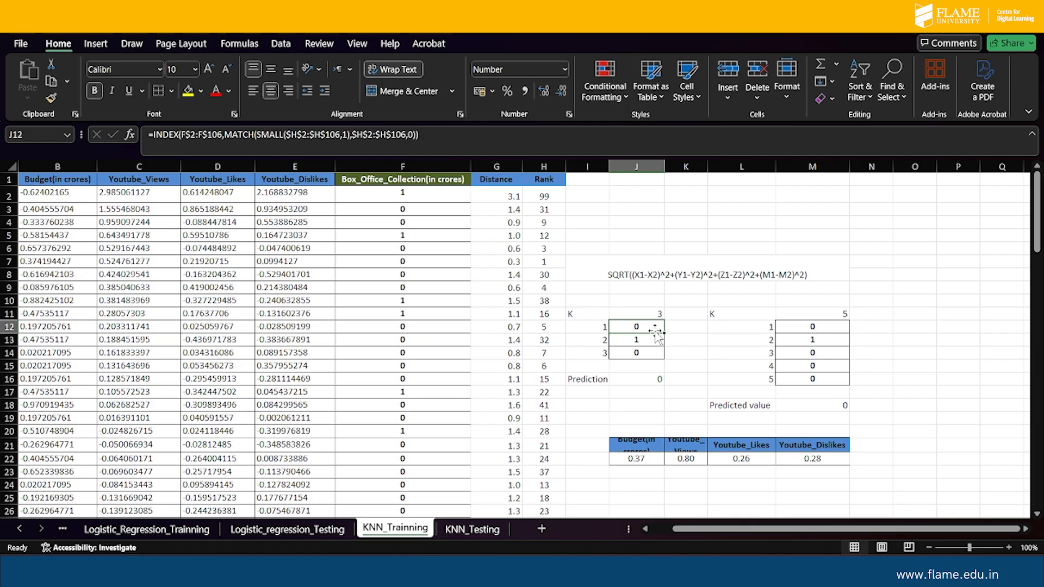
Replace AVERAGE with MODE in the K=3 Prediction cell J16, making the formula =MODE(J12:J14).
click(656, 380)
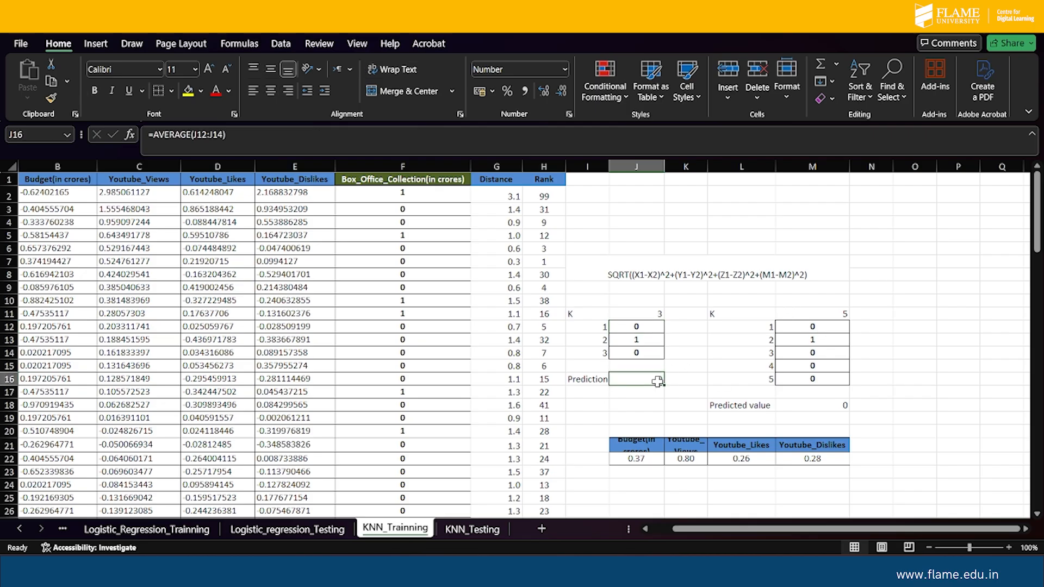
click(194, 134)
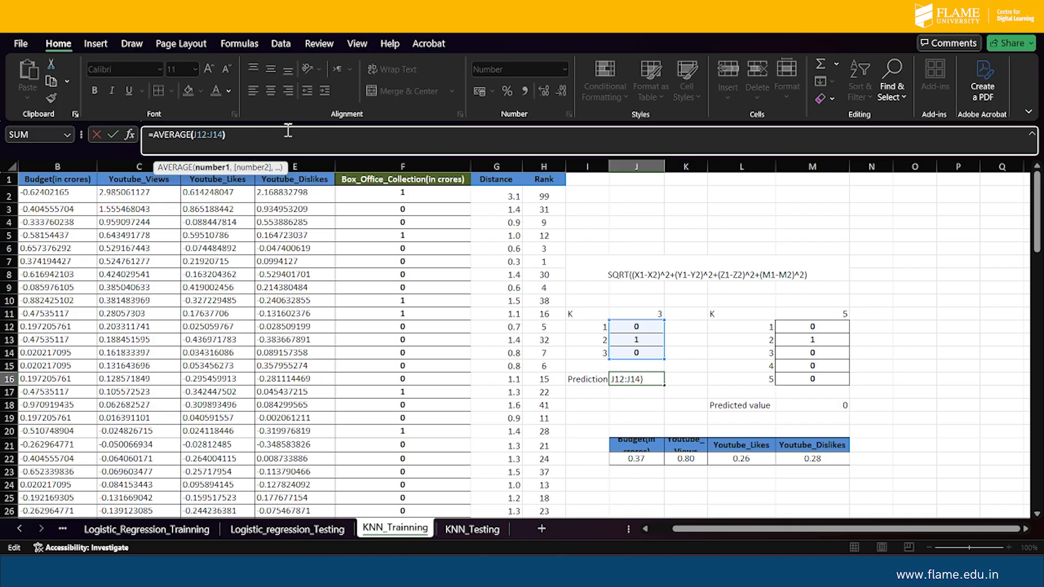
key(BackSpace)
key(BackSpace)
key(BackSpace)
key(BackSpace)
key(BackSpace)
key(BackSpace)
key(BackSpace)
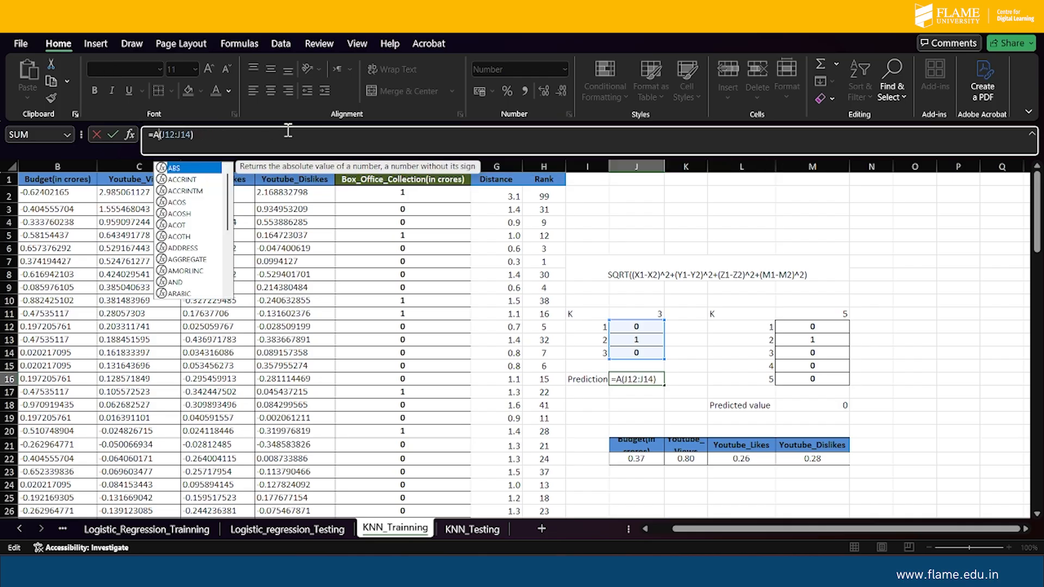
text(MO)
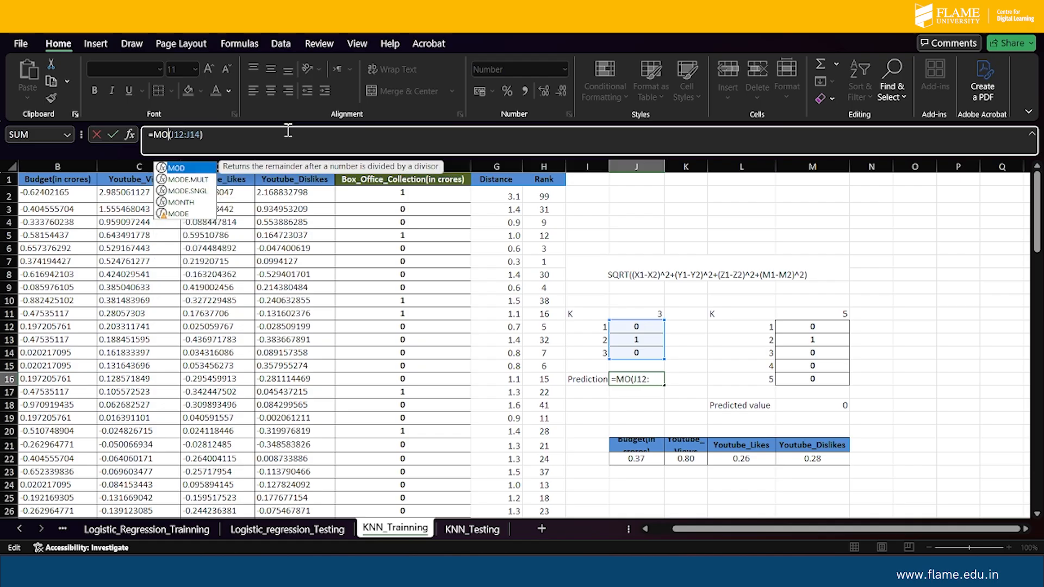
text(DE)
key(Return)
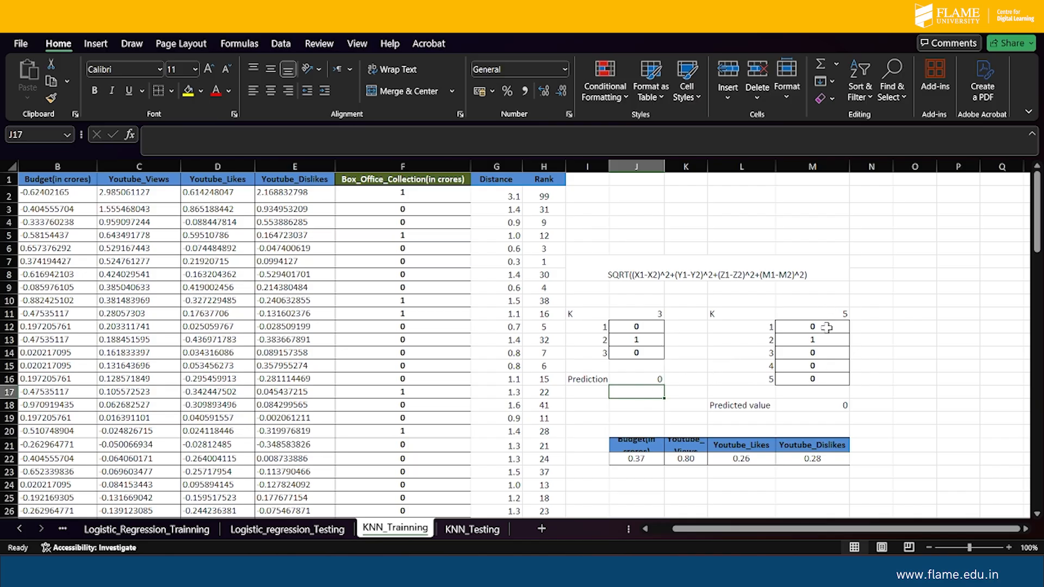
Replace AVERAGE with MODE in the K=5 Predicted value cell M18, making the formula =MODE(M12:M16).
click(832, 405)
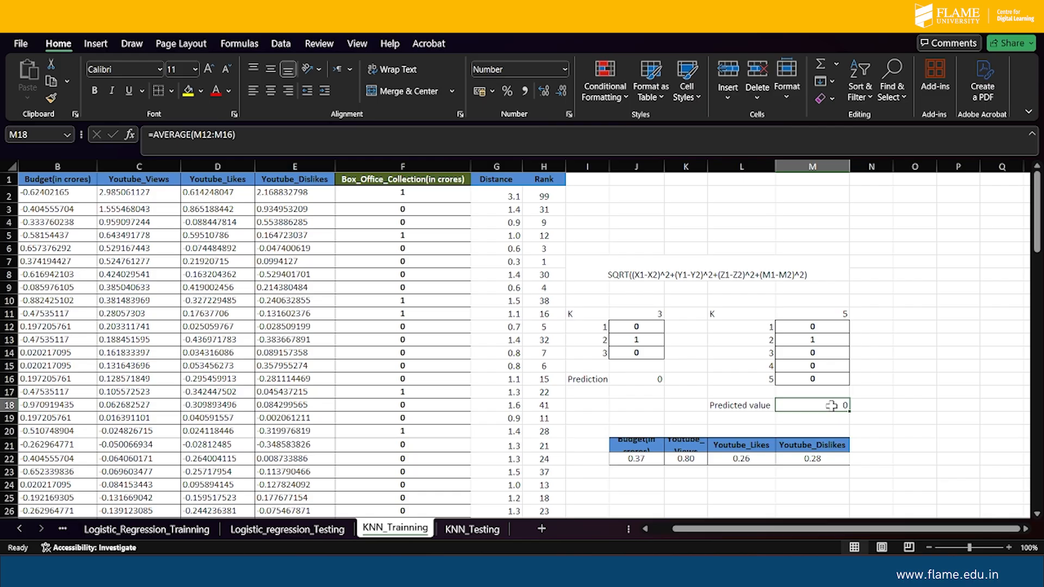
click(191, 135)
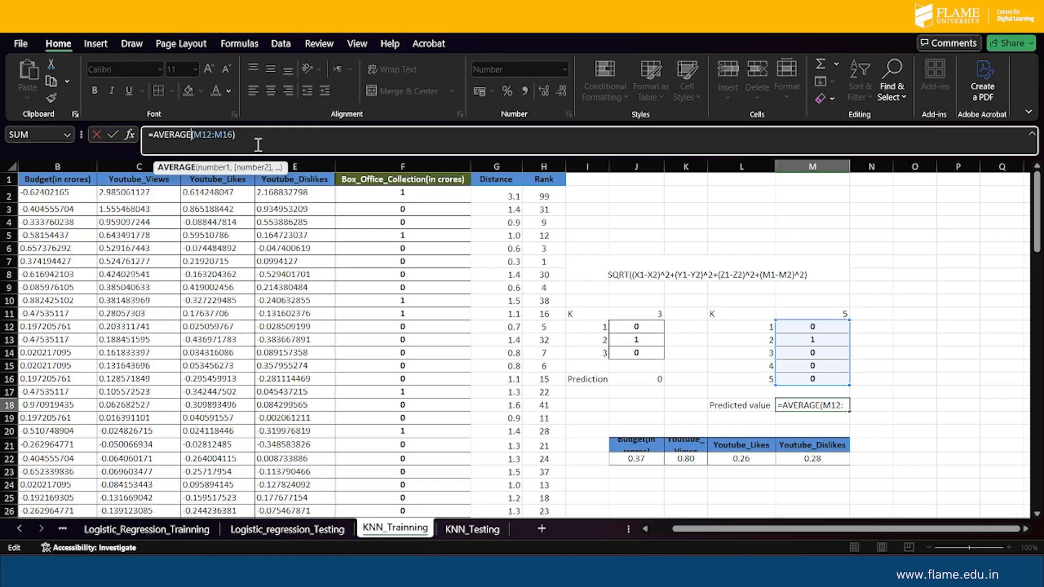
key(BackSpace)
key(BackSpace)
key(BackSpace)
key(BackSpace)
key(BackSpace)
key(BackSpace)
key(BackSpace)
text(MODE)
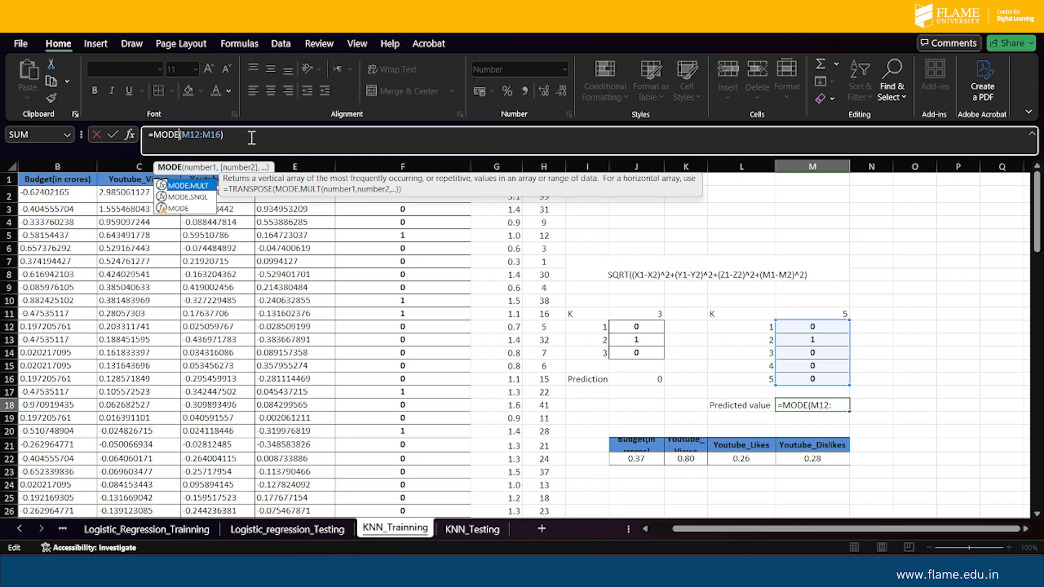
key(Return)
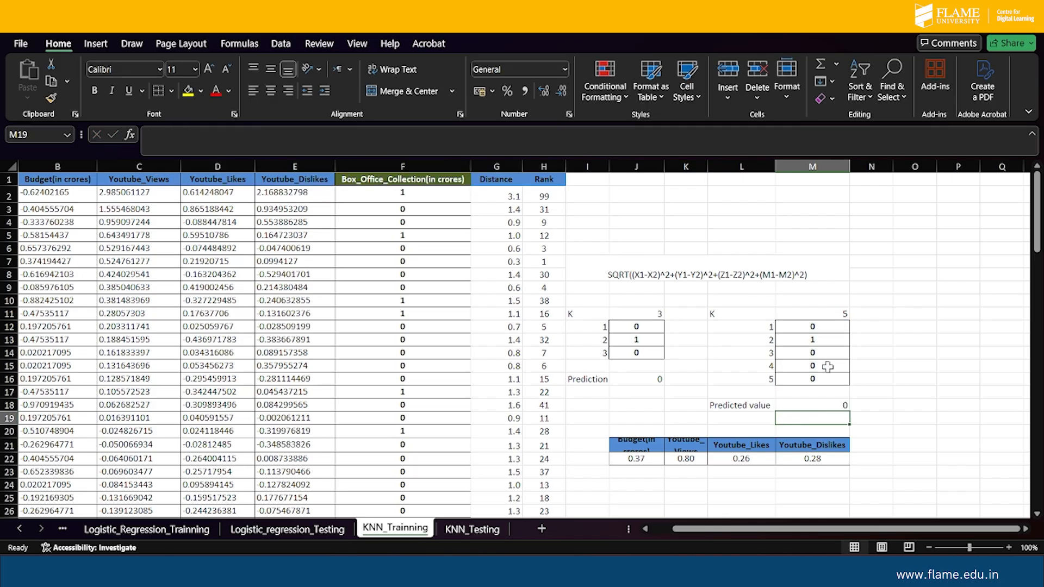
On the KNN_Testing sheet, write the header "Predicted value K=3" in G1 beside the Success/Faliure column.
scroll(762, 375, down, 2)
scroll(707, 381, up, 1)
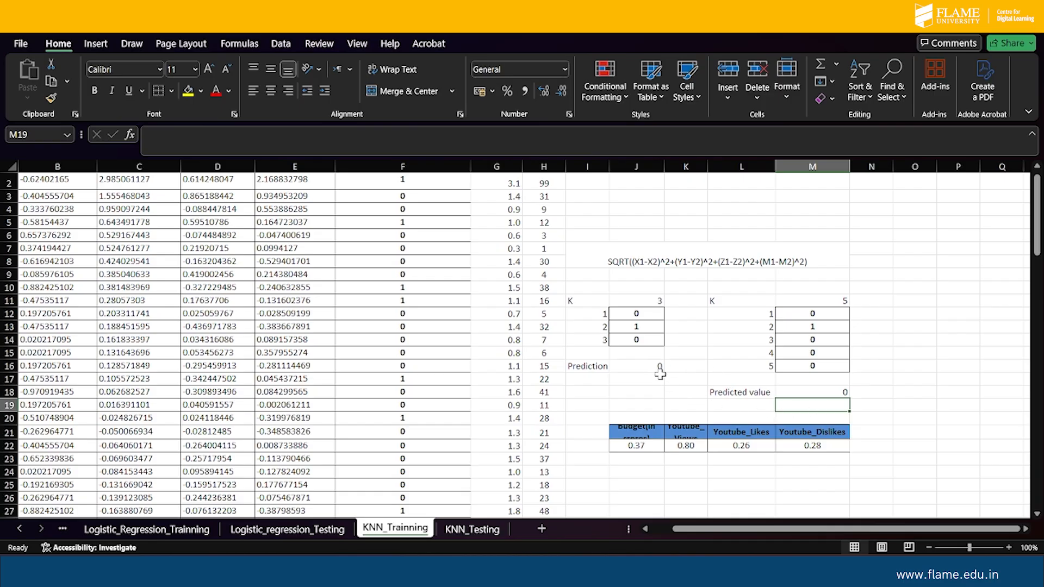
click(472, 530)
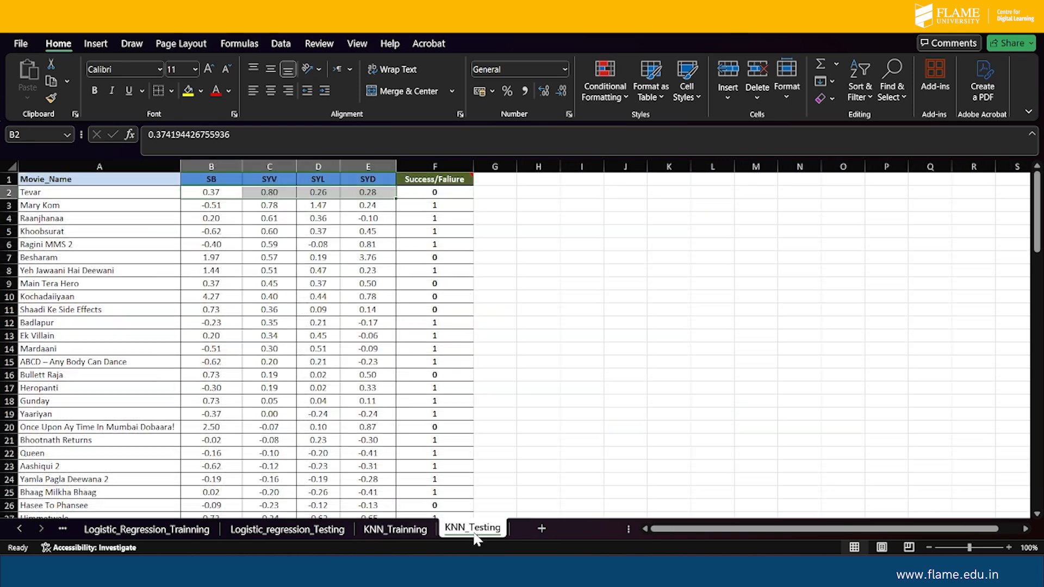
click(499, 181)
text(K=3)
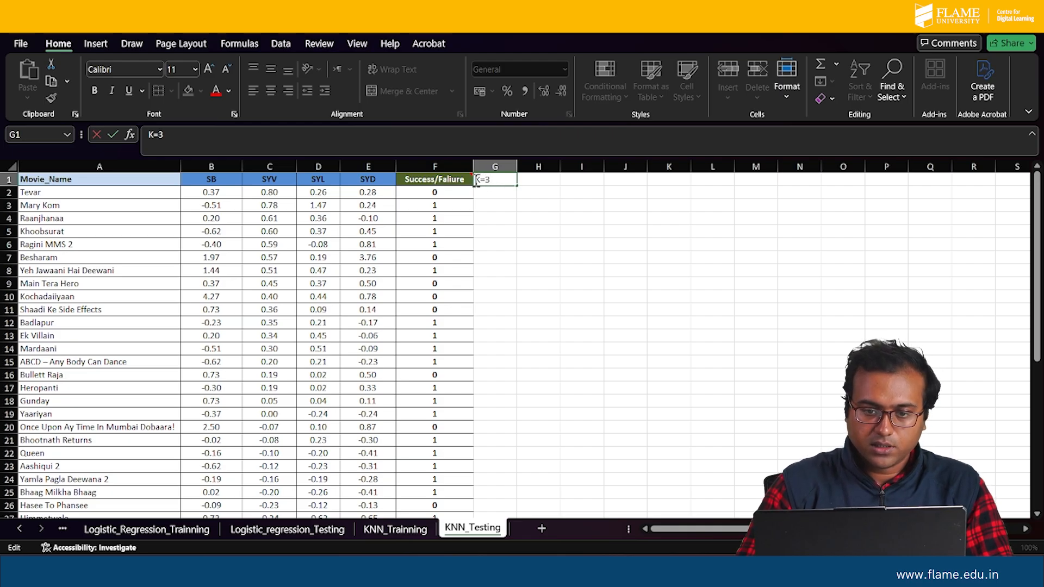
text(Predicted )
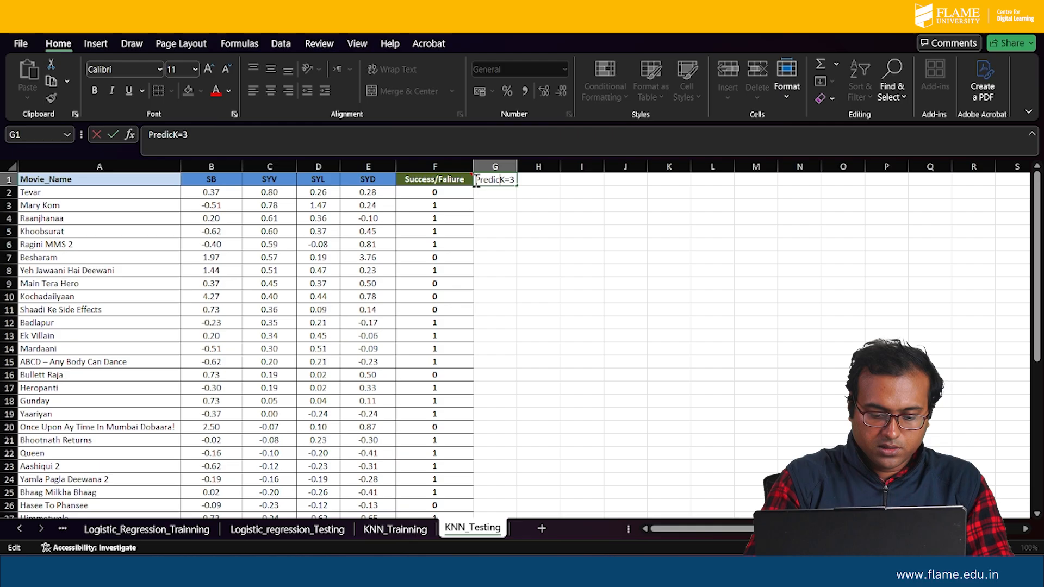
text(value)
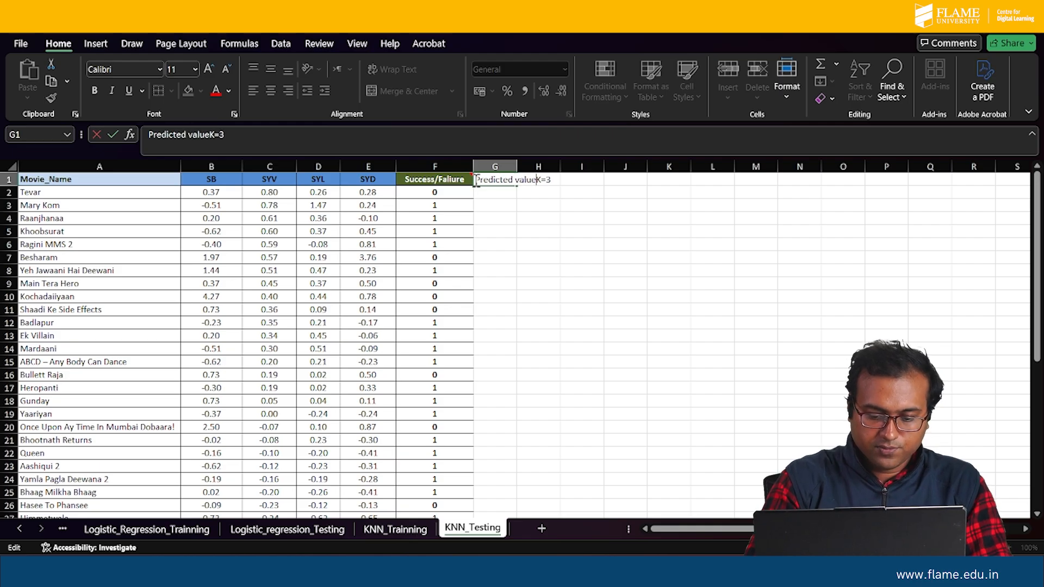
Give header cell G1 the same blue header formatting as the SB to SYD column headings.
click(515, 166)
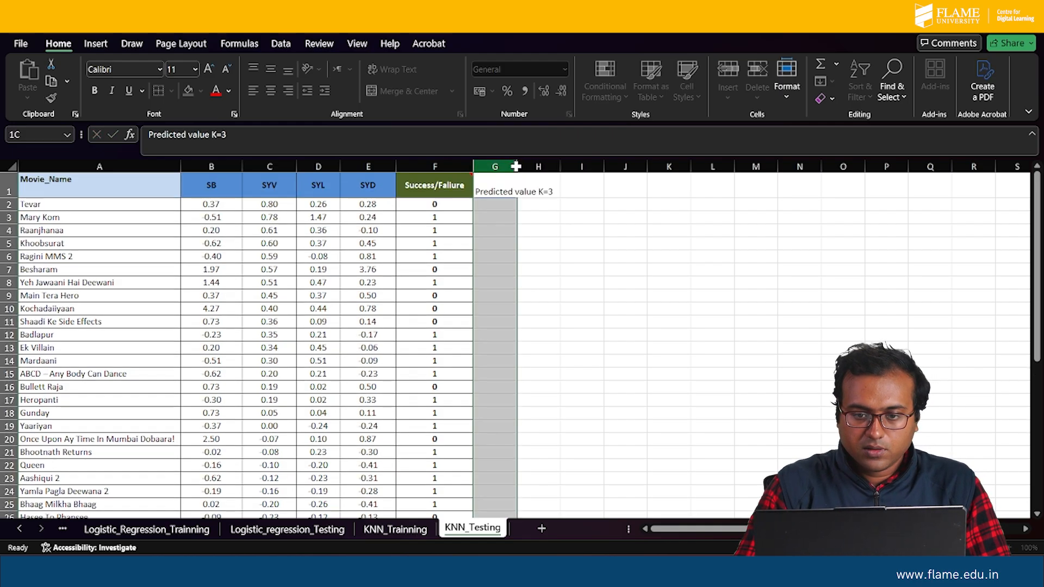
click(503, 184)
double_click(496, 197)
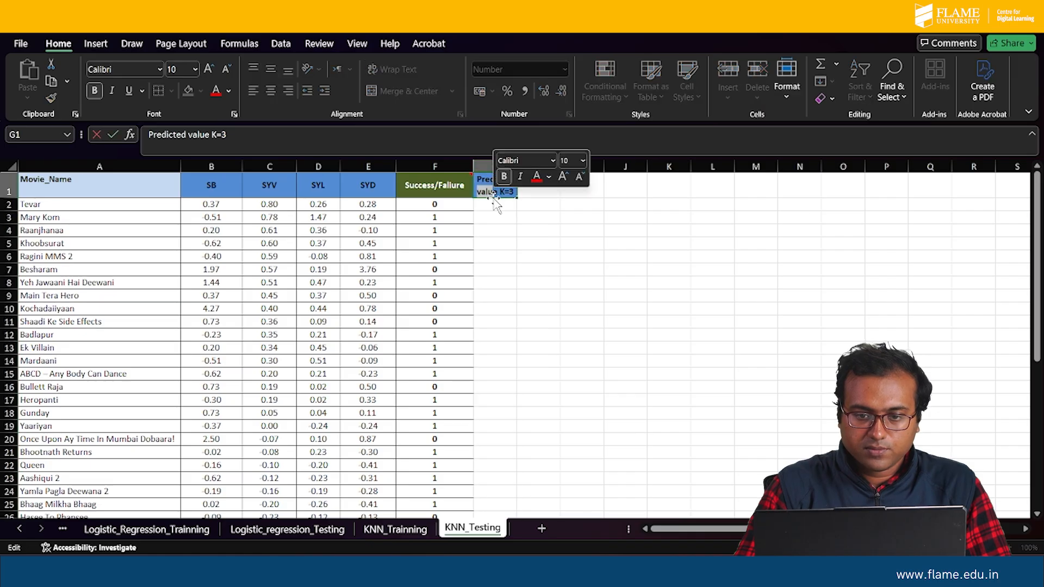
Reword the G1 header as "Predicted Success K=3" and widen column G so it fits on two lines.
click(208, 139)
key(BackSpace)
key(BackSpace)
key(BackSpace)
key(BackSpace)
key(BackSpace)
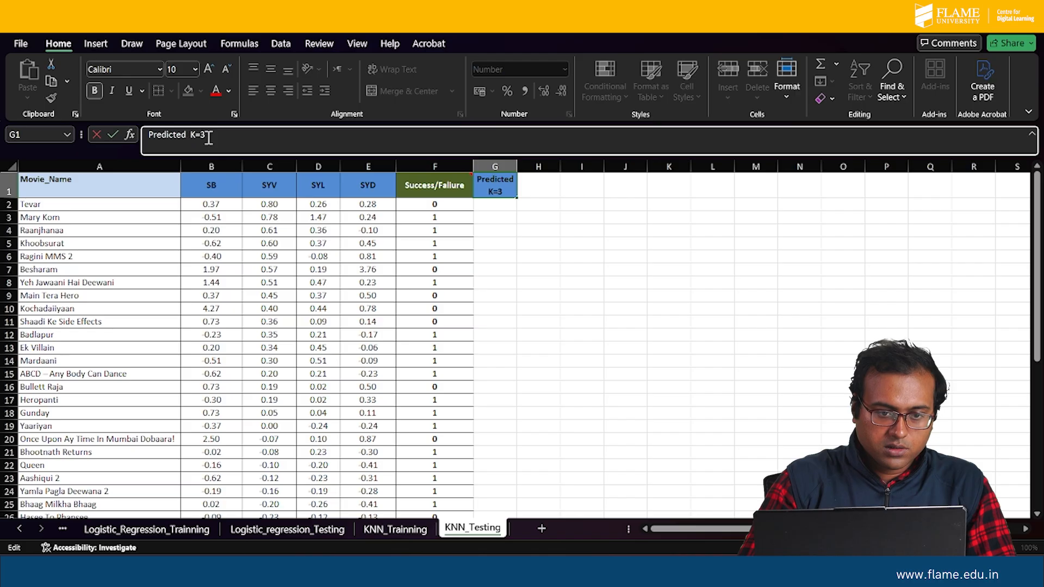
text(Success)
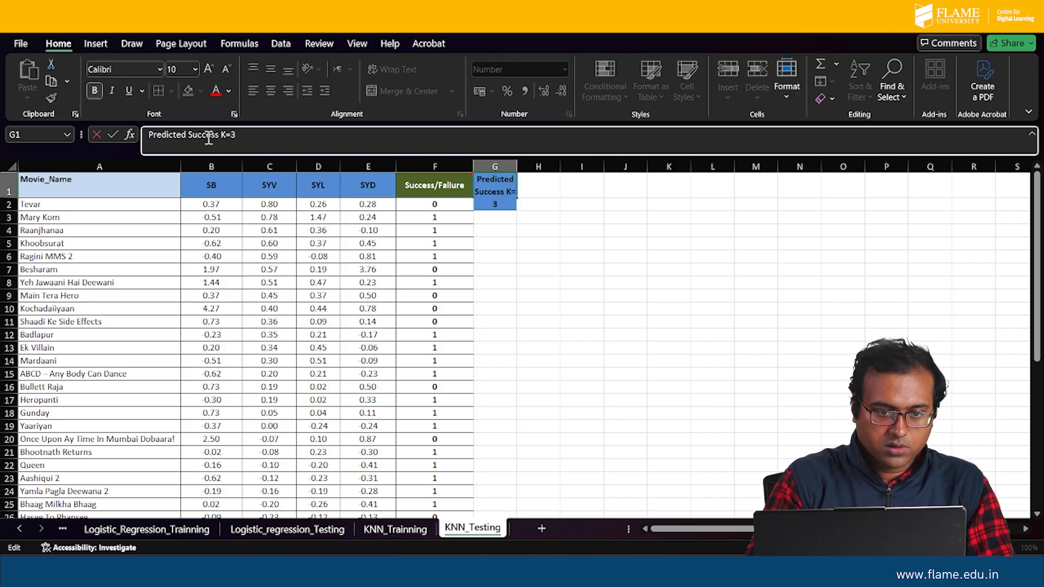
key(Return)
drag(514, 166, 539, 166)
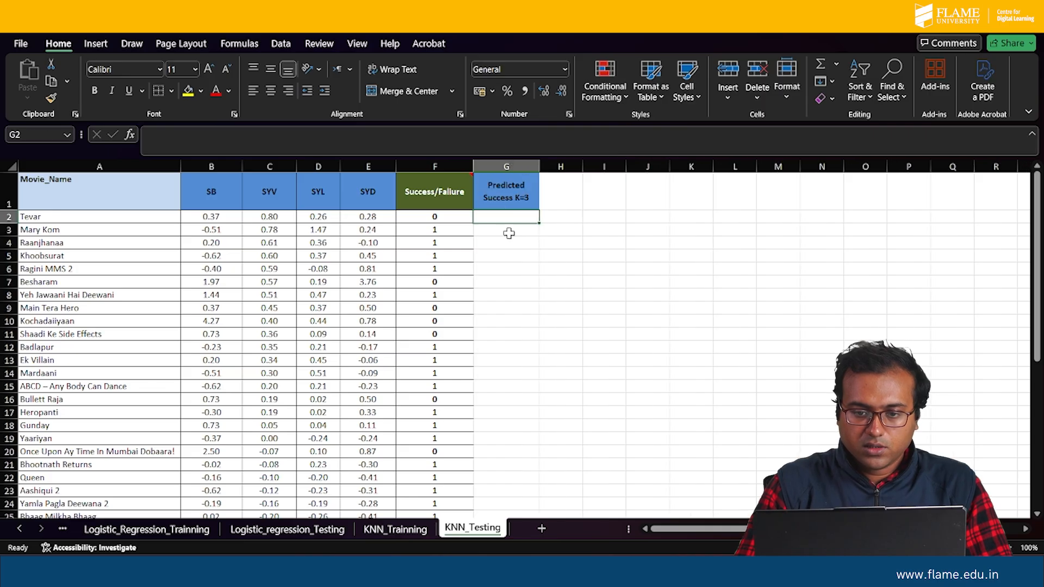
Copy the G1 header into H1, change it to "Predicted Success K=5", and widen column H to fit.
click(511, 191)
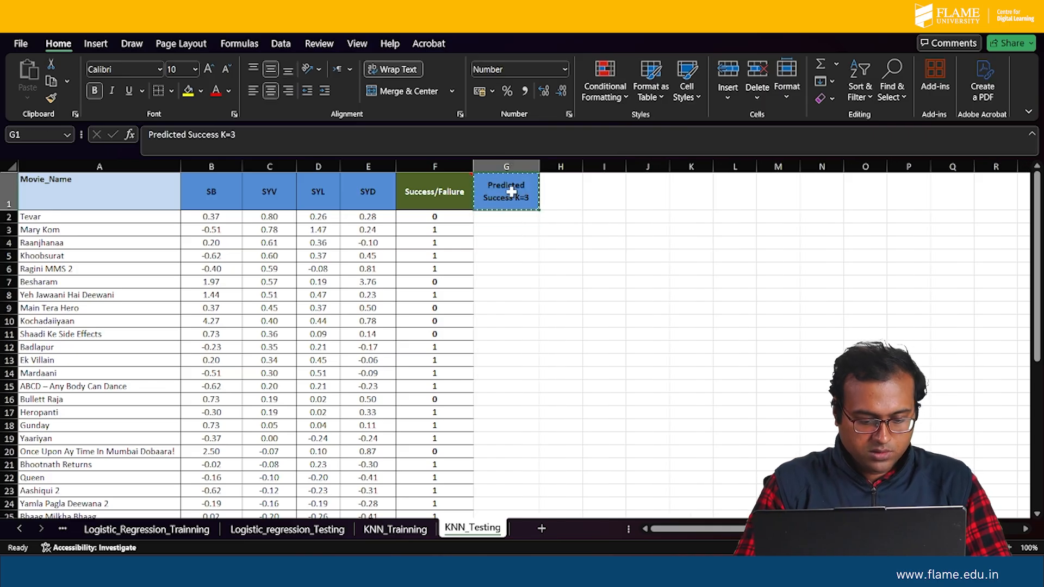
key(ctrl+c)
key(Right)
key(ctrl+v)
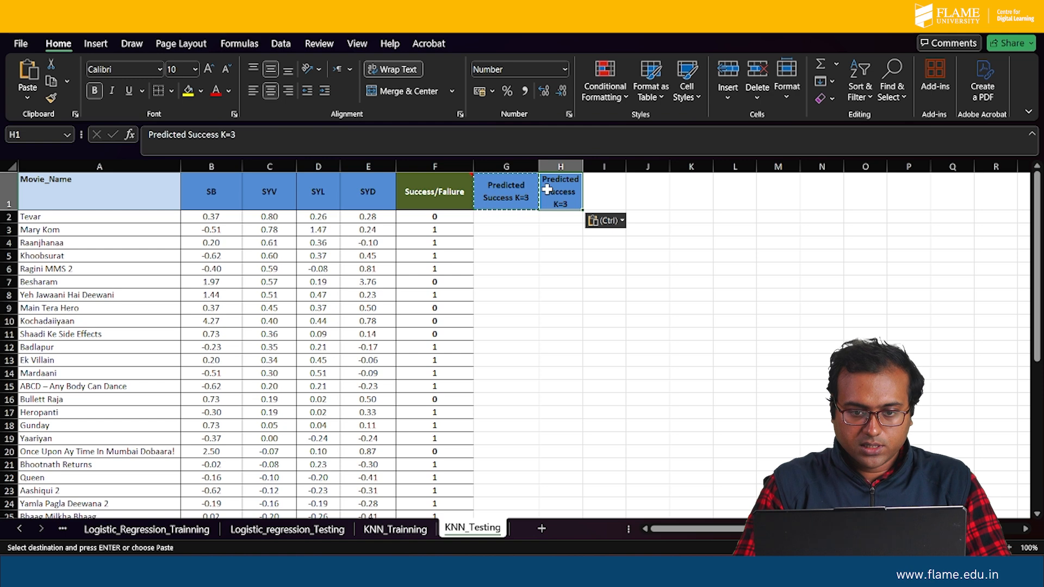
click(263, 132)
key(BackSpace)
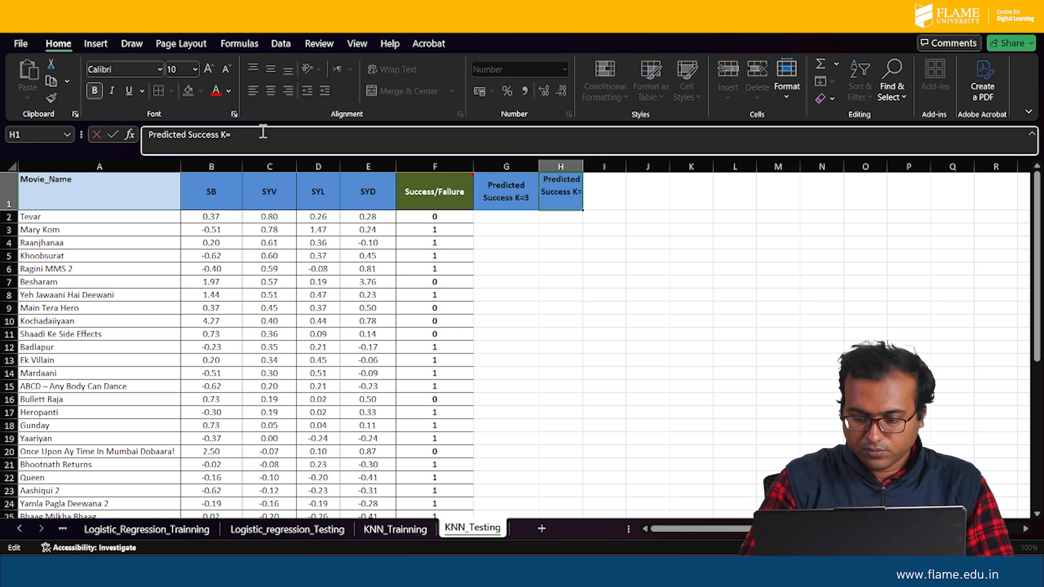
text(5)
click(479, 331)
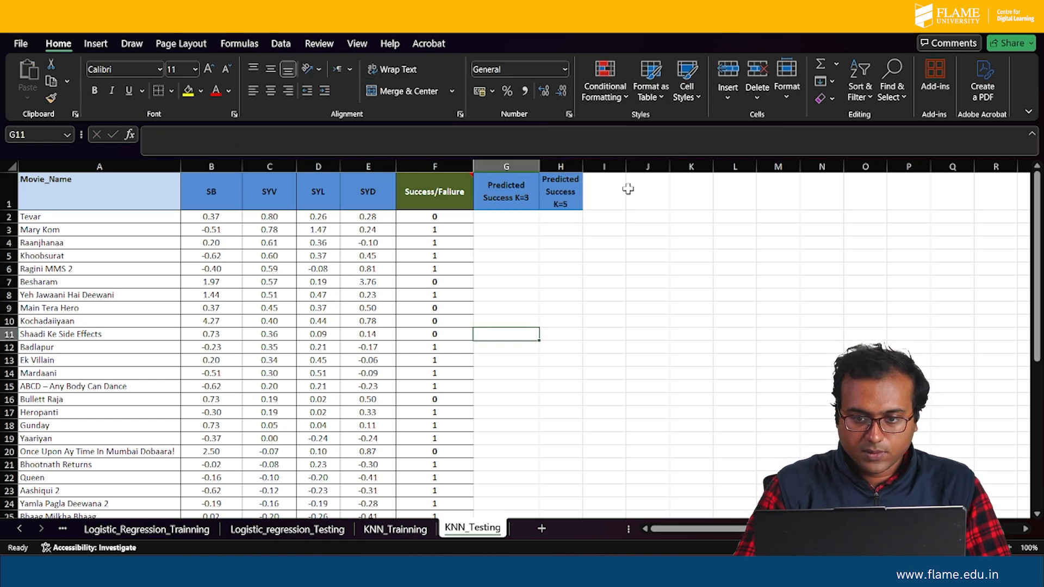
drag(583, 165, 602, 166)
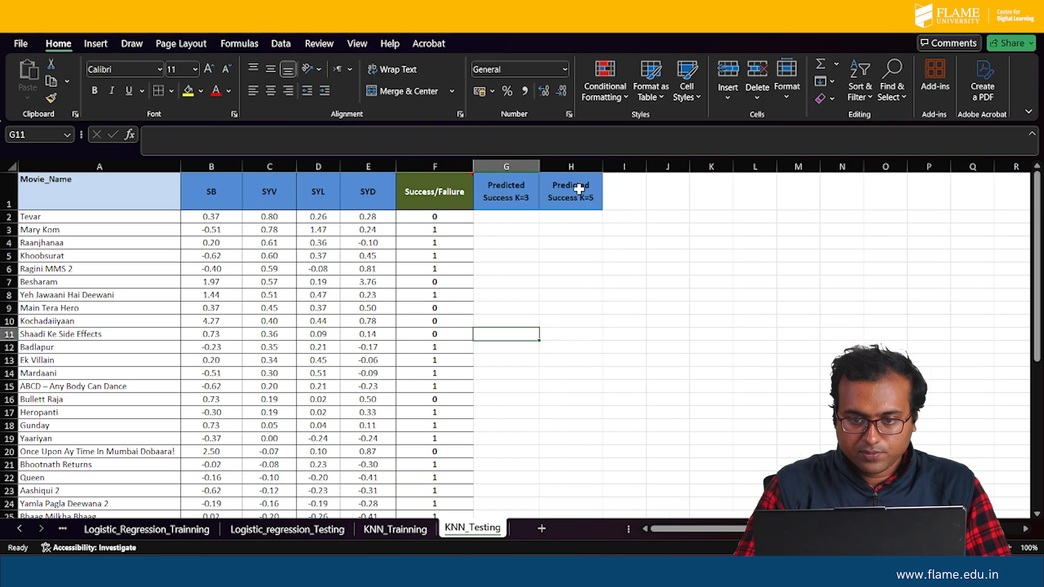
Record Tevar's predictions in row 2, entering 0 for K=3 in G2 and 0 for K=5 in H2.
click(506, 219)
text(0)
key(Return)
click(506, 219)
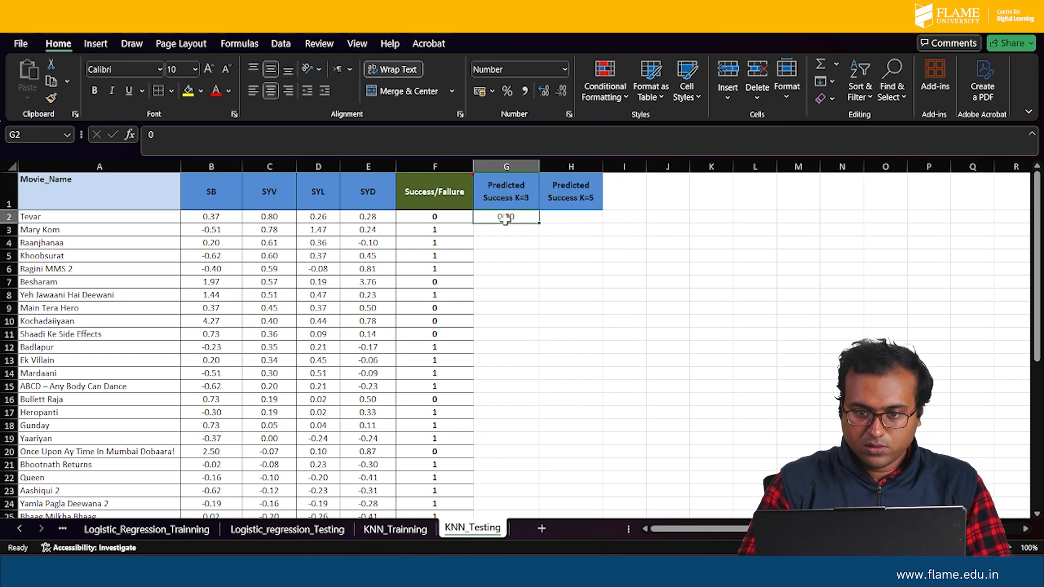
key(Right)
text(0)
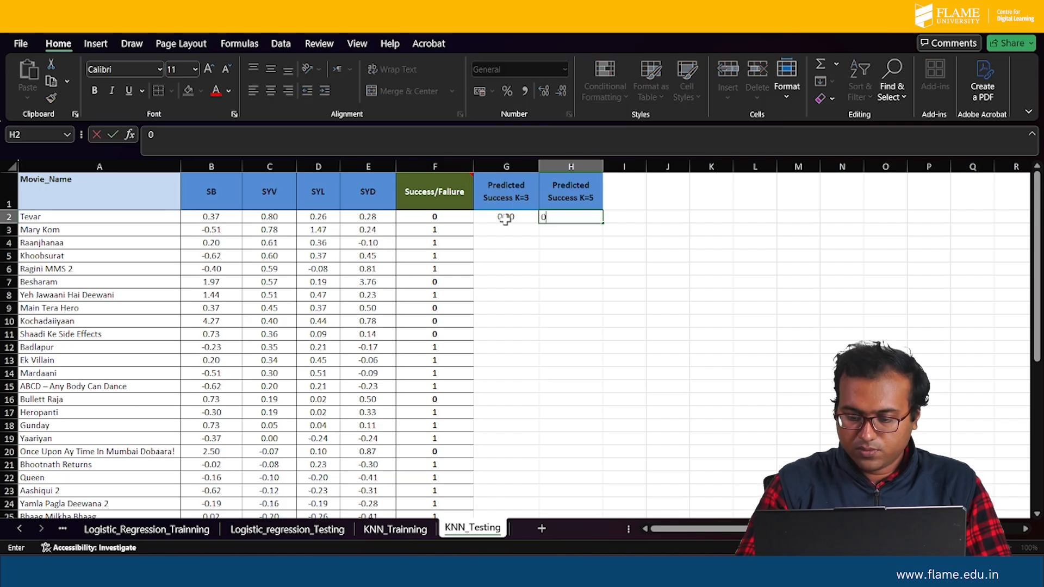
key(Return)
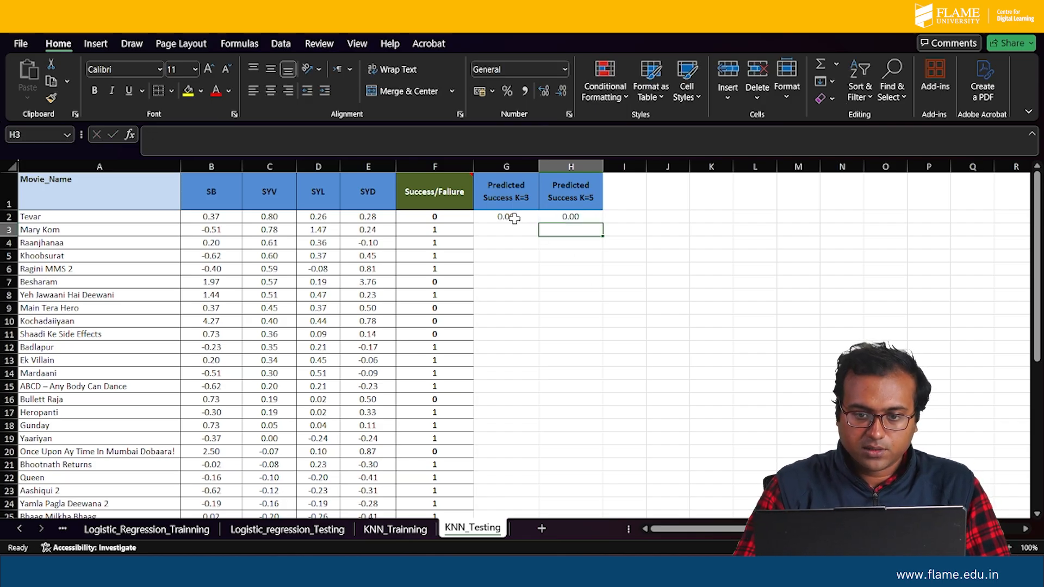
Apply the General number format to Tevar's two predictions in G2:H2.
drag(513, 218, 568, 217)
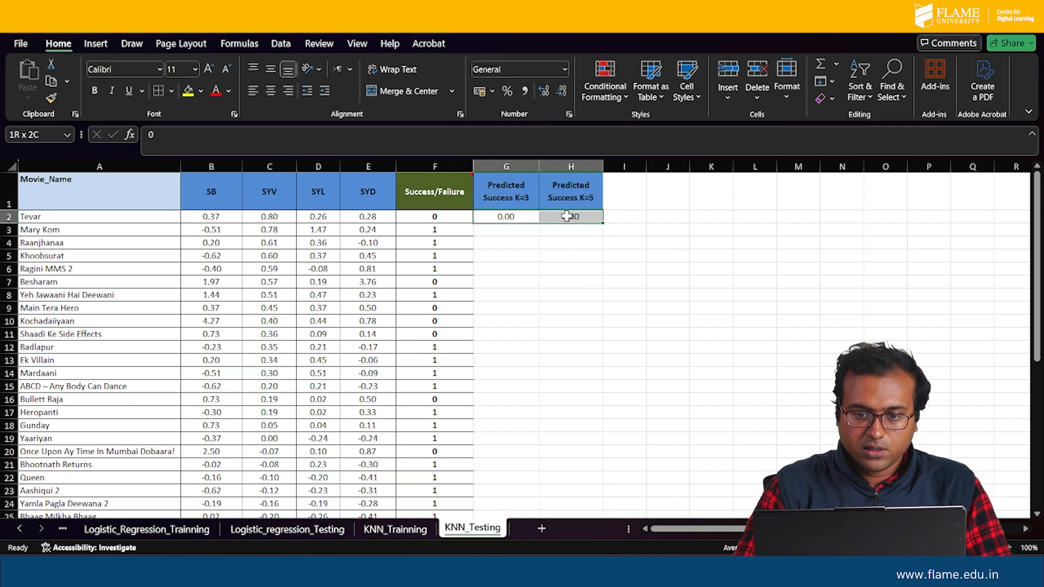
click(564, 69)
click(546, 92)
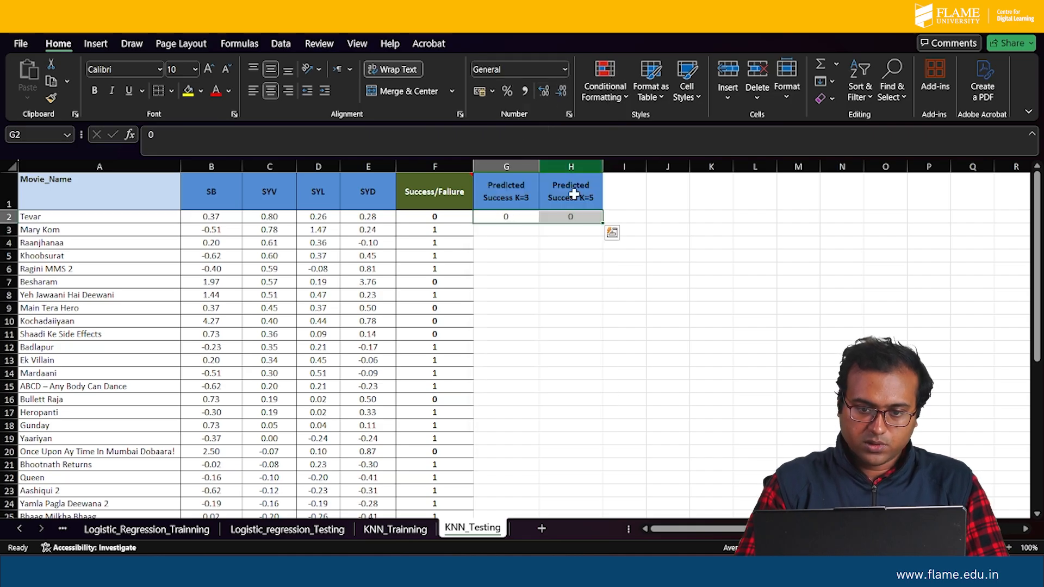
click(598, 299)
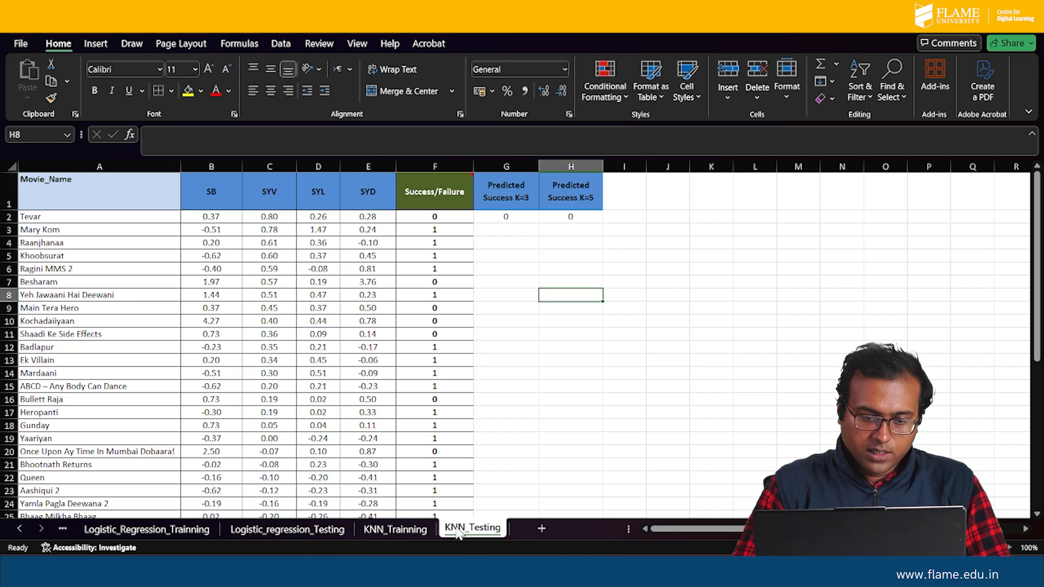
On the KNN_Trainning sheet, widen columns I, J and K so the row 21 headers above the test values fit.
click(407, 529)
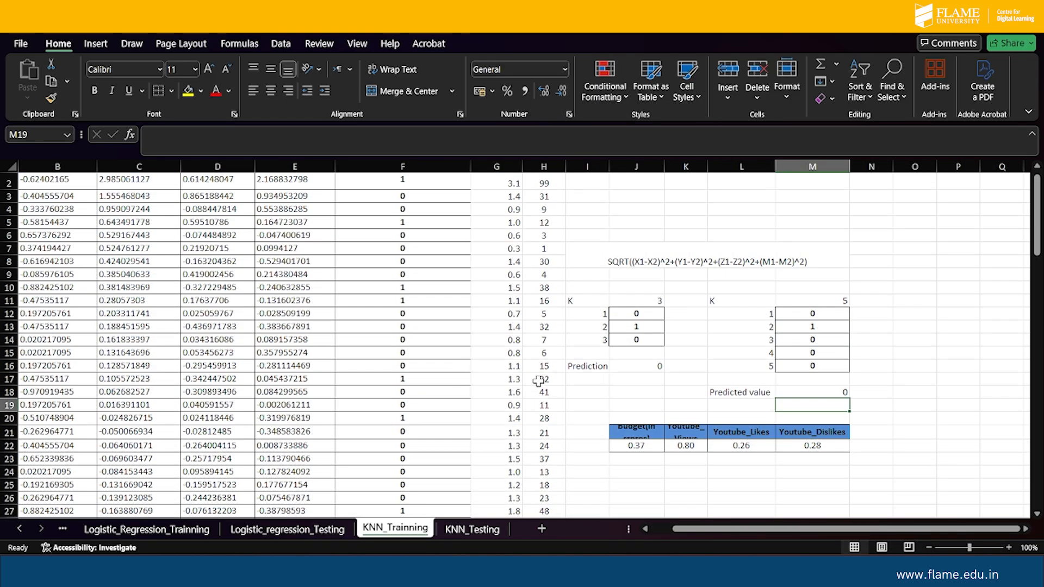
scroll(537, 381, up, 1)
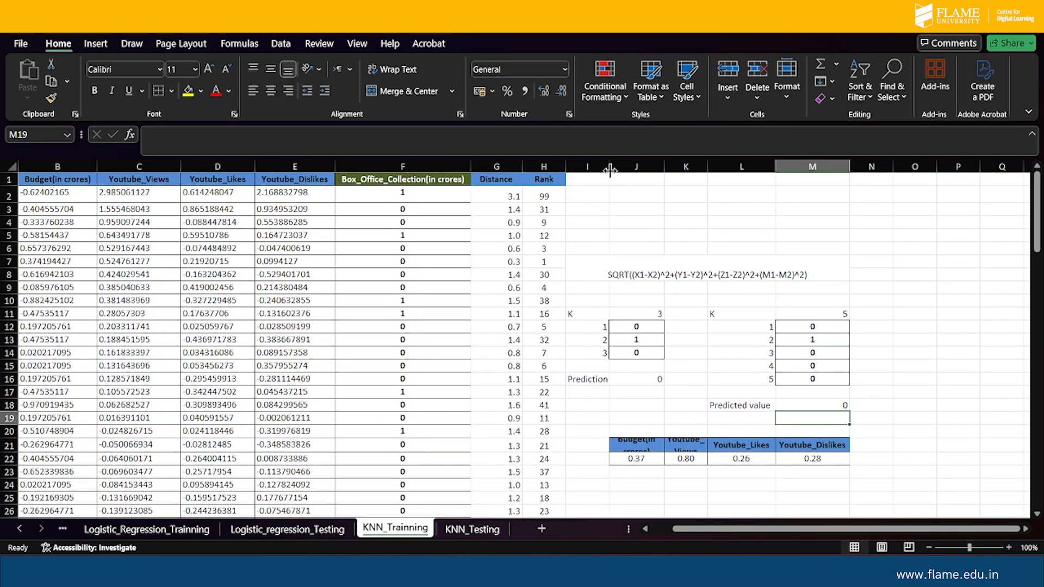
drag(663, 171, 680, 170)
drag(608, 165, 617, 165)
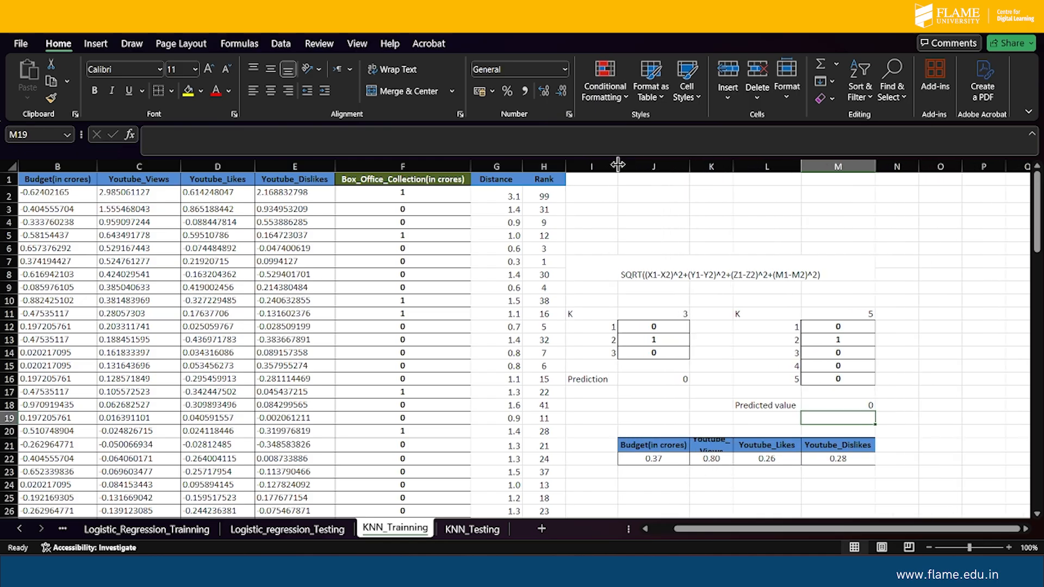
drag(733, 166, 760, 166)
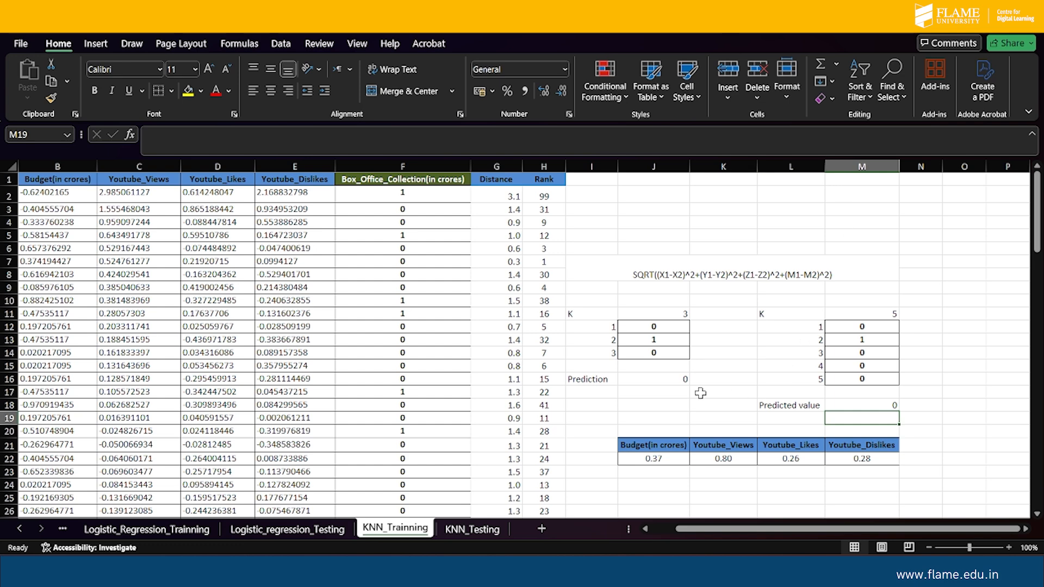
Copy Mary Kom's values from B3:E3 on KNN_Testing and paste them over the test values starting at J22 on KNN_Trainning.
click(469, 529)
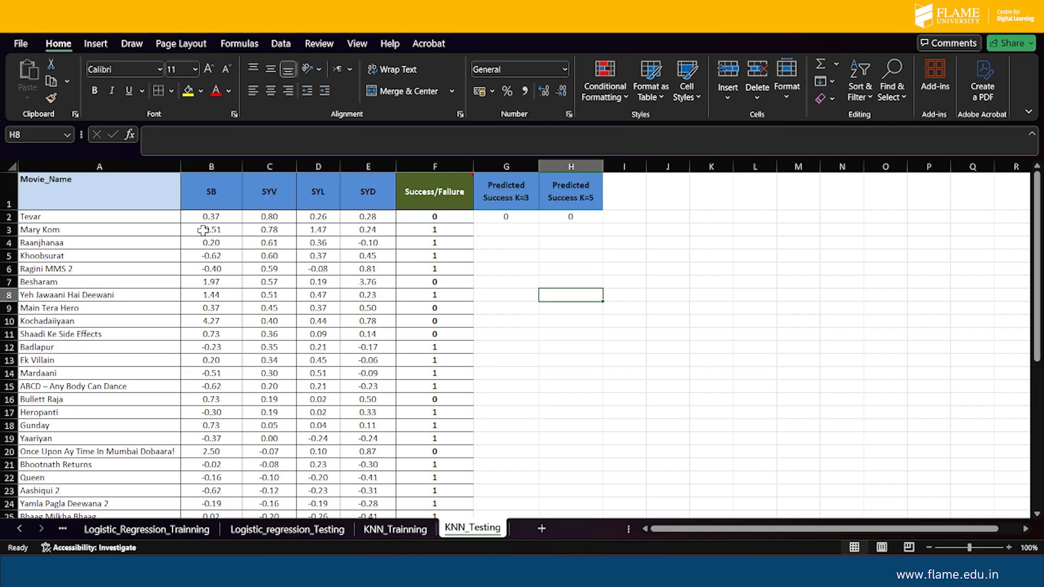
drag(200, 230, 361, 227)
key(ctrl+c)
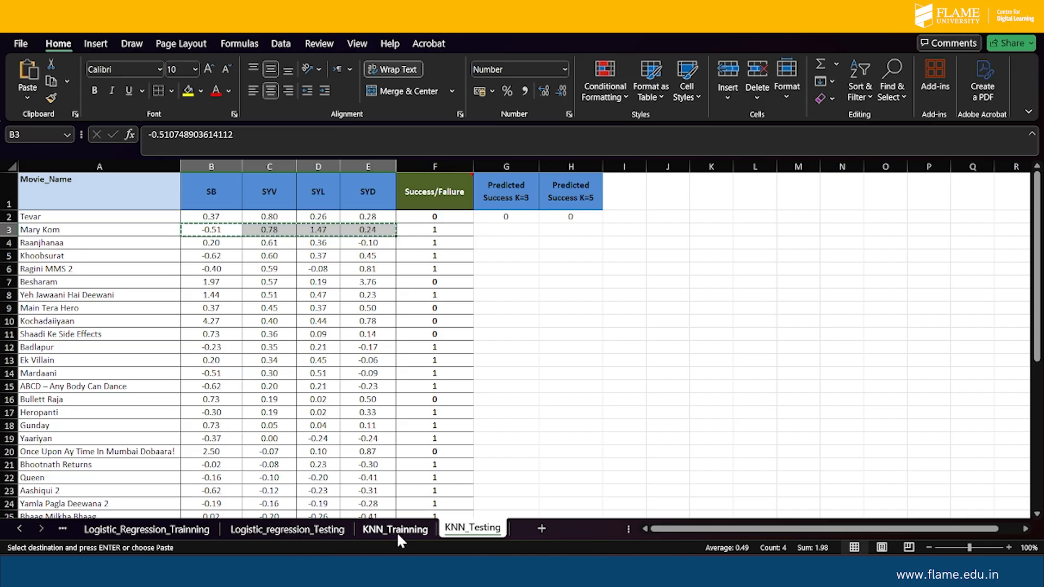
click(397, 530)
click(643, 462)
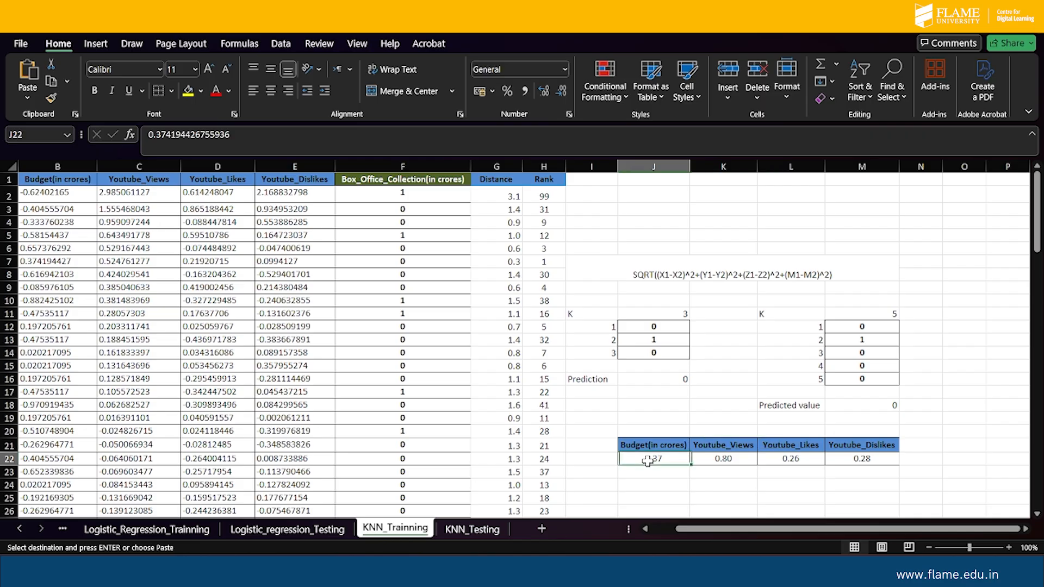
right_click(647, 463)
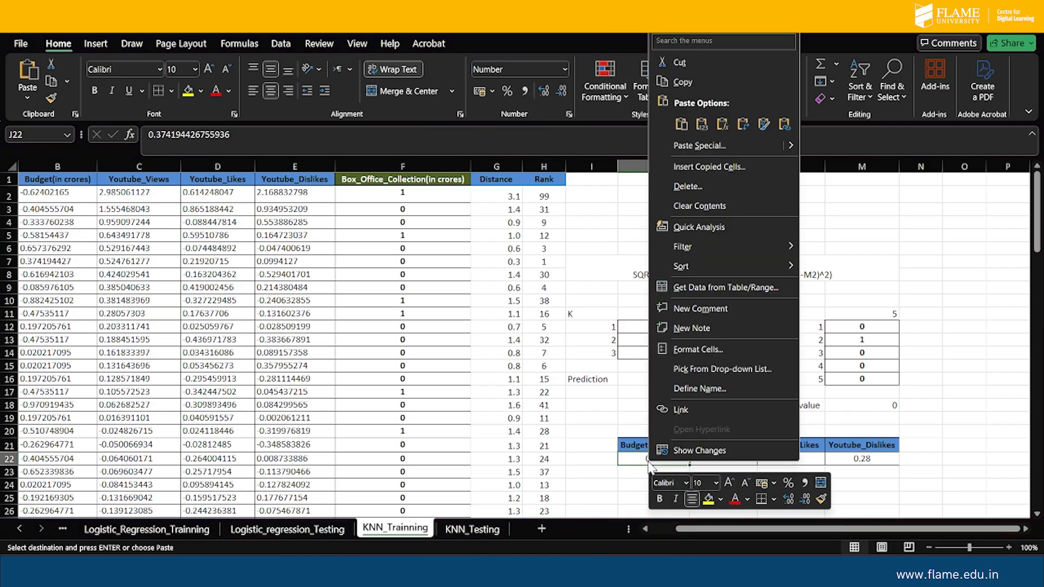
click(684, 126)
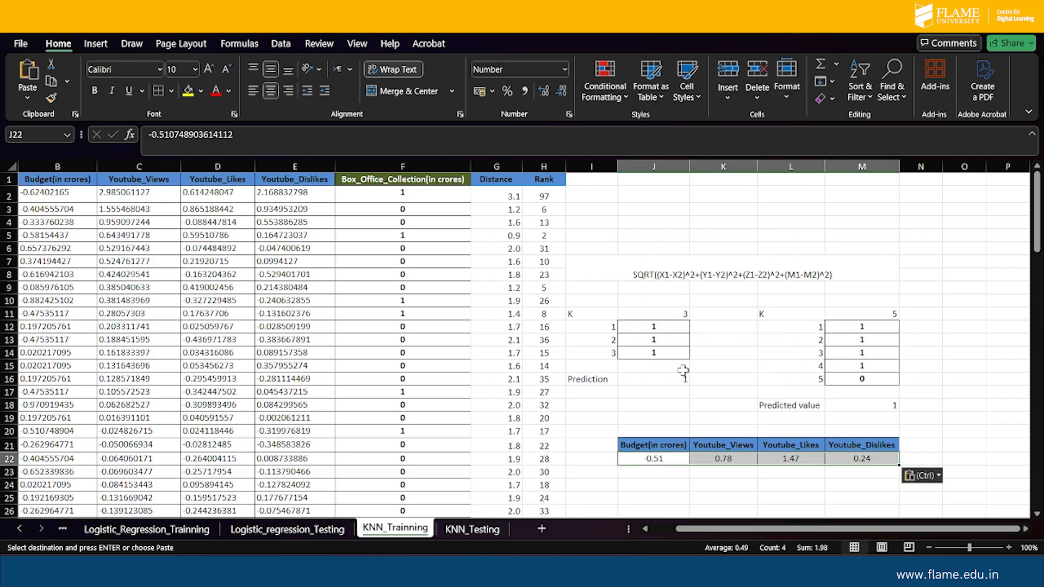
On KNN_Testing, record Mary Kom's predictions as 1 for K=3 in G3 and 1 for K=5 in H3.
click(470, 530)
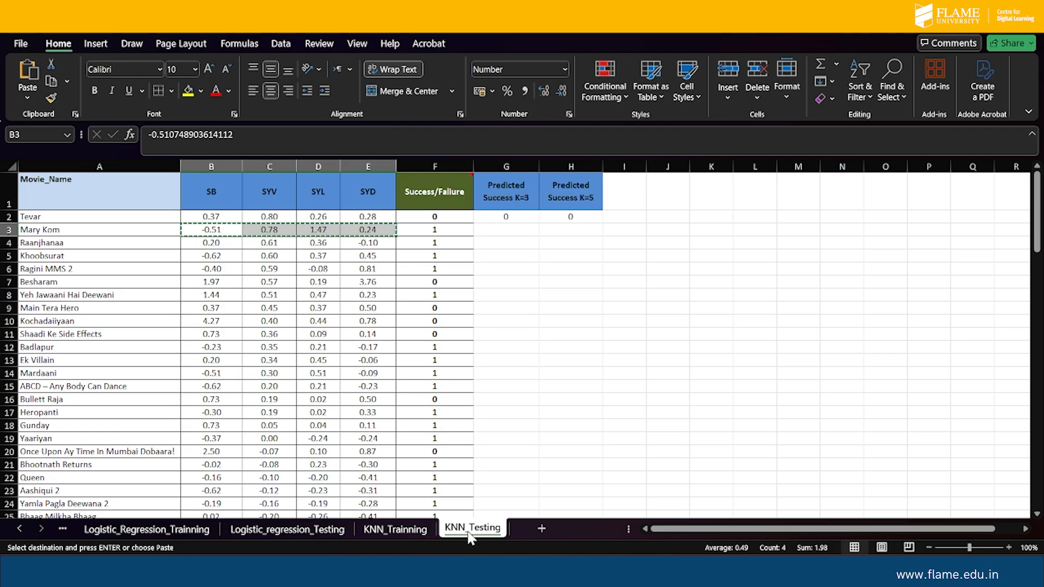
click(504, 232)
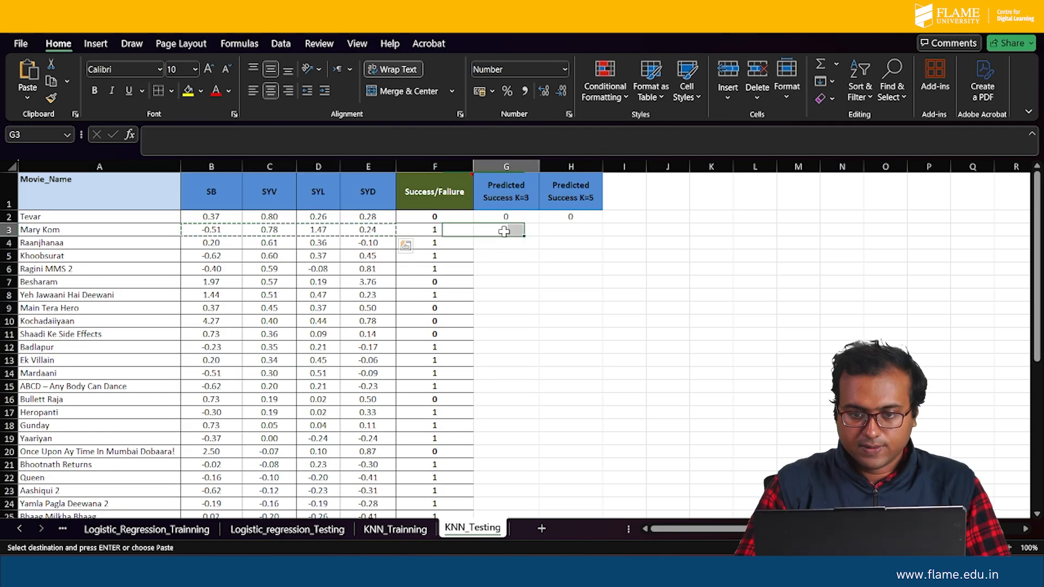
text(1)
click(552, 230)
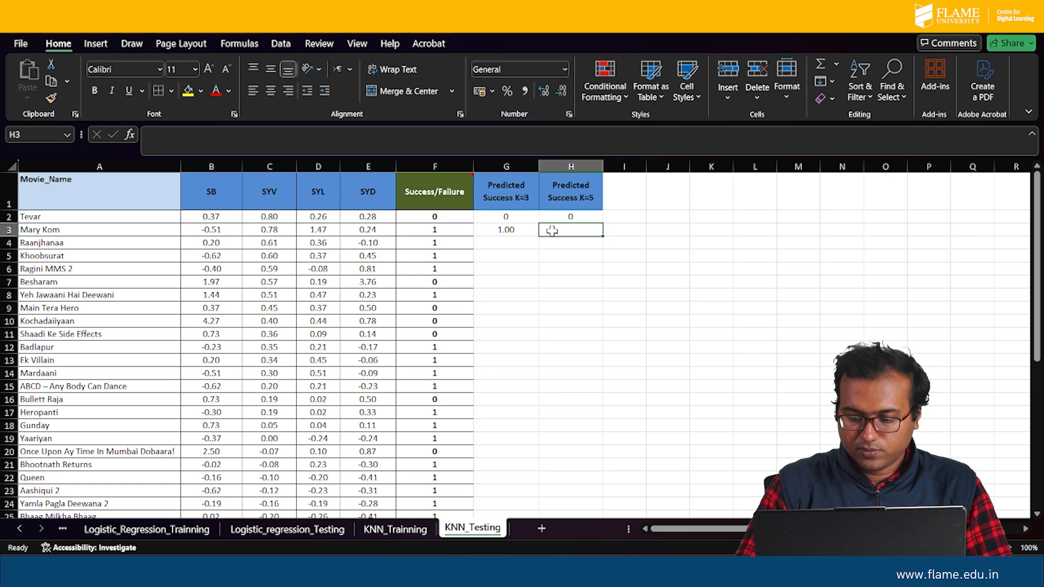
text(1)
key(Tab)
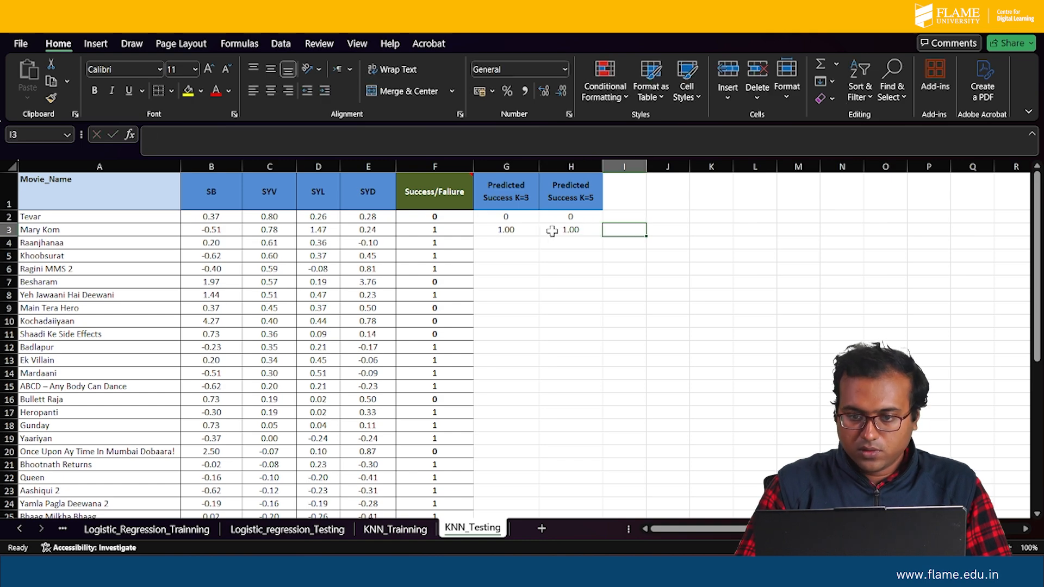
Apply the General number format to the two prediction columns over the range G2:H45.
click(500, 218)
drag(501, 217, 564, 471)
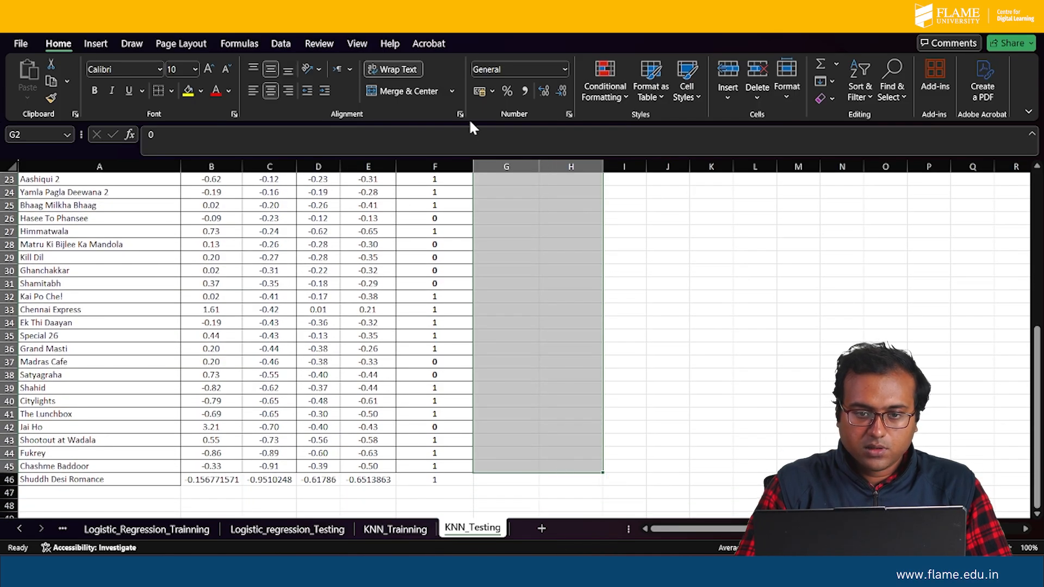
click(566, 69)
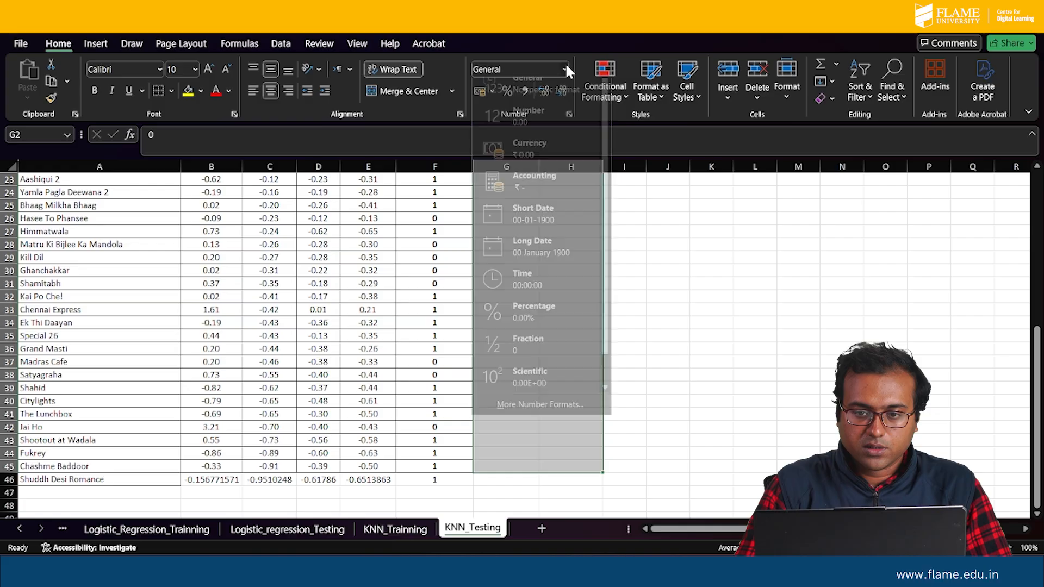
click(547, 91)
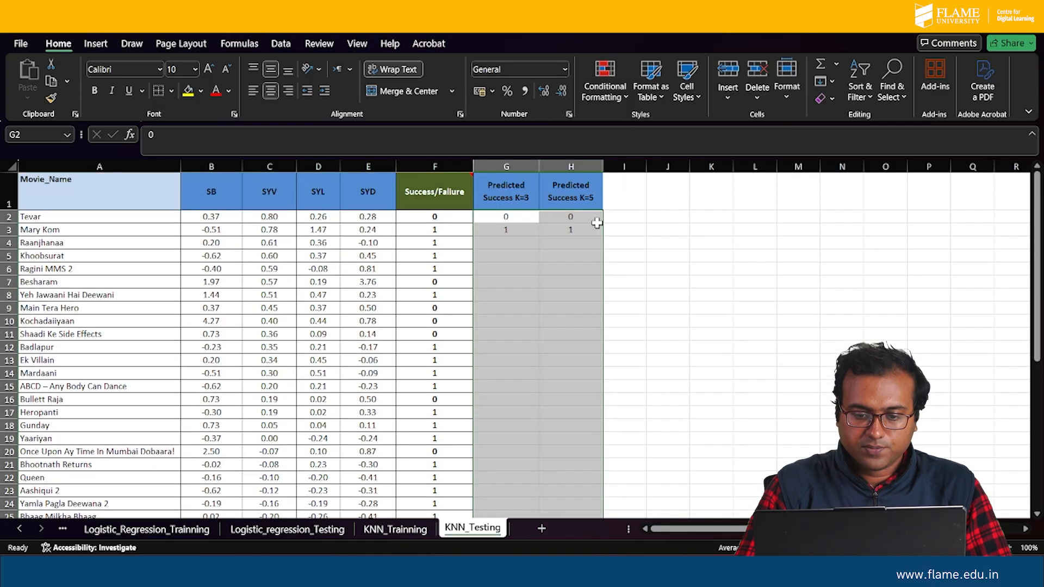
click(685, 292)
Look through the remaining test movies down to row 46, then return to Raanjhanaa's K=3 prediction cell G4.
scroll(542, 322, down, 6)
scroll(541, 322, down, 4)
scroll(541, 322, up, 3)
scroll(541, 322, down, 1)
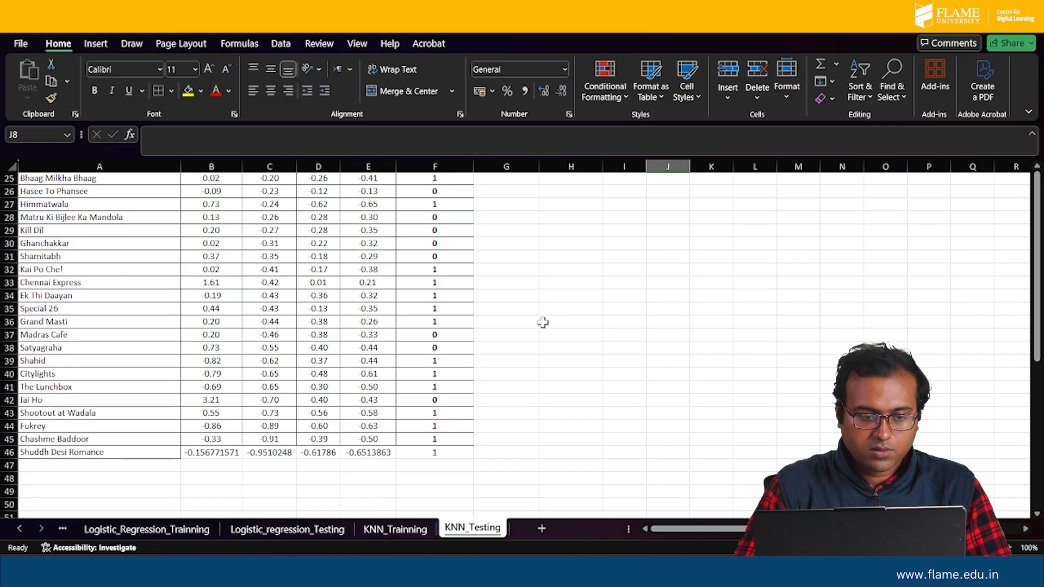
click(492, 436)
scroll(503, 366, up, 8)
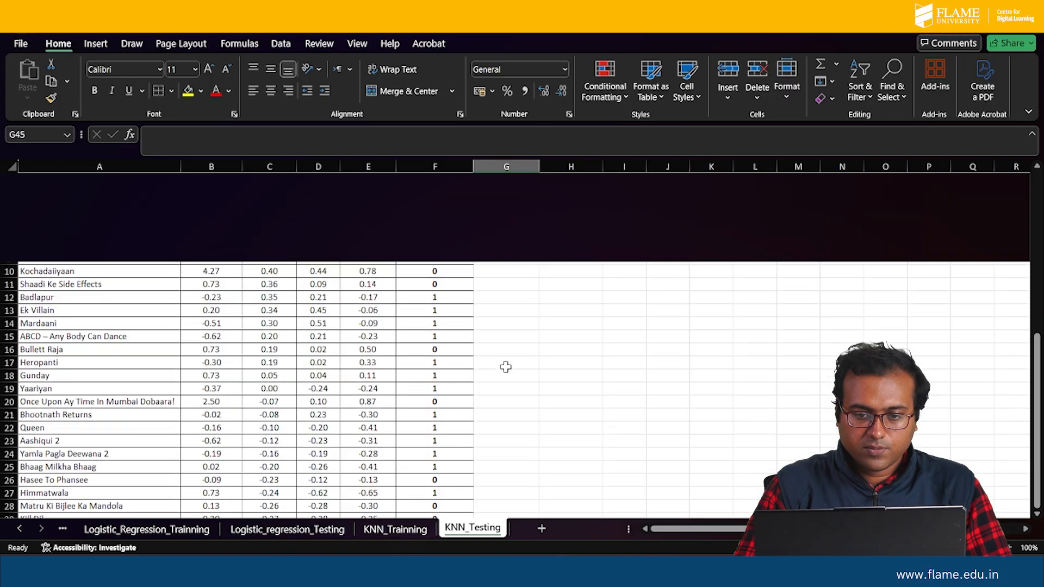
click(505, 243)
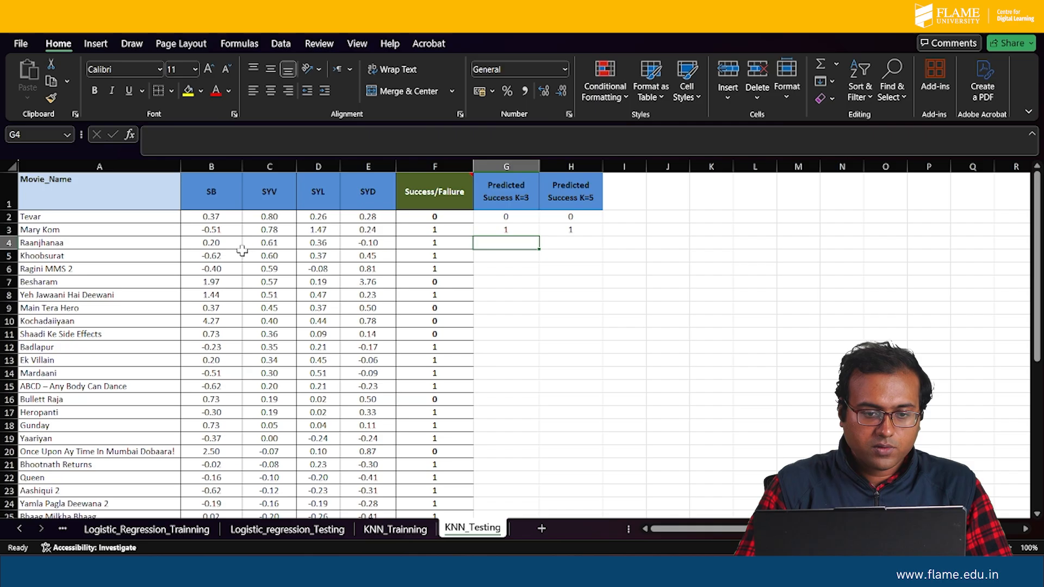
Copy Raanjhanaa's values from B4:E4 on KNN_Testing and paste them over the test values starting at J22 on KNN_Trainning.
drag(212, 243, 375, 243)
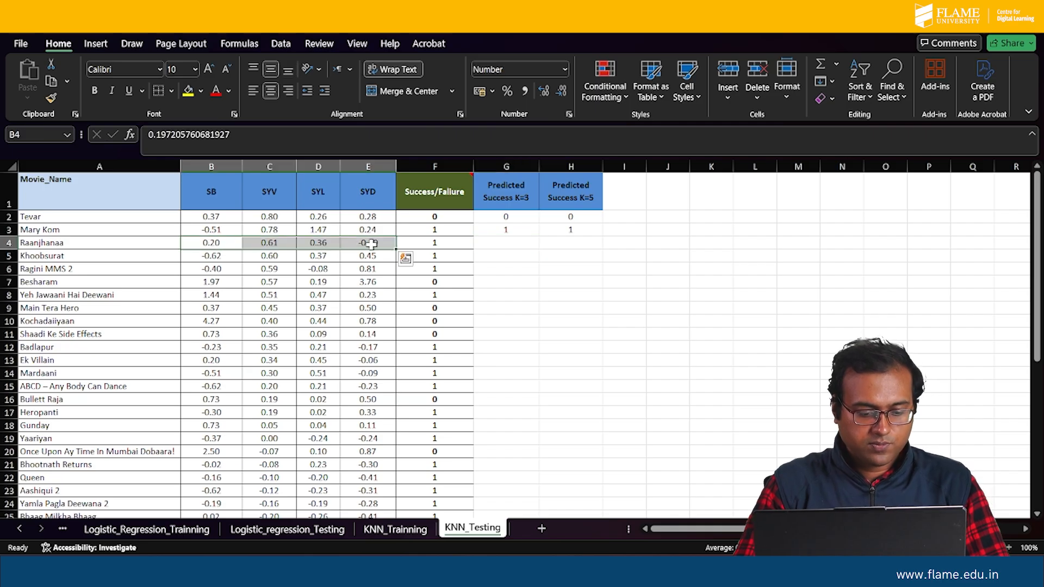
key(ctrl+c)
click(397, 530)
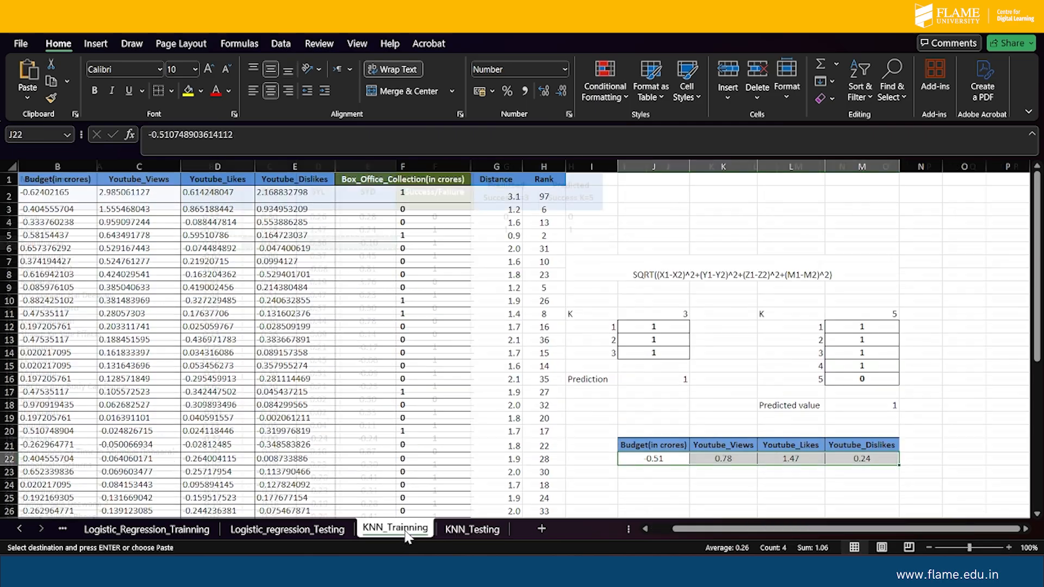
click(664, 458)
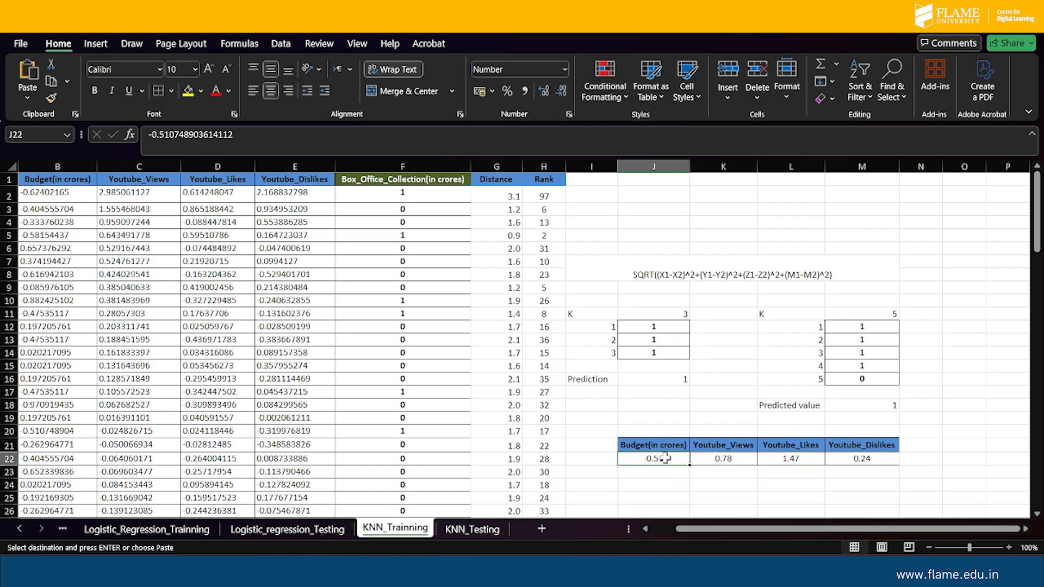
key(ctrl+v)
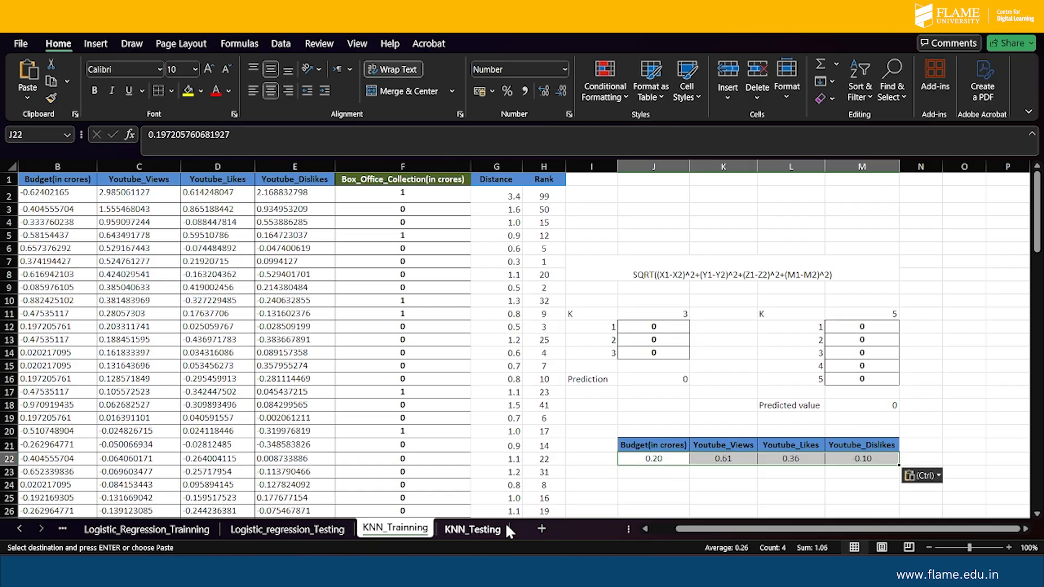
On KNN_Testing, record Raanjhanaa's predictions as 0 for K=3 in G4 and 0 for K=5 in H4.
click(472, 529)
click(507, 245)
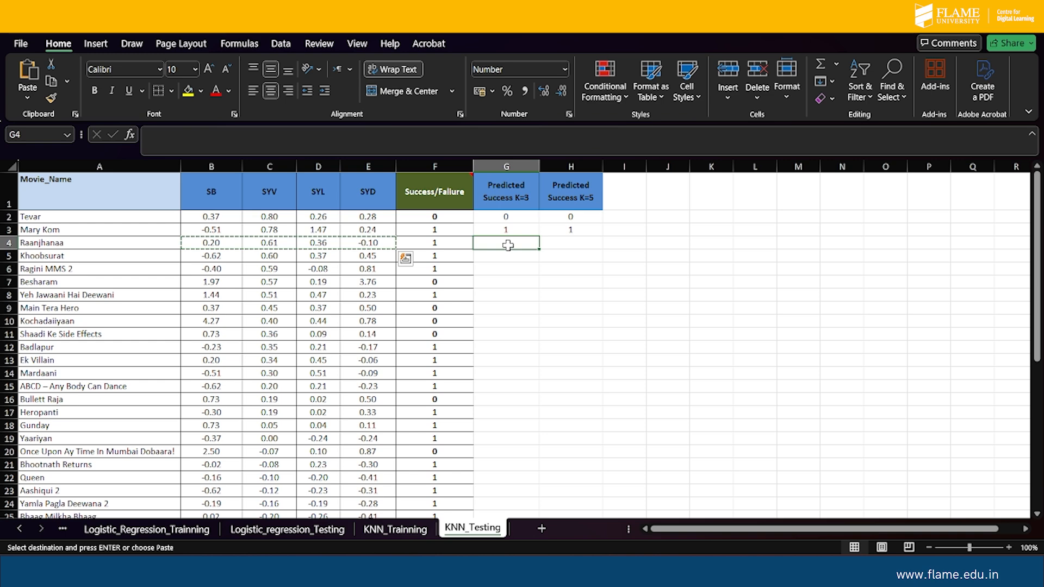
text(0)
key(Tab)
text(0)
key(Tab)
Apply the General number format to both prediction columns over G2:H46, then select Khoobsurat's K=3 prediction cell G5.
drag(504, 217, 549, 487)
click(565, 70)
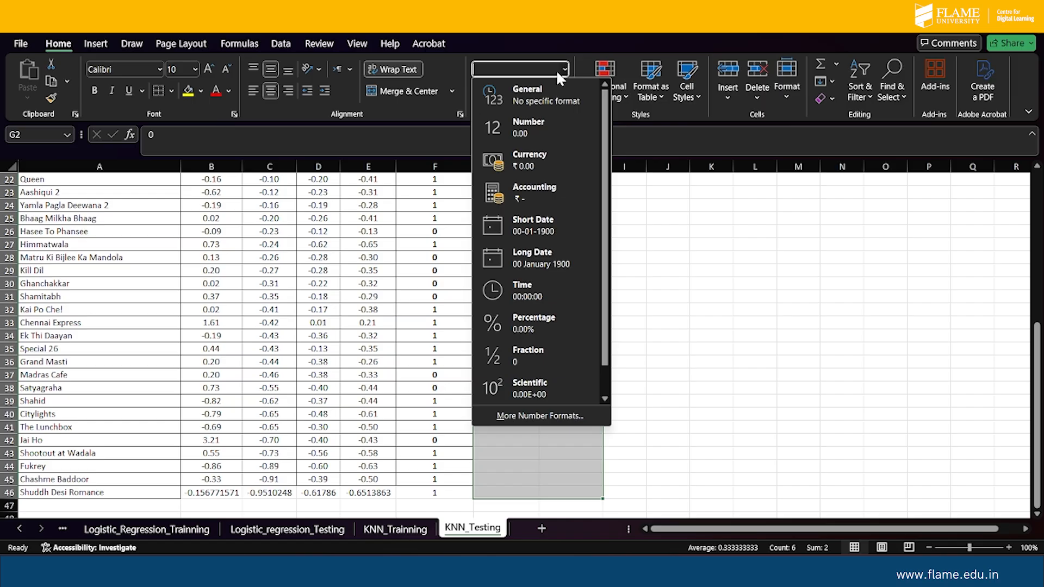
click(547, 89)
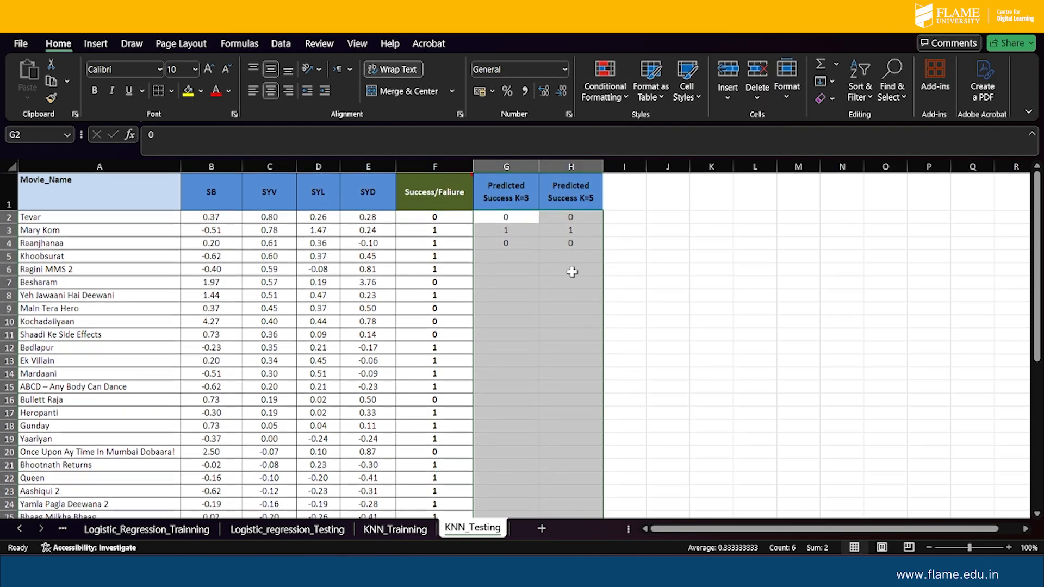
click(512, 256)
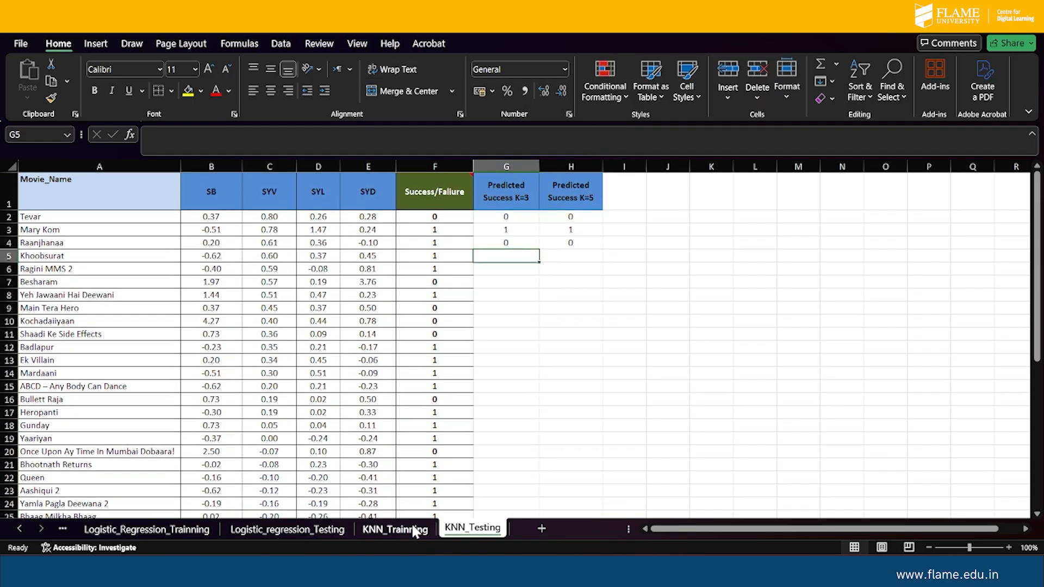
Copy Khoobsurat's values from B5:E5 on KNN_Testing and paste them over the test values starting at J22 on KNN_Trainning.
click(411, 525)
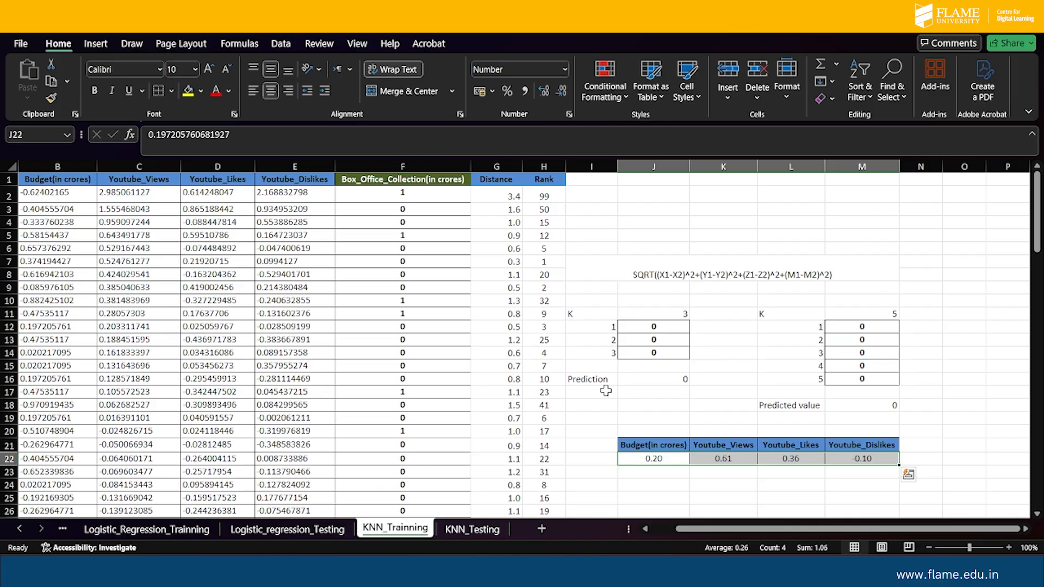
click(467, 531)
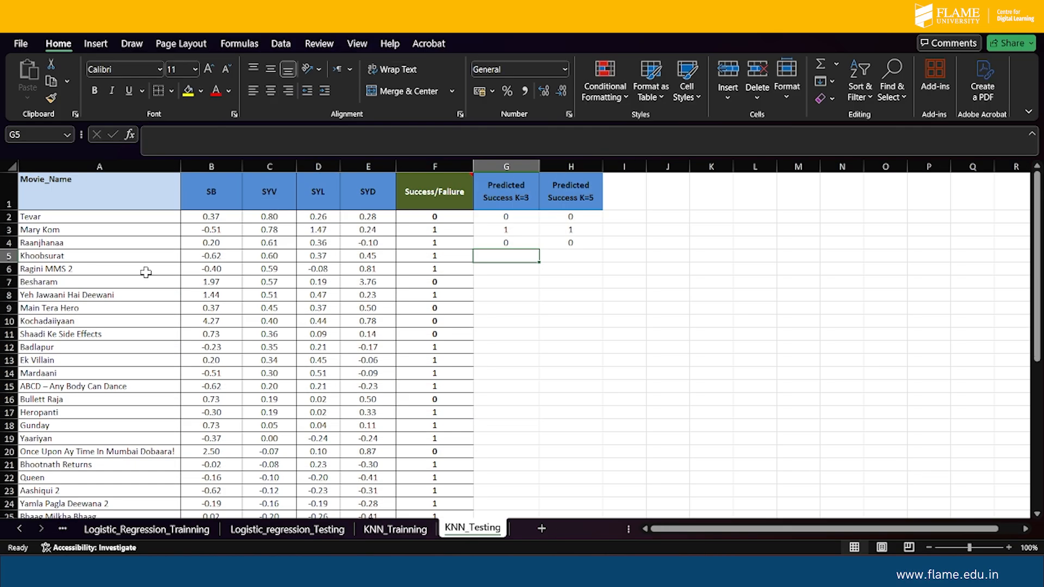
drag(197, 255, 377, 251)
key(ctrl+c)
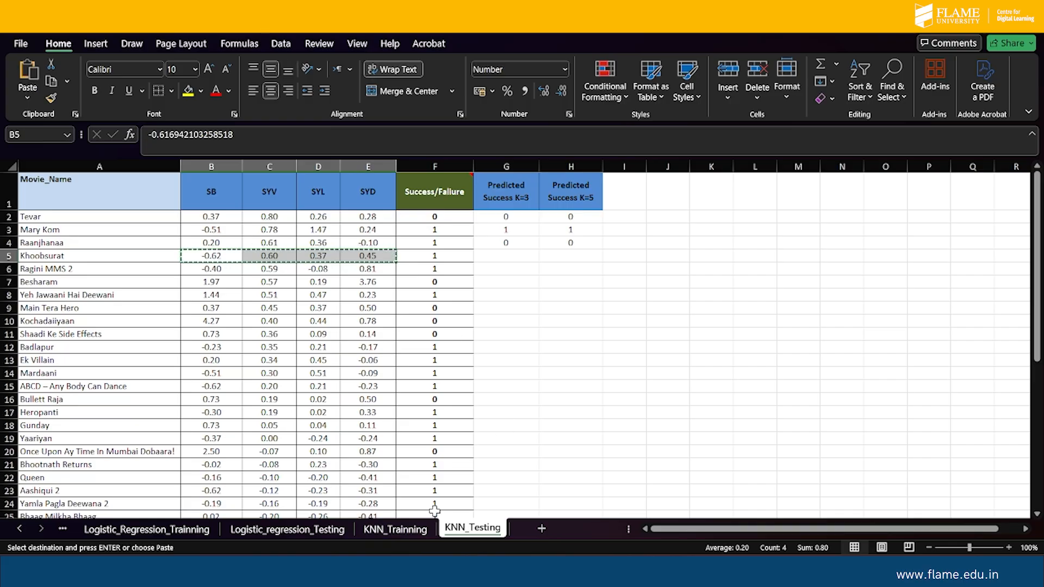
click(405, 531)
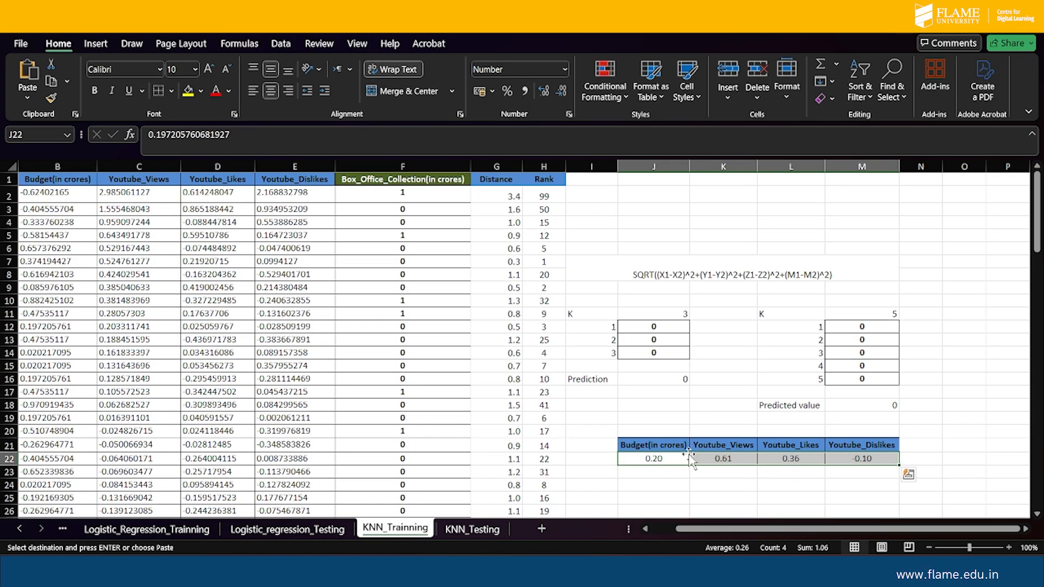
click(672, 459)
key(ctrl+v)
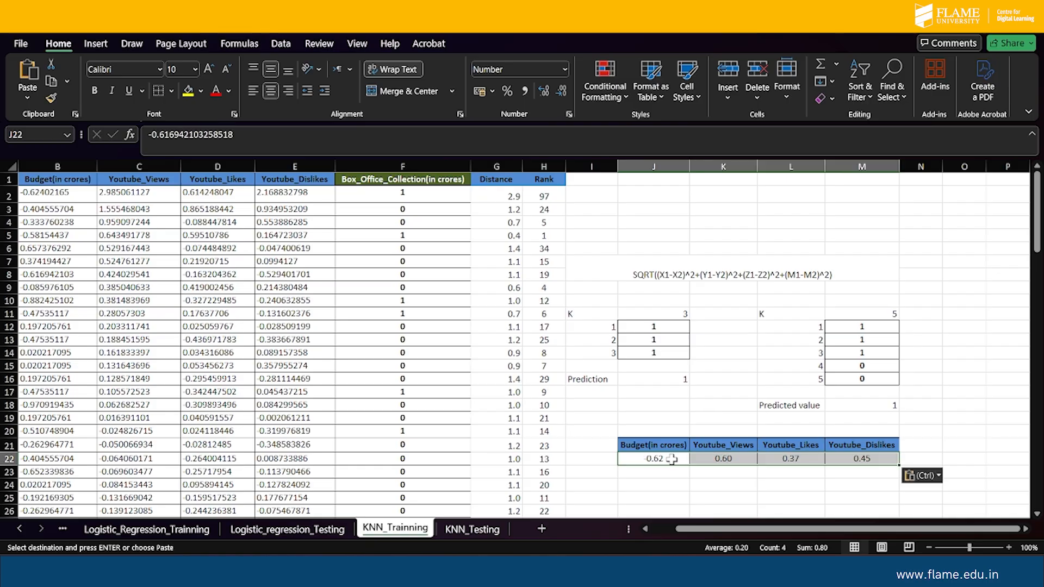
click(1006, 371)
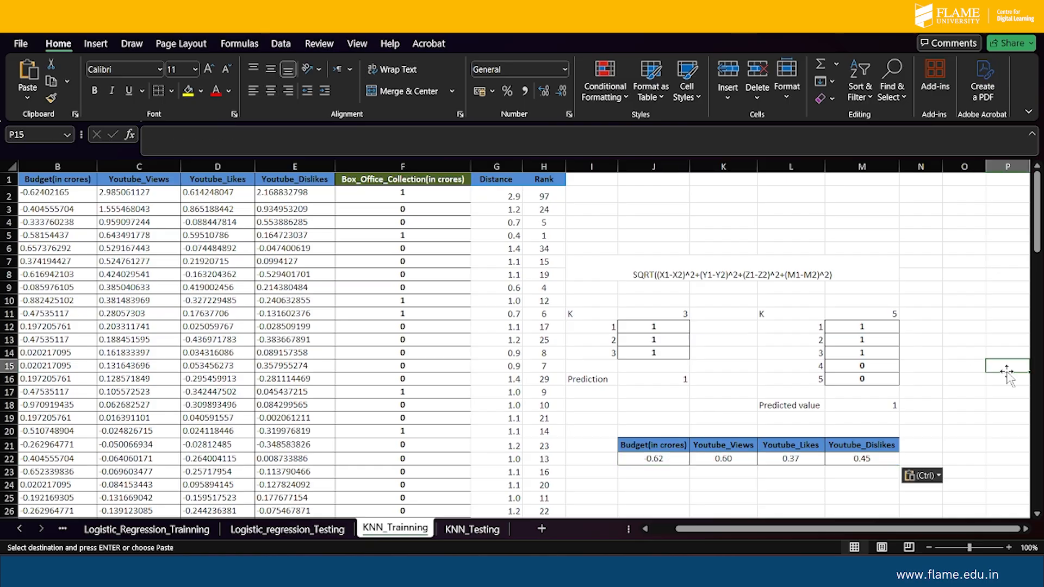
On KNN_Testing, record Khoobsurat's predictions as 1 for K=3 in G5 and 1 for K=5 in H5.
click(468, 530)
click(507, 259)
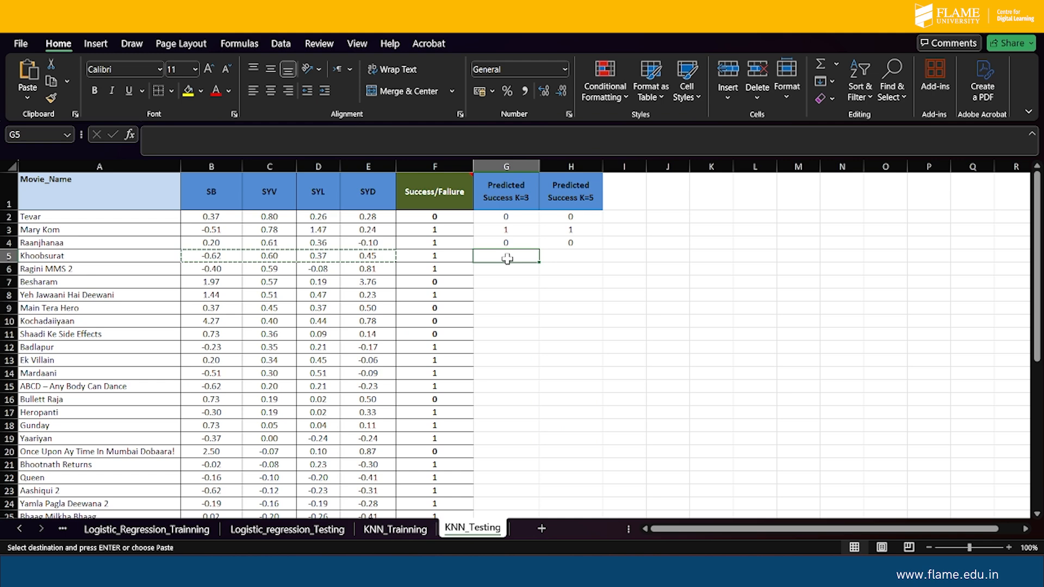
text(1)
key(Tab)
text(1)
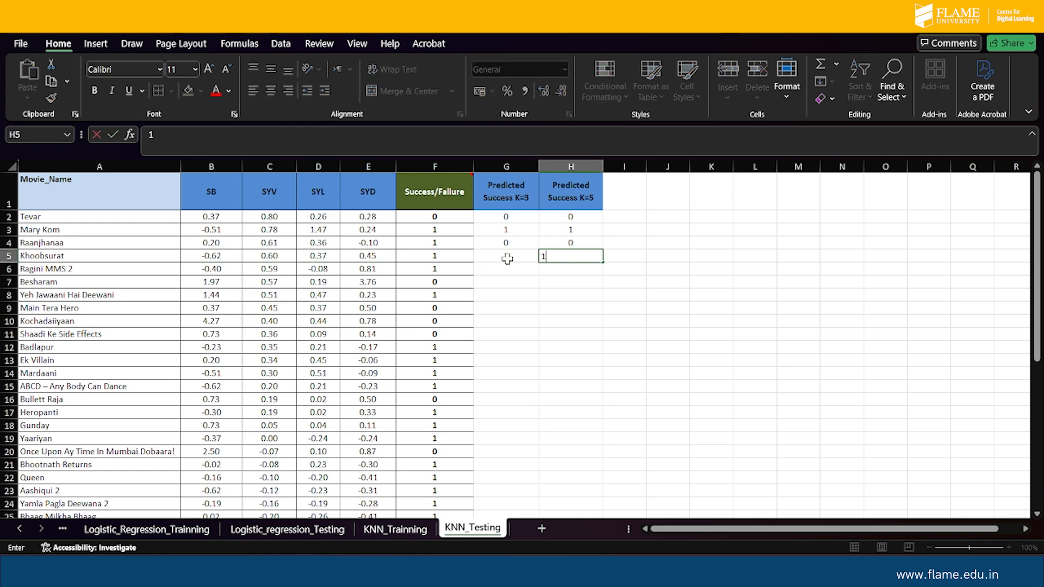
key(Tab)
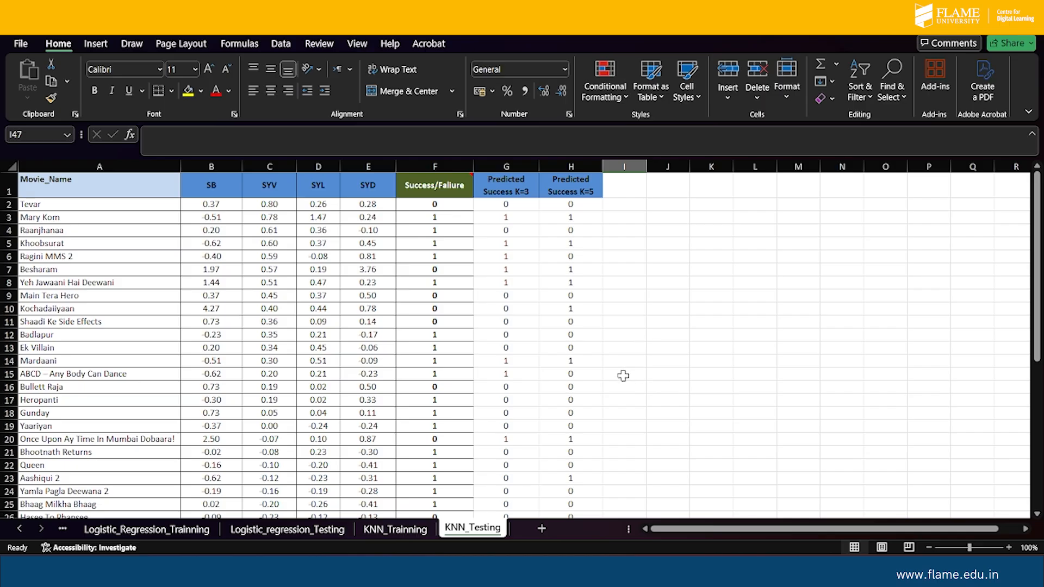
On KNN_Trainning, delete the leftover test values in columns J to M from row 23 downwards, keeping the row 22 values.
scroll(536, 380, down, 1)
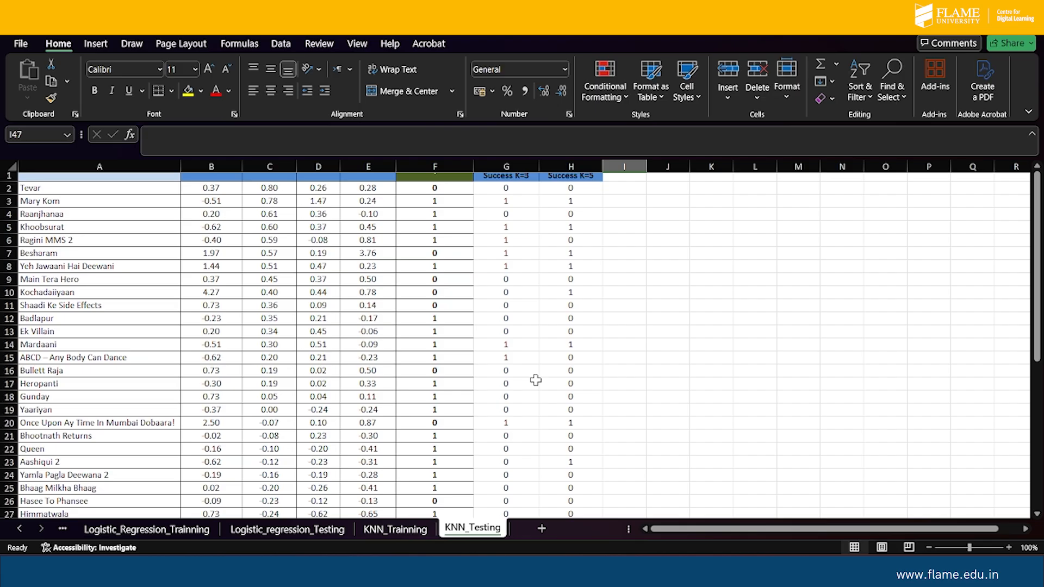
click(416, 530)
scroll(583, 389, down, 7)
scroll(584, 389, down, 1)
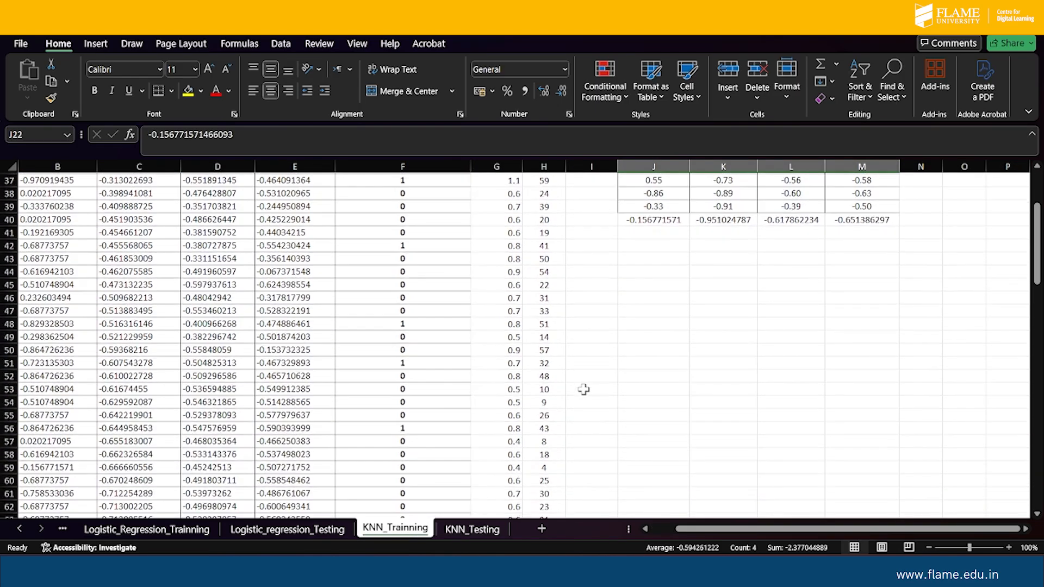
scroll(584, 390, up, 7)
scroll(584, 389, up, 4)
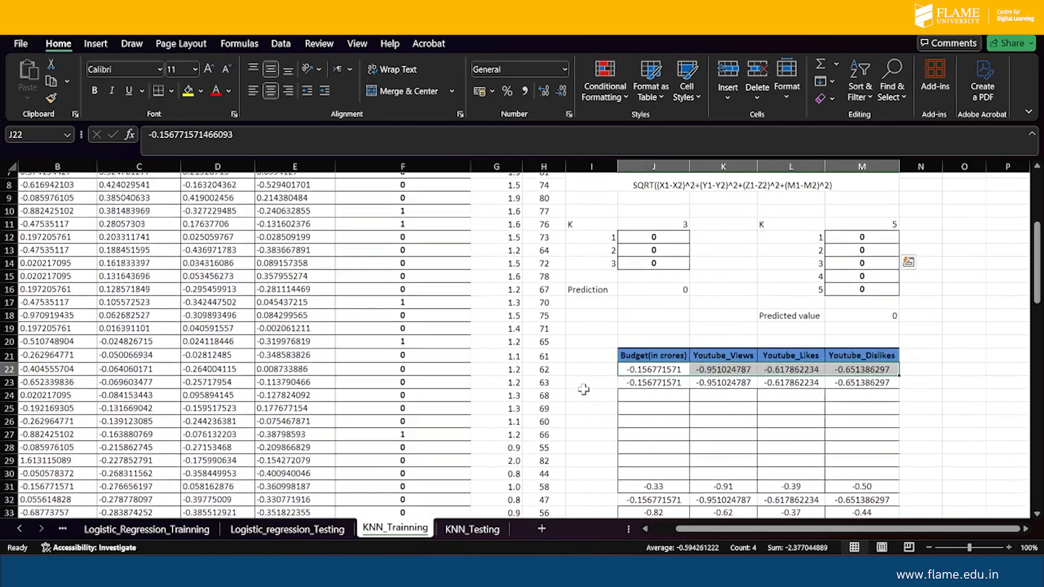
click(631, 390)
drag(630, 390, 869, 297)
key(Delete)
Review the K=3 and K=5 neighbour tables on KNN_Trainning, selecting the K values in J11 and M11.
scroll(869, 296, up, 7)
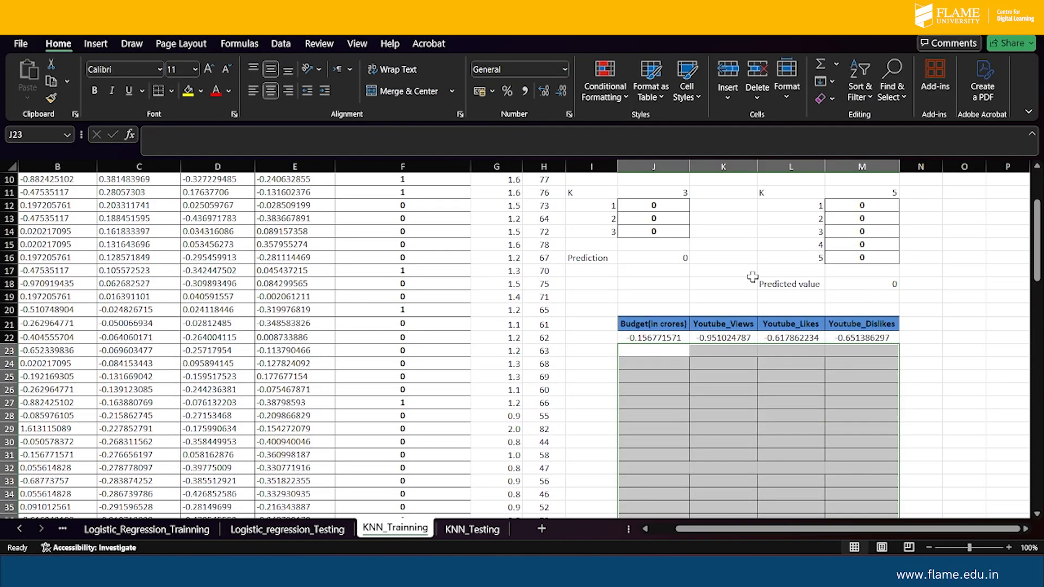
scroll(752, 277, up, 3)
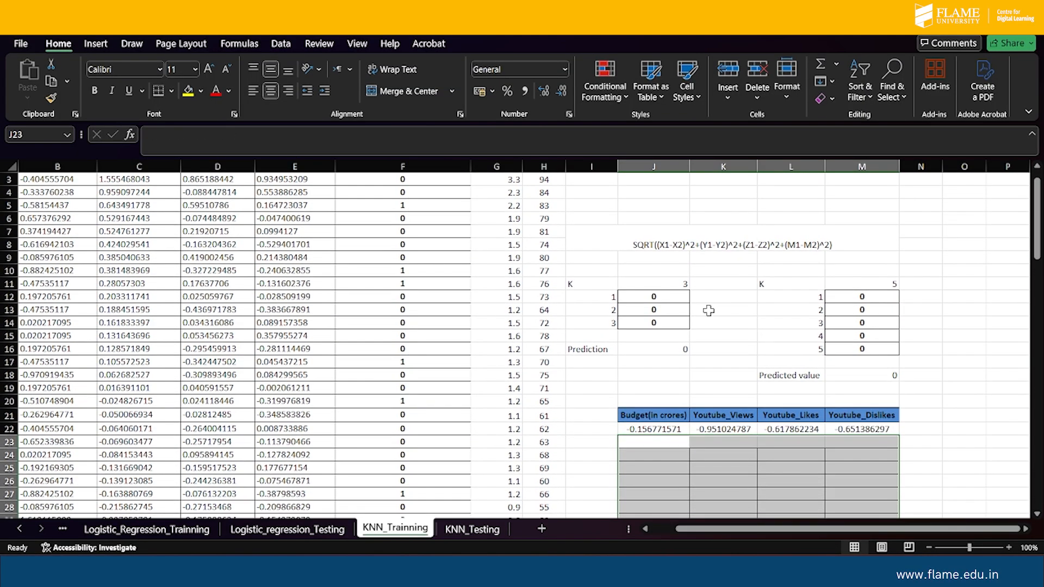
click(670, 285)
click(881, 284)
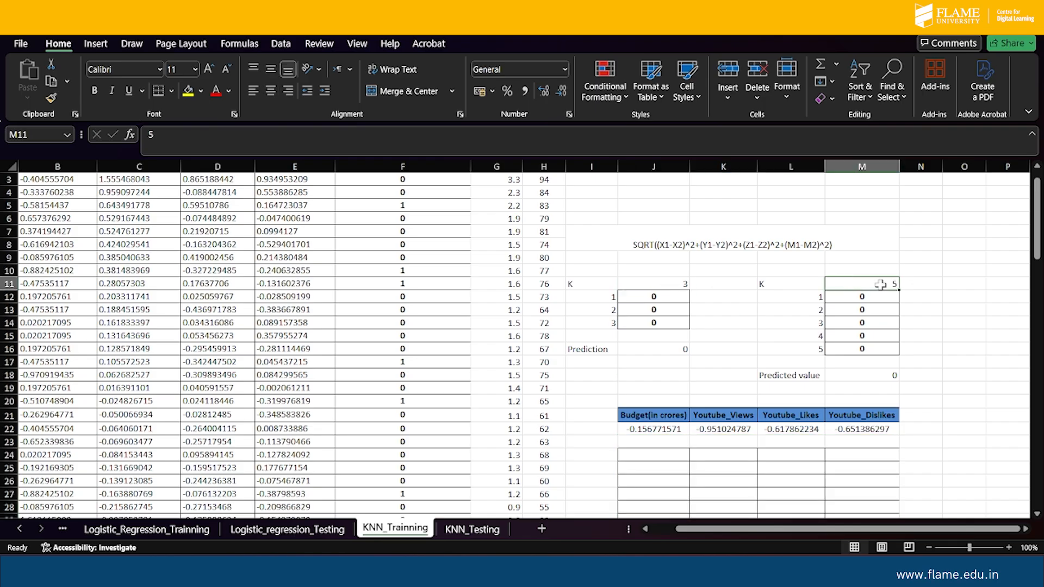
Apply All Borders to the K=3 and K=5 prediction columns over G2:H46 on KNN_Testing.
click(460, 528)
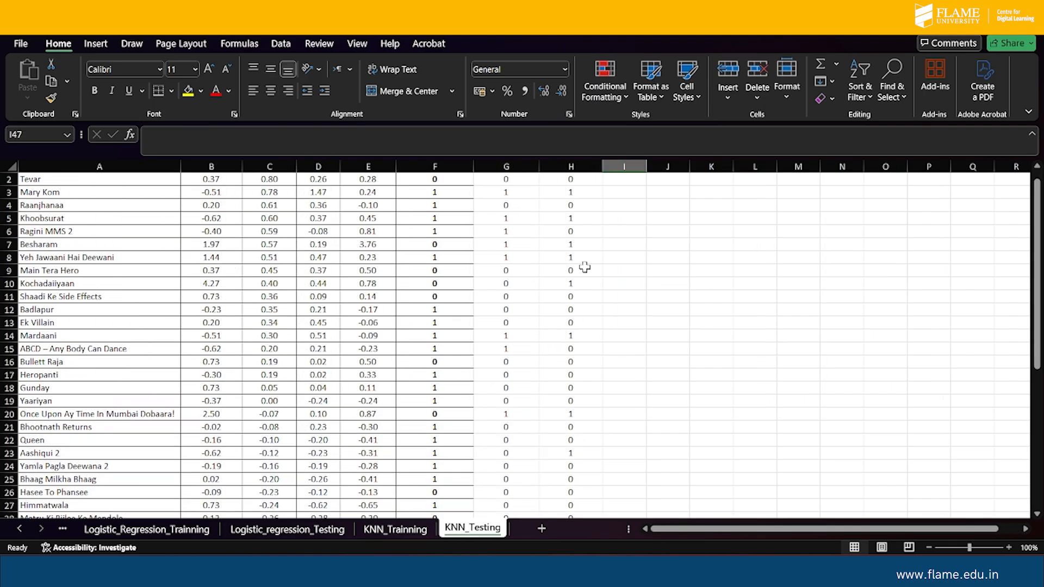
scroll(584, 267, up, 1)
scroll(570, 261, down, 1)
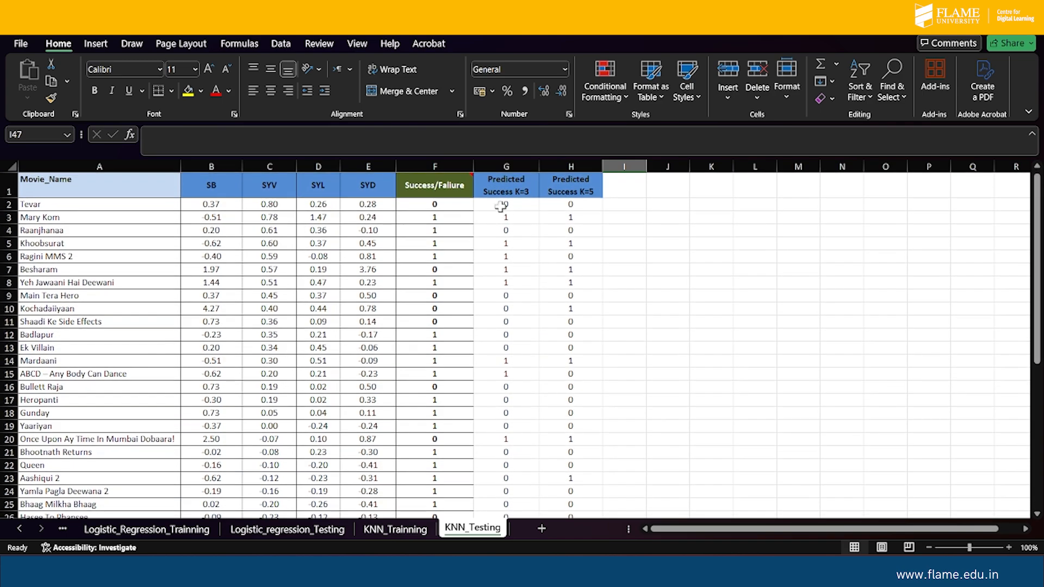
click(514, 202)
drag(514, 202, 566, 492)
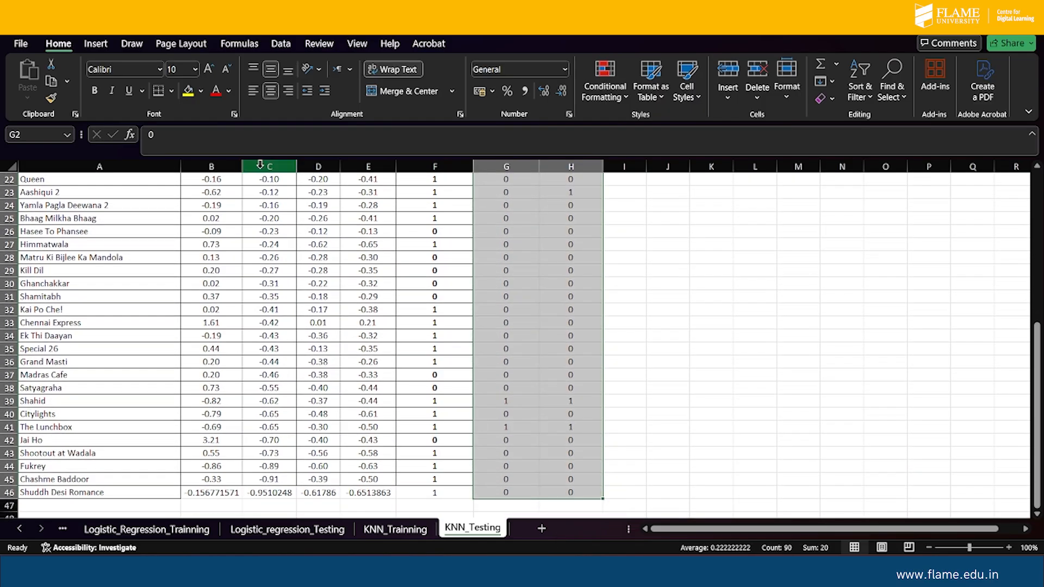
click(171, 91)
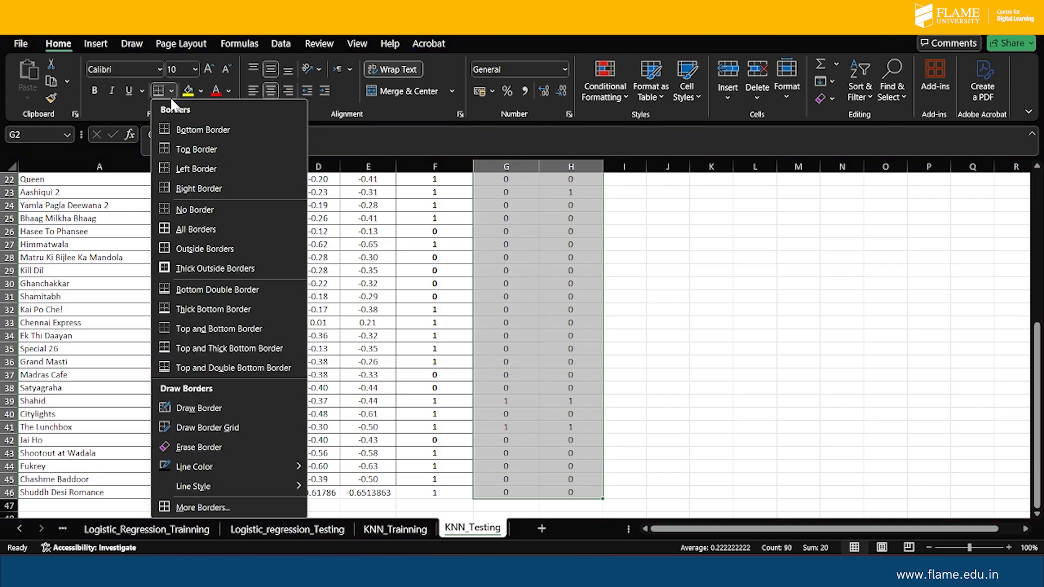
click(180, 229)
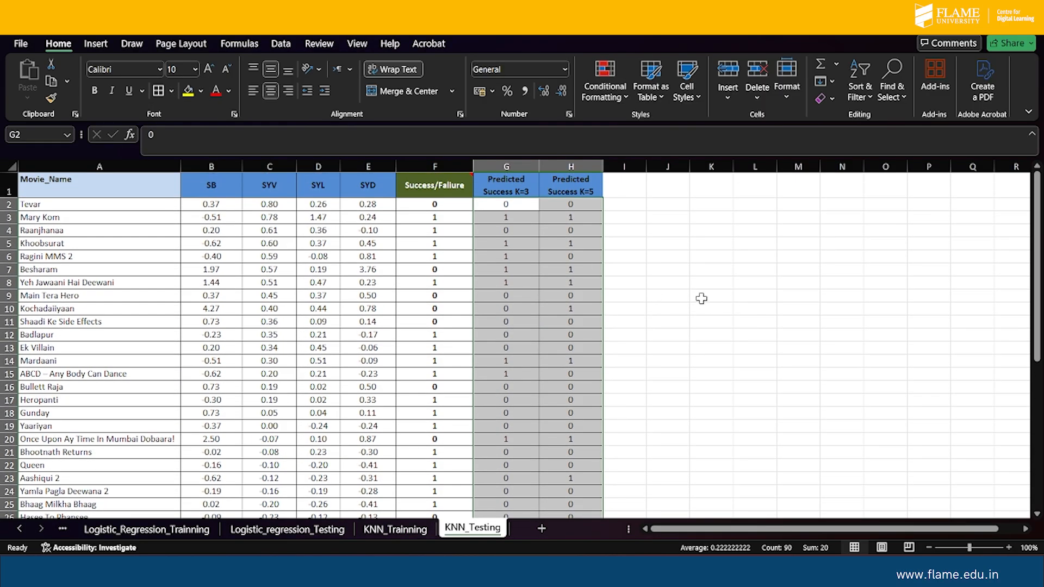
scroll(701, 298, down, 1)
scroll(702, 299, up, 1)
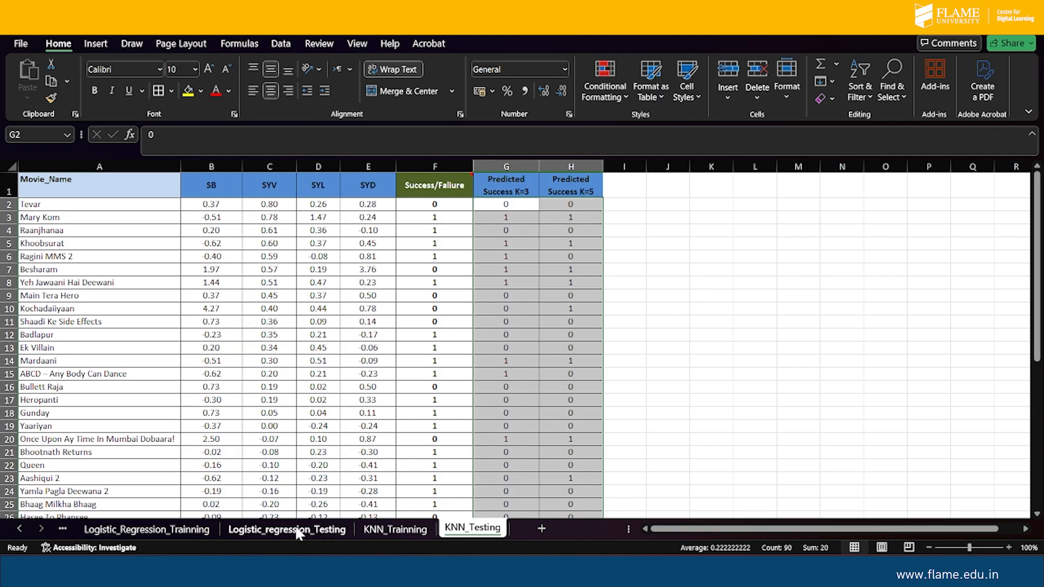
Copy the False Negative to True negative columns J:M from Logistic_regression_Testing and paste them at I1 on KNN_Testing.
click(266, 530)
scroll(991, 354, right, 3)
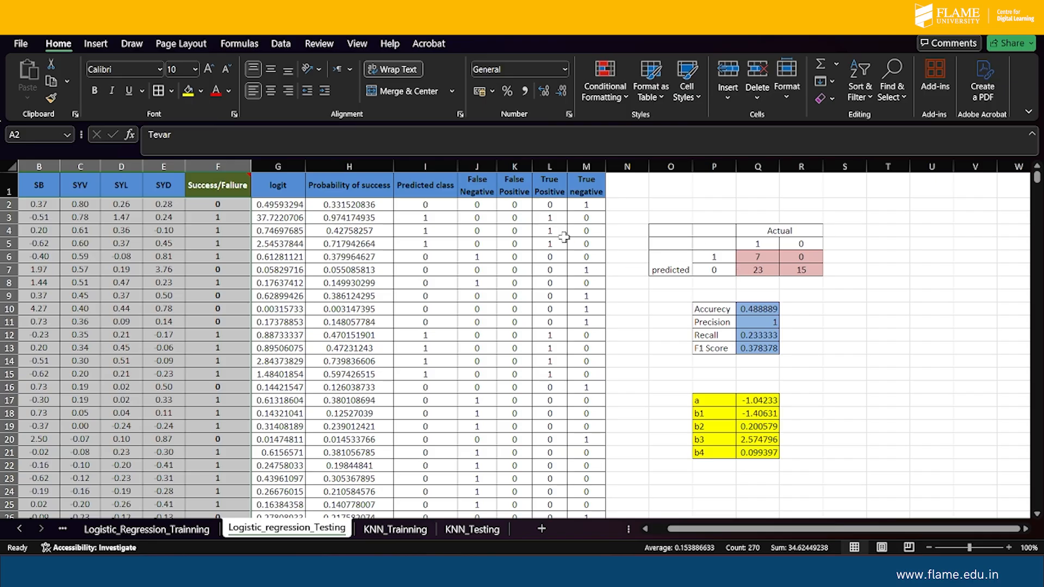
drag(476, 166, 582, 173)
key(ctrl+c)
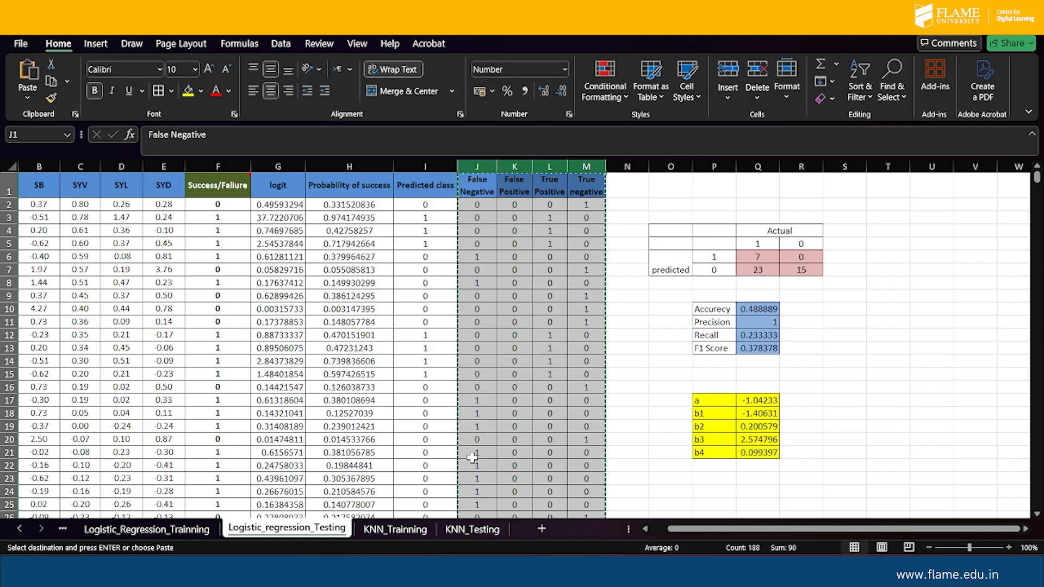
click(468, 528)
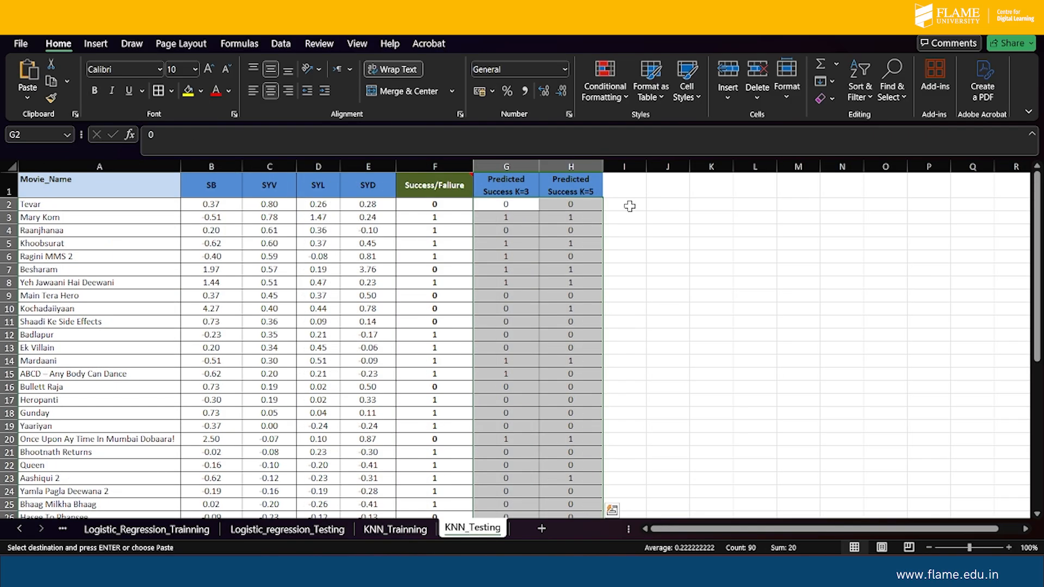
click(632, 186)
key(ctrl+v)
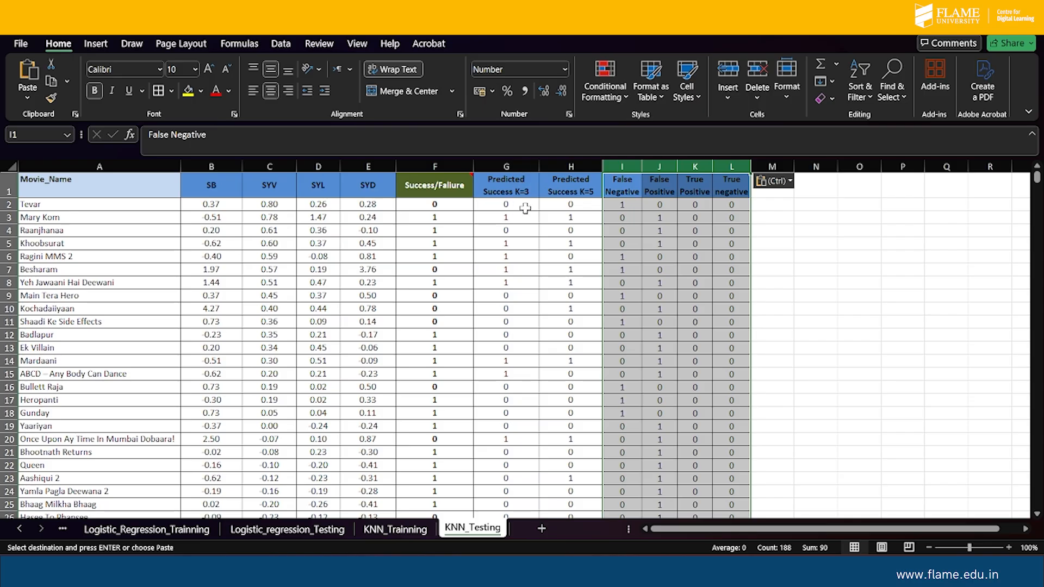
Rename the header in I1 as "False Negative K=3" and the header in J1 as "False Positive K=3".
click(627, 203)
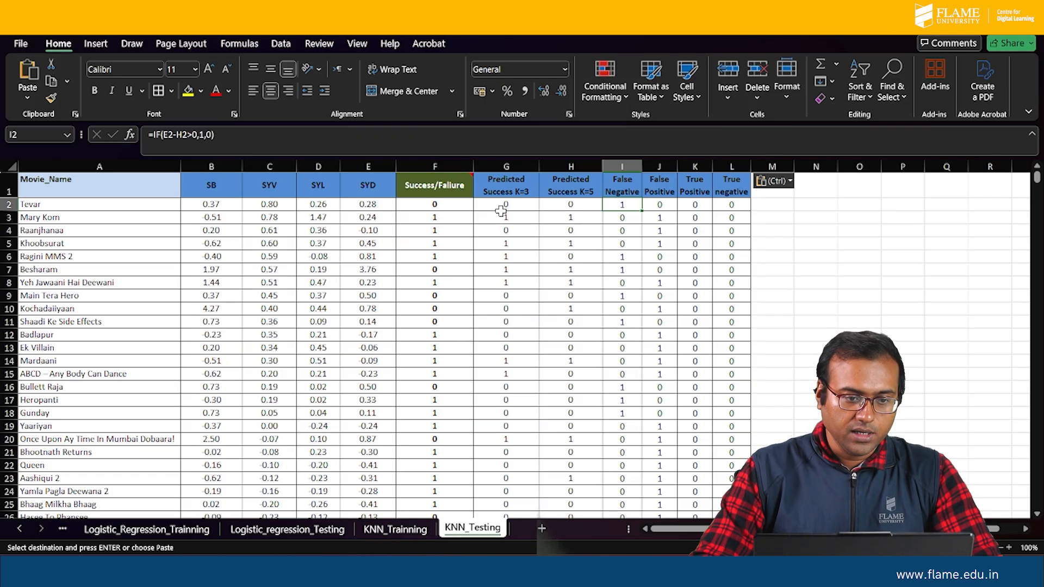
click(571, 205)
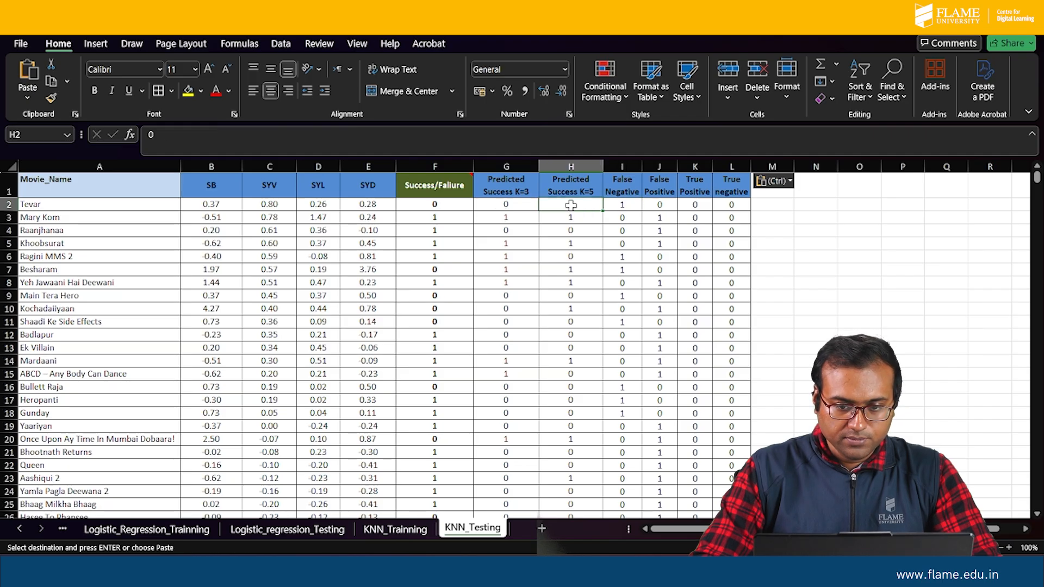
click(624, 206)
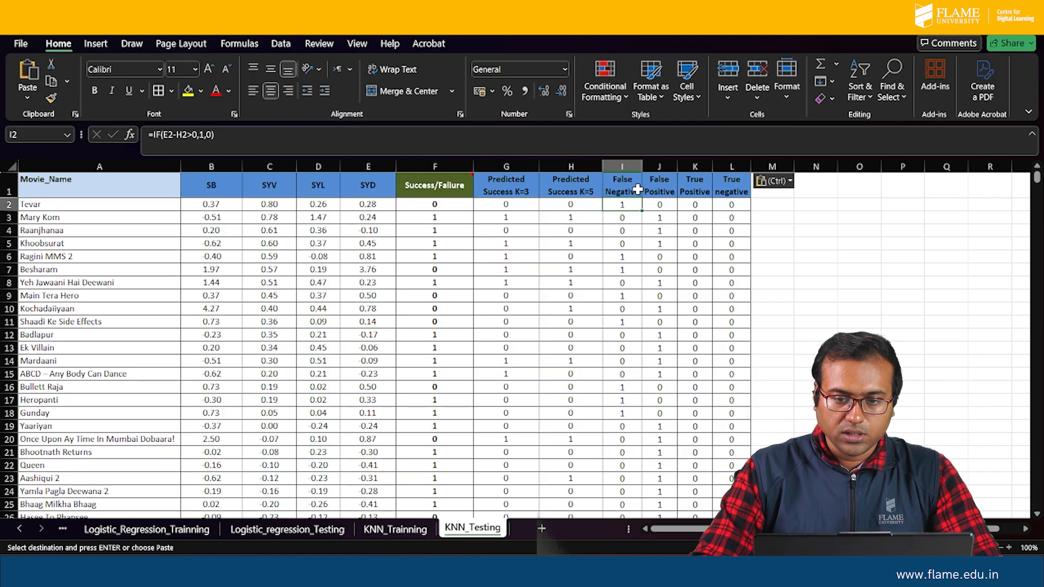
click(634, 186)
click(237, 135)
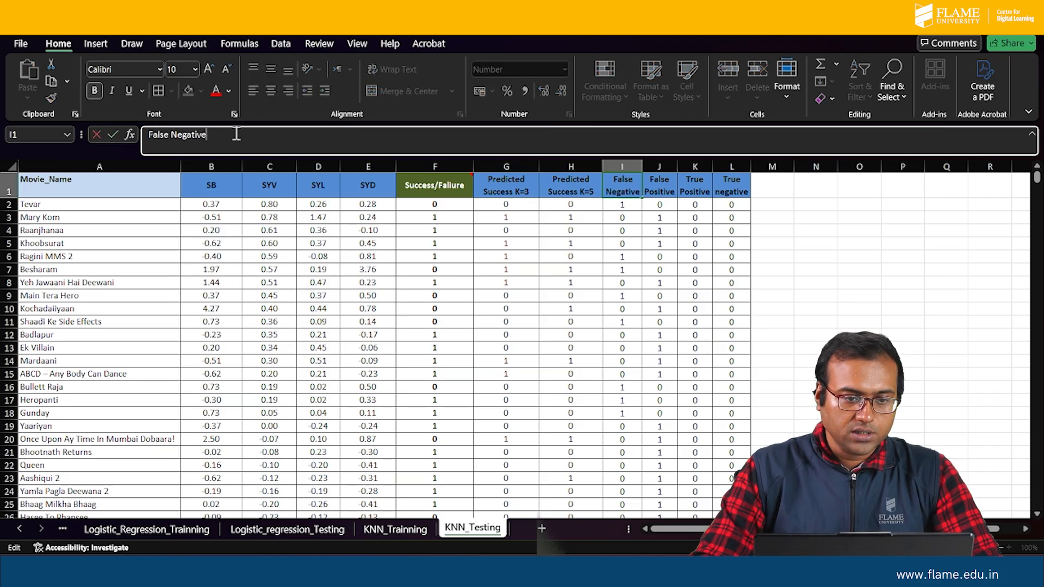
text(K=3)
key(Return)
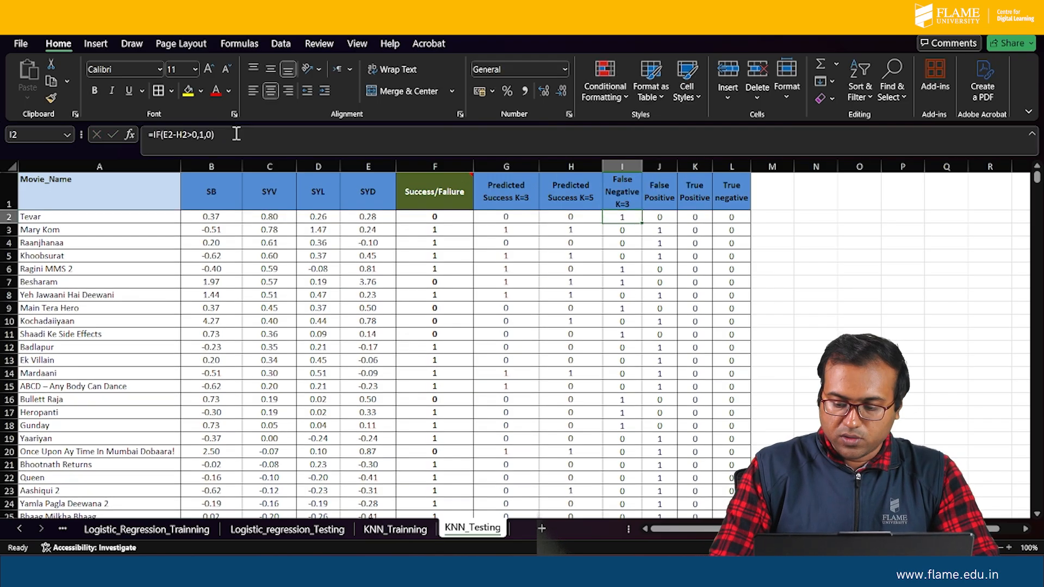
click(652, 200)
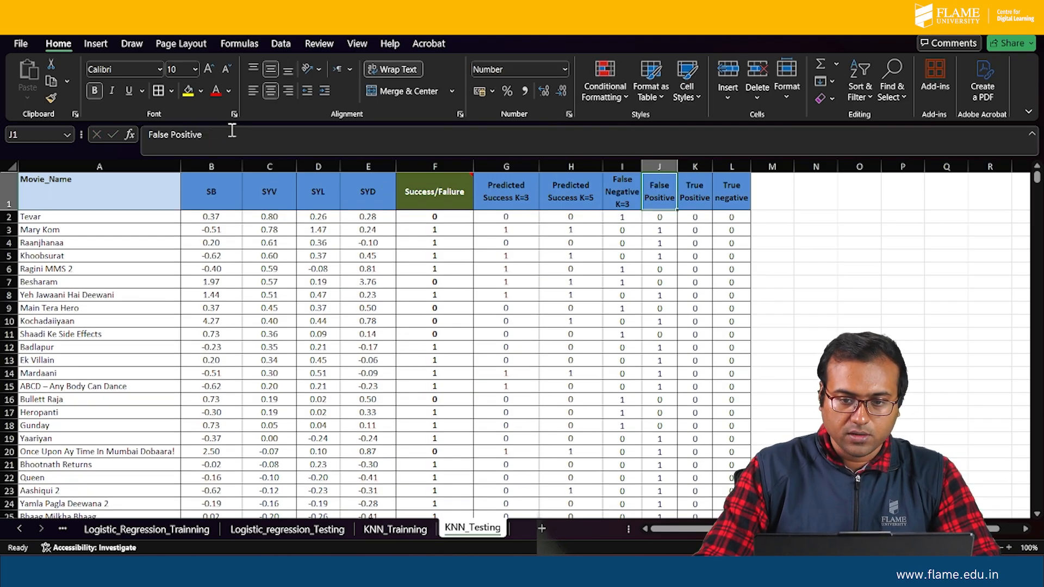
click(216, 141)
text(=)
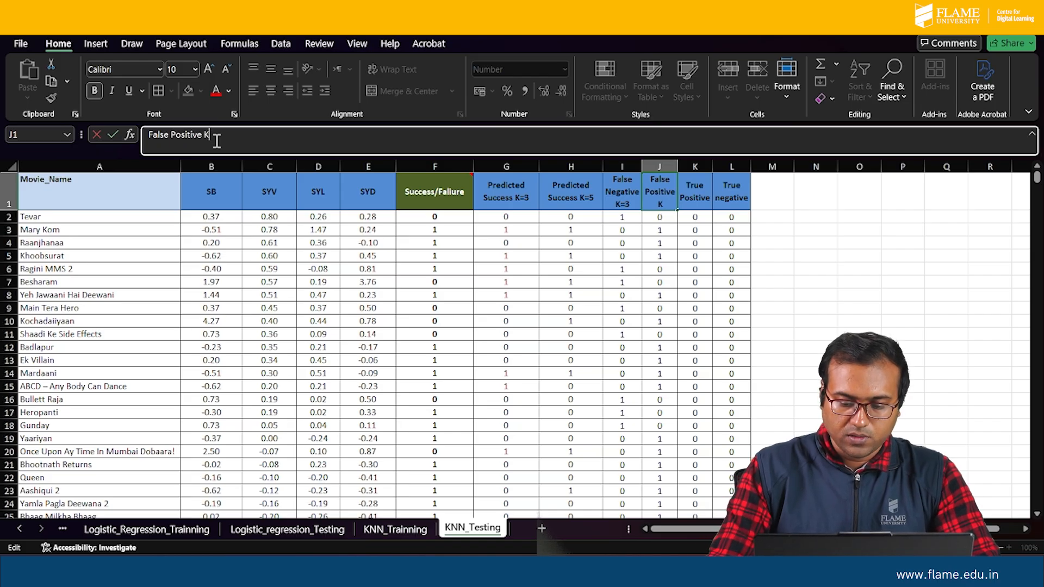
text(3)
key(Return)
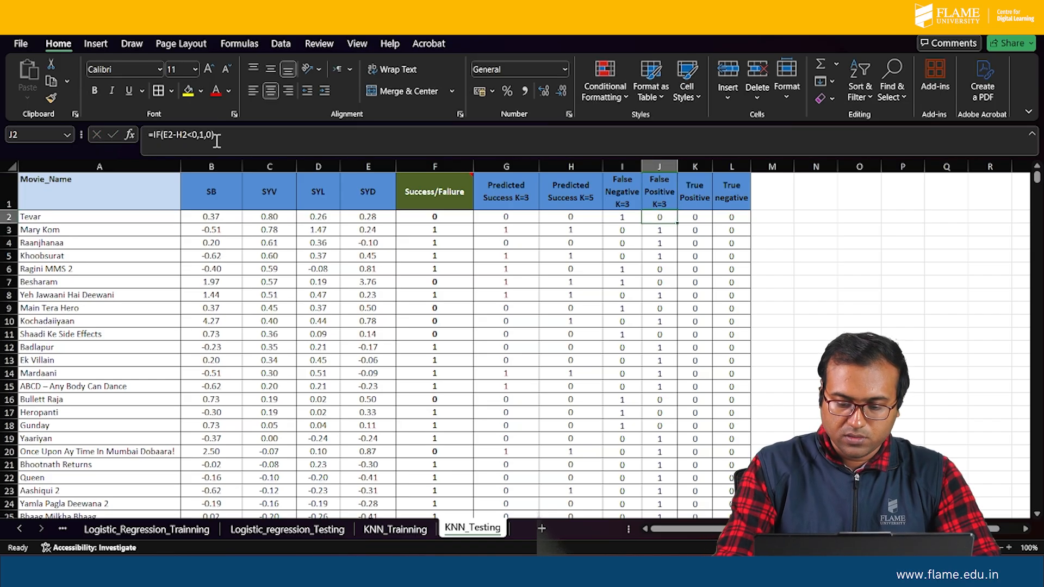
Add K=3 to the True Positive header in K1 and to the True negative header in L1.
click(699, 189)
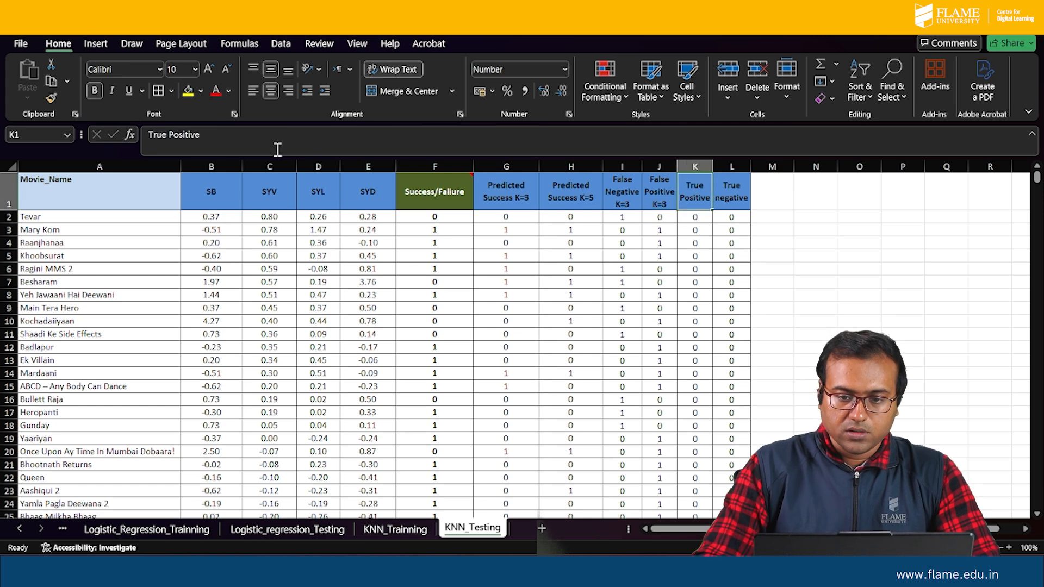
click(252, 140)
text(K)
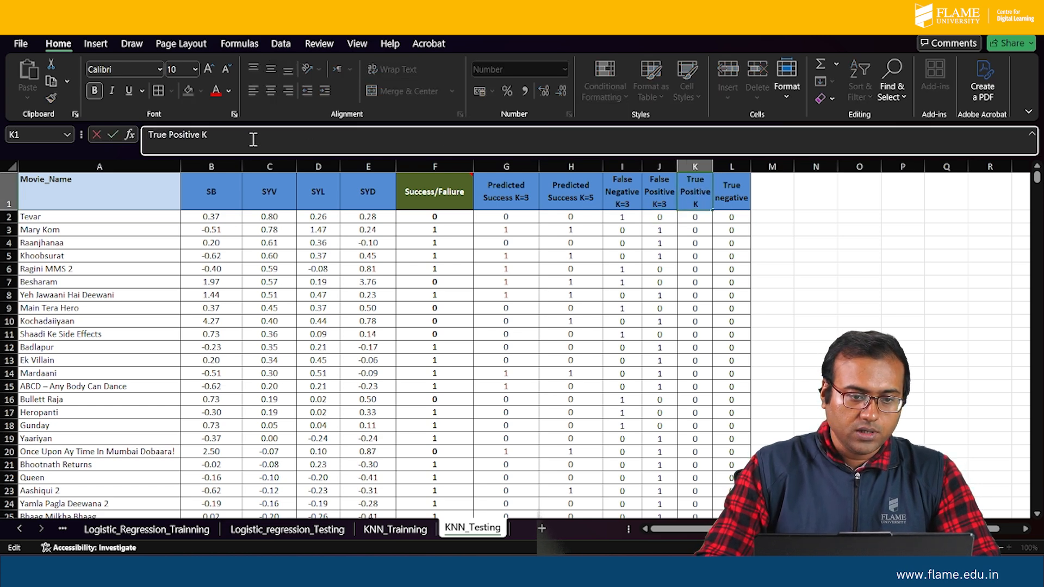
text(=3)
key(Return)
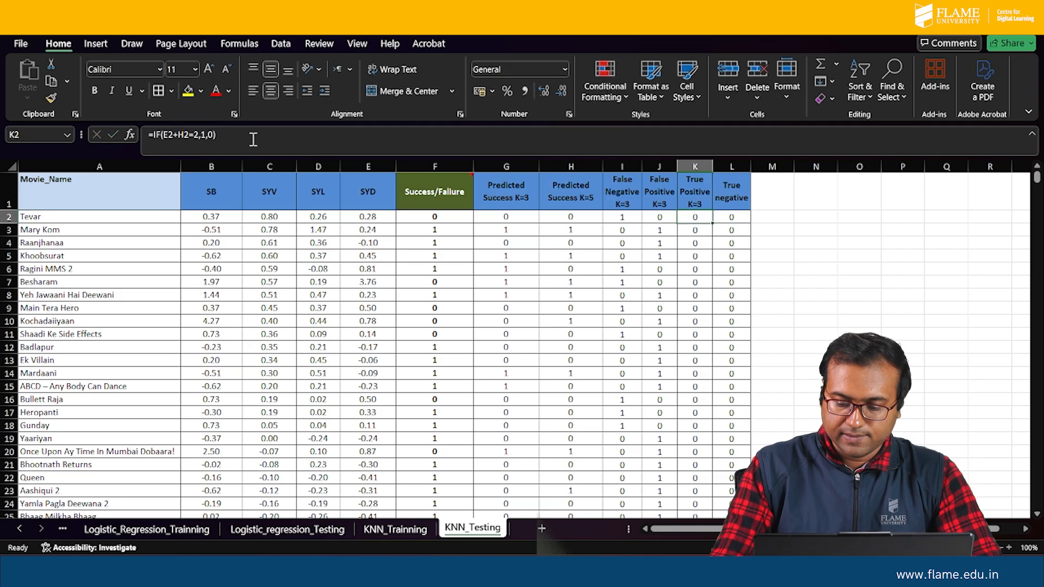
click(737, 193)
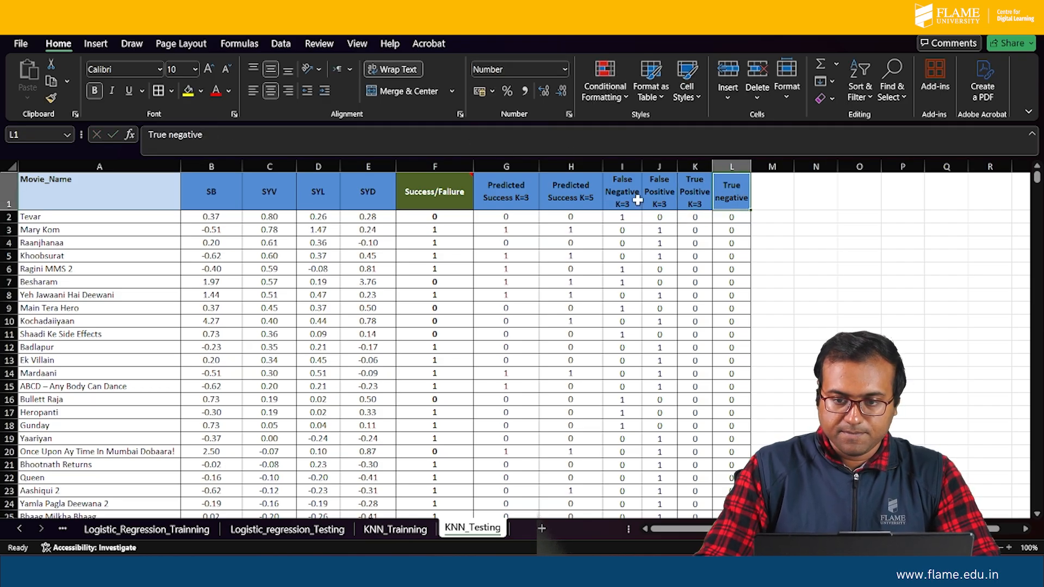
click(231, 135)
text(K=3)
key(Return)
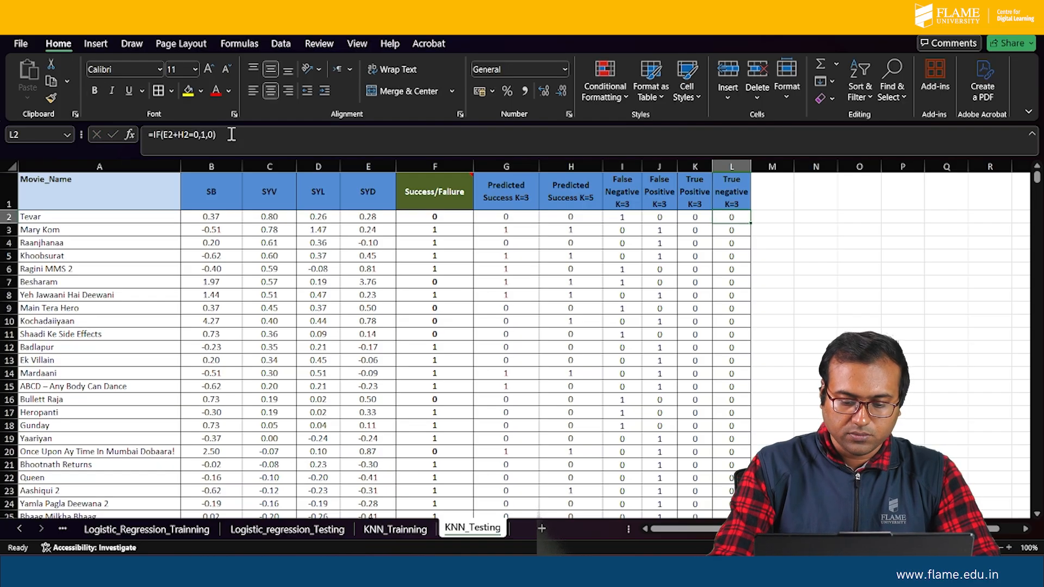
Change the False Negative formula in I2 to =IF(F2-G2>0,1,0), comparing Success/Failure with the K=3 prediction.
click(621, 218)
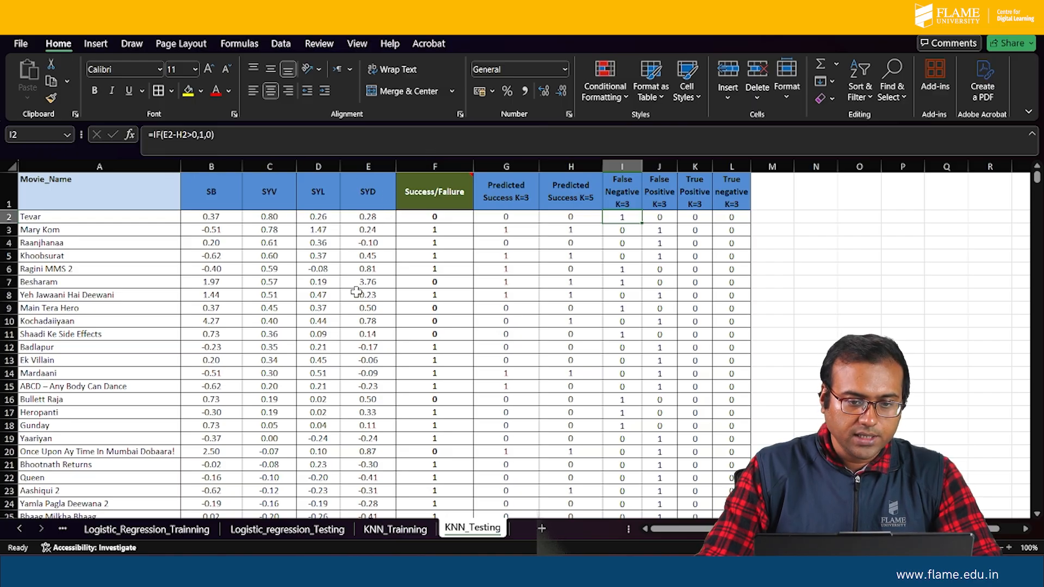
click(445, 165)
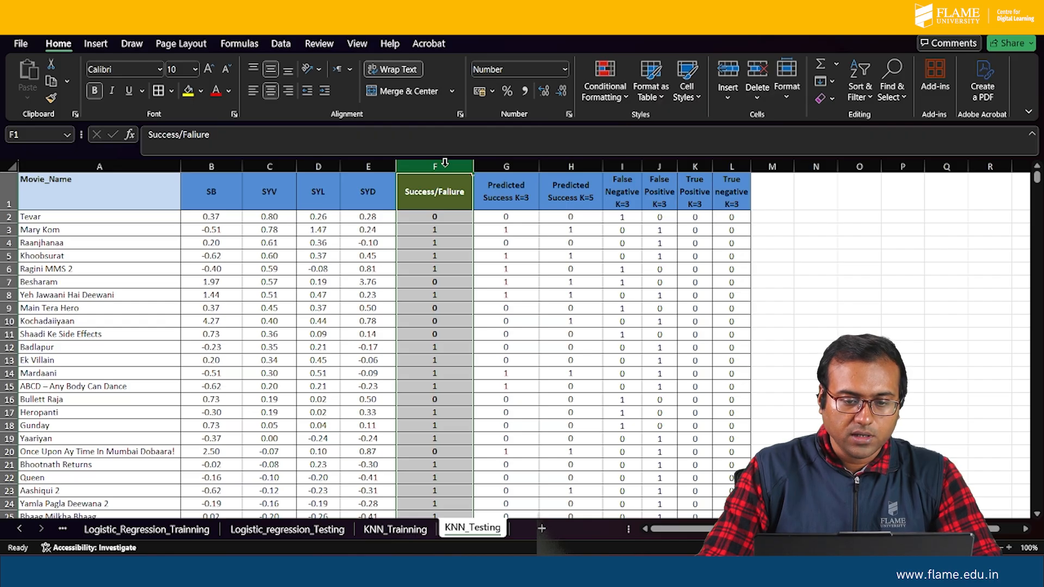
click(522, 163)
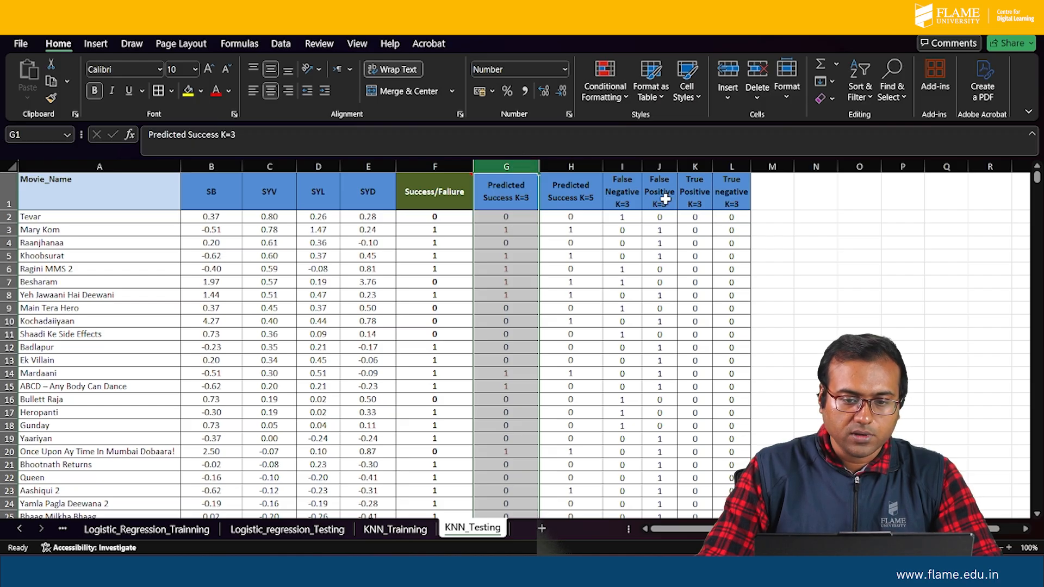
click(628, 215)
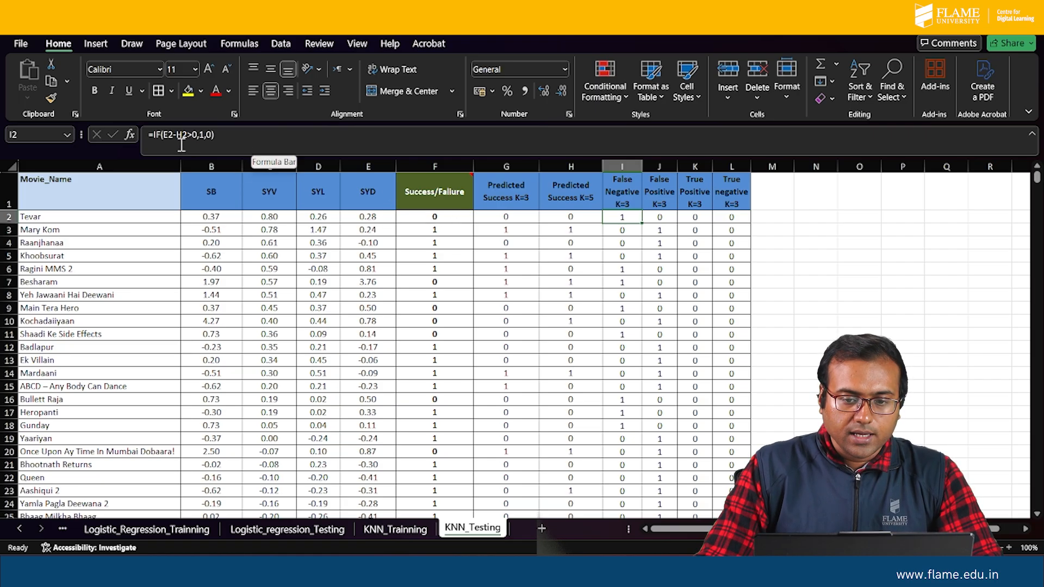
mouse_move(432, 180)
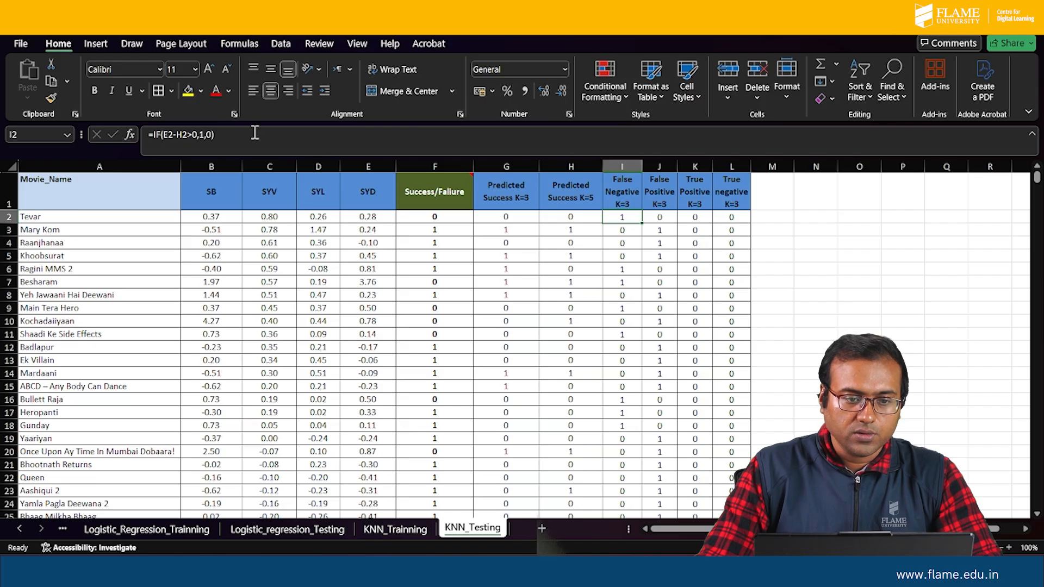
click(172, 135)
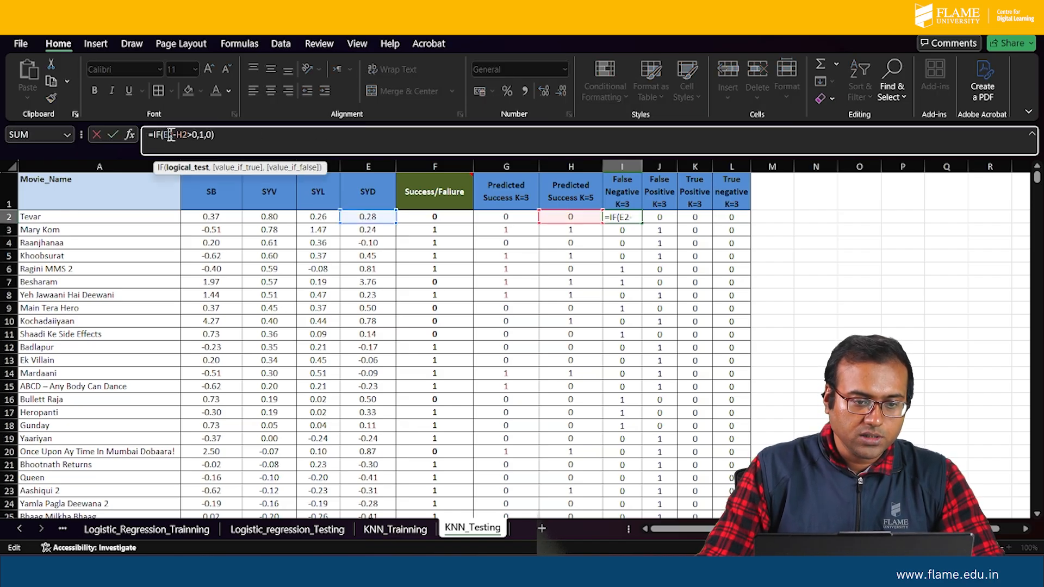
key(BackSpace)
text(F)
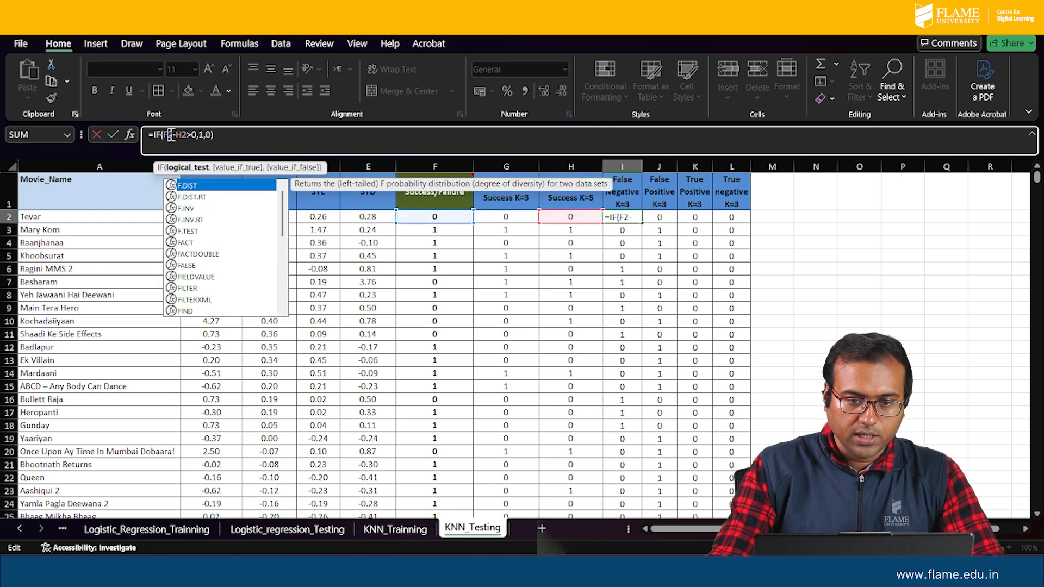
click(188, 136)
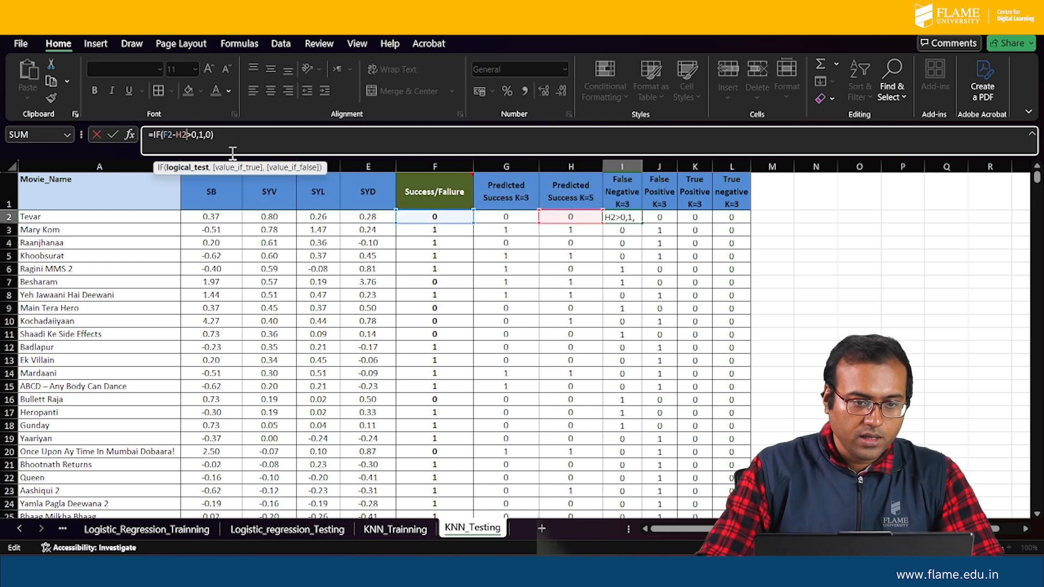
key(BackSpace)
key(BackSpace)
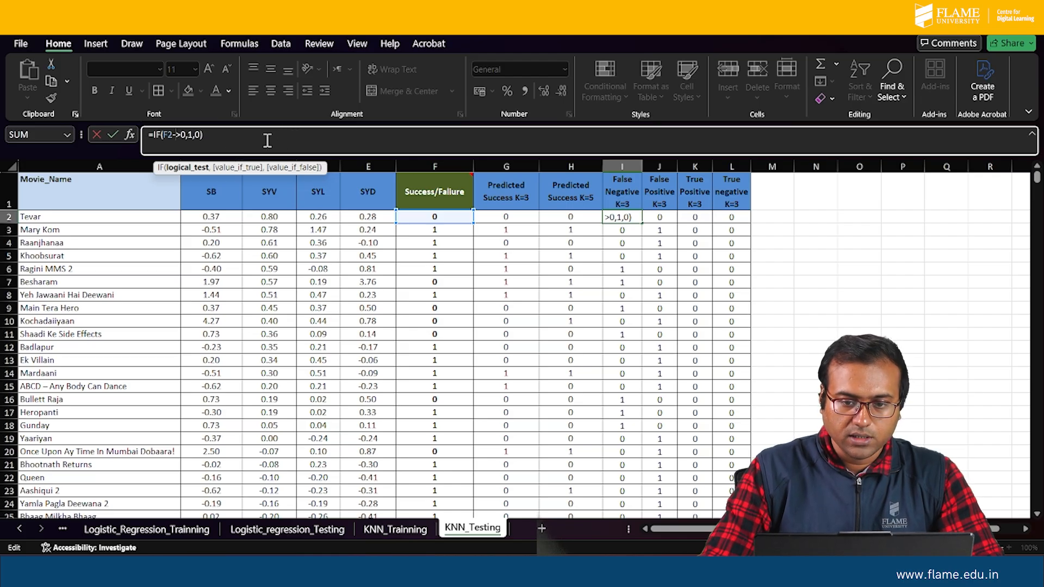
text(G2)
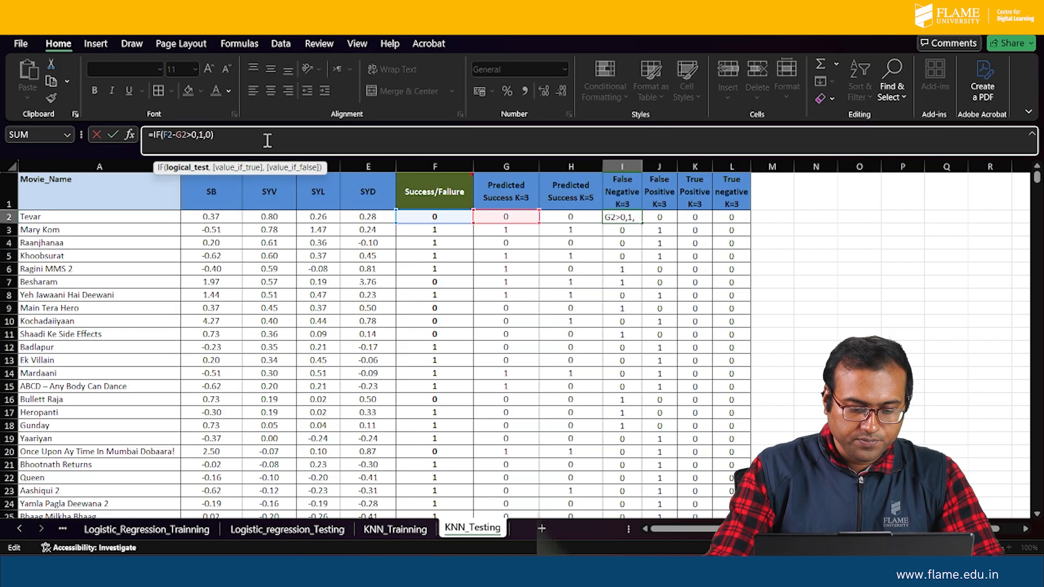
key(Return)
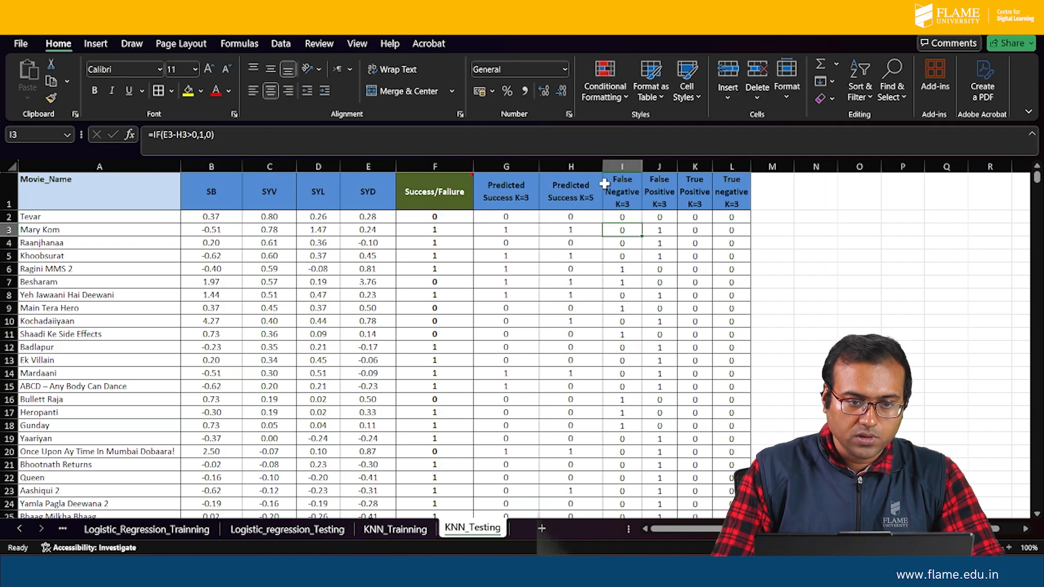
Fill the I2 formula down the False Negative K=3 column for all test movies and check the filled rows.
click(630, 218)
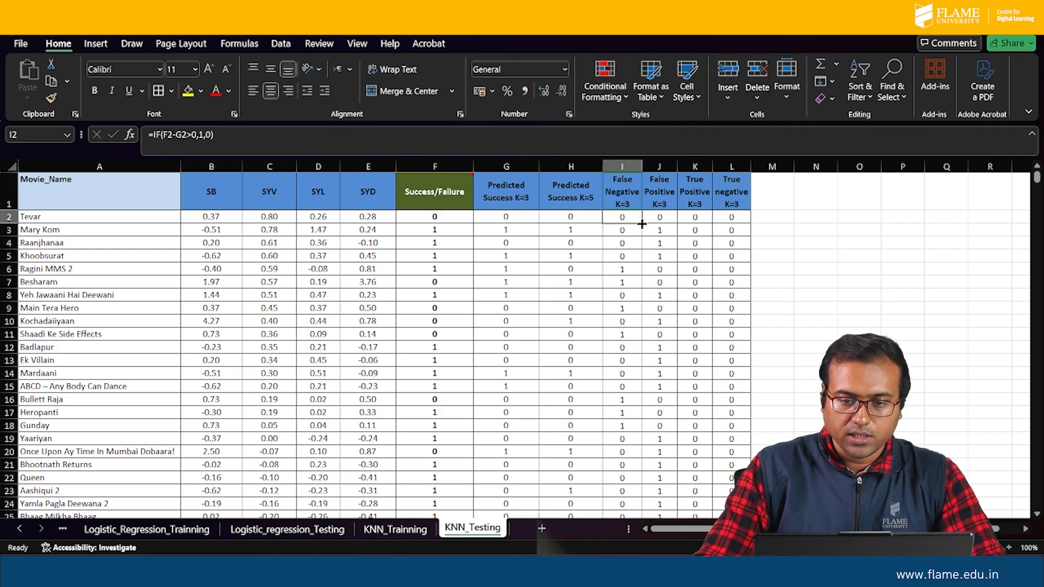
double_click(642, 223)
scroll(641, 333, down, 8)
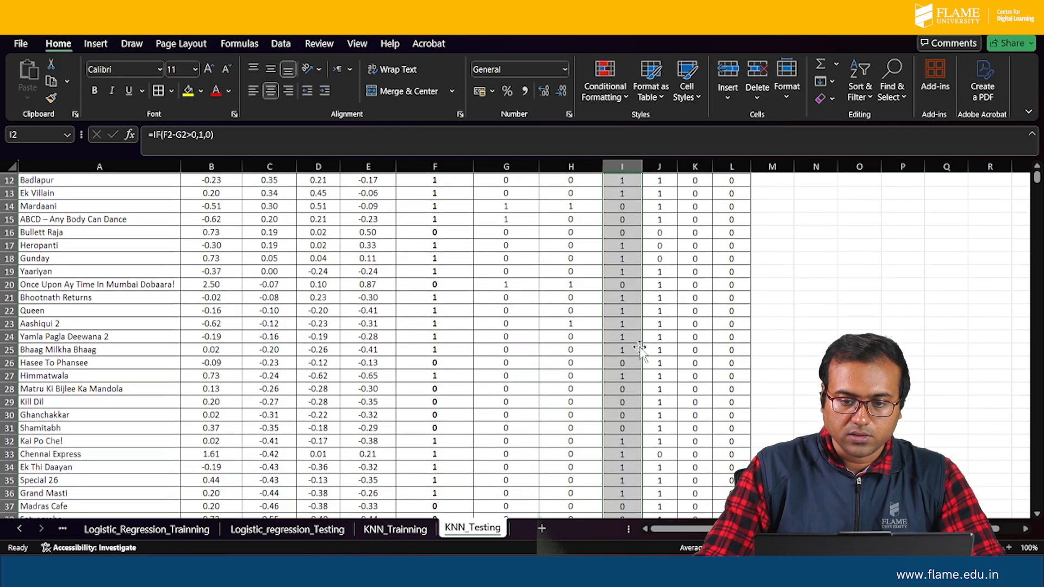
scroll(641, 343, up, 6)
scroll(639, 348, up, 2)
scroll(639, 348, down, 10)
scroll(639, 348, up, 10)
scroll(641, 350, up, 1)
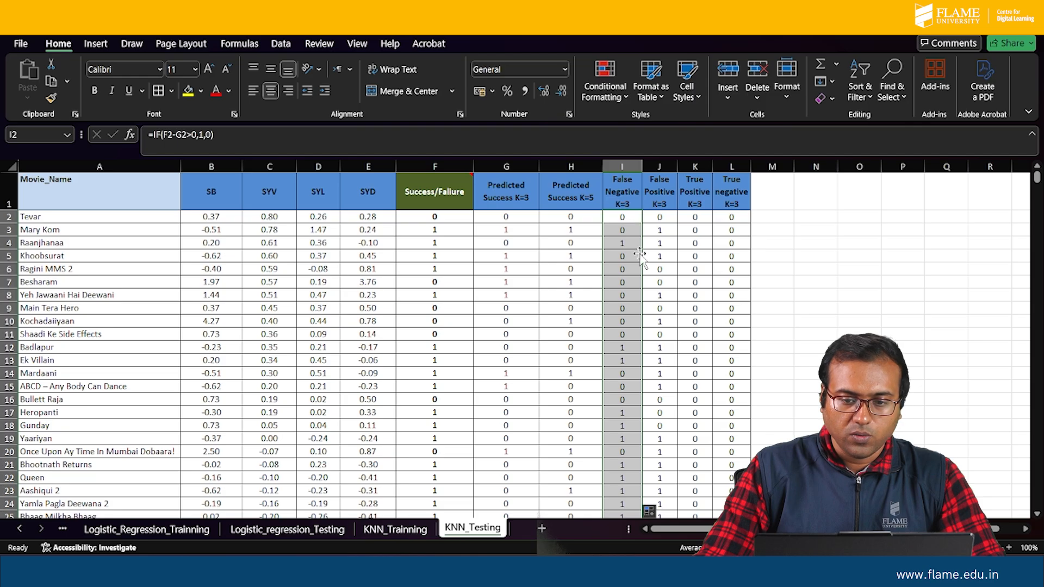
Change the False Positive K=3 formula in J2 to =IF(F2-G2<0,1,0).
click(665, 217)
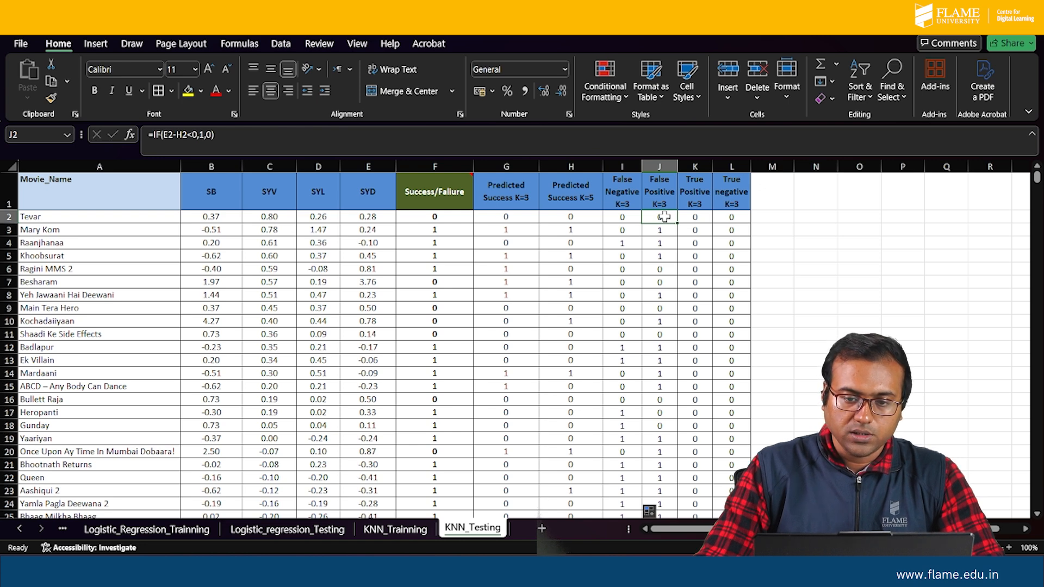
click(625, 216)
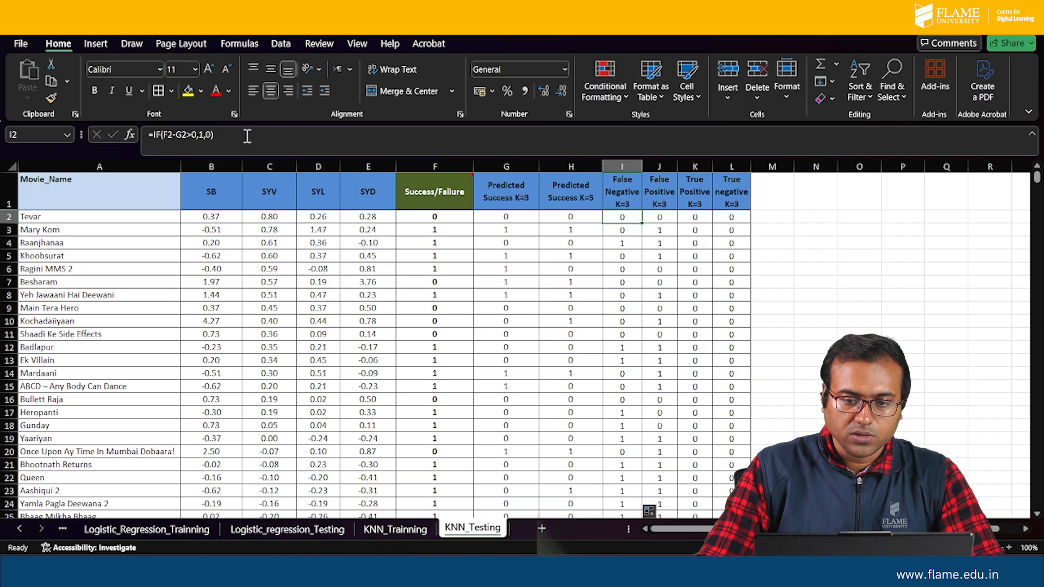
click(664, 217)
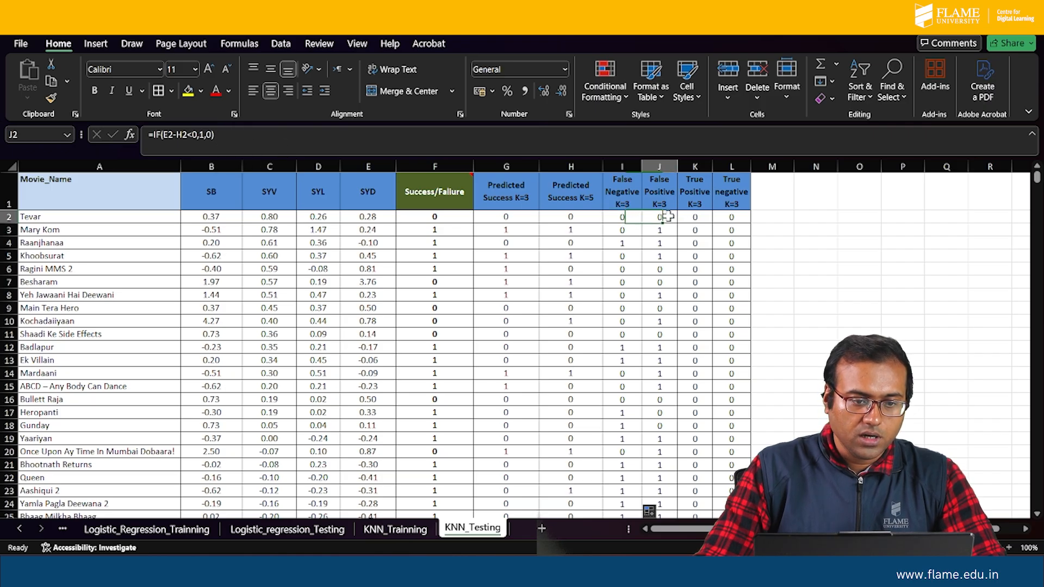
click(169, 136)
key(BackSpace)
text(F)
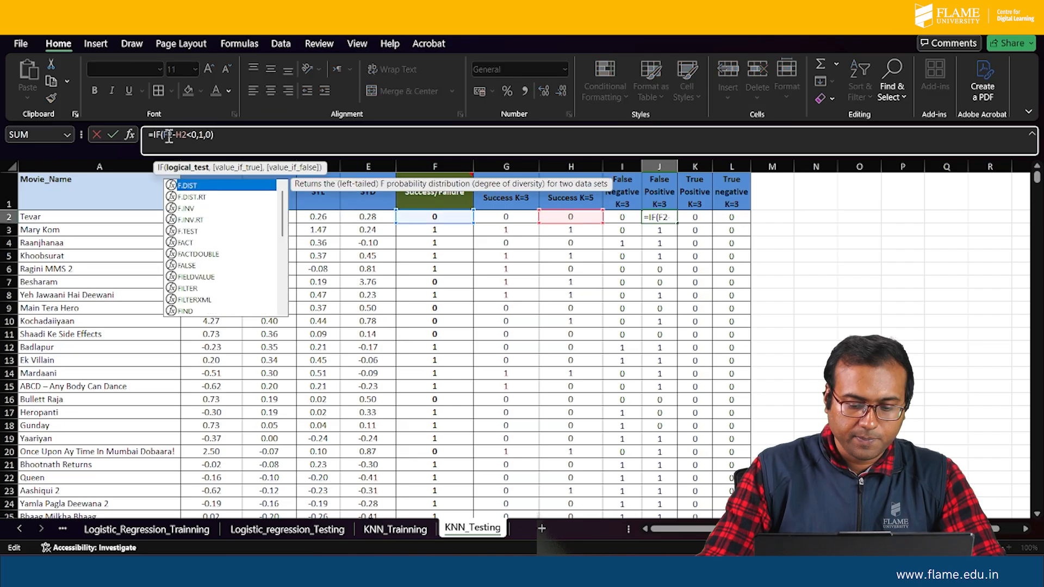
click(183, 136)
key(BackSpace)
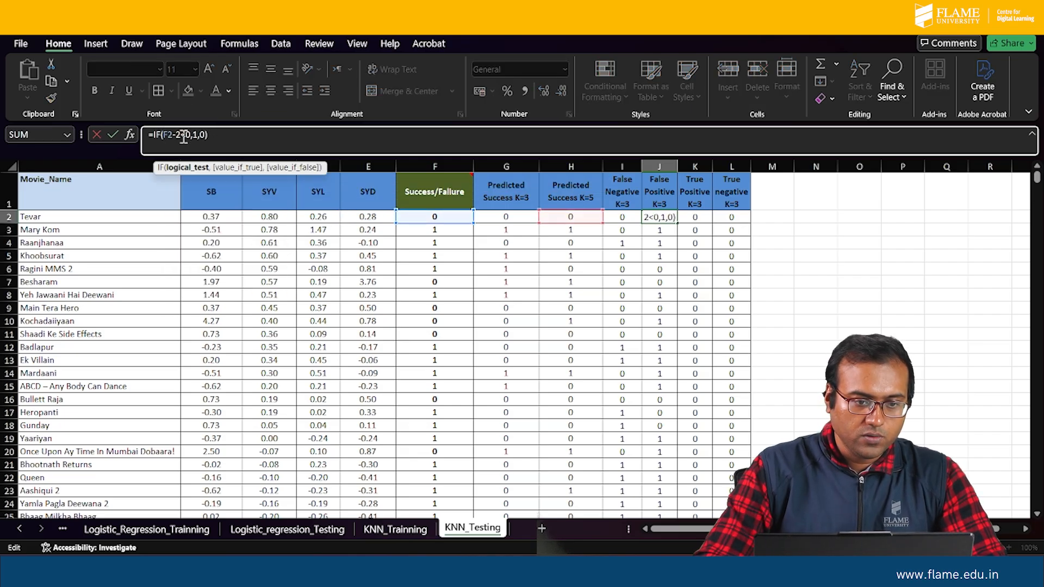
text(G)
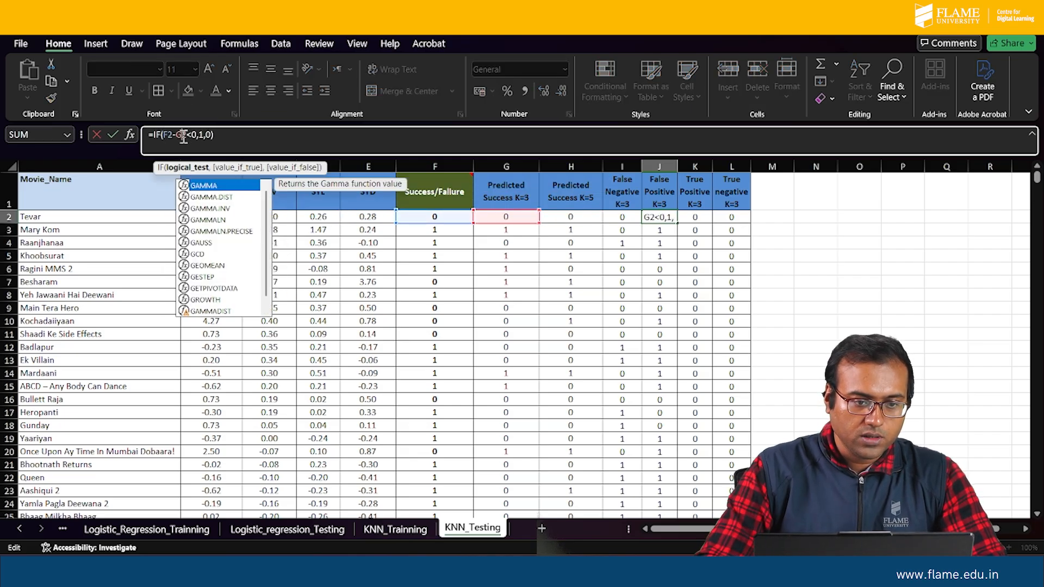
click(223, 136)
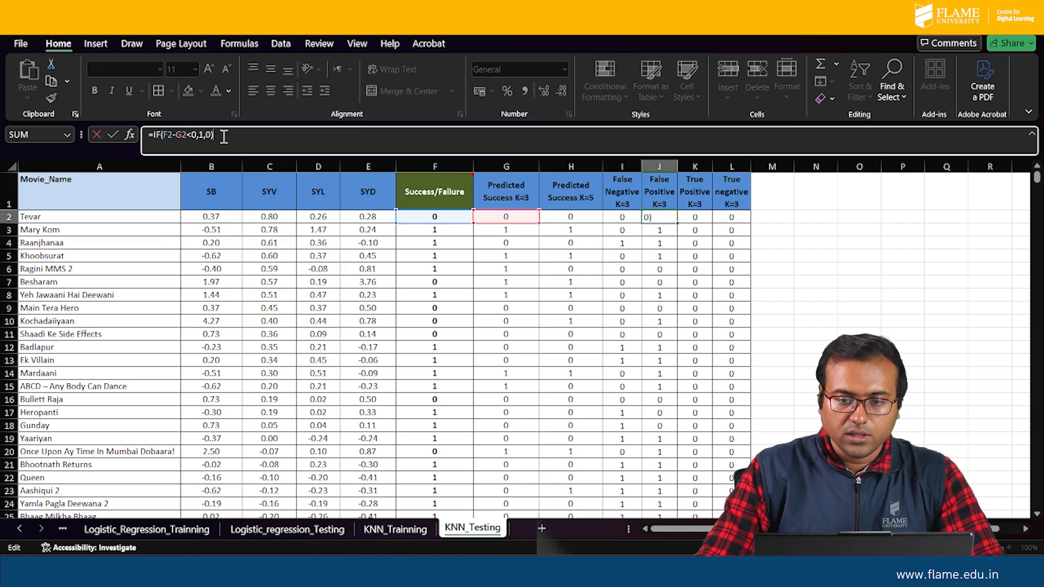
key(Return)
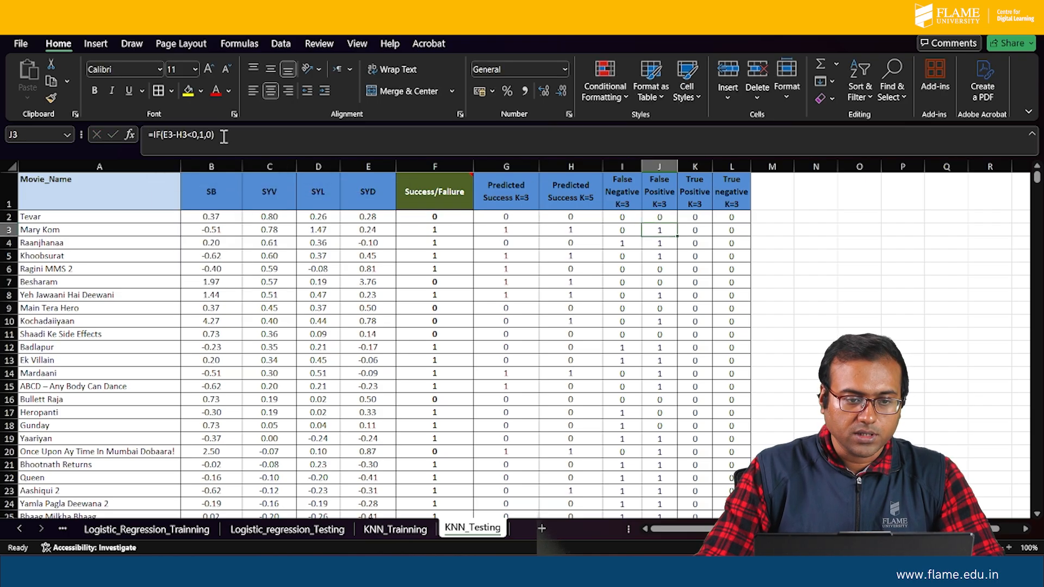
Fill the J2 formula down the False Positive K=3 column for all test movies and check the filled rows.
click(665, 217)
double_click(678, 223)
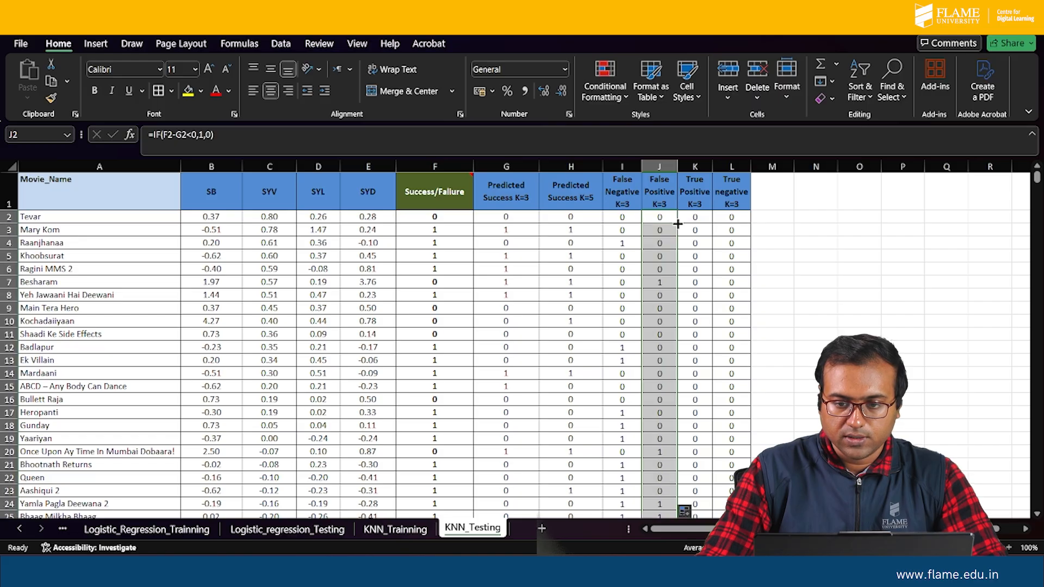
scroll(677, 354, down, 20)
scroll(677, 356, up, 20)
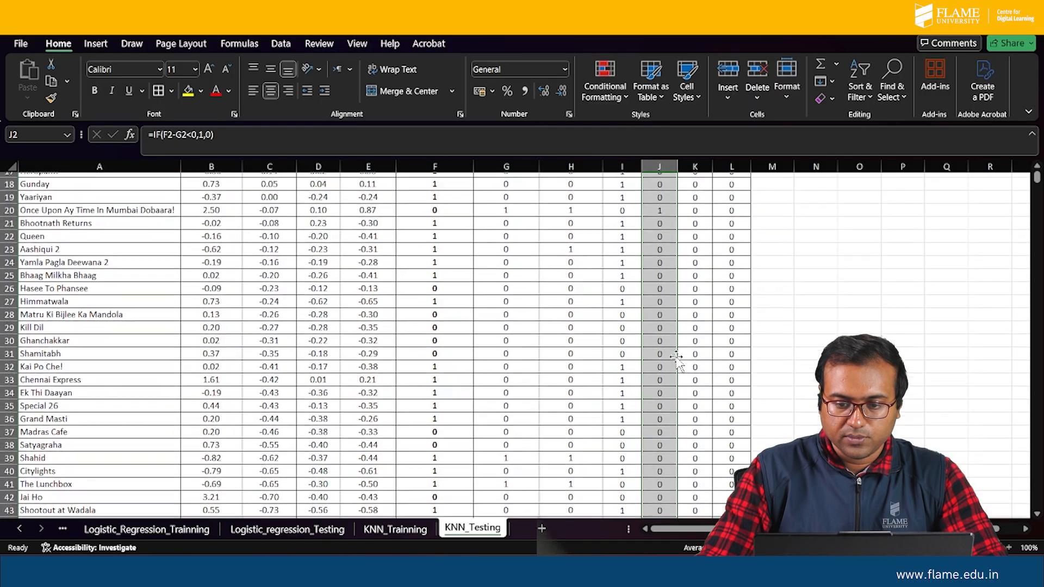
scroll(677, 356, up, 2)
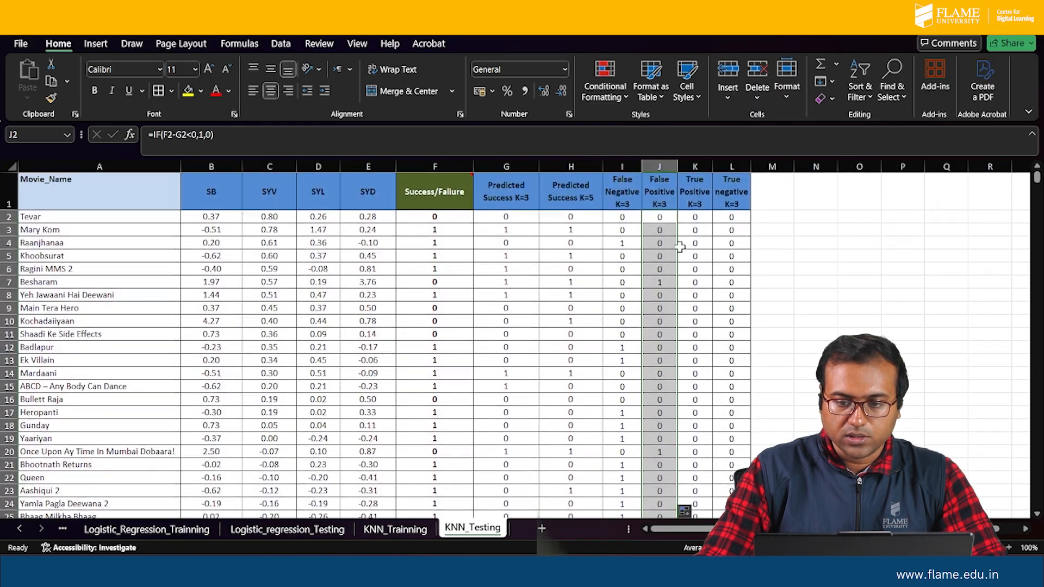
Change the True Positive K=3 formula in K2 to =IF(F2+G2=2,1,0).
click(699, 217)
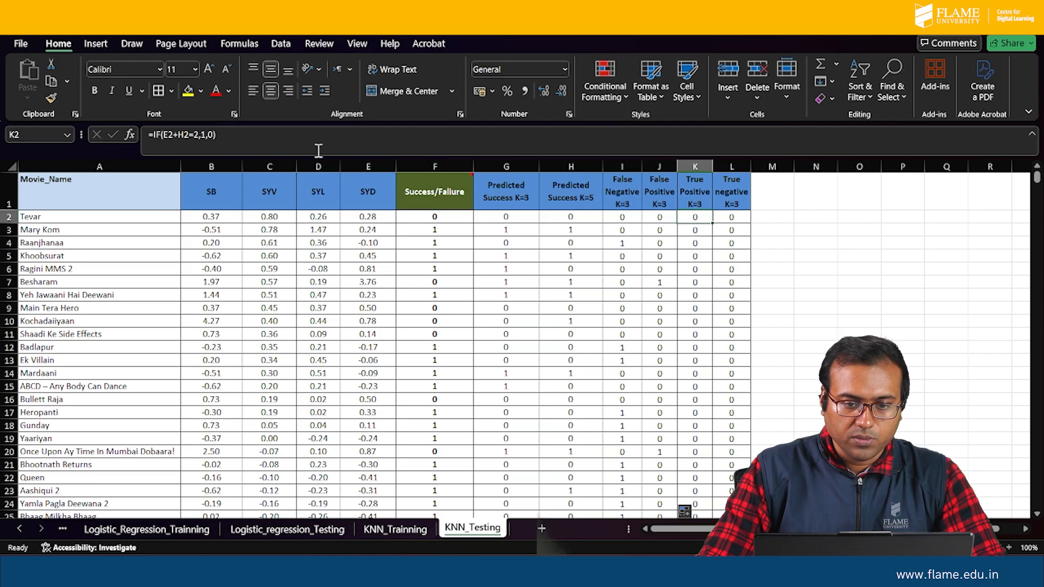
click(169, 135)
key(BackSpace)
text(F)
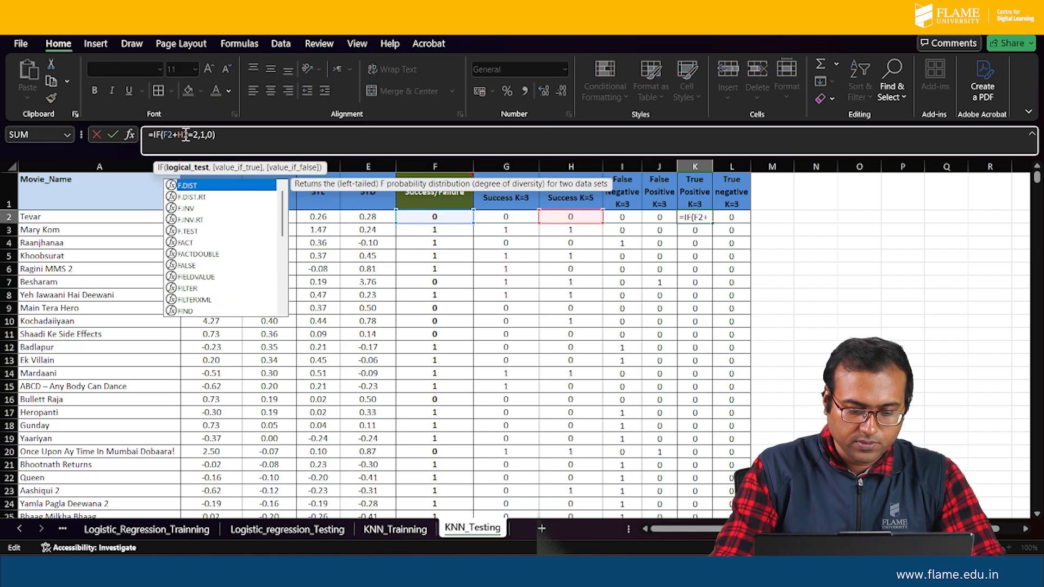
click(186, 134)
key(BackSpace)
text(G)
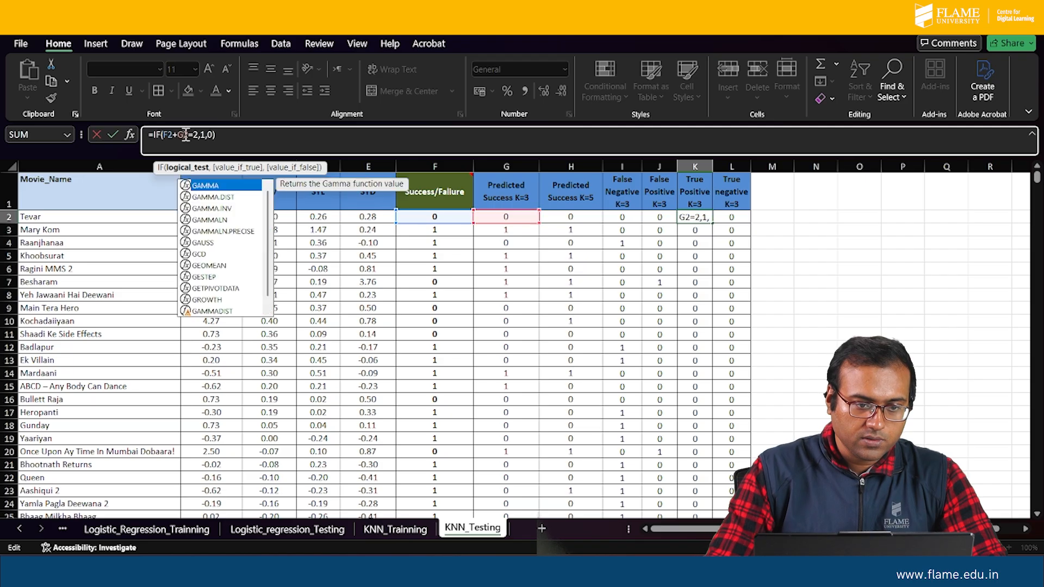
click(243, 137)
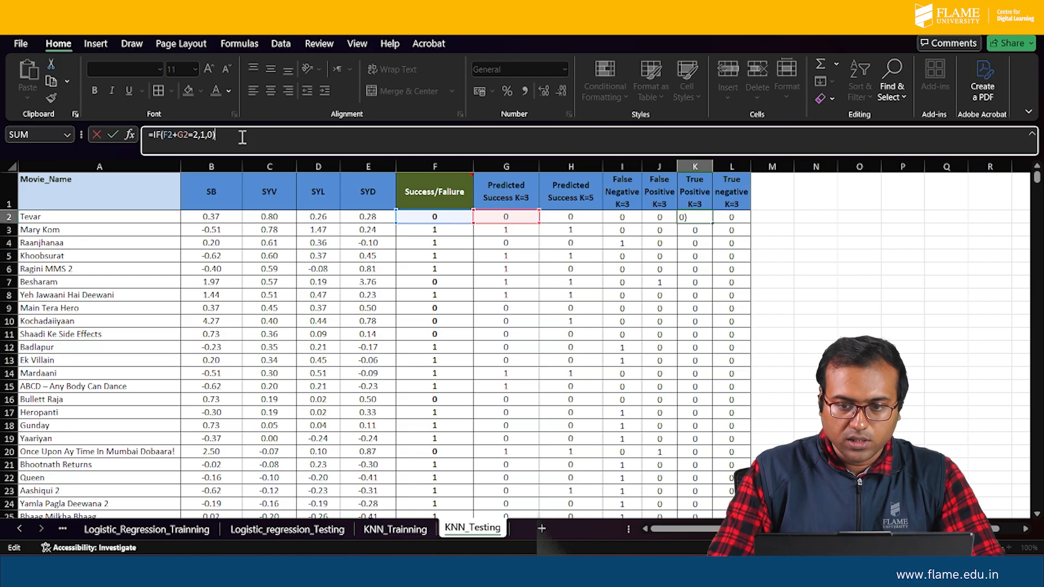
key(Return)
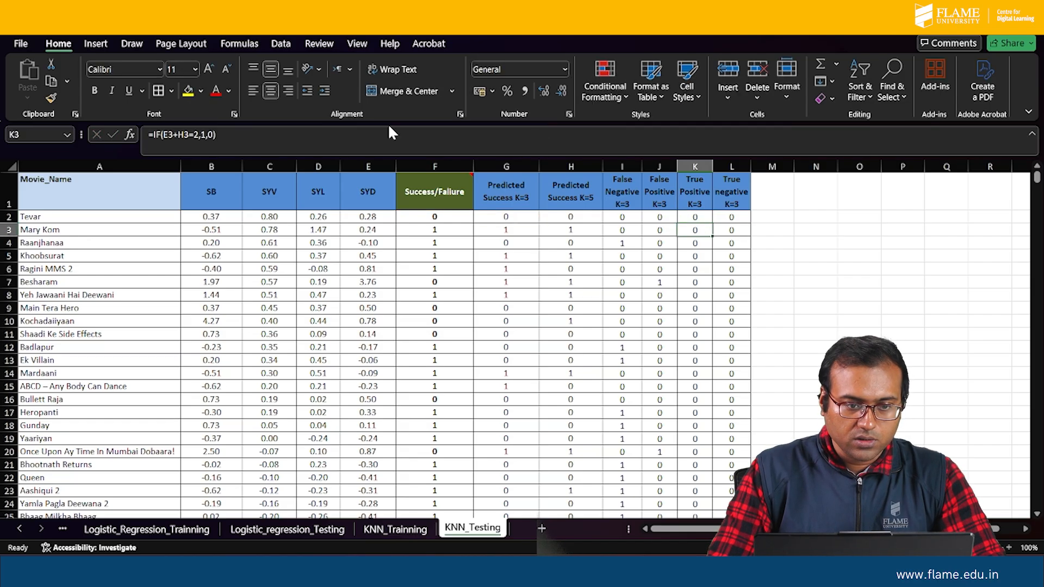
Fill the K2 formula down the True Positive K=3 column for all test movies and check the filled rows.
click(699, 216)
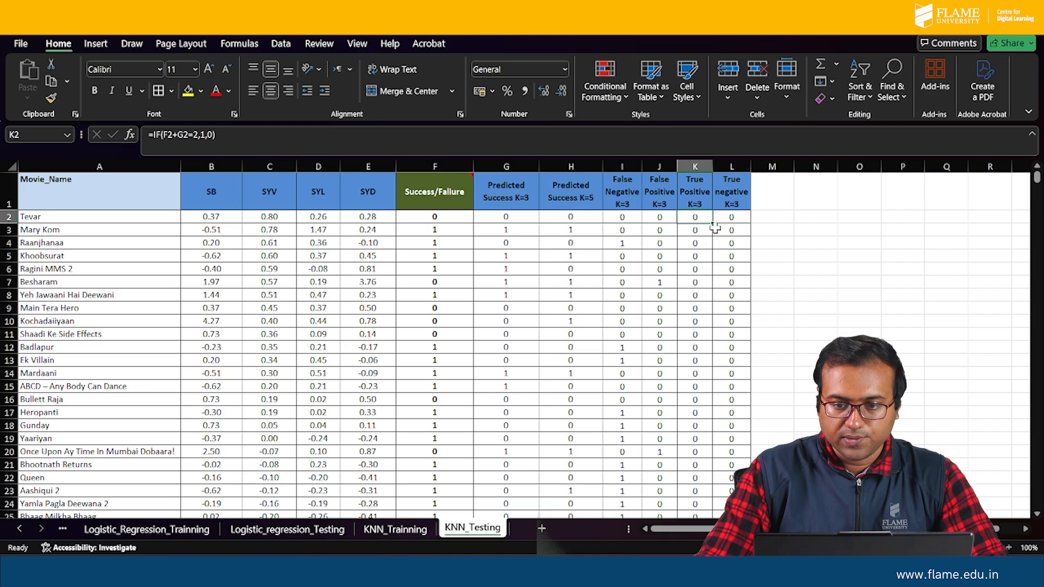
click(716, 220)
click(701, 218)
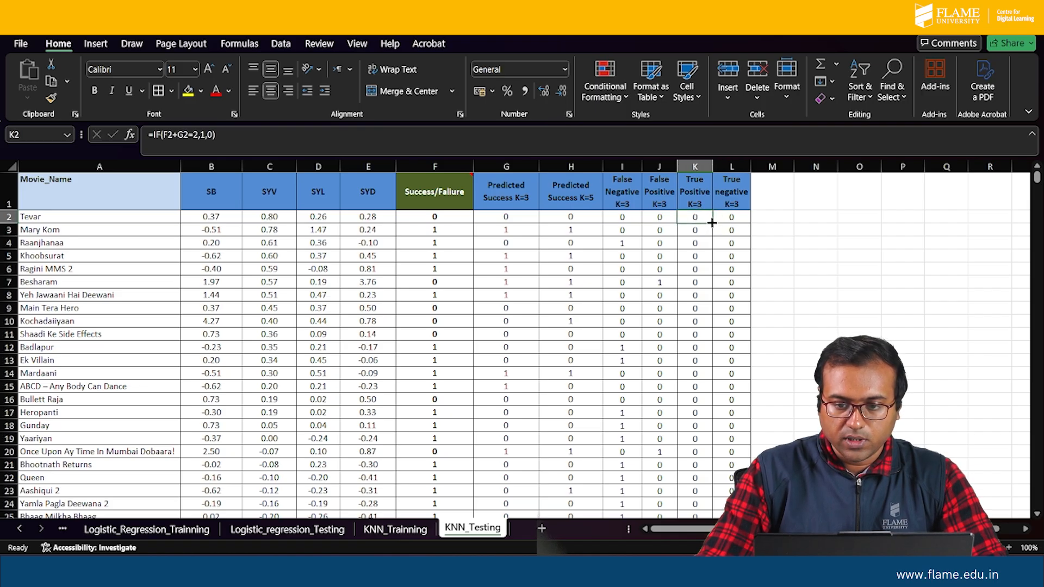
double_click(712, 223)
scroll(704, 364, down, 12)
scroll(704, 364, up, 4)
scroll(704, 364, up, 8)
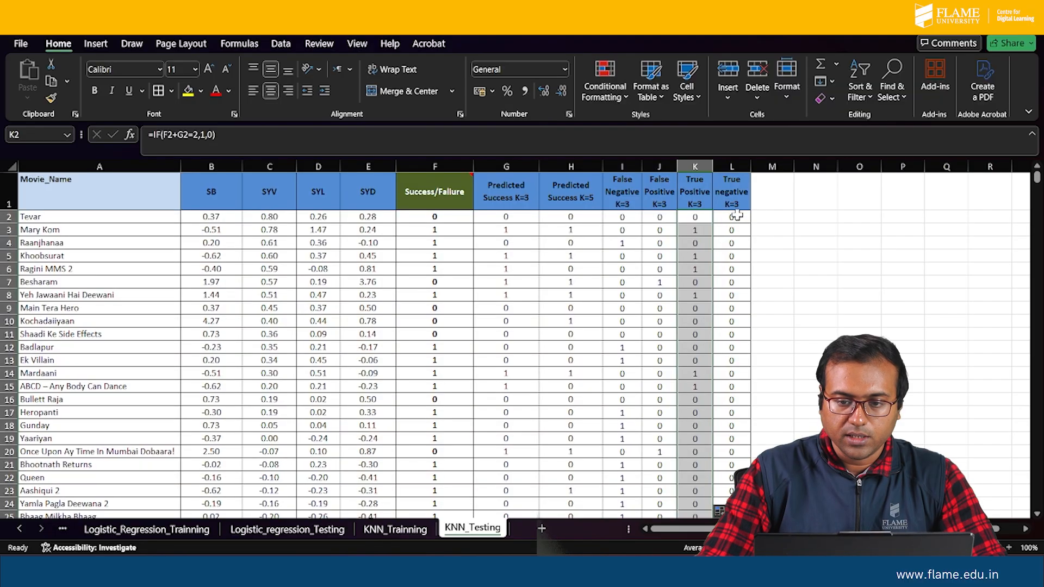
Change the True negative K=3 formula in L2 to =IF(F2+G2=0,1,0).
click(736, 216)
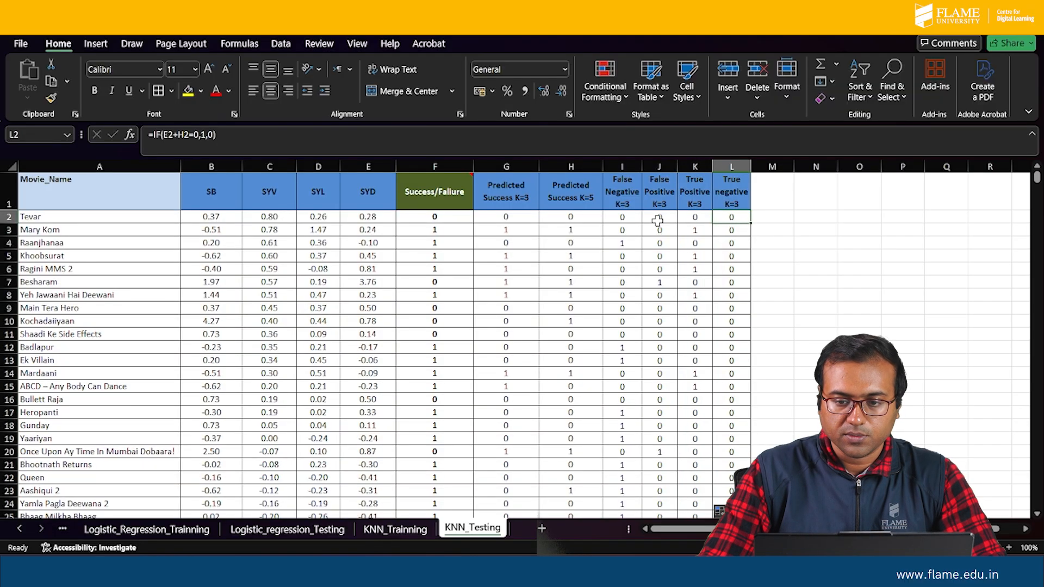
click(169, 134)
key(BackSpace)
text(F)
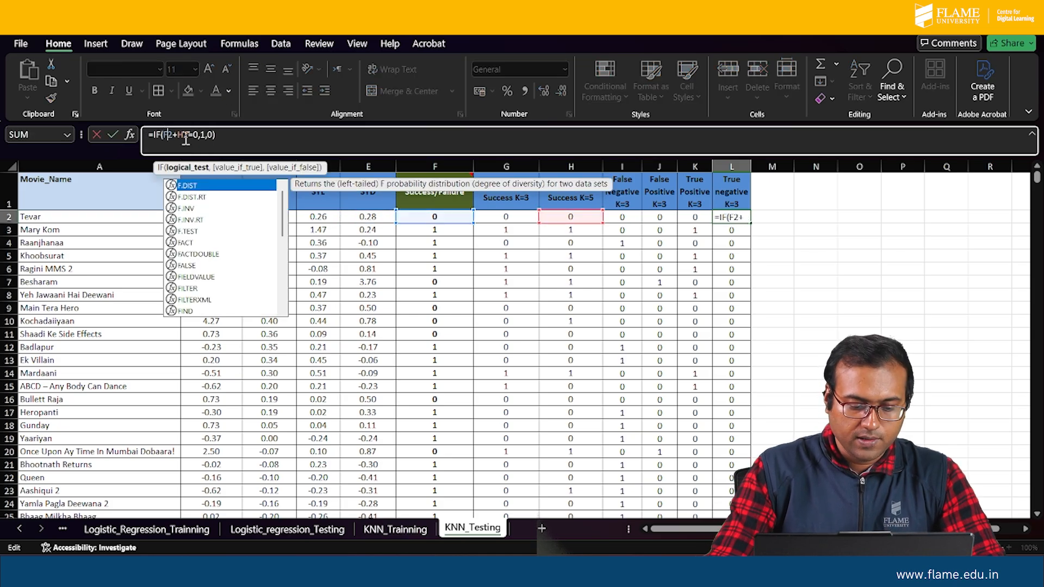
click(184, 136)
key(BackSpace)
text(G)
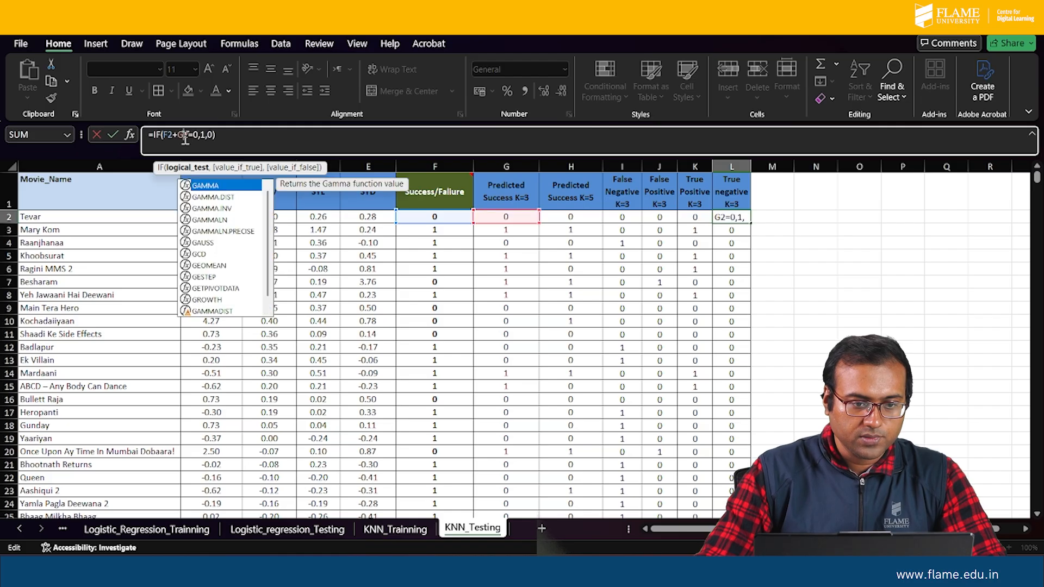
click(246, 133)
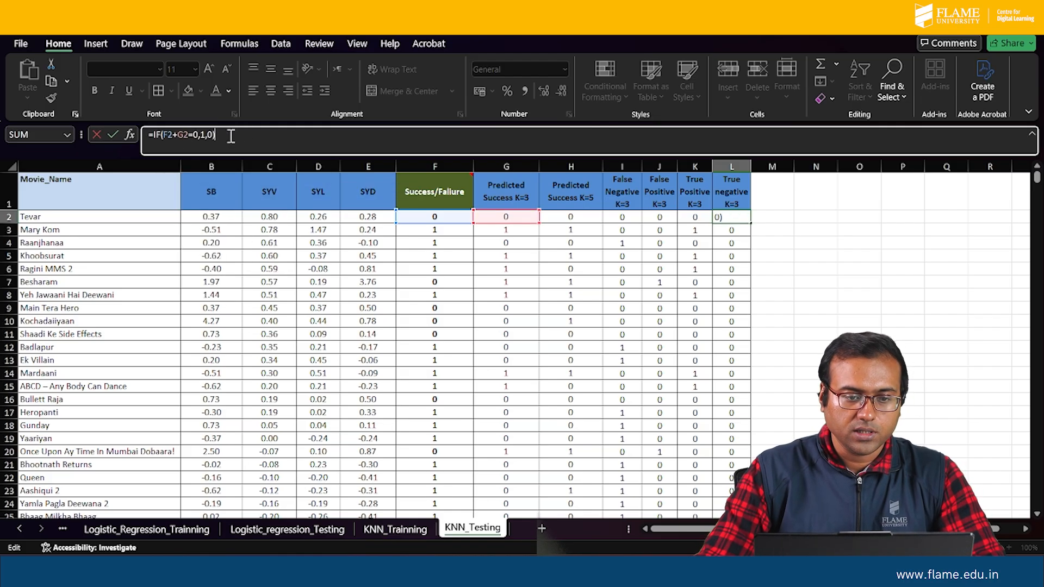
key(Return)
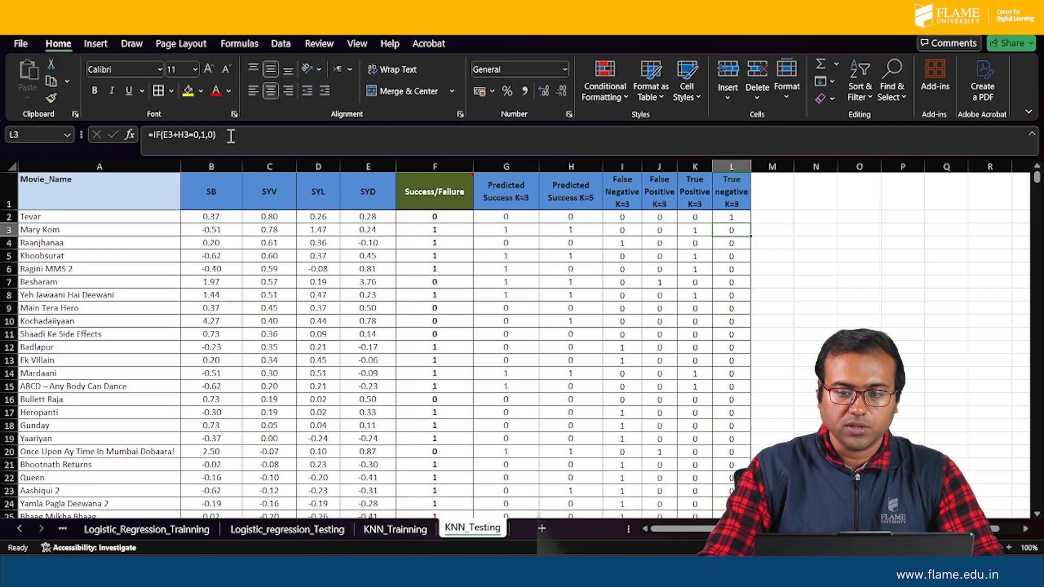
Fill the L2 formula down the True negative K=3 column for all test movies and save the workbook.
click(733, 215)
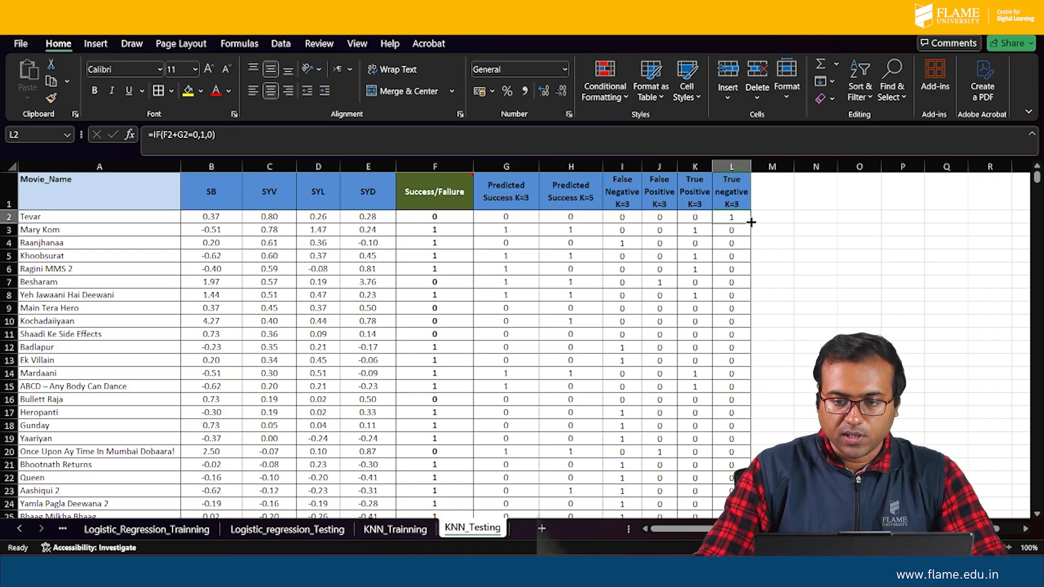
double_click(751, 222)
scroll(699, 408, down, 10)
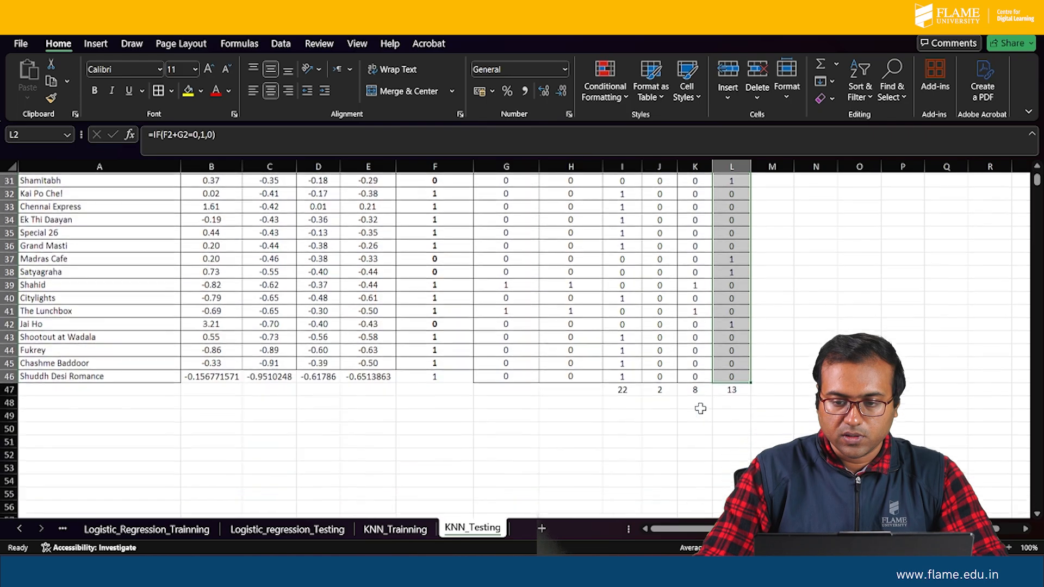
key(ctrl+s)
scroll(738, 399, up, 10)
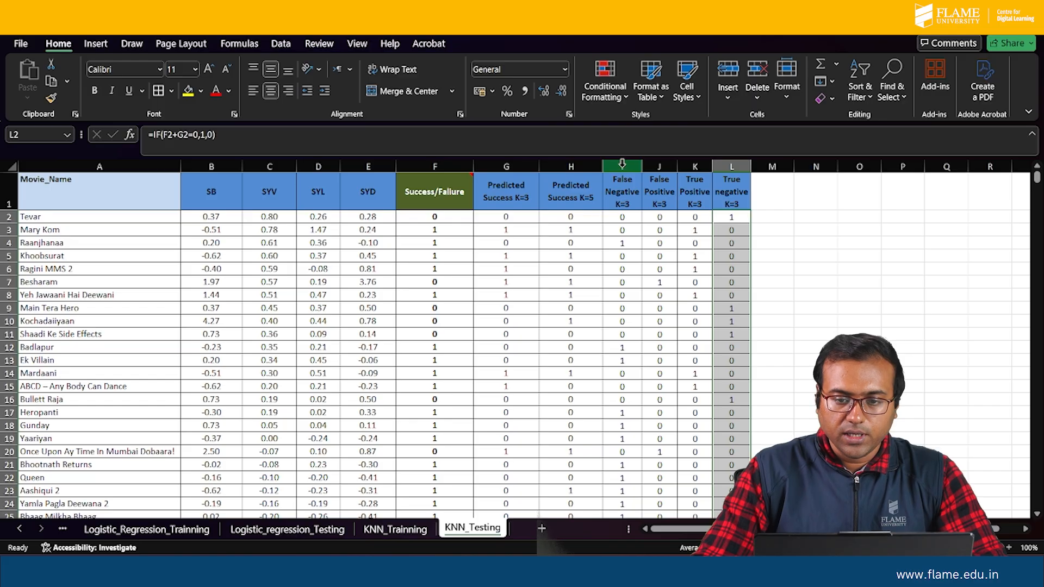
drag(622, 179, 726, 491)
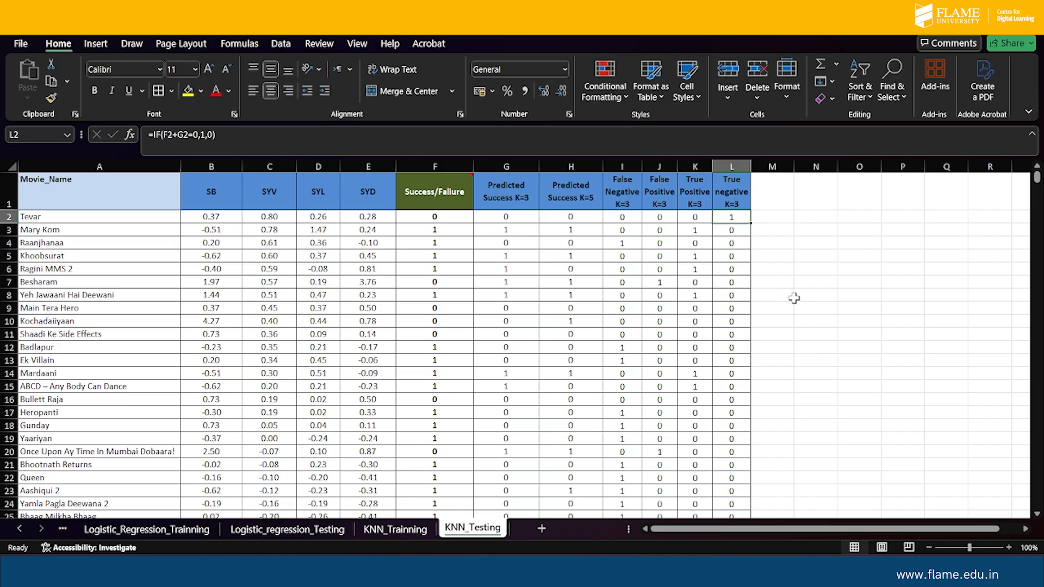
double_click(751, 223)
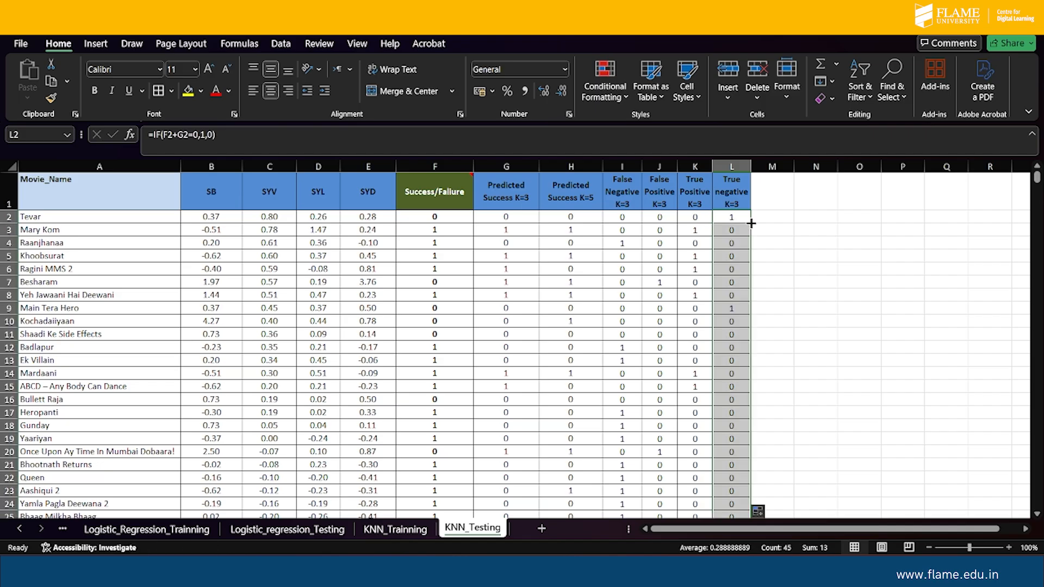
Copy the four K=3 evaluation columns with their totals (I1:L47) and paste them starting at M1.
click(699, 215)
drag(620, 182, 729, 492)
key(ctrl+c)
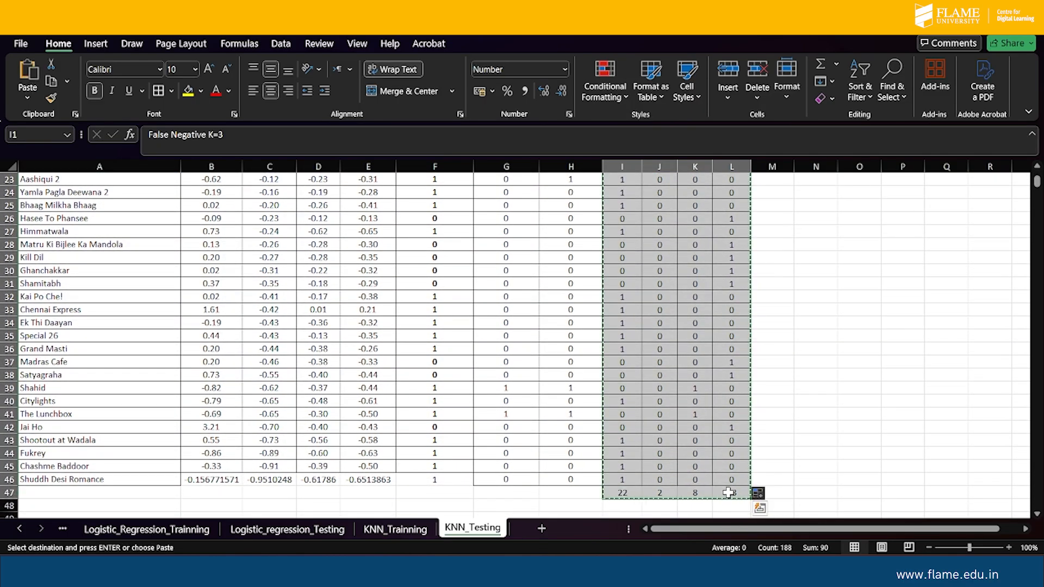
scroll(736, 298, up, 8)
click(770, 189)
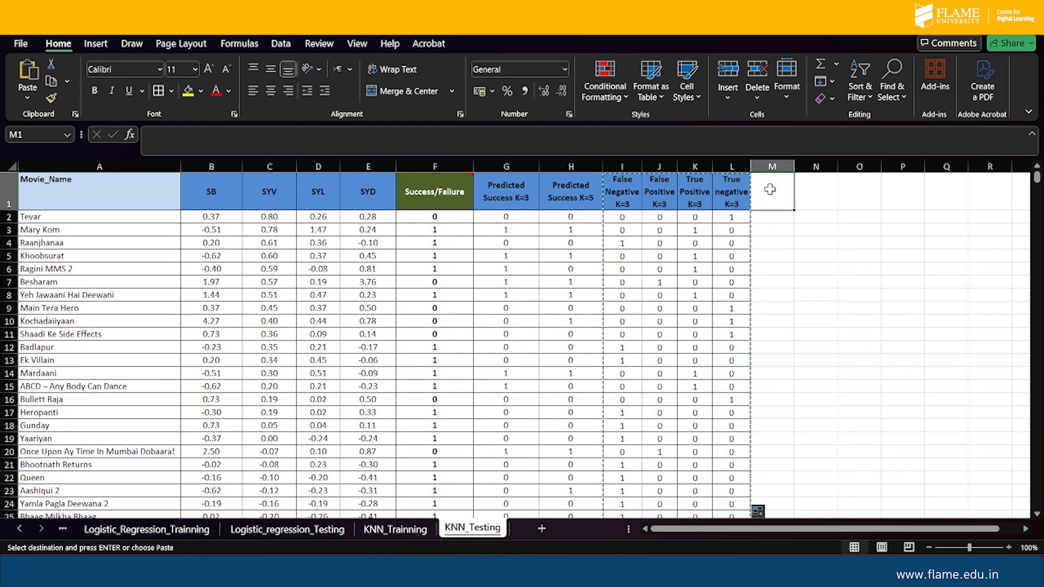
key(ctrl+v)
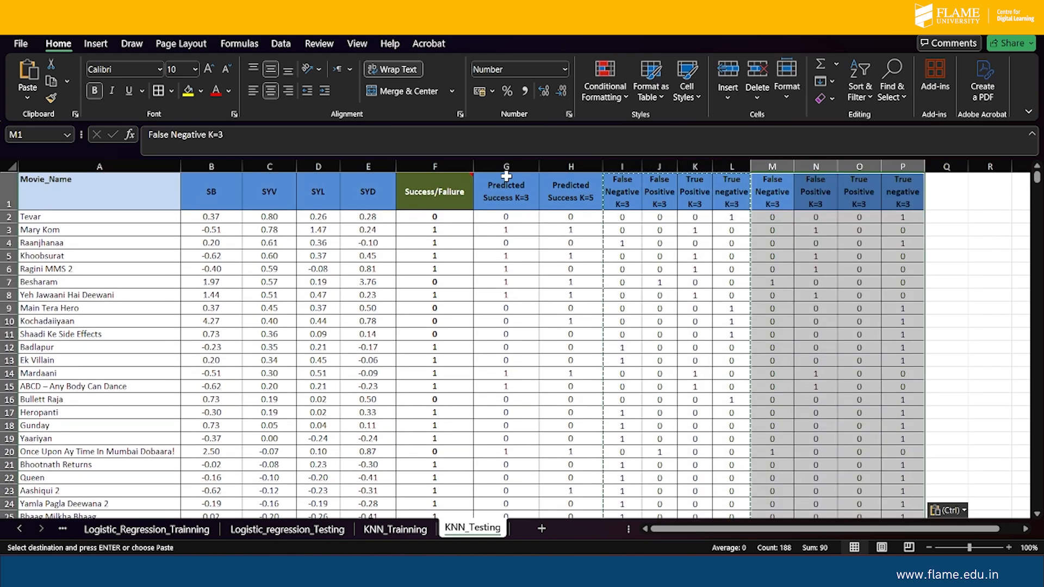
Change K=3 to K=5 in the copied False Negative, False Positive, True Positive and True negative headers in M1:P1.
double_click(784, 204)
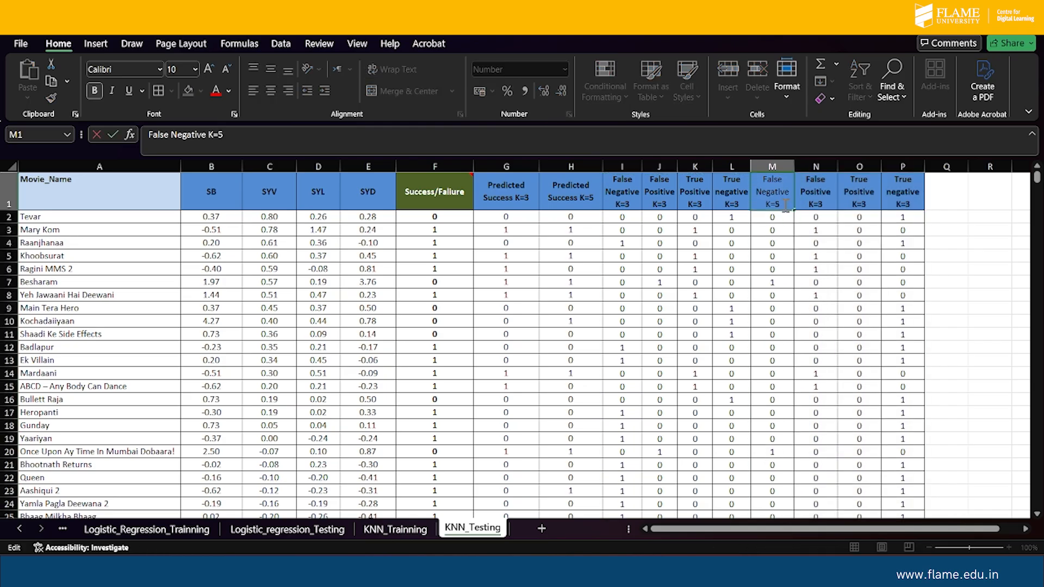
click(821, 203)
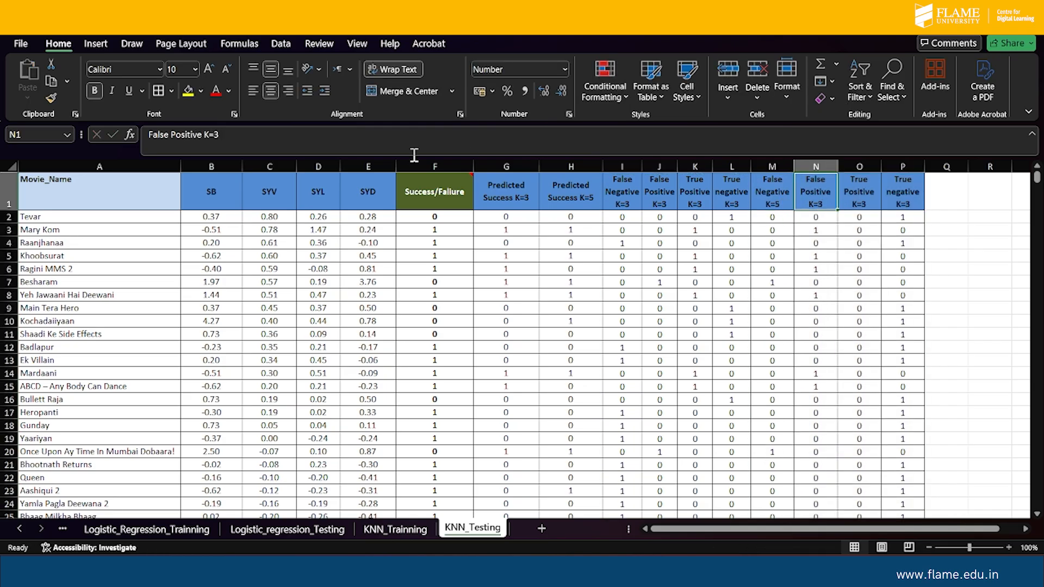
click(352, 140)
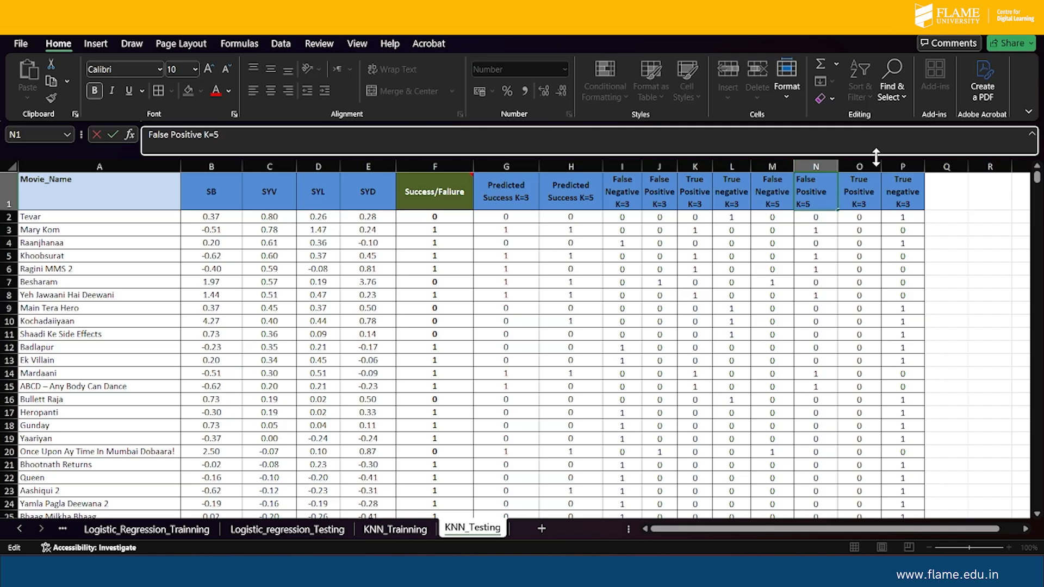
click(858, 197)
click(491, 146)
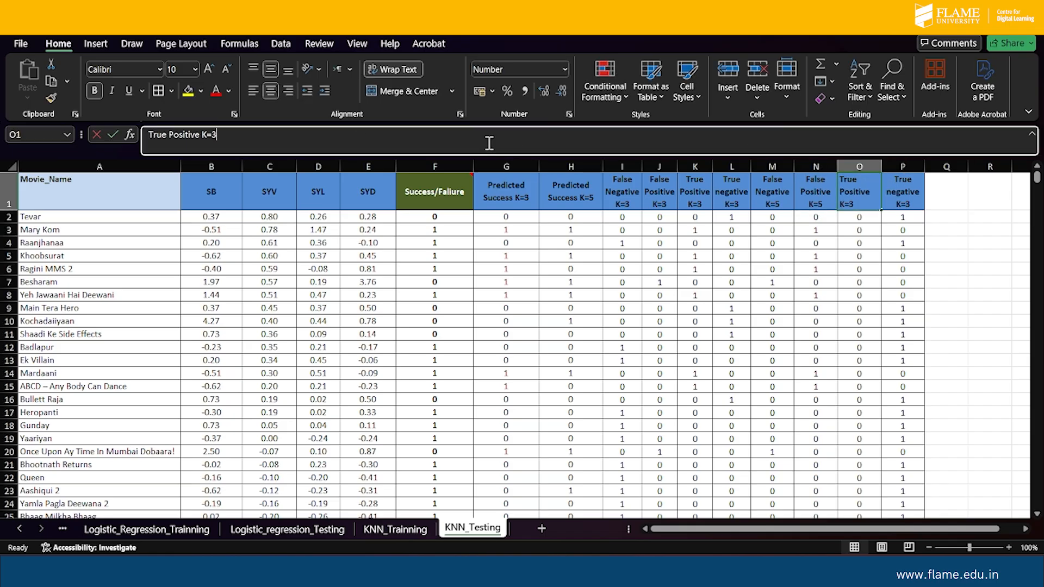
key(BackSpace)
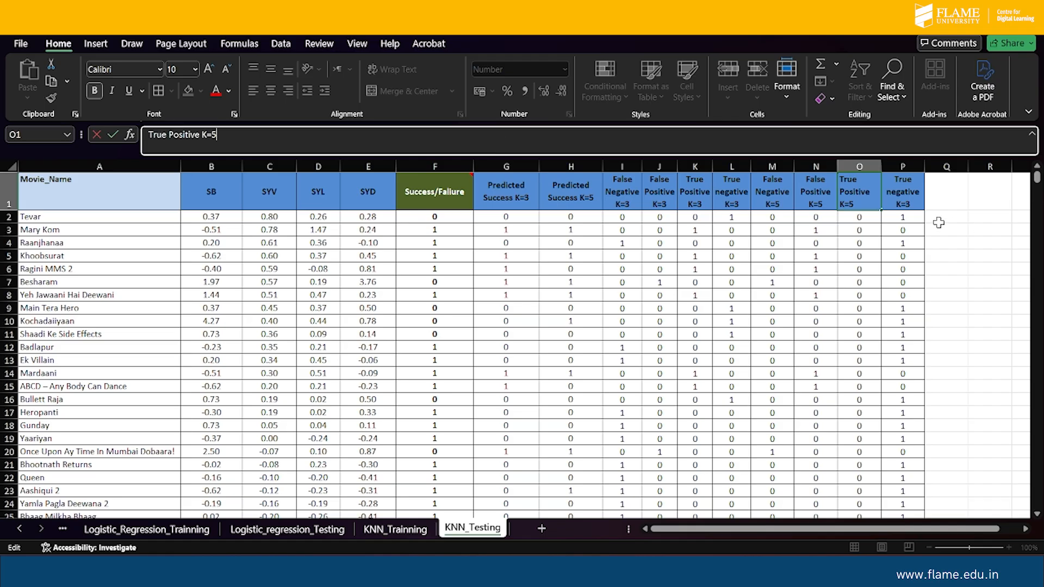
click(904, 197)
click(393, 138)
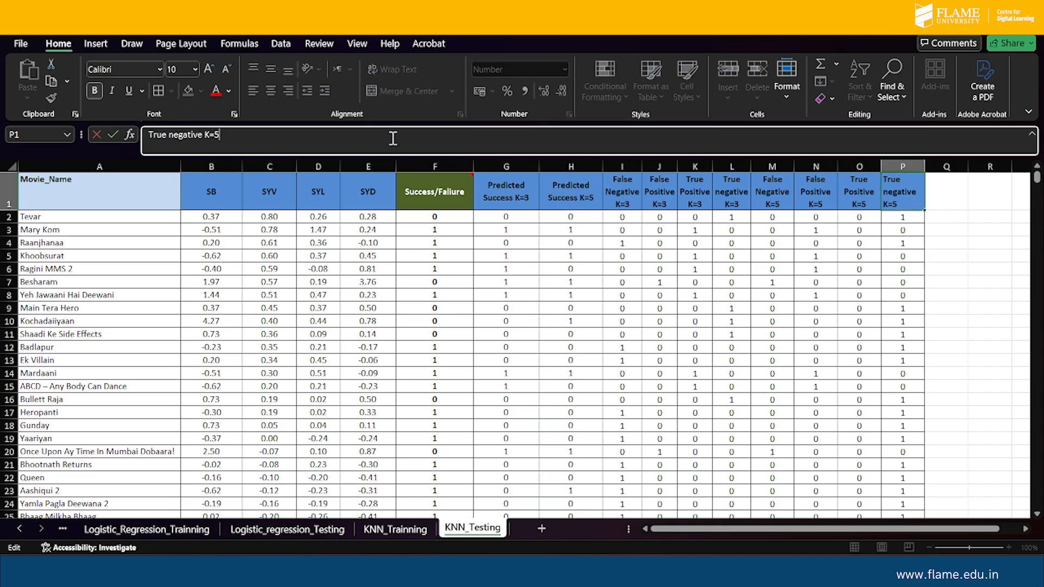
key(Return)
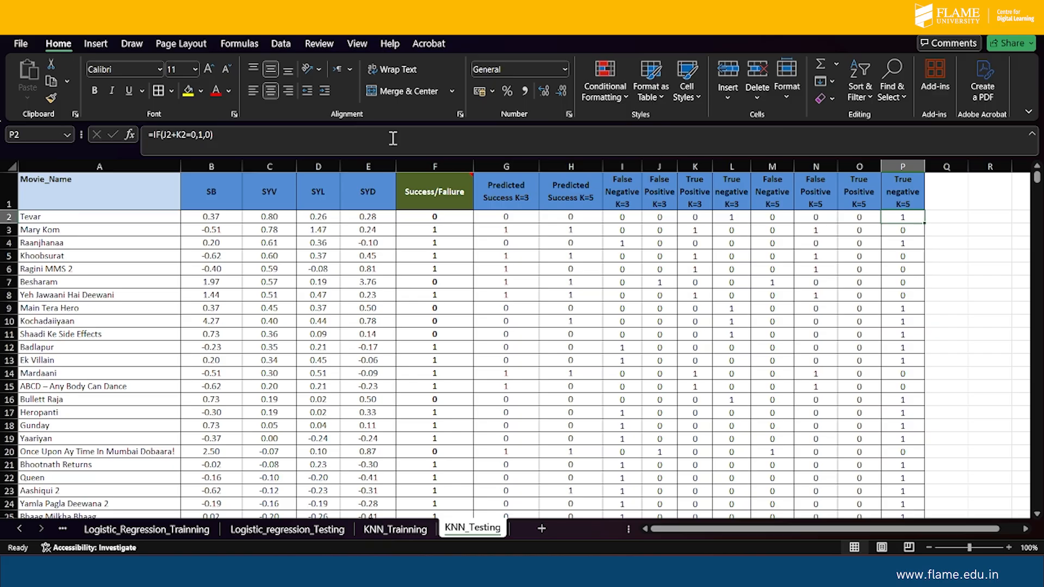
Change the False Negative K=5 formula in M2 to =IF(F2-H2>0,1,0) and fill it down the column for all test movies.
click(778, 217)
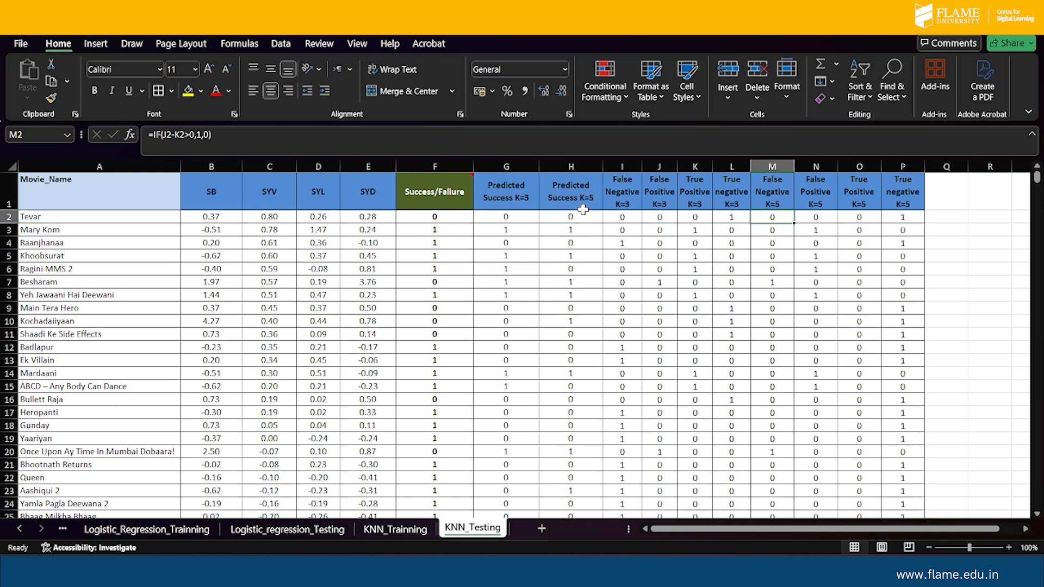
click(169, 136)
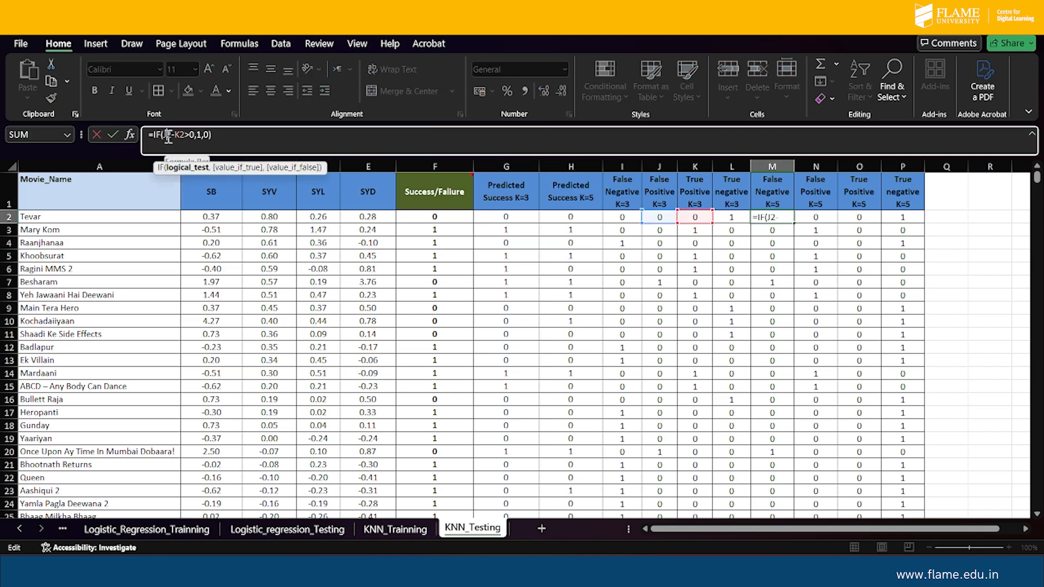
key(BackSpace)
text(F)
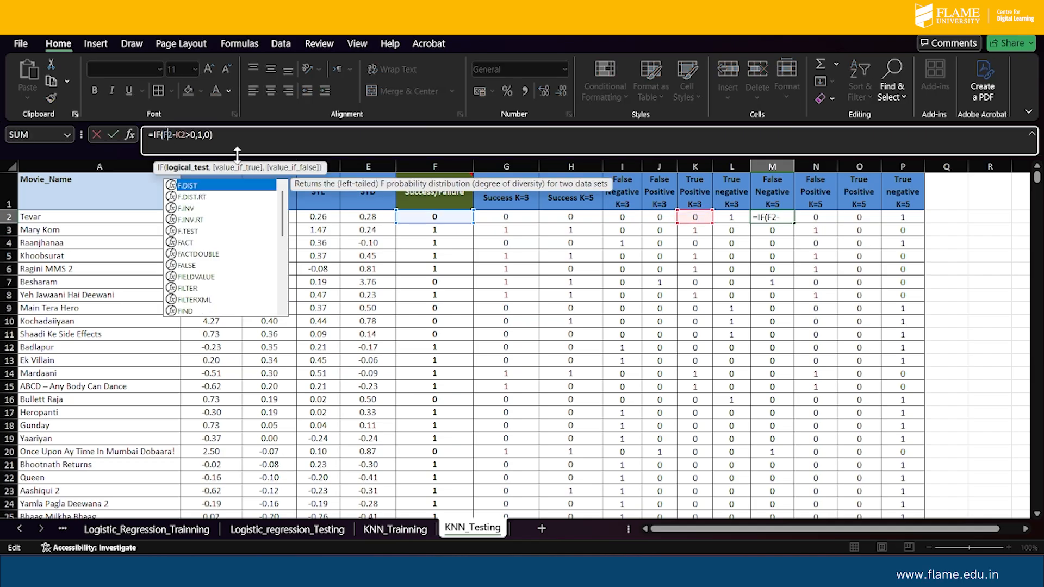
click(182, 135)
key(BackSpace)
text(H)
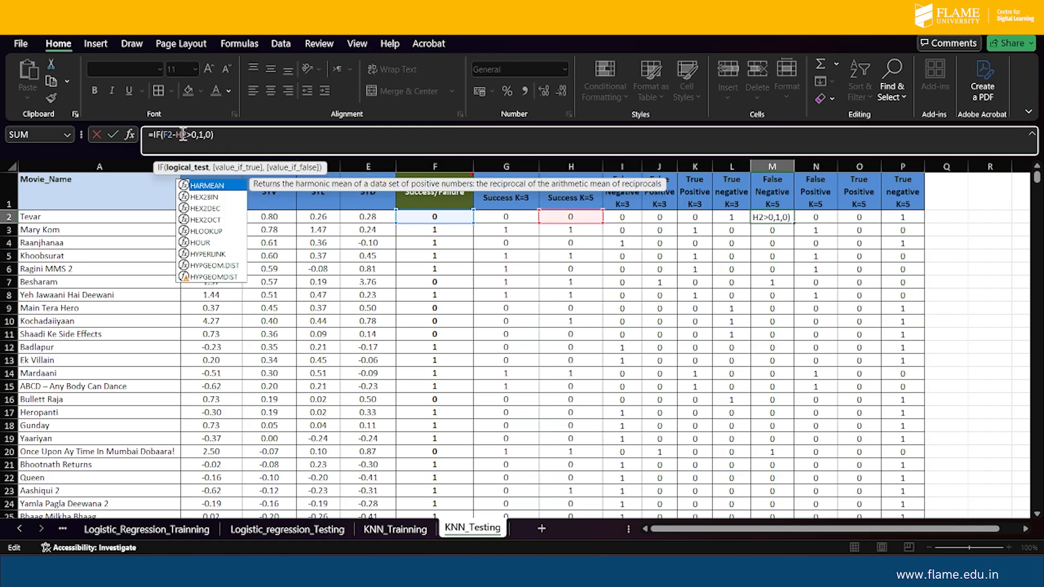
key(Return)
click(777, 216)
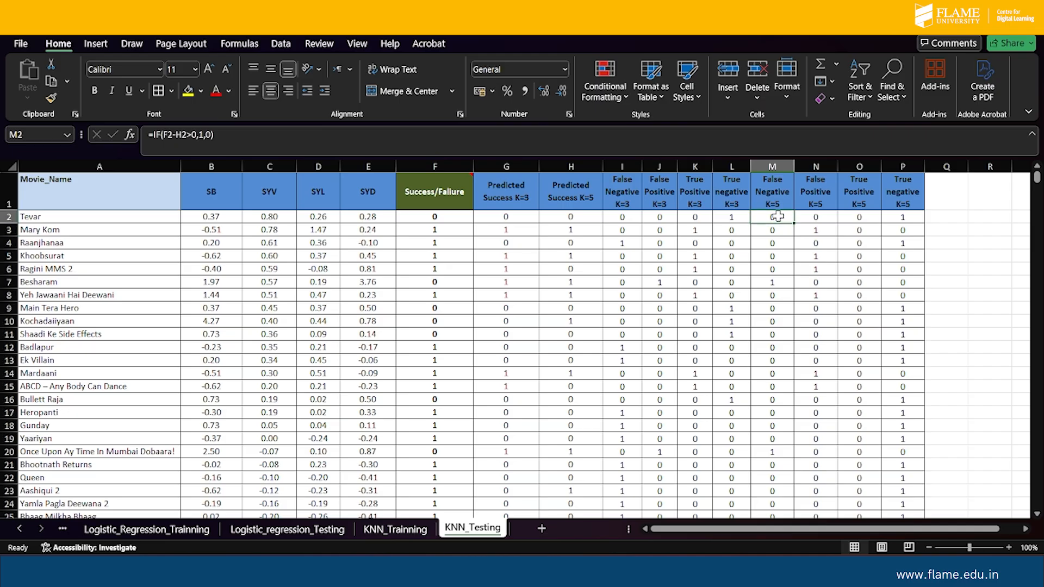
double_click(795, 224)
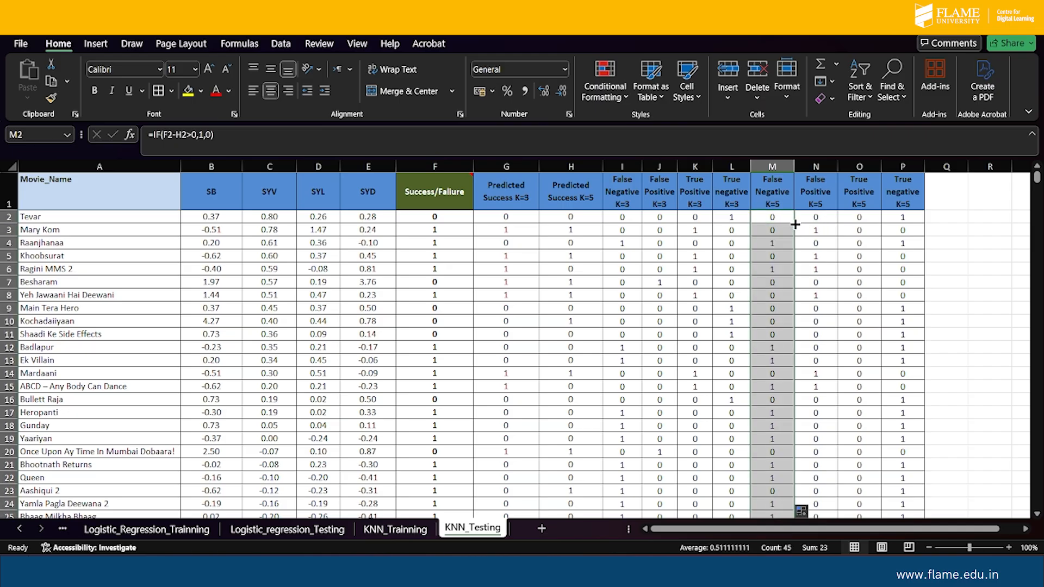
click(815, 217)
click(771, 217)
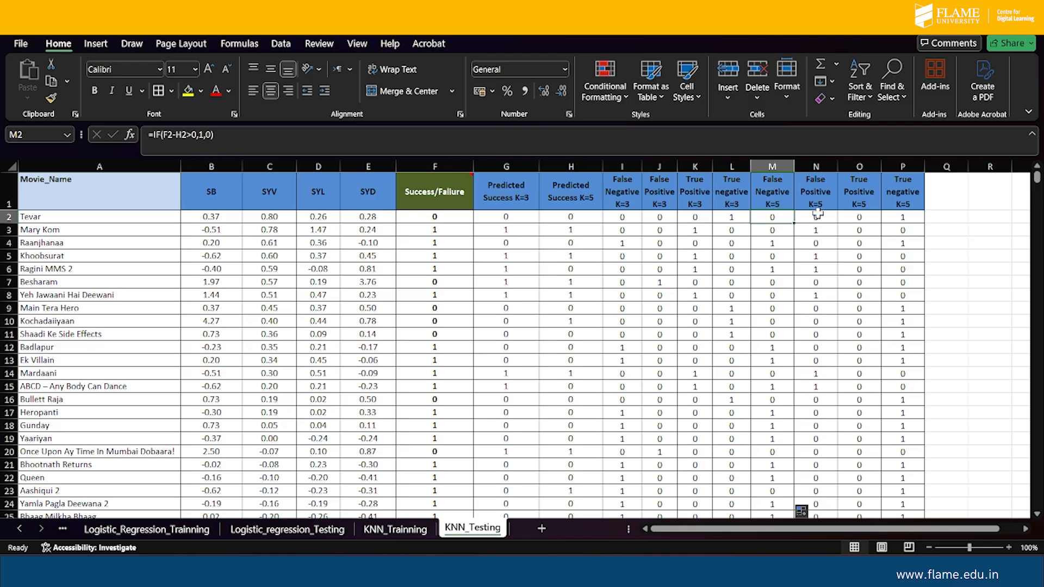
Change the False Positive K=5 formula in N2 to =IF(F2-H2<0,1,0) and fill it down the column for all test movies.
click(828, 220)
click(169, 135)
key(BackSpace)
text(F)
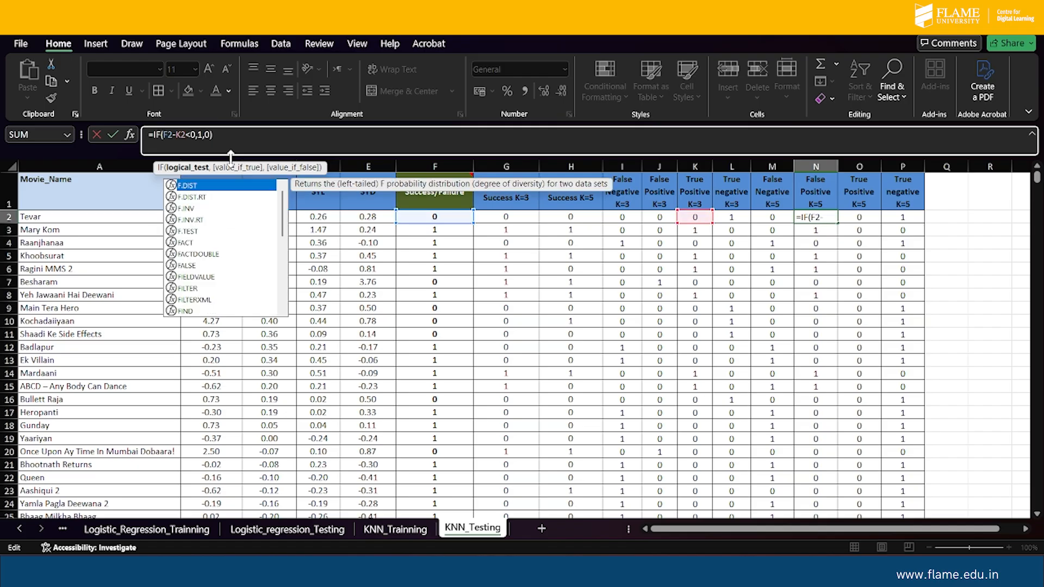
click(182, 135)
key(BackSpace)
text(H)
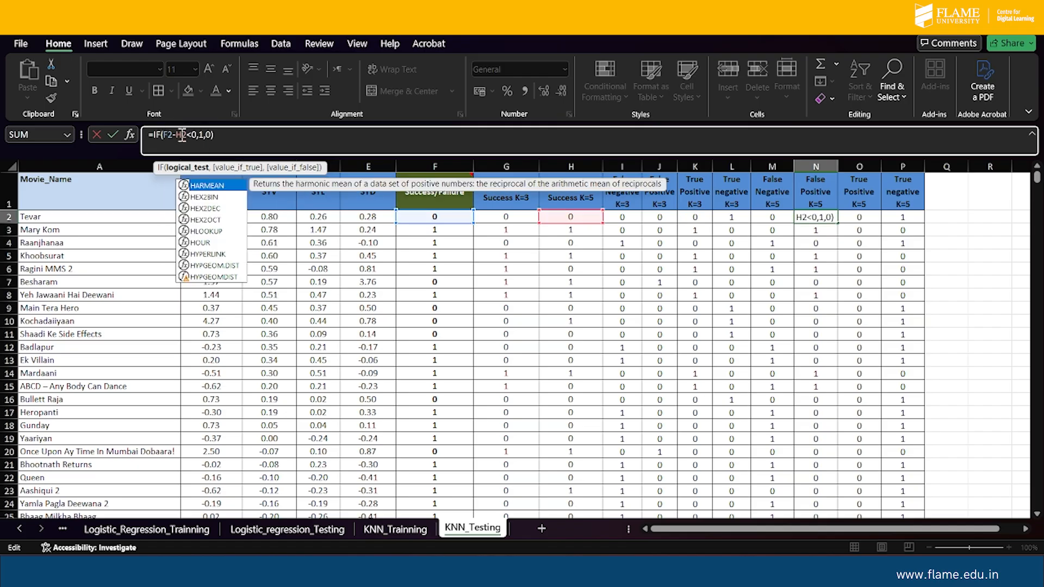
key(Return)
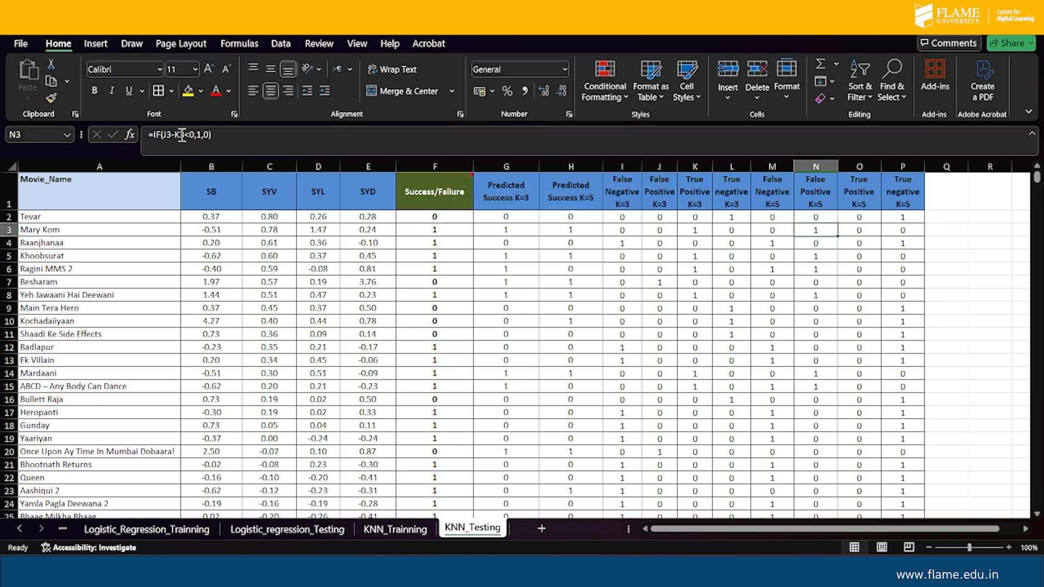
click(818, 216)
double_click(838, 225)
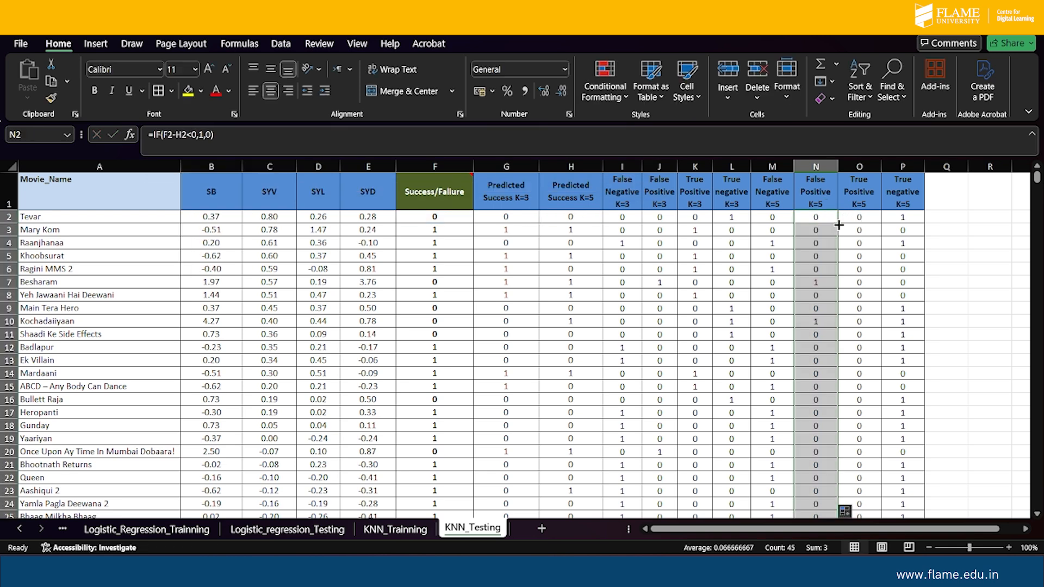
Change the True Positive K=5 formula in O2 to =IF(F2+H2=2,1,0) and fill it down the column for all test movies.
click(863, 217)
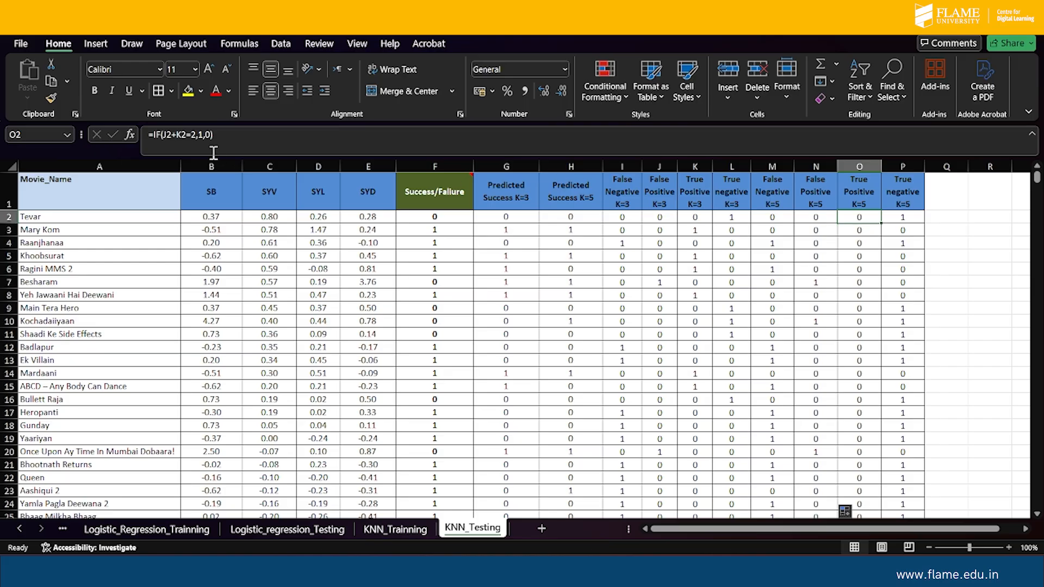
click(166, 136)
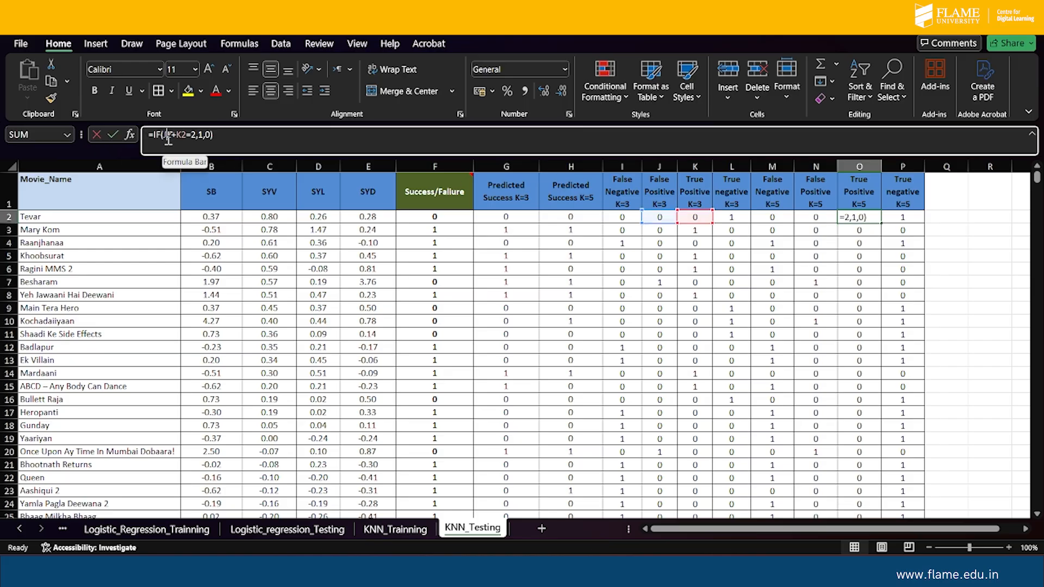
key(BackSpace)
text(F)
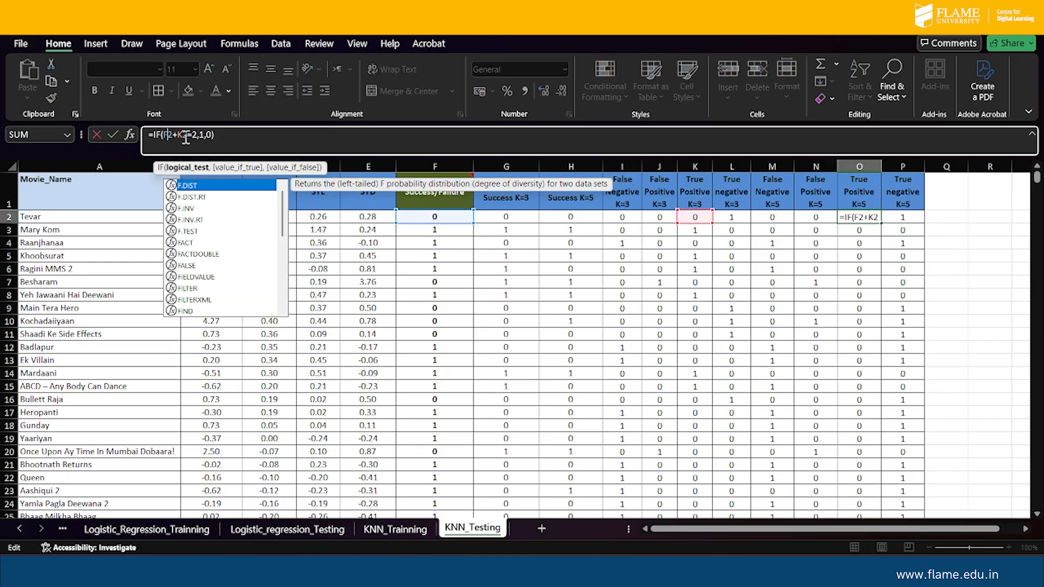
click(184, 136)
key(BackSpace)
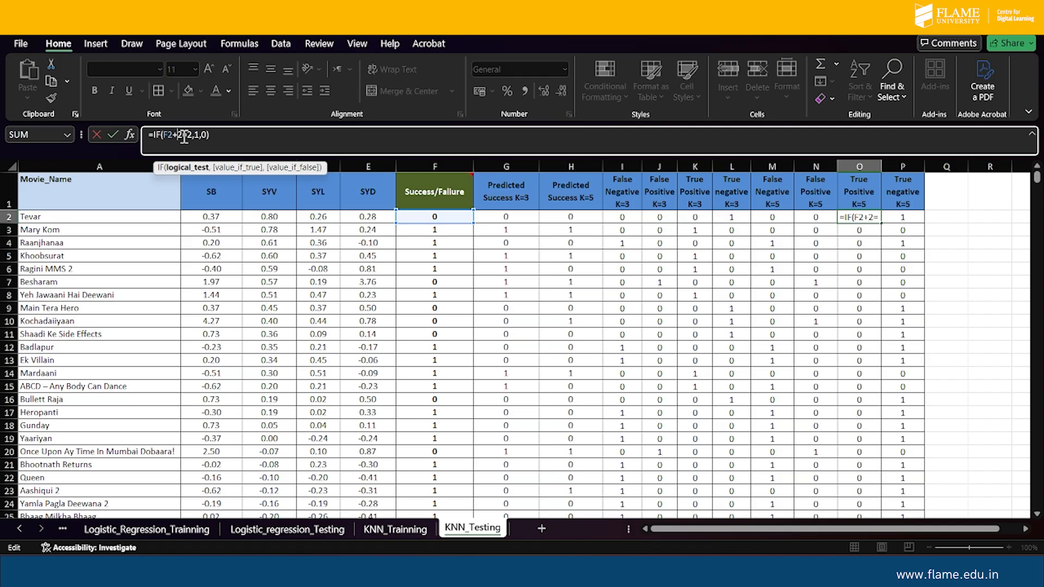
text(H)
key(Return)
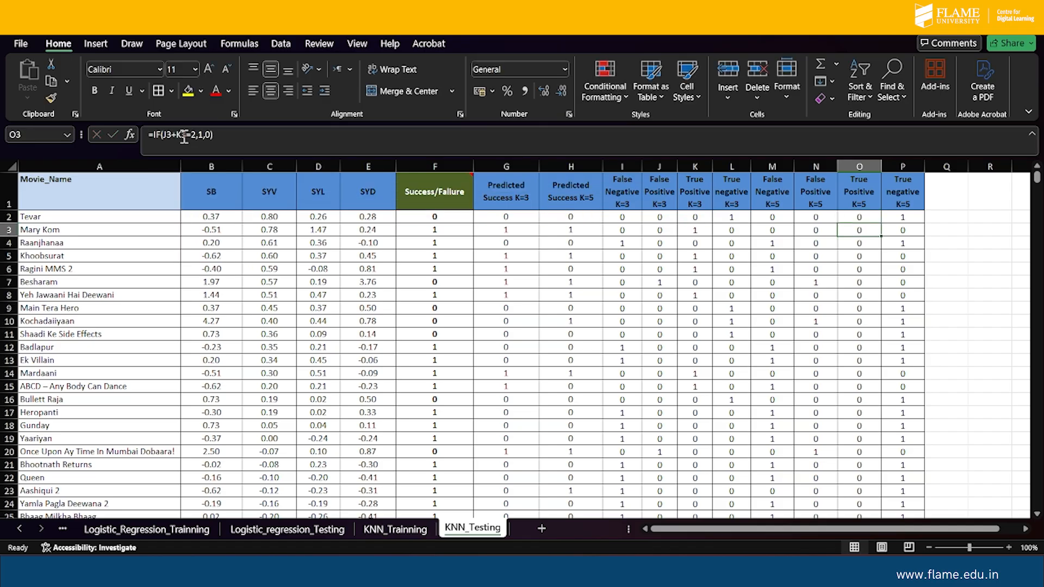
click(871, 217)
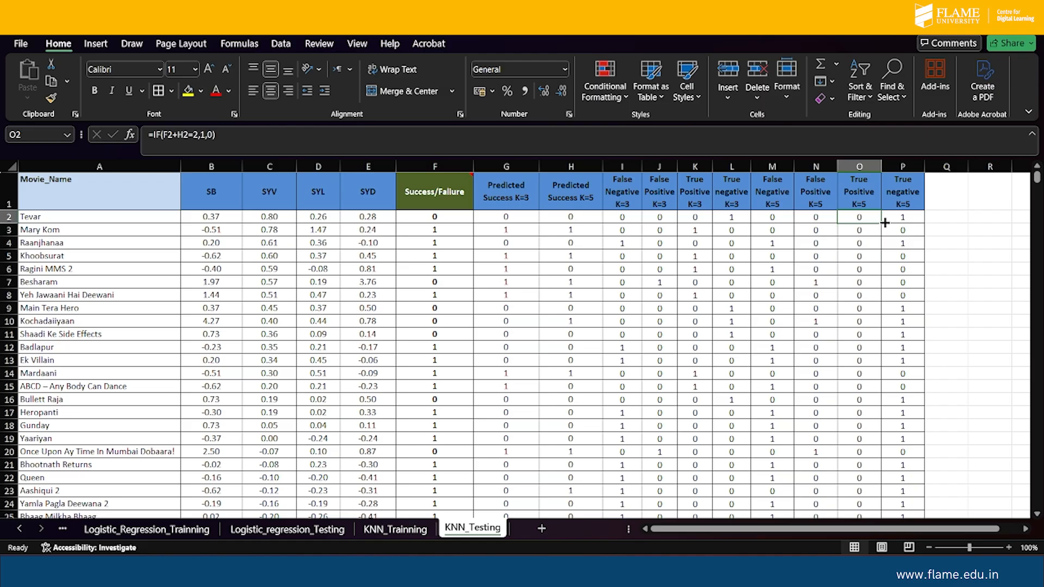
double_click(880, 222)
Change the True negative K=5 formula in P2 to =IF(F2+H2=0,1,0), fill it down the column and check the column totals.
click(909, 216)
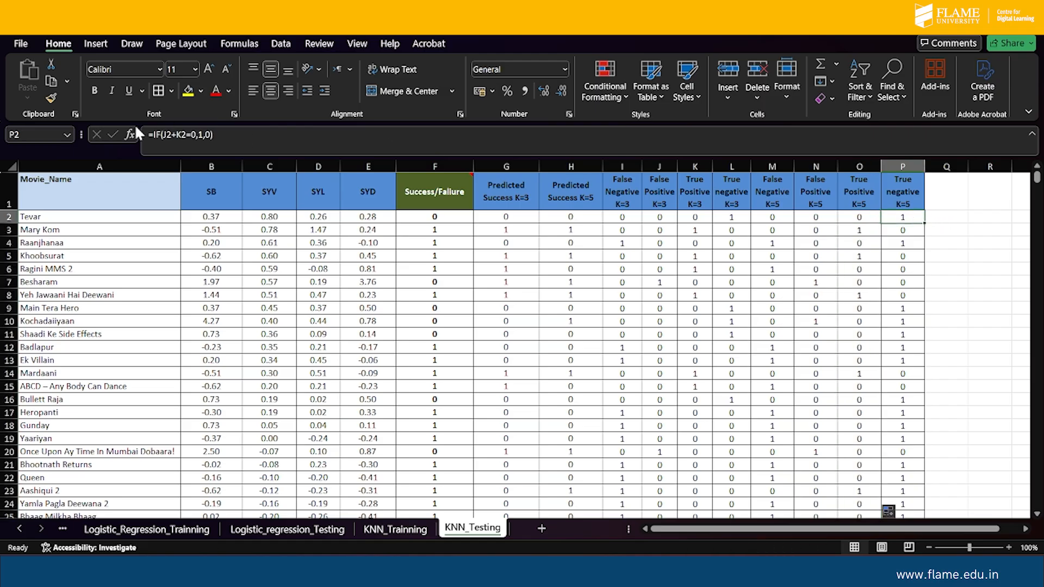
click(168, 134)
key(BackSpace)
text(F)
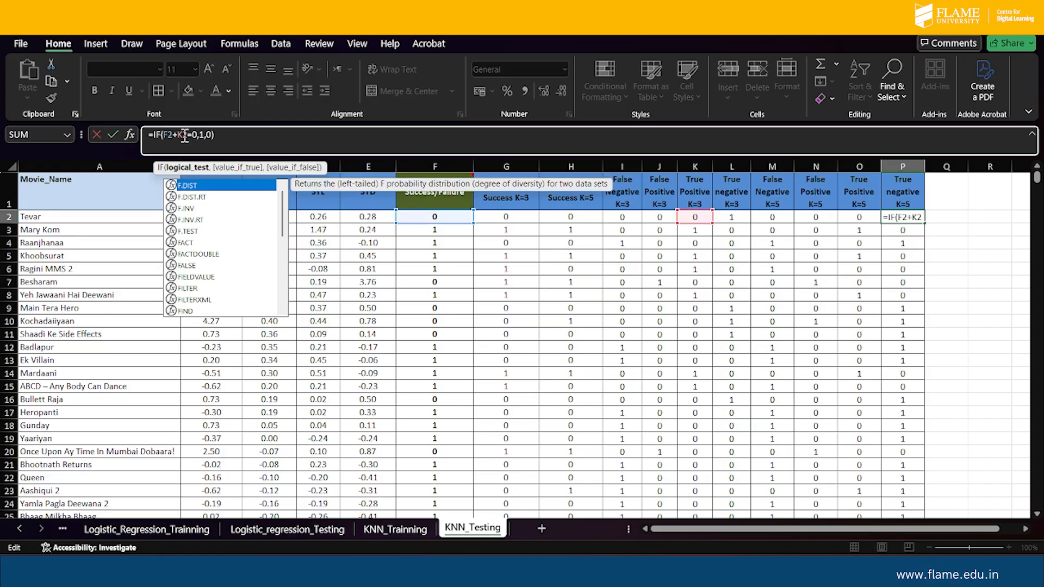
click(185, 135)
key(BackSpace)
text(H)
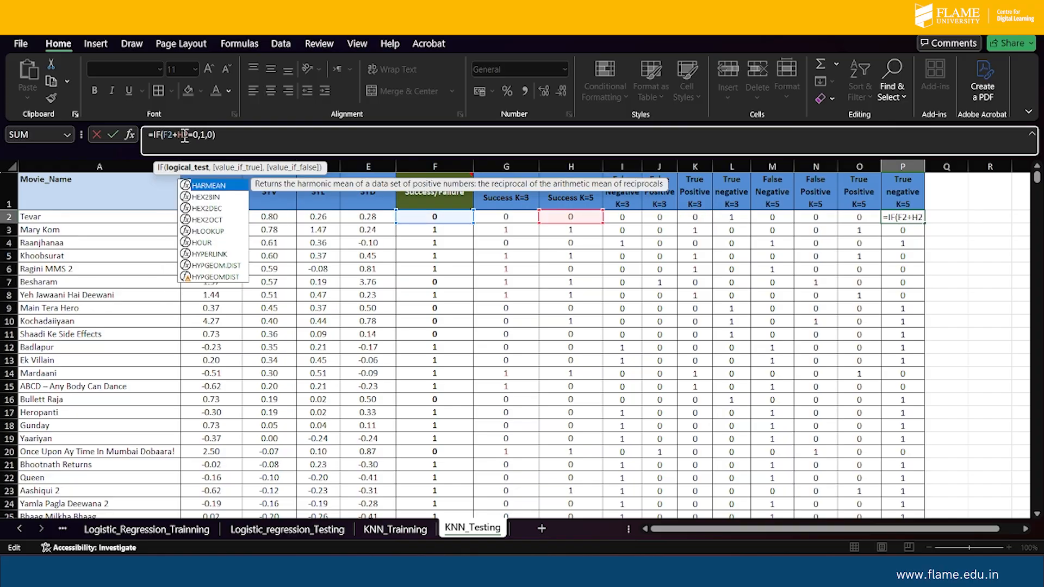
key(Return)
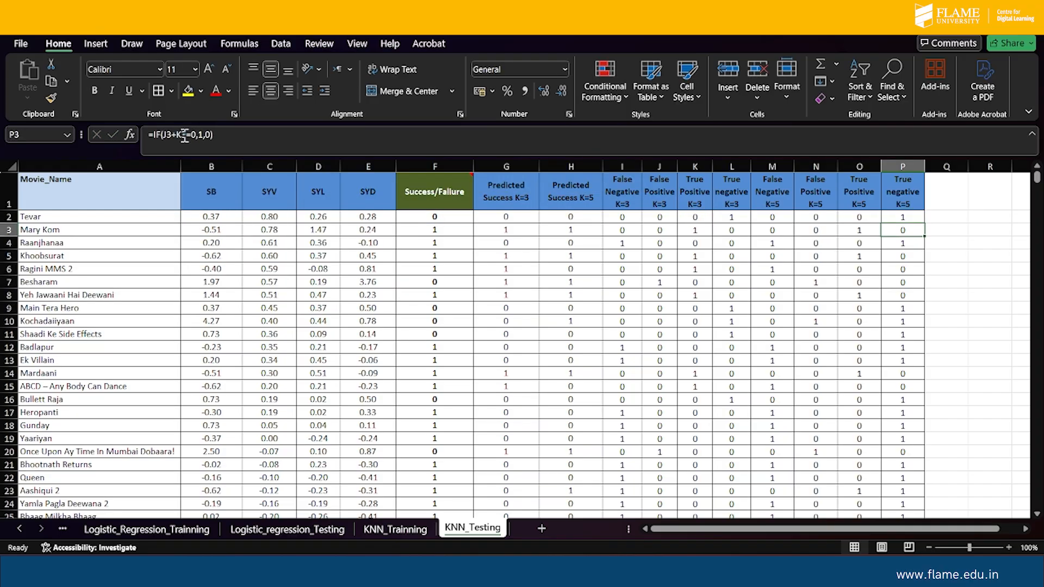
click(915, 216)
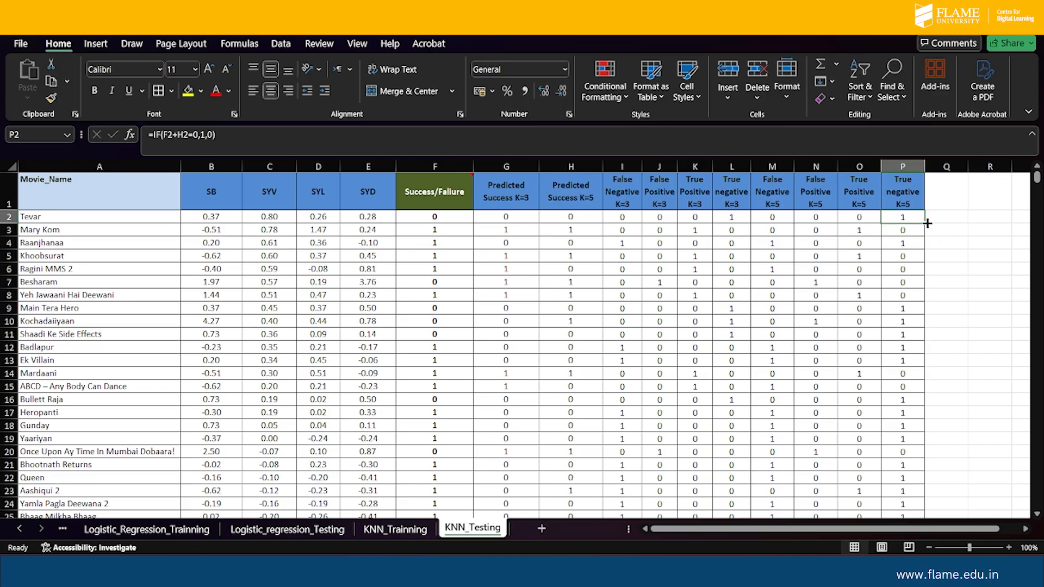
double_click(927, 223)
scroll(875, 383, down, 4)
scroll(875, 383, down, 5)
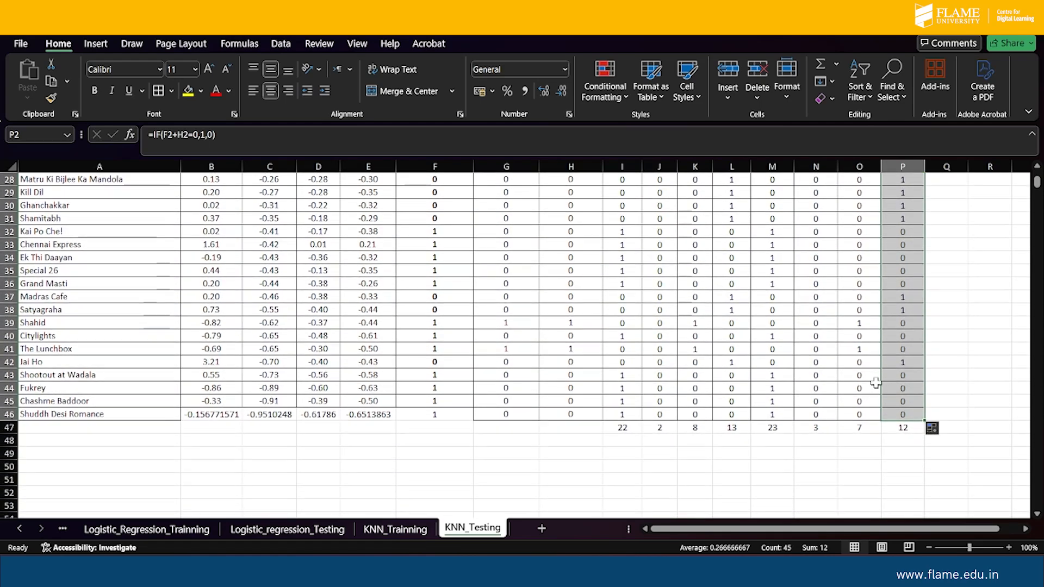
scroll(875, 383, up, 9)
Copy the actual/predicted confusion matrix O4:R7 from the Logistic_regression_Testing sheet and paste it at T4 on KNN_Testing.
scroll(875, 383, right, 4)
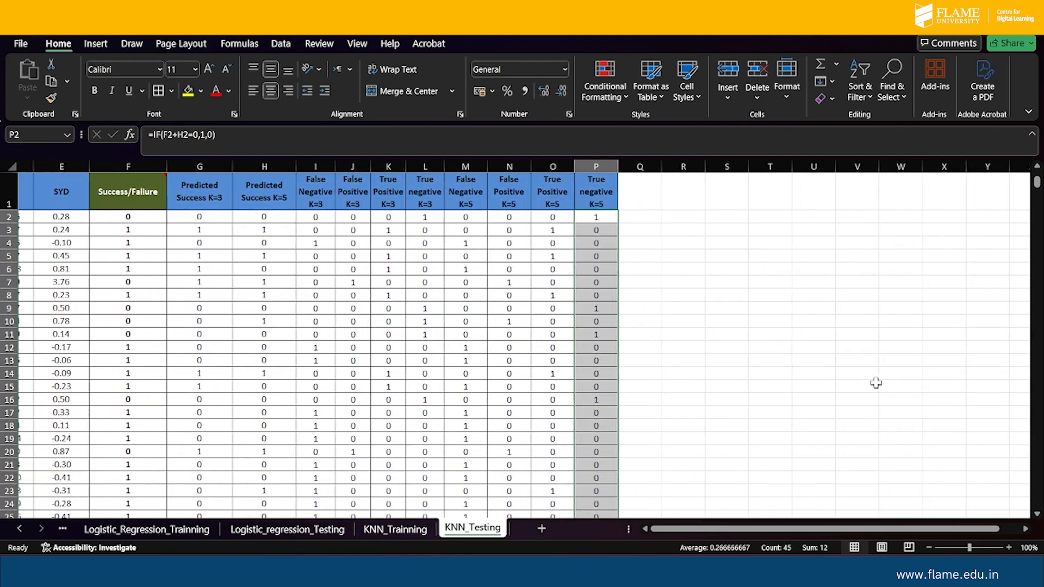
scroll(876, 383, right, 1)
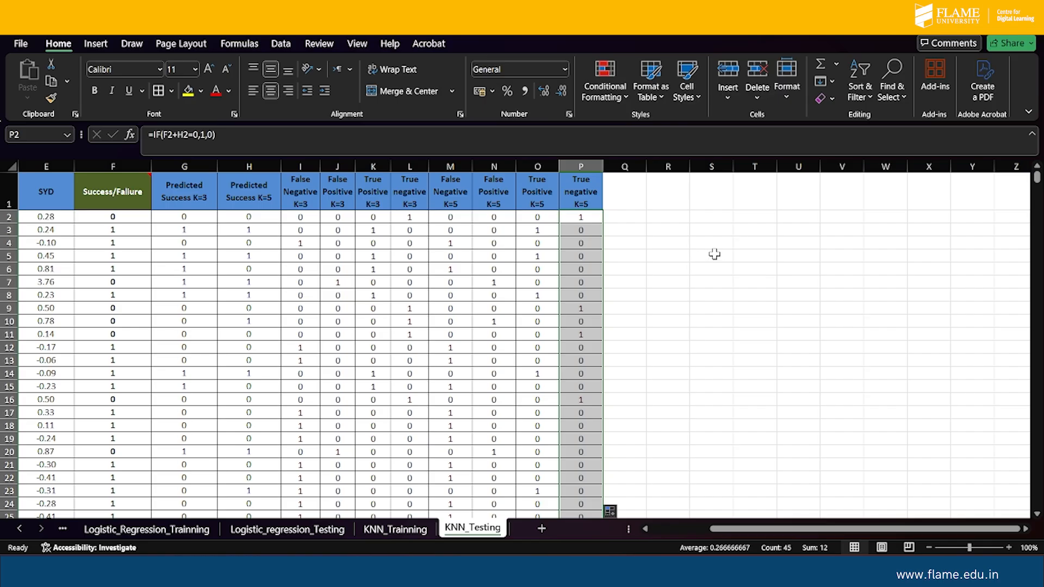
drag(750, 266, 845, 282)
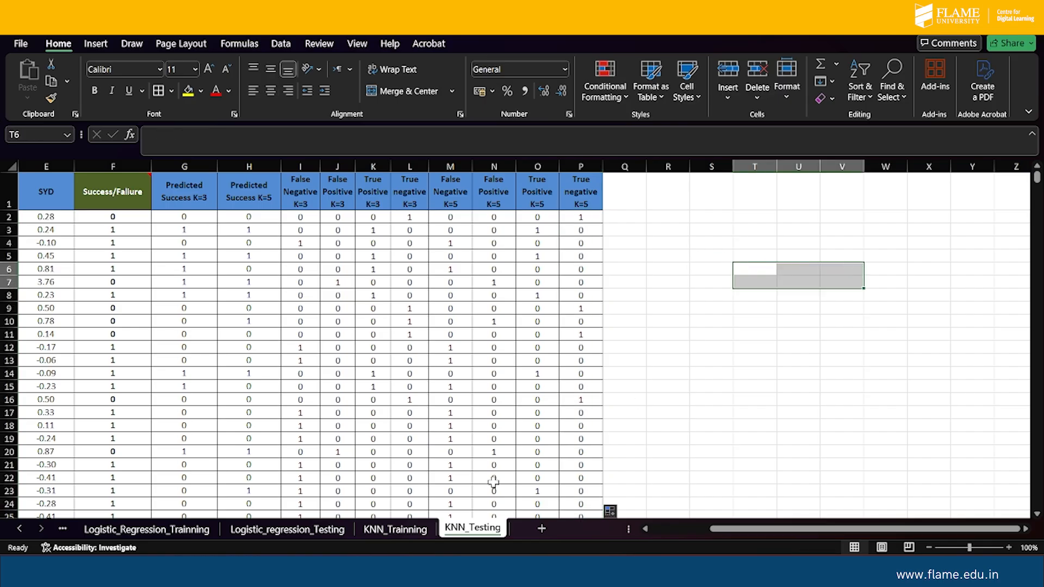
click(302, 530)
click(659, 228)
drag(659, 227, 793, 265)
key(ctrl+c)
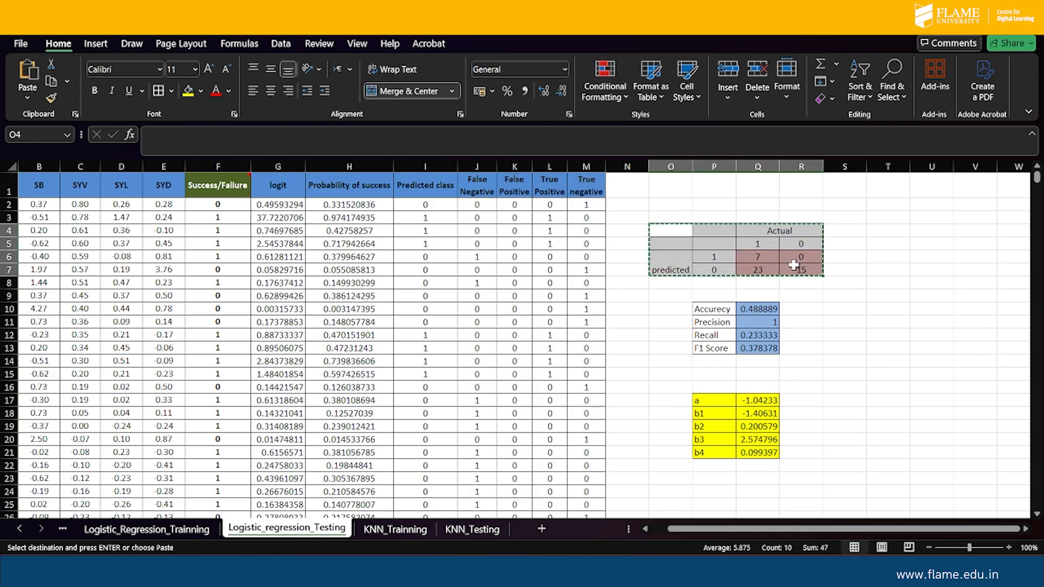
click(484, 523)
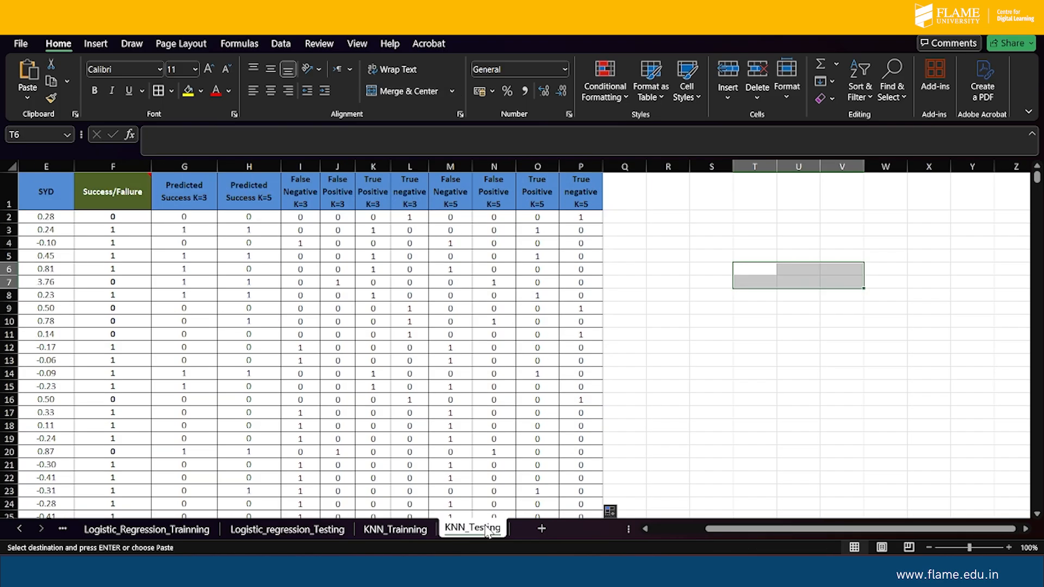
click(740, 240)
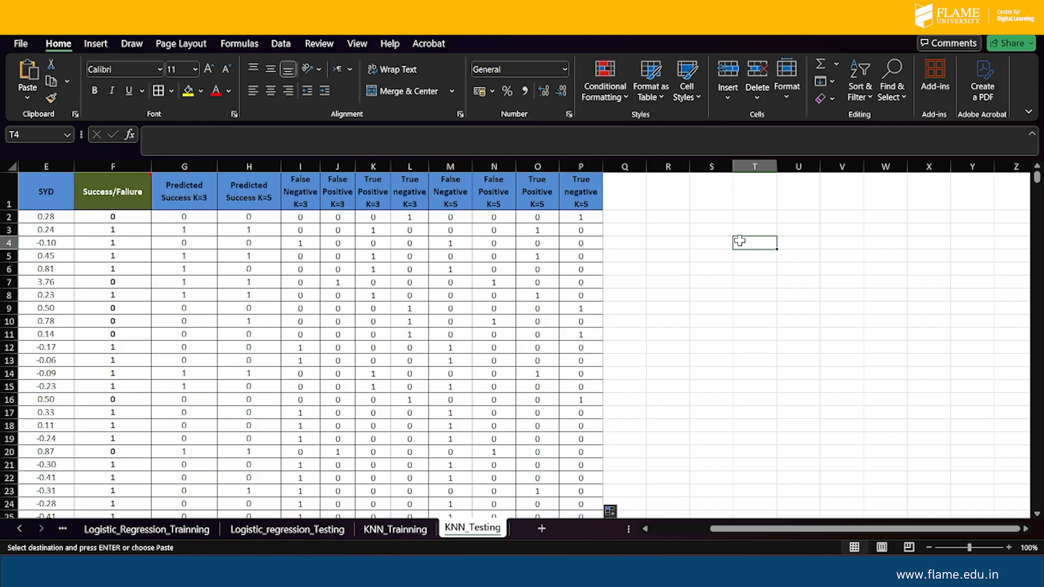
key(ctrl+v)
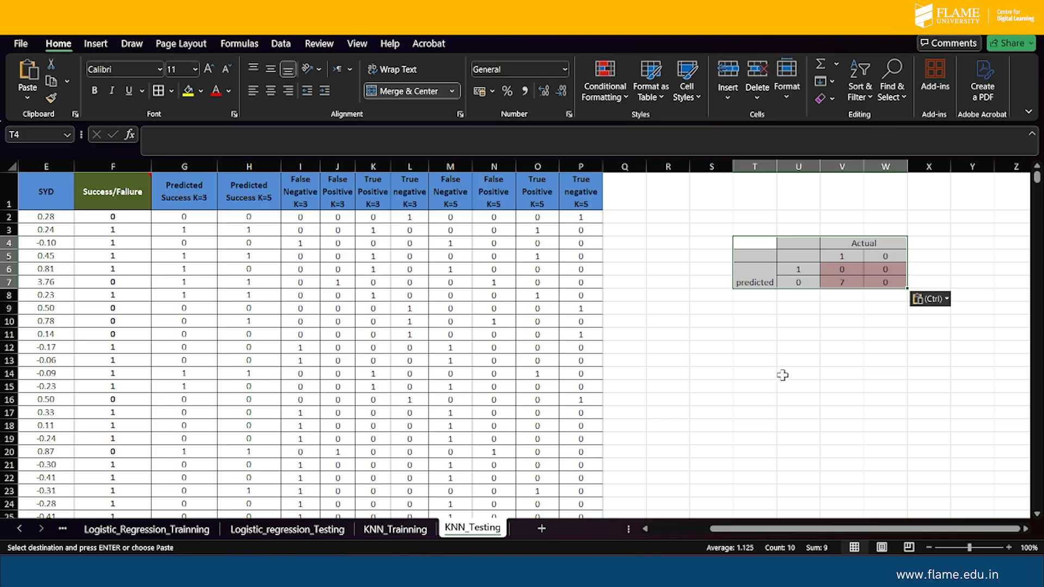
Paste a second copy of the confusion matrix at T15 on KNN_Testing.
click(756, 348)
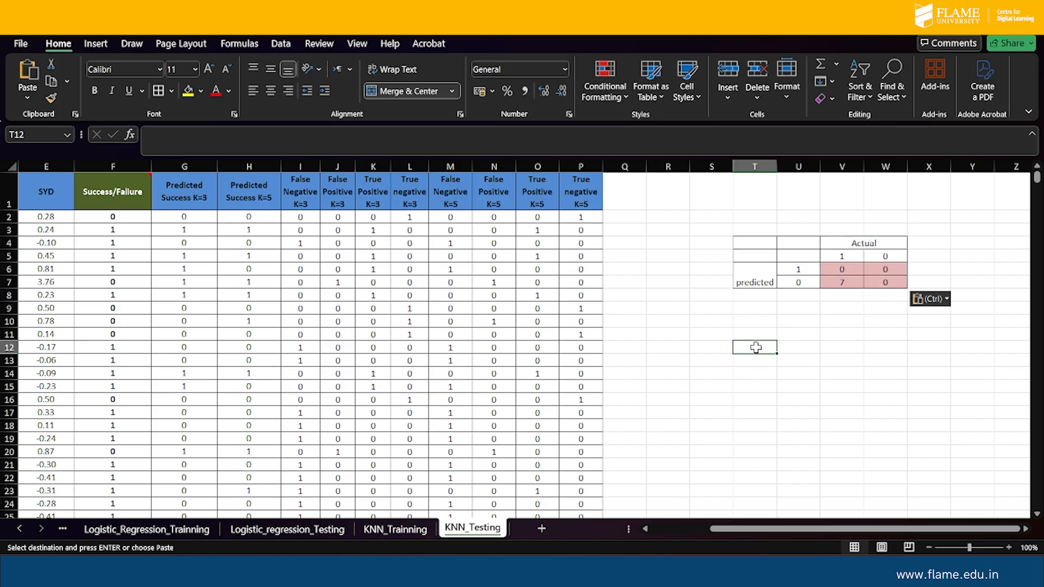
click(756, 385)
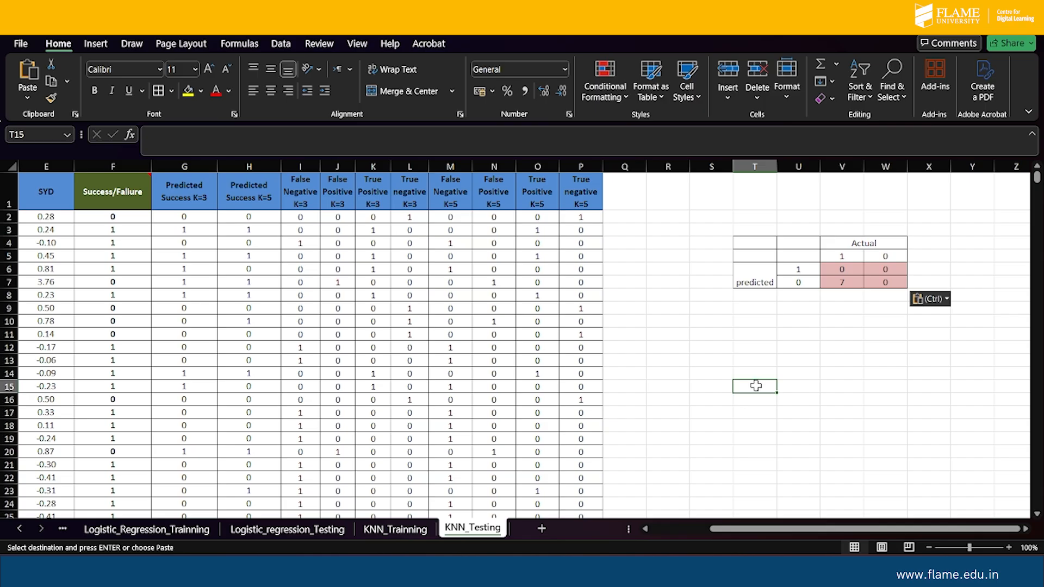
key(ctrl+v)
Merge and centre T2:W2 above the first matrix and enter the title "Confusion matrix for K=3".
drag(757, 216, 886, 218)
click(400, 93)
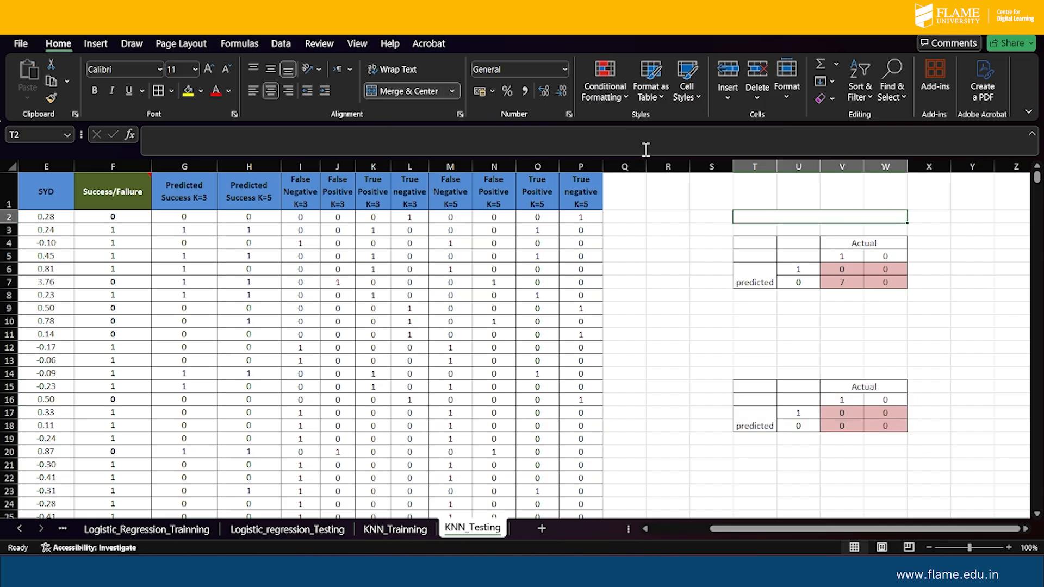
double_click(795, 216)
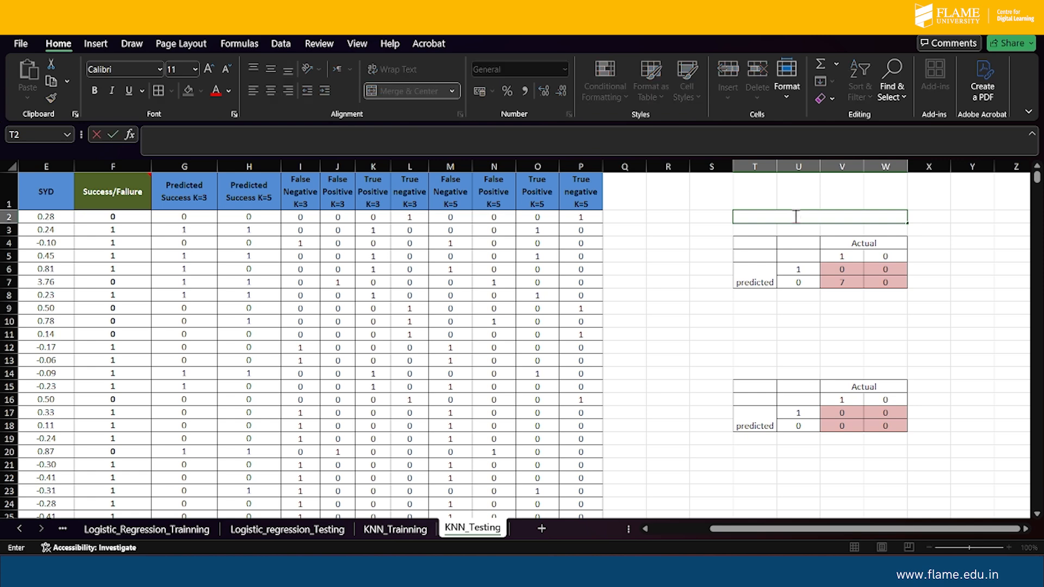
text(Confusion matrix)
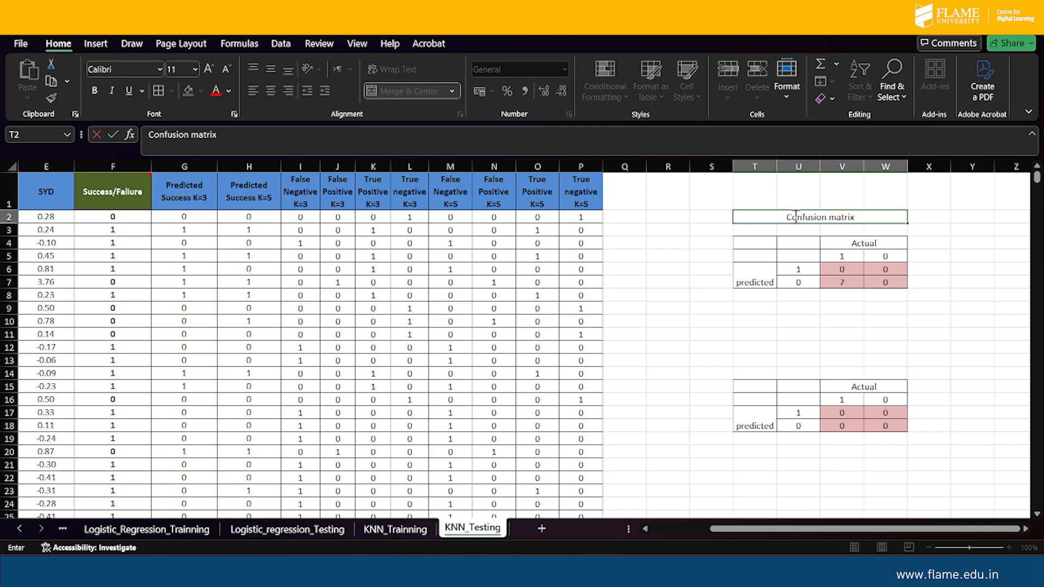
text( for K=3)
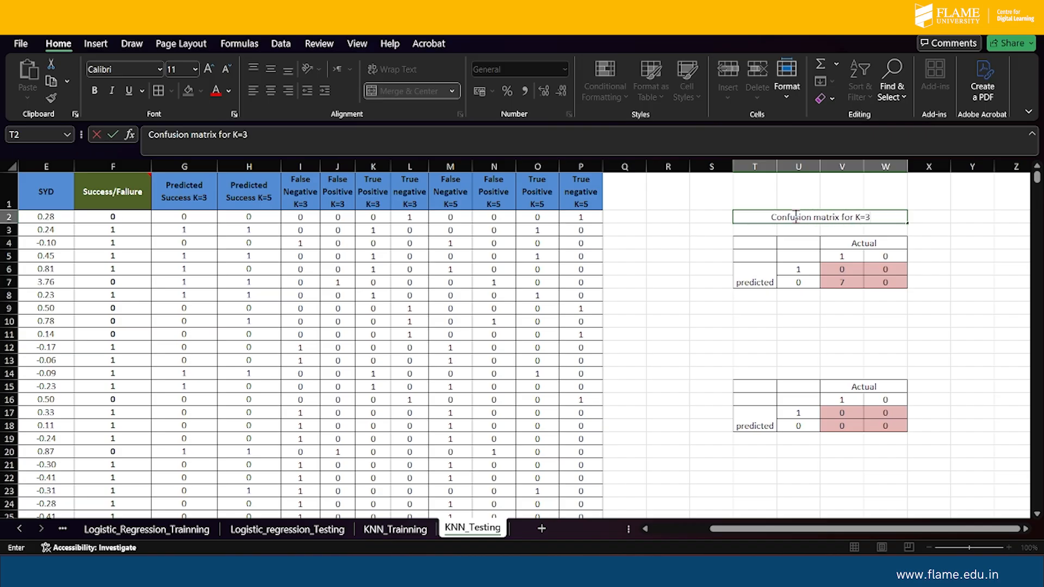
key(Return)
Merge and centre T13:W13 above the second matrix and enter the title "Confusion matrix for K=5".
drag(766, 357, 888, 359)
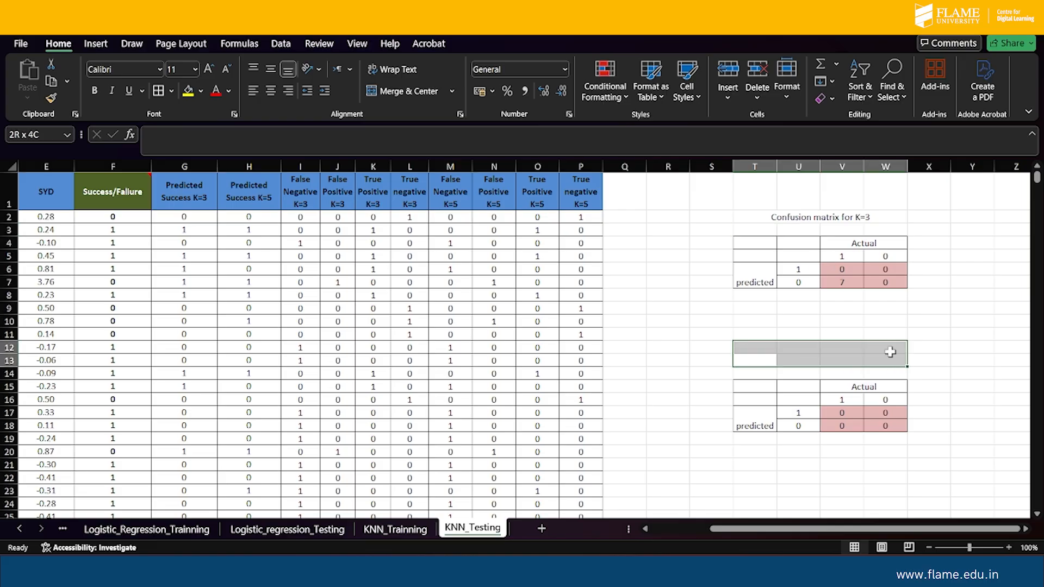
click(396, 84)
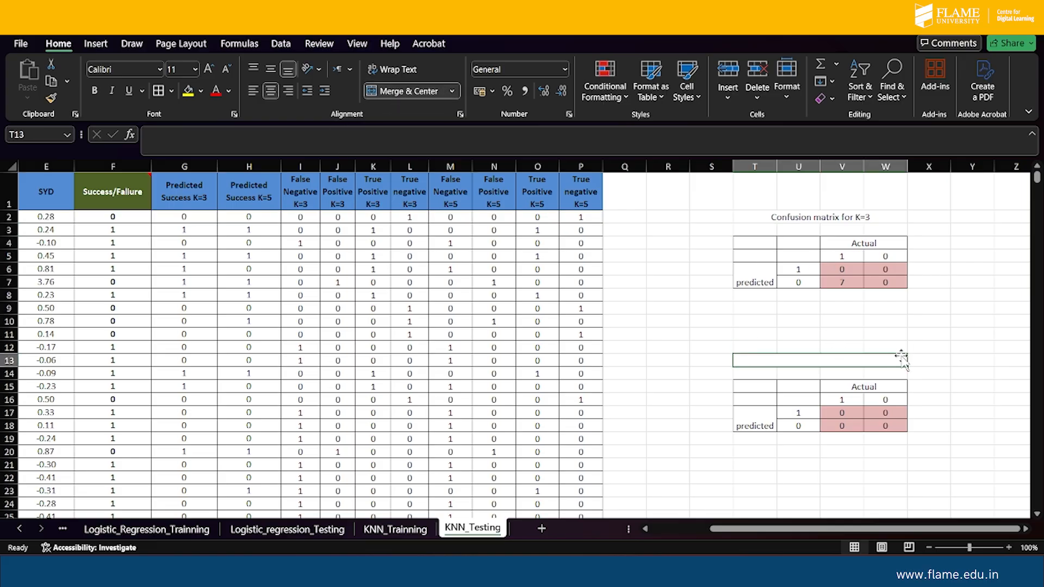
double_click(809, 363)
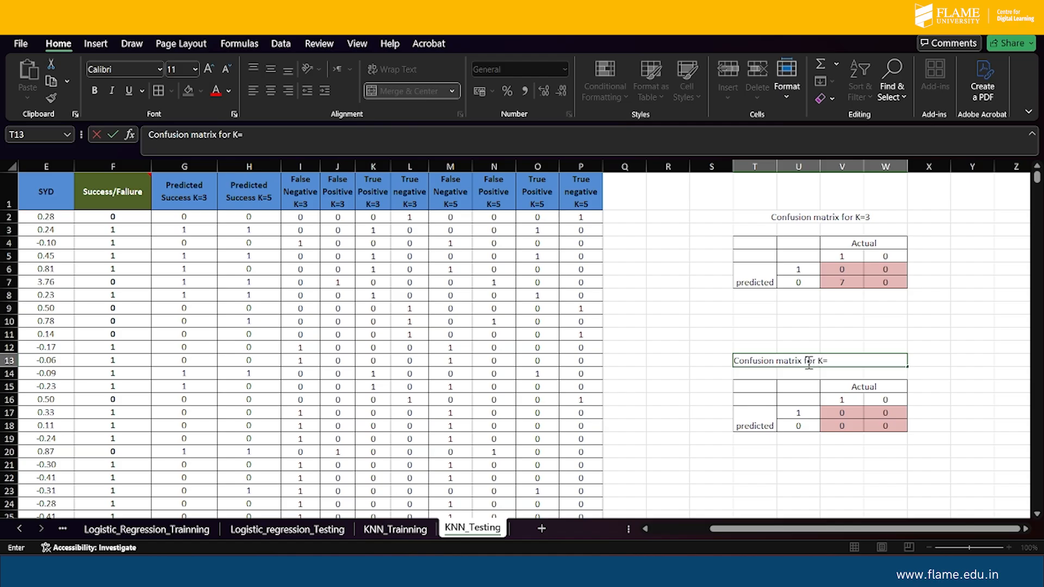
key(Return)
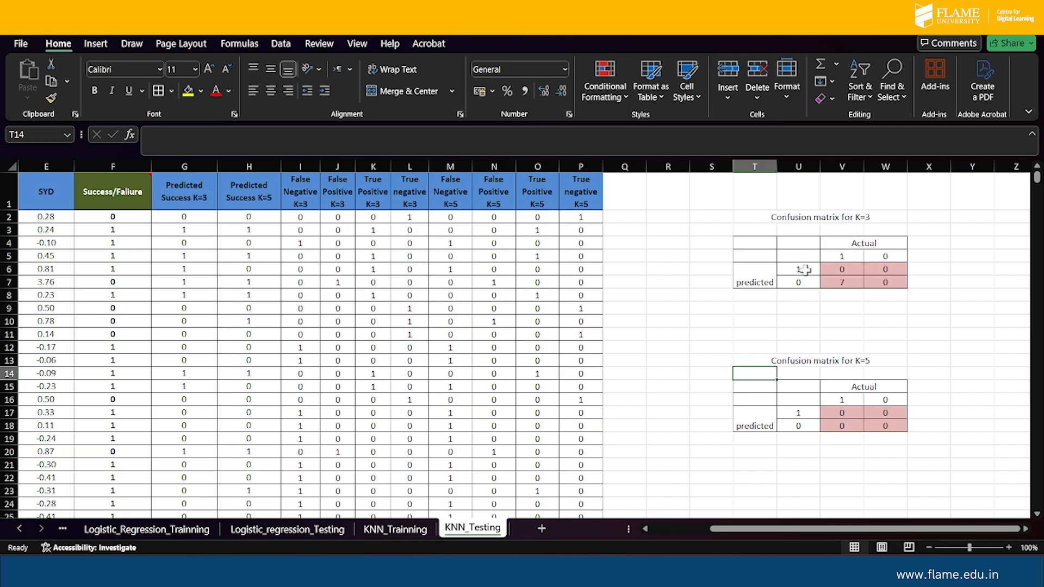
Link the predicted 1 / actual 1 cell V6 of the K=3 matrix to the True Positive K=3 total in K47.
click(843, 268)
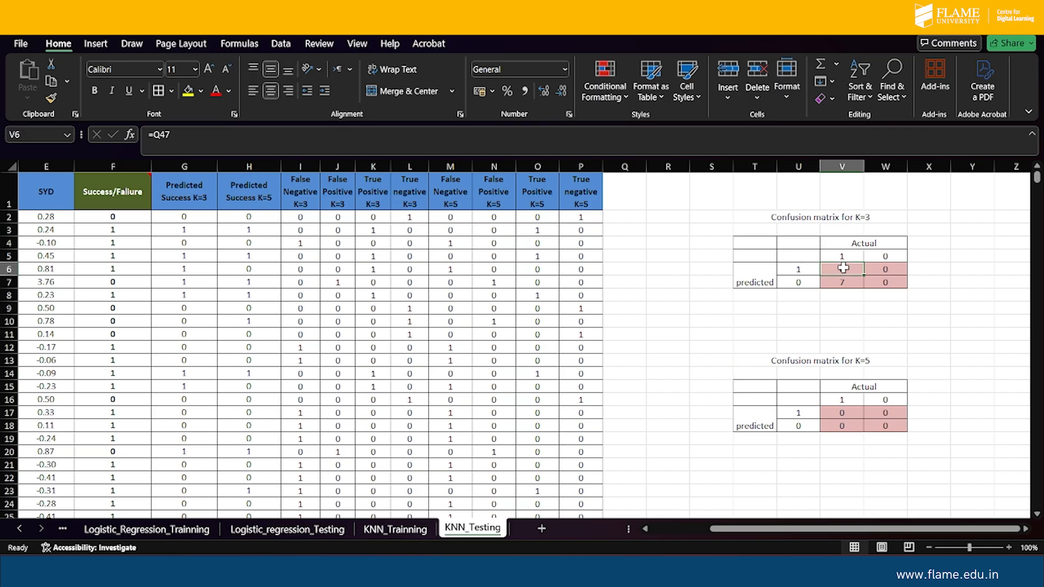
text(=)
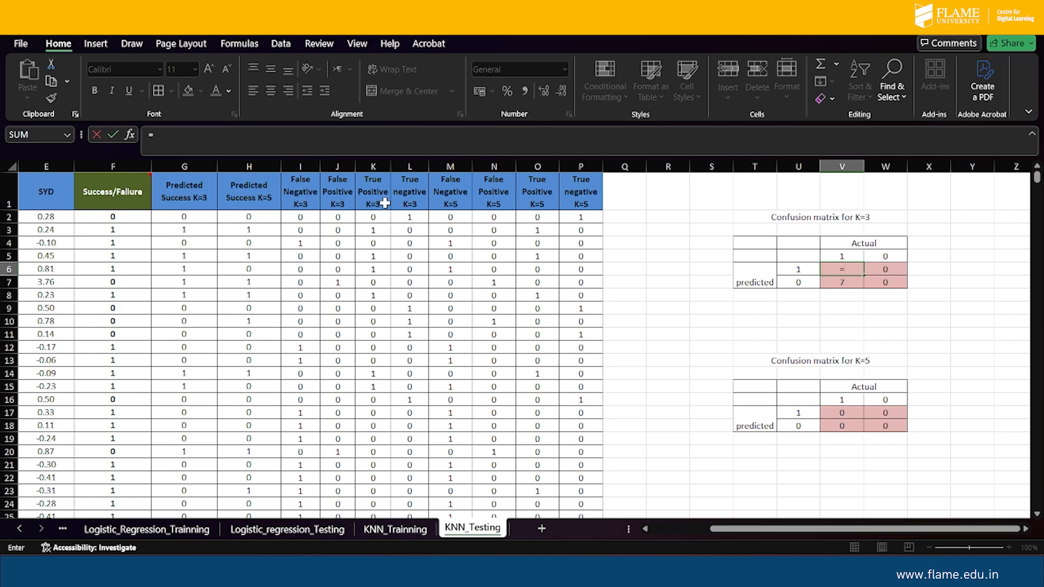
scroll(377, 351, down, 11)
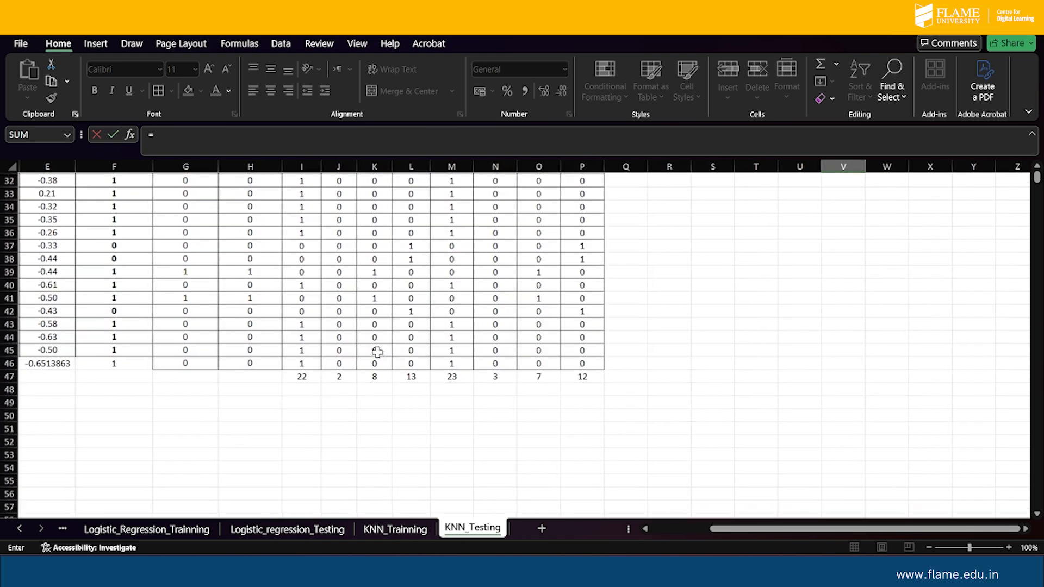
click(372, 362)
key(Return)
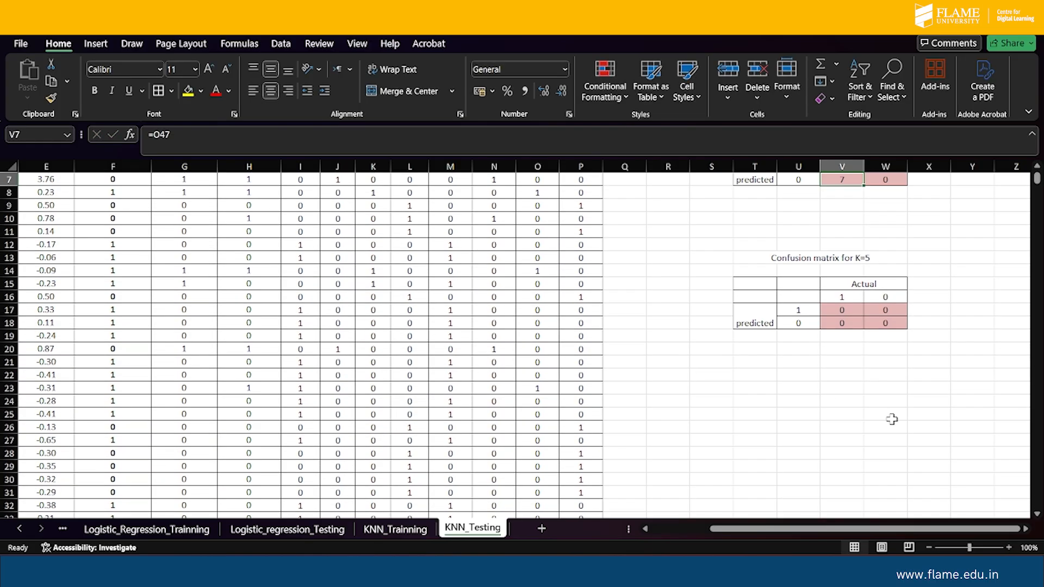
Link the predicted 0 / actual 0 cell W7 of the K=3 matrix to the True negative K=3 total with =L47.
scroll(892, 419, up, 2)
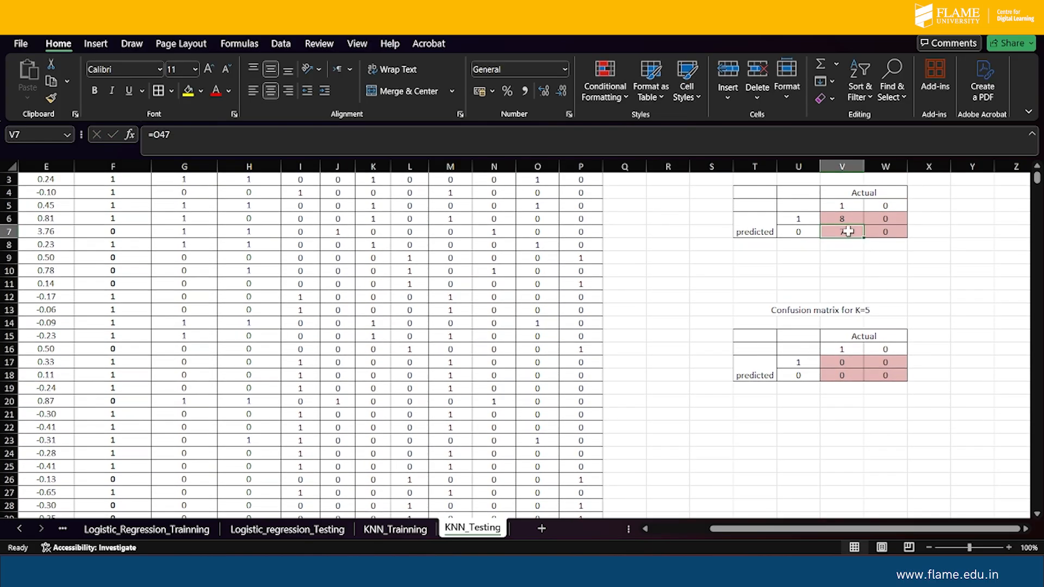
click(887, 232)
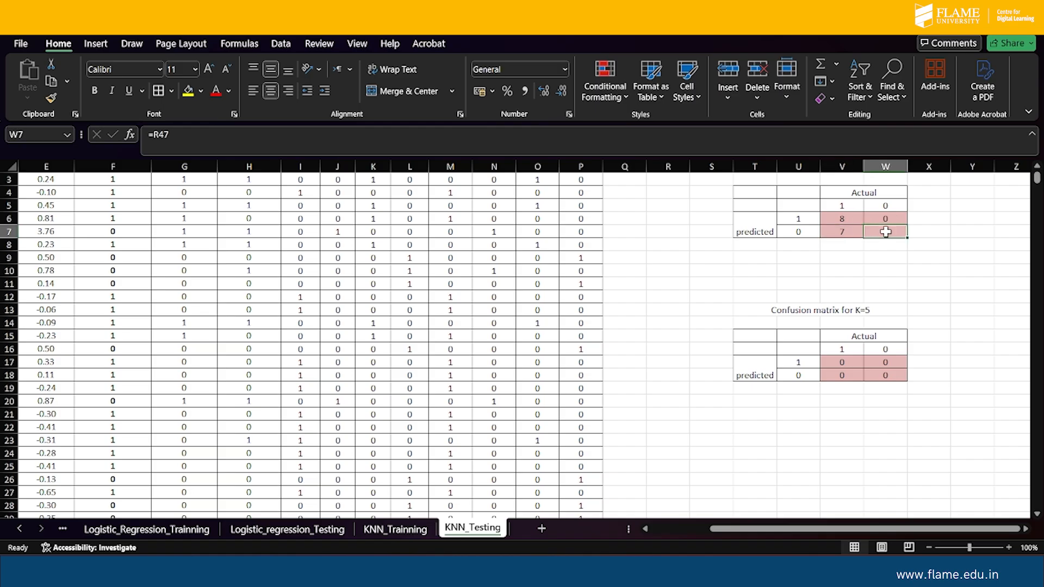
text(=)
scroll(451, 257, up, 1)
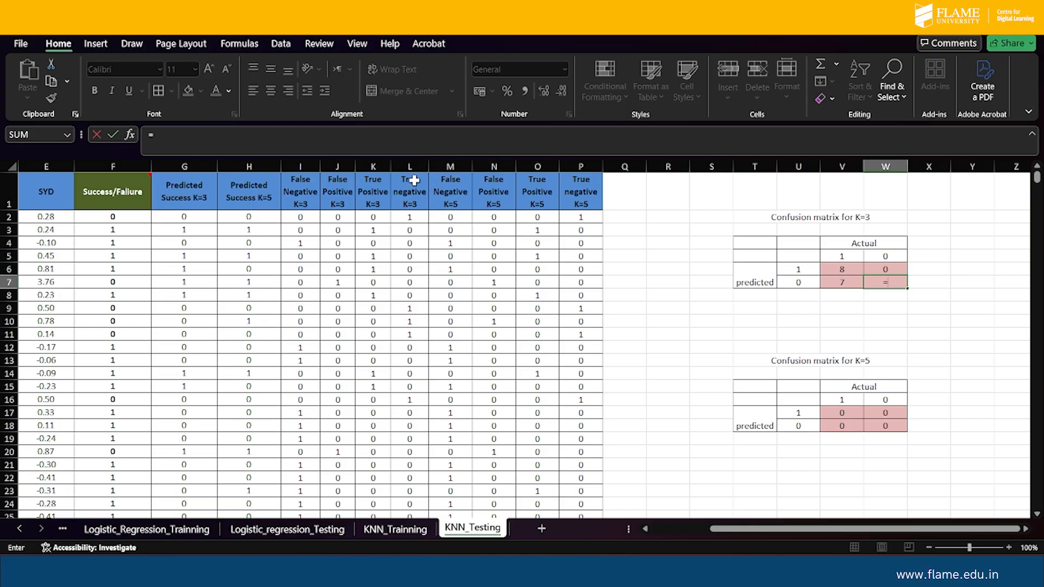
scroll(435, 380, down, 10)
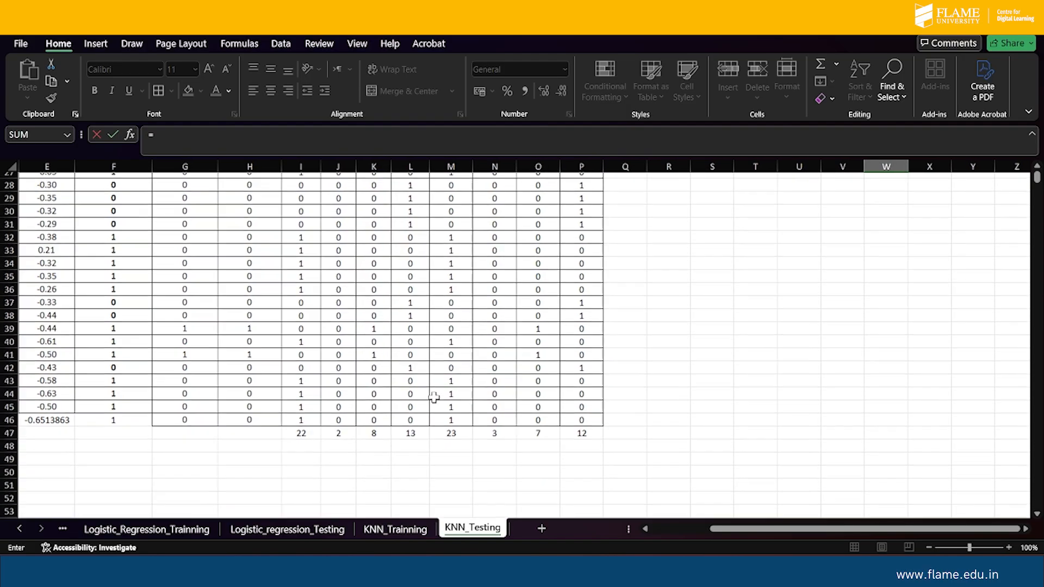
click(403, 390)
key(Return)
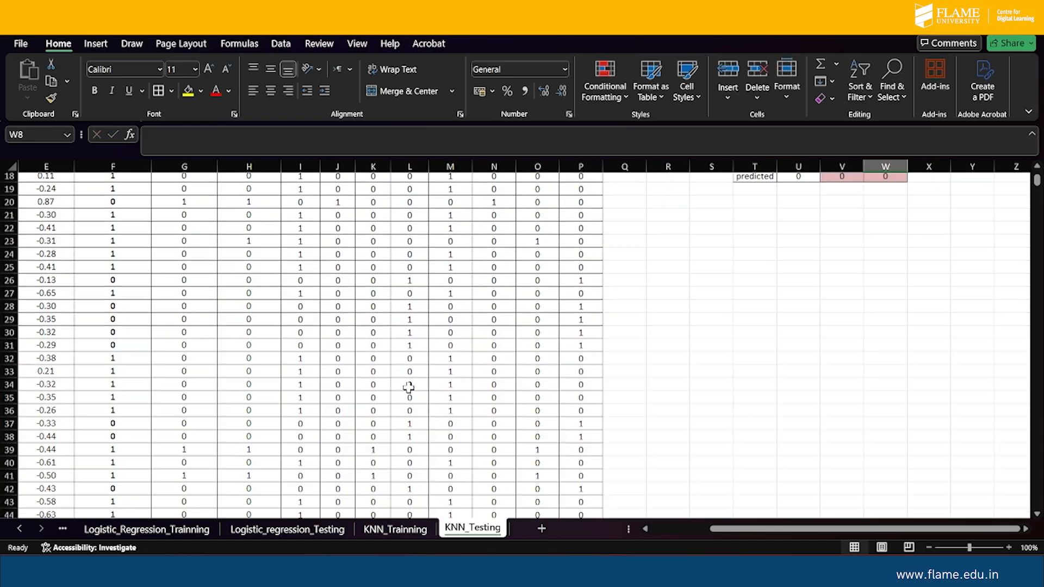
Link the predicted 0 / actual 1 cell V7 of the K=3 matrix to the False Negative K=3 total with =I47.
scroll(793, 385, up, 2)
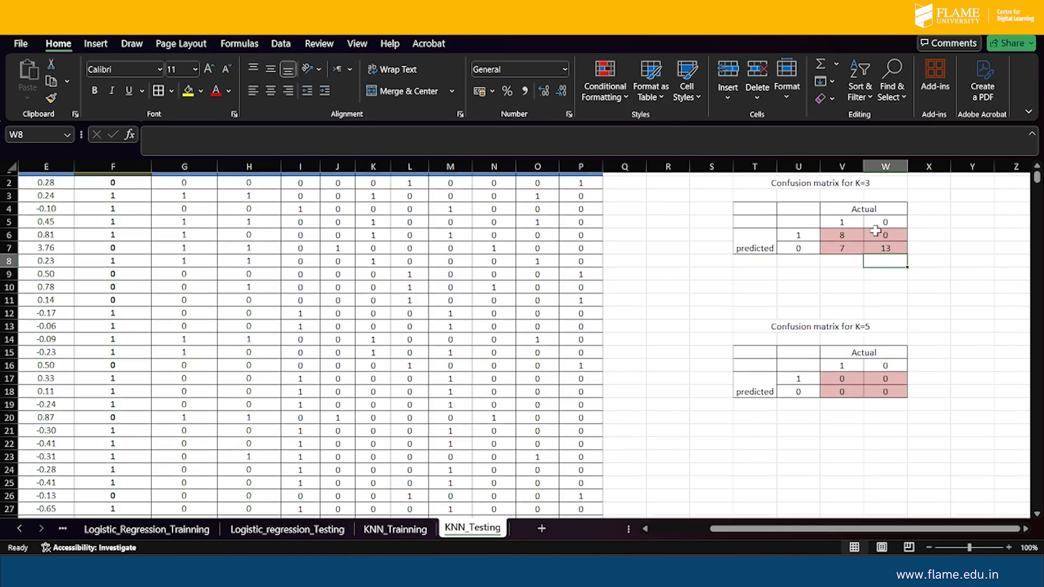
scroll(350, 280, up, 1)
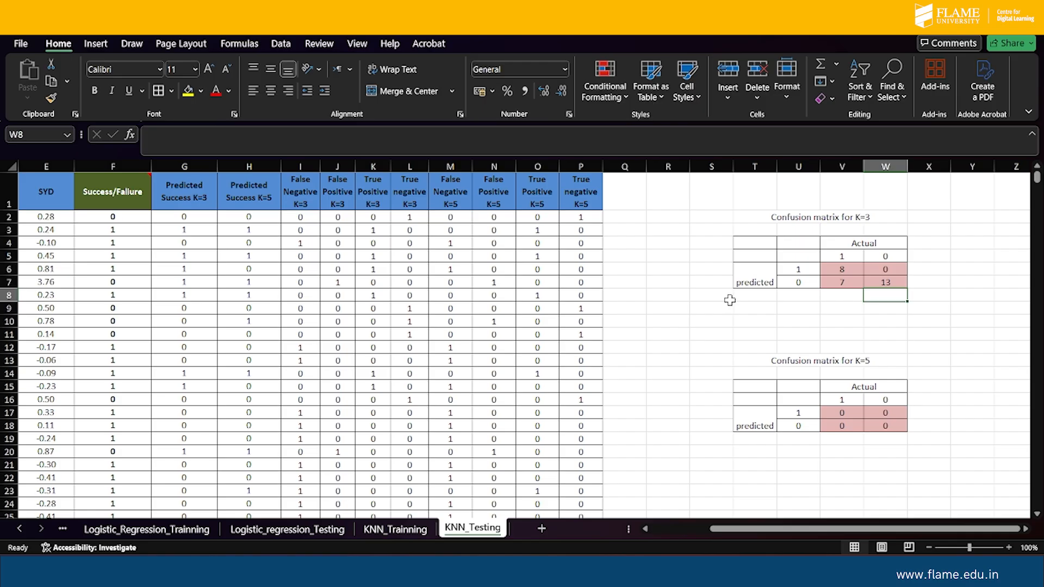
click(842, 282)
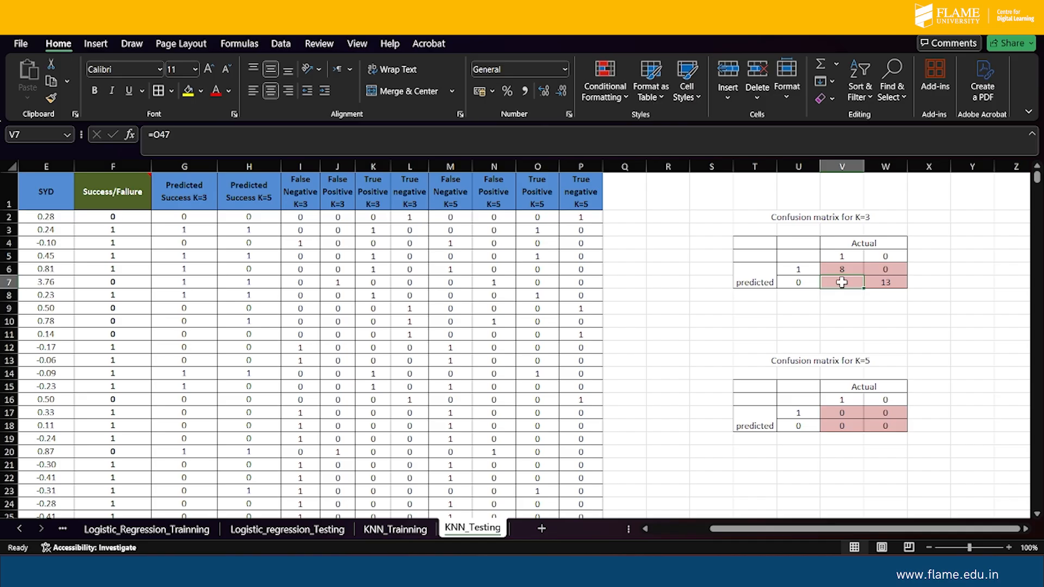
text(=)
scroll(302, 265, down, 13)
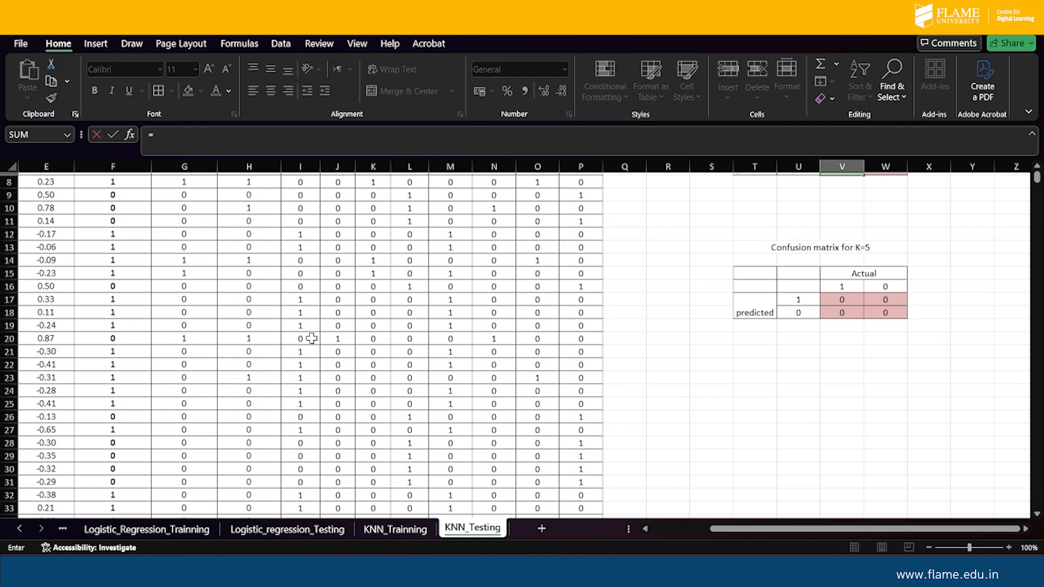
click(304, 257)
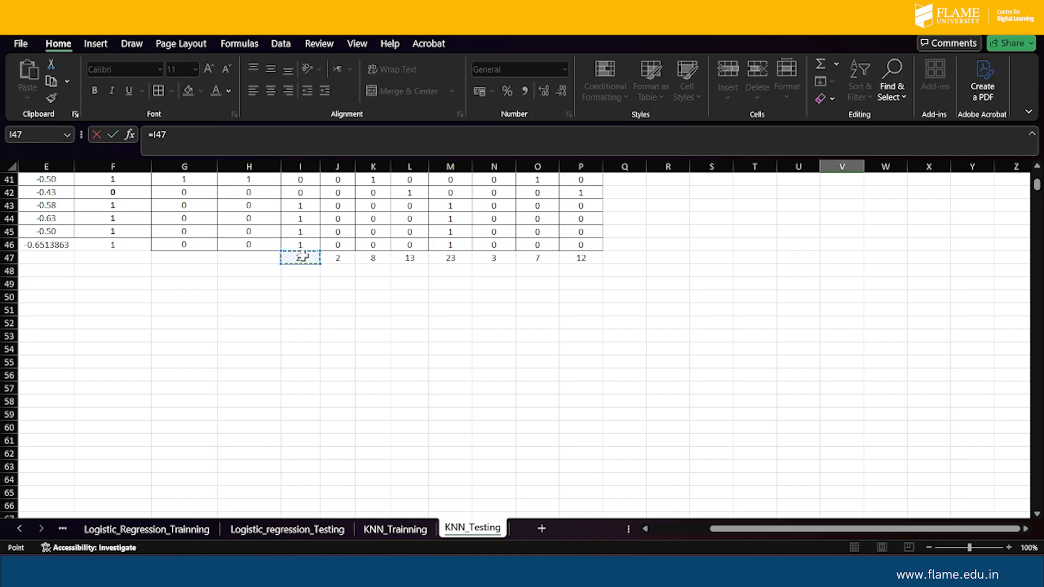
key(Return)
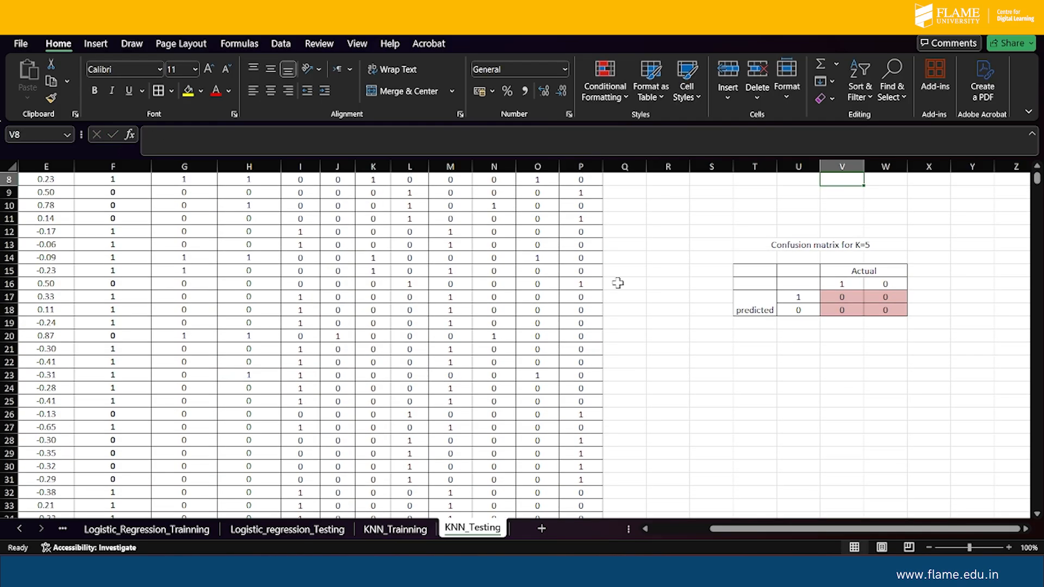
Examine the False Positive K=3 total in J47 and the range its sum formula covers.
scroll(617, 283, up, 2)
click(887, 218)
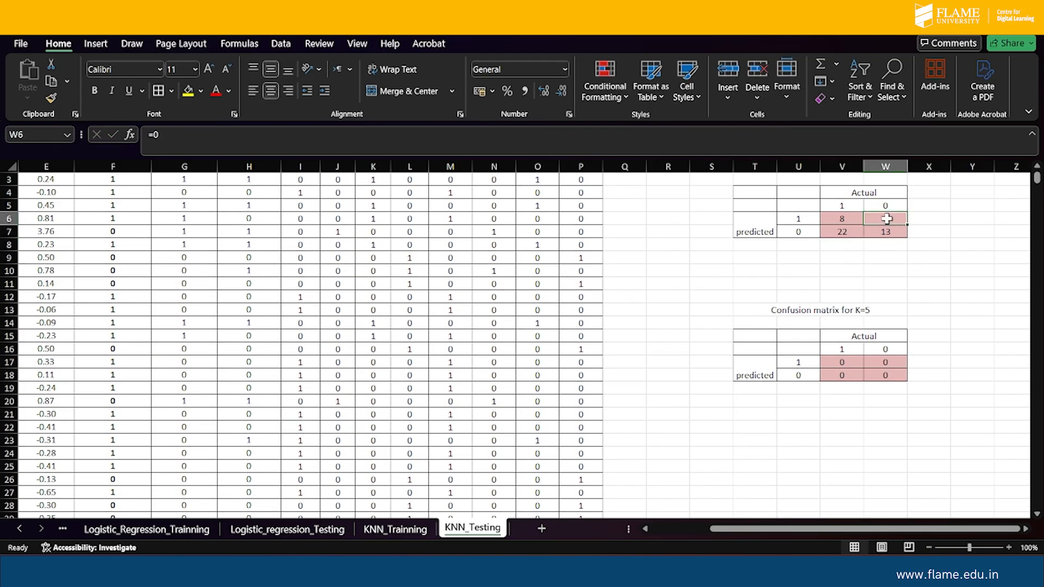
scroll(466, 354, up, 2)
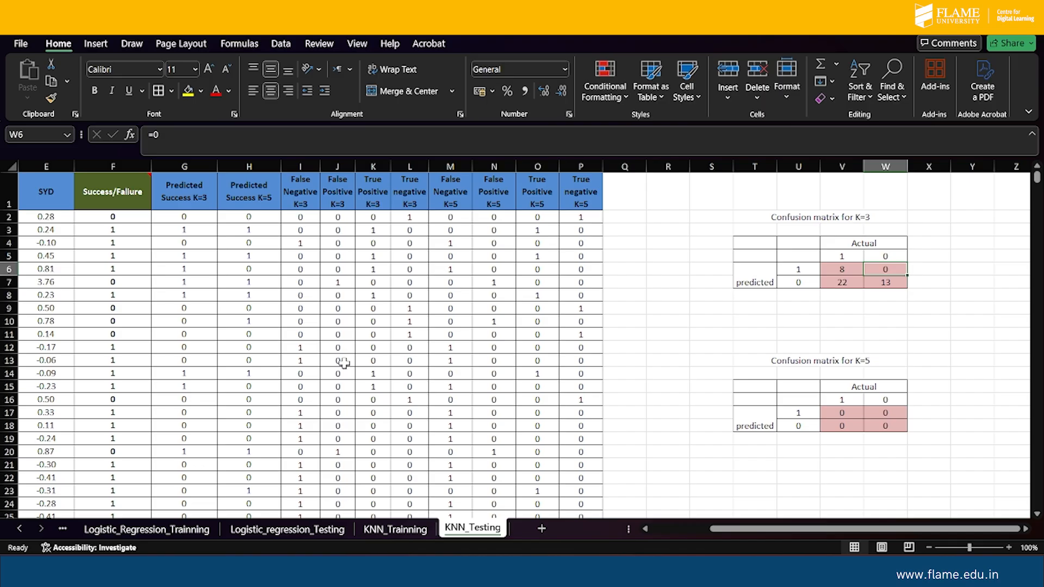
scroll(344, 363, down, 10)
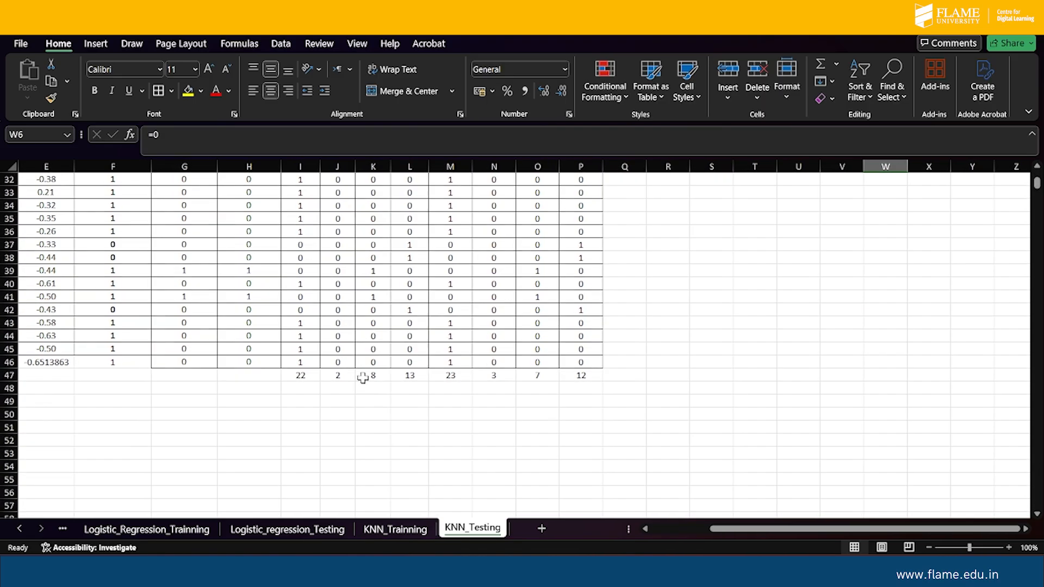
click(338, 375)
click(383, 167)
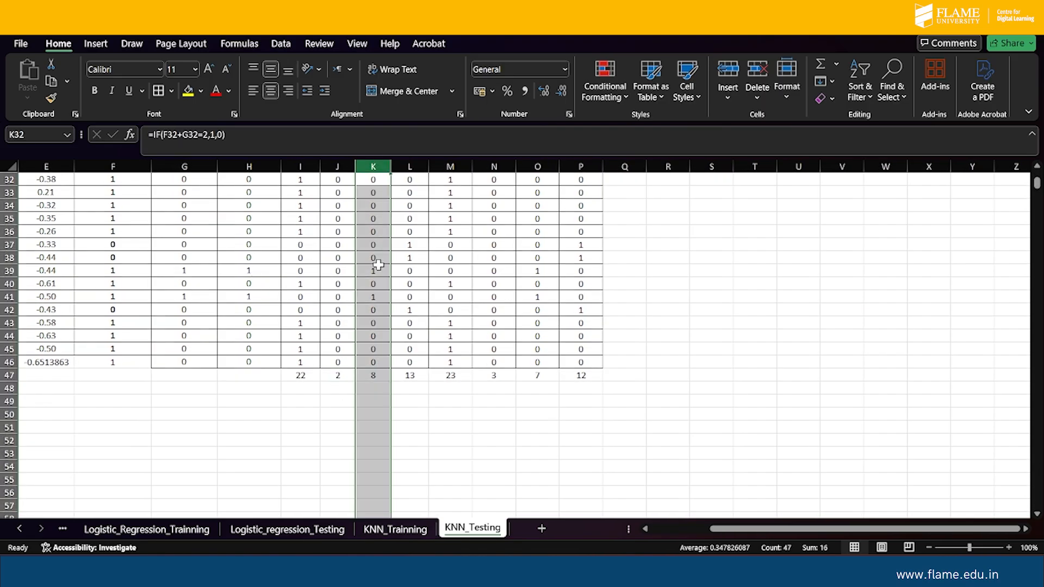
click(337, 375)
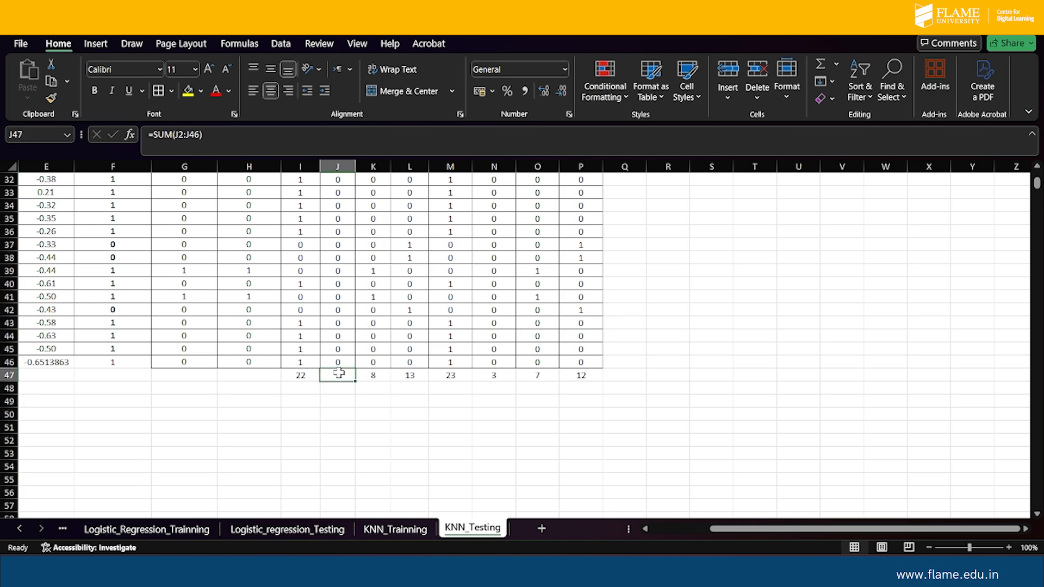
scroll(345, 416, up, 10)
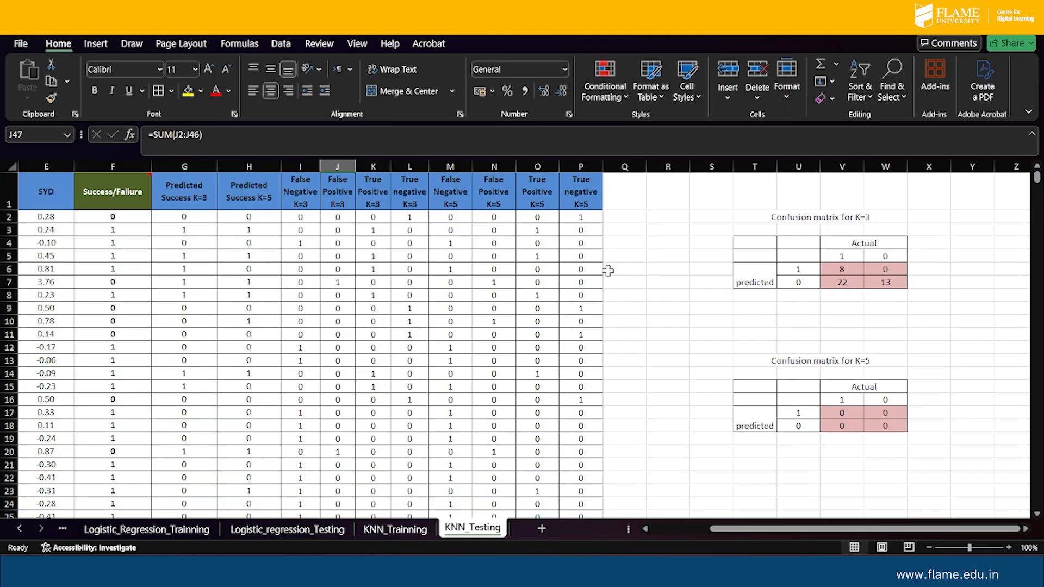
scroll(398, 403, down, 10)
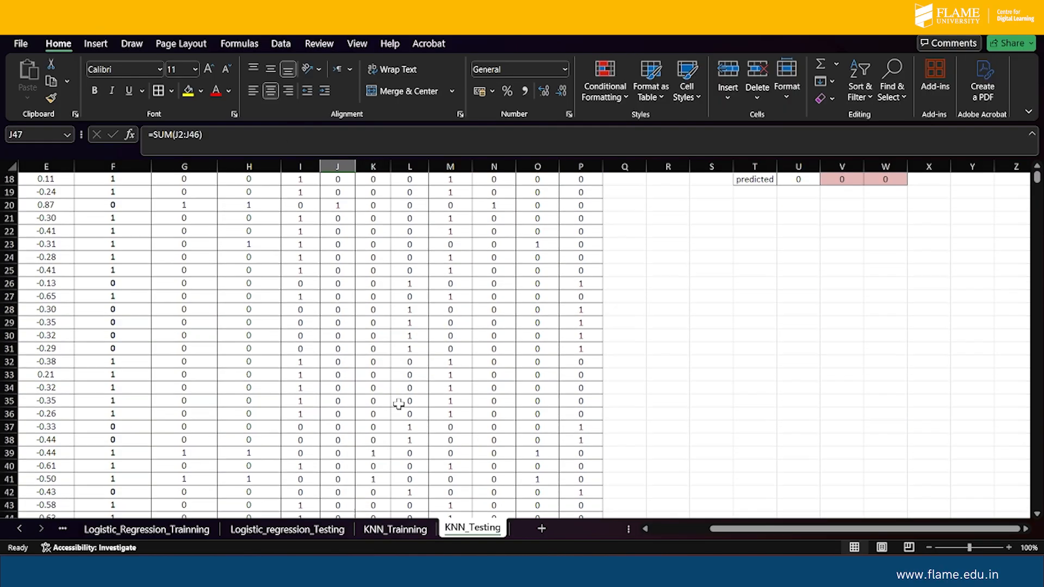
scroll(400, 401, up, 4)
click(259, 136)
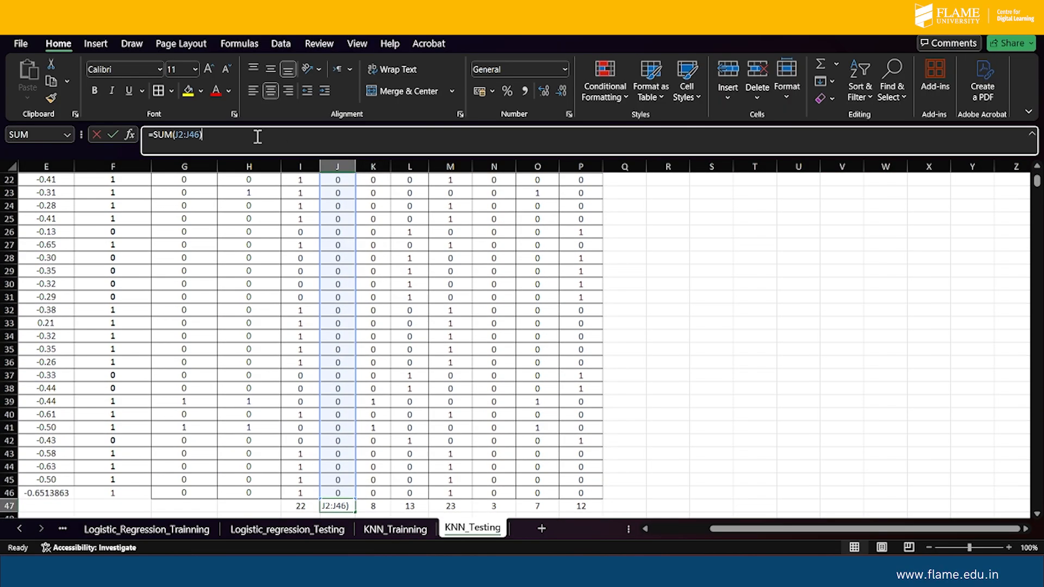
key(Return)
scroll(875, 319, up, 8)
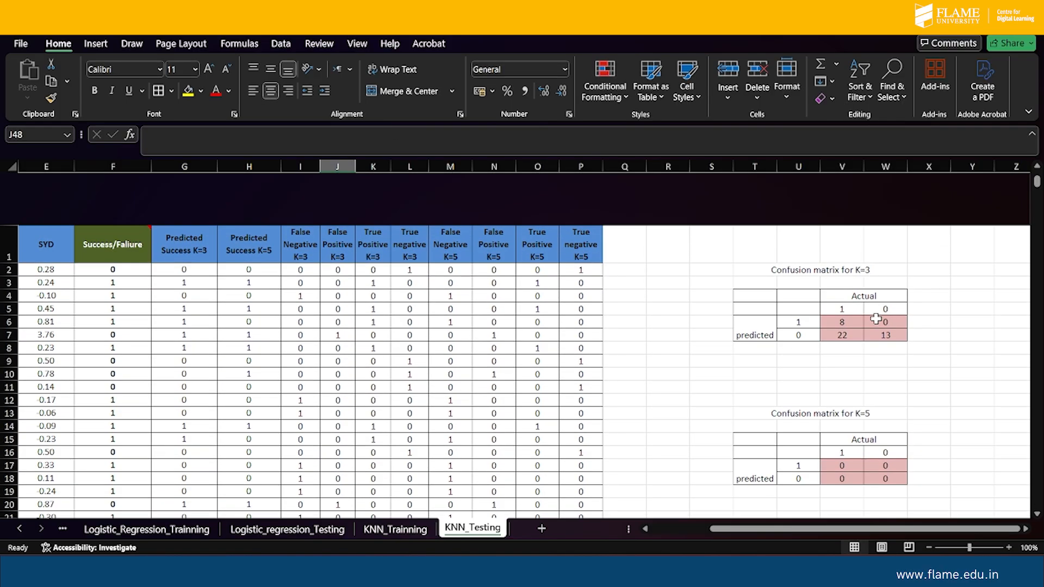
Link the predicted 1 / actual 0 cell W6 of the K=3 matrix to the False Positive K=3 total in J47.
click(889, 269)
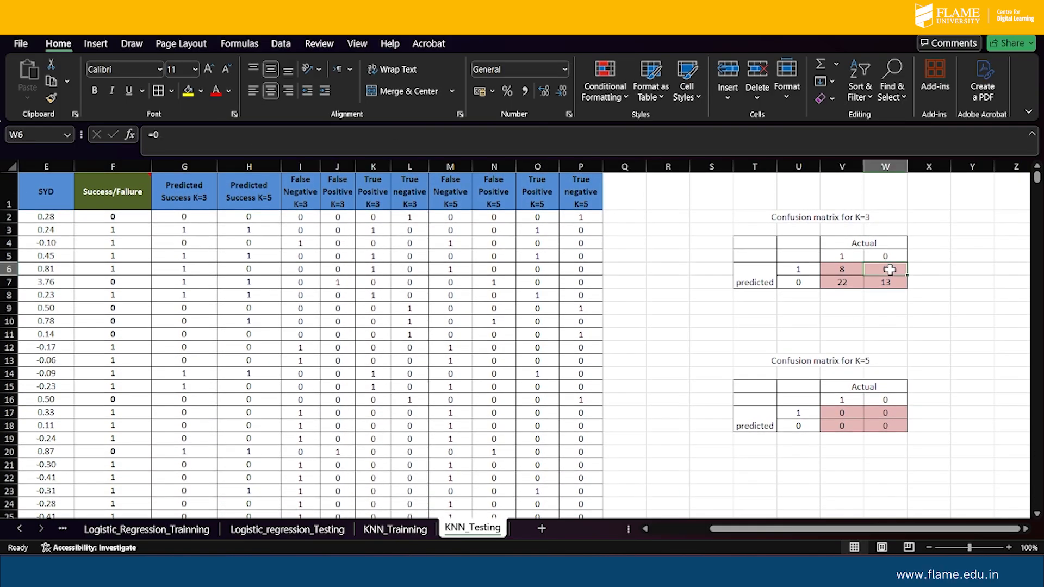
text(=)
scroll(410, 447, down, 9)
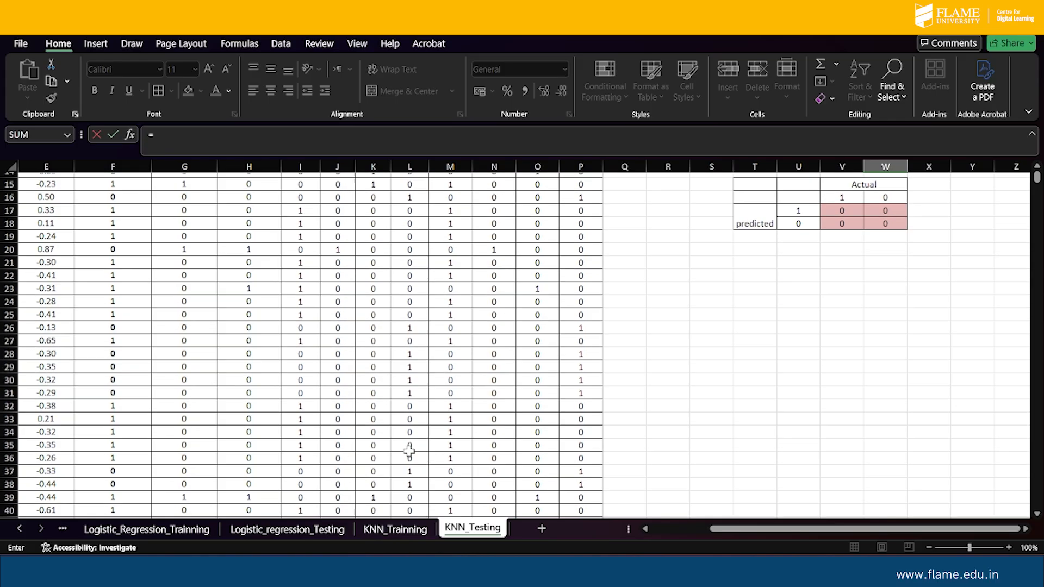
click(338, 428)
key(Return)
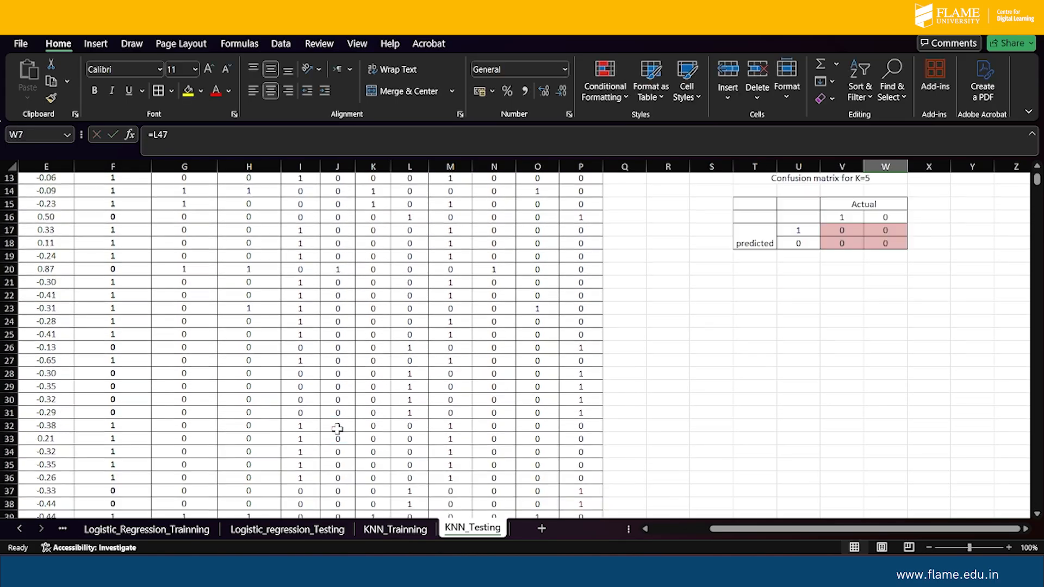
Enter the label "Accurecy" in T10, below the K=3 confusion matrix.
scroll(590, 405, down, 2)
scroll(598, 435, up, 2)
scroll(739, 334, up, 1)
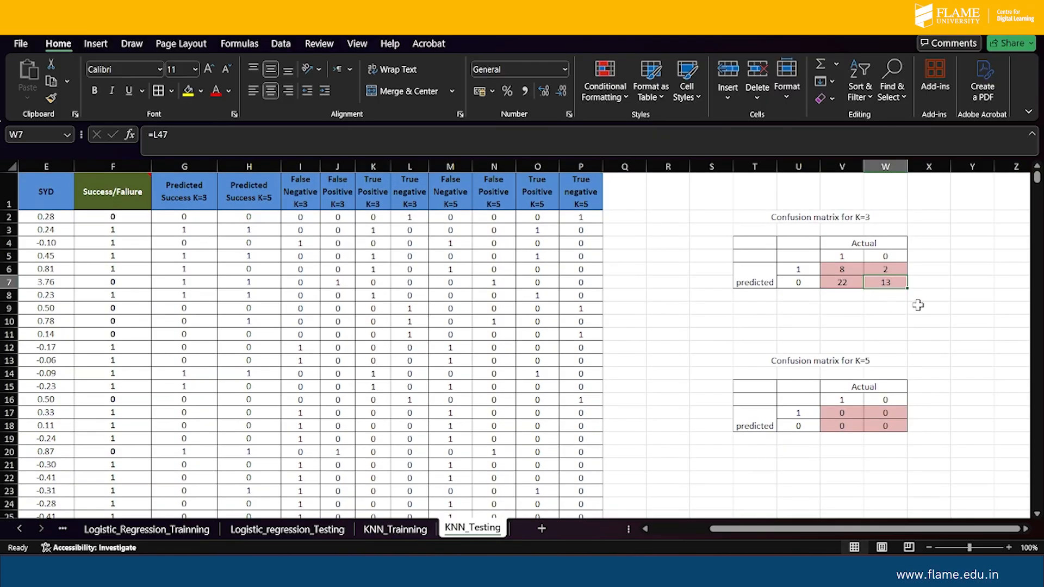
click(919, 306)
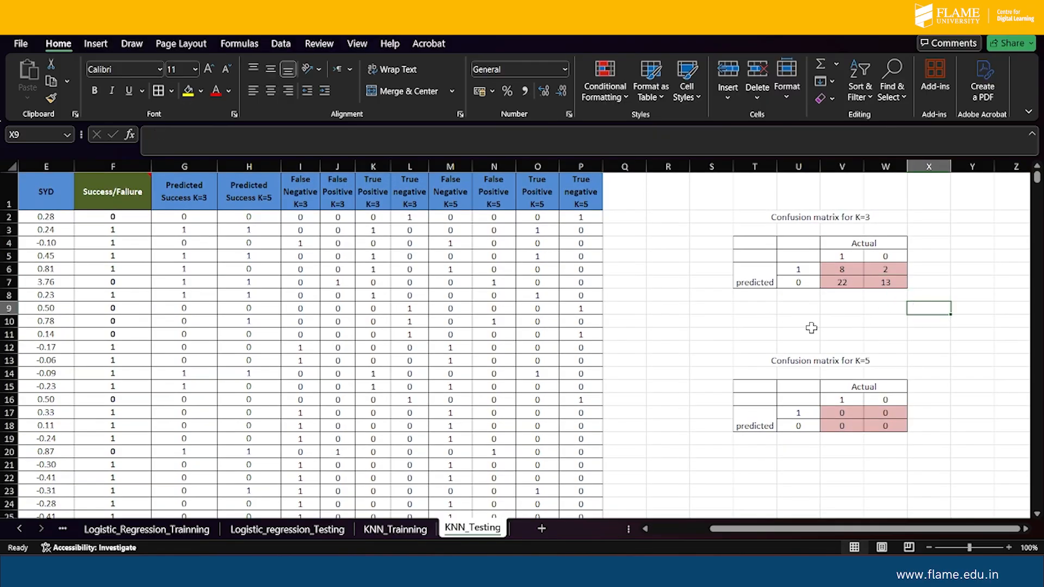
click(753, 322)
text(Accurecy =)
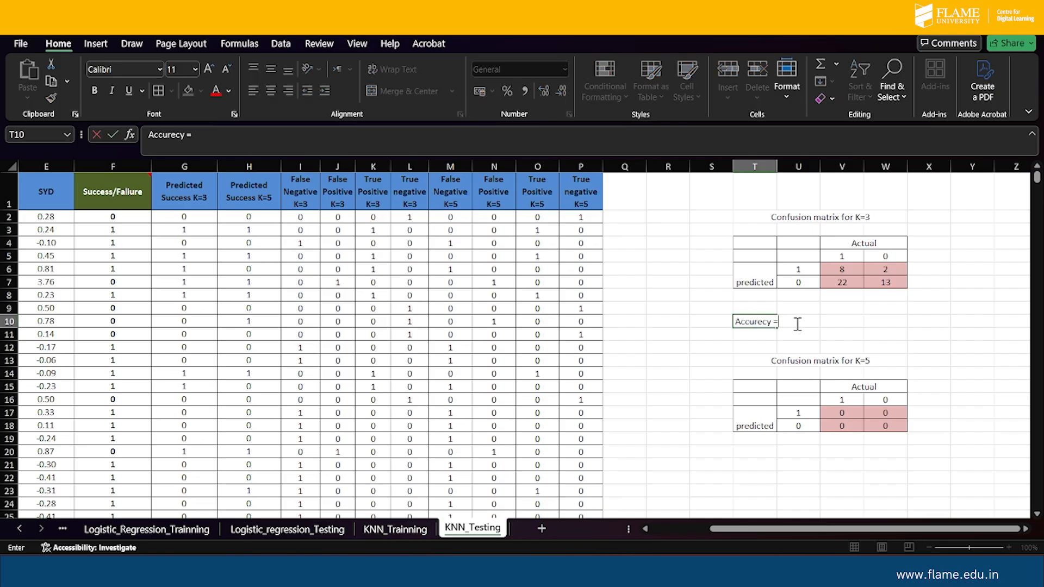
click(834, 327)
click(772, 322)
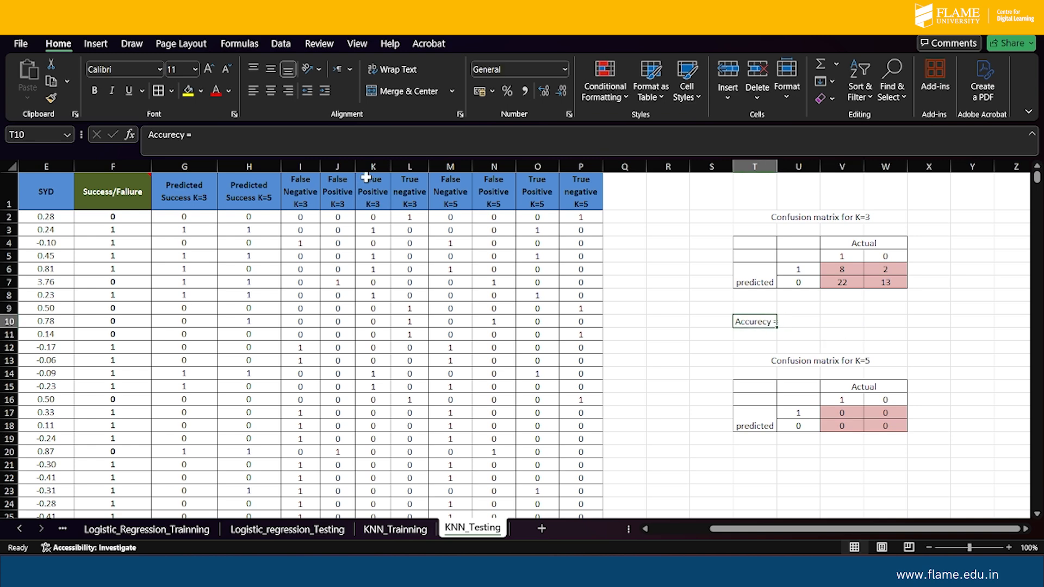
click(298, 140)
key(BackSpace)
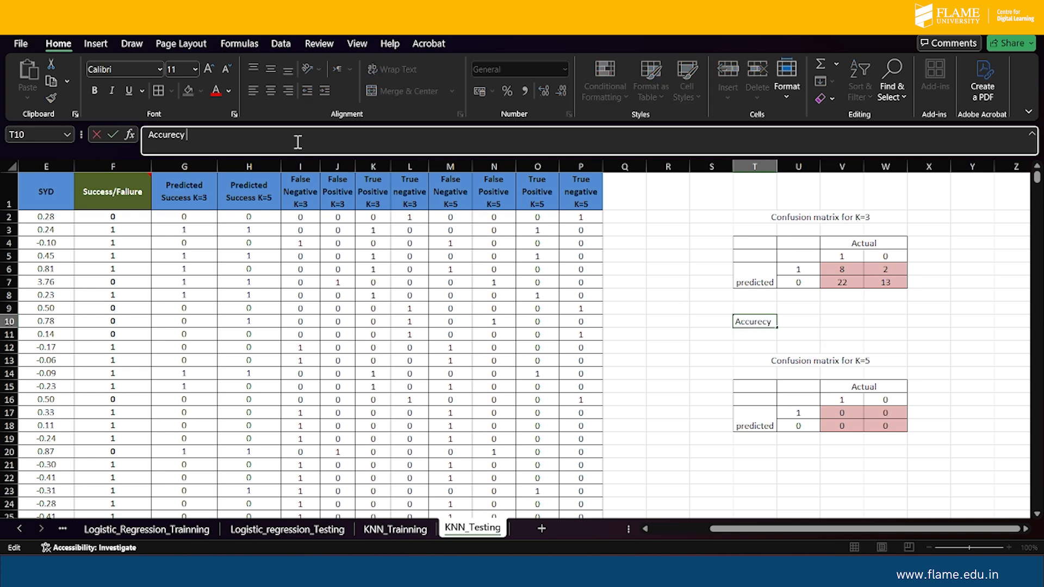
click(829, 324)
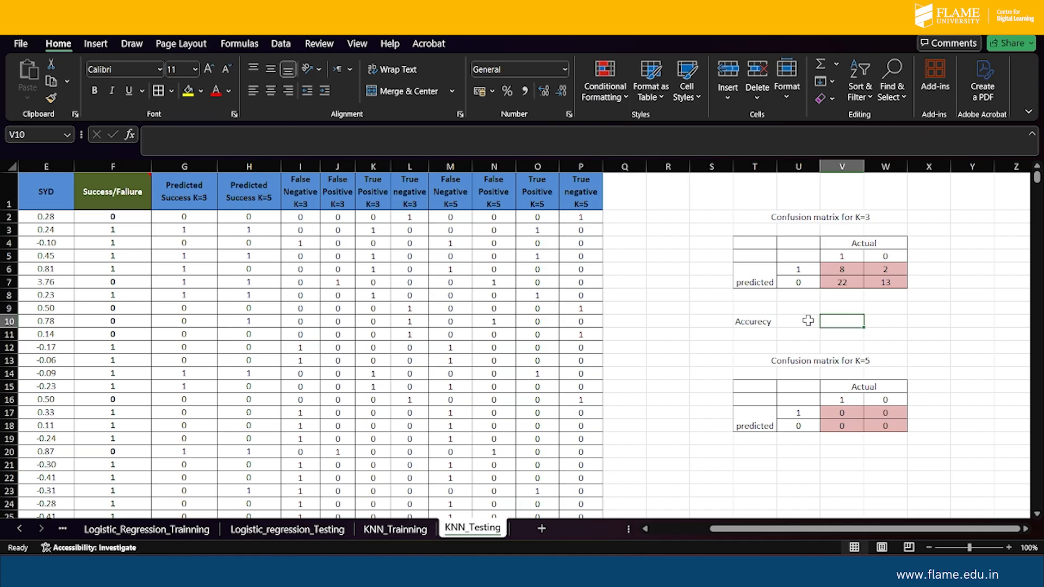
Calculate the K=3 accuracy in U10 with =(V6+W7)/SUM(V6:W7).
click(808, 321)
text(=()
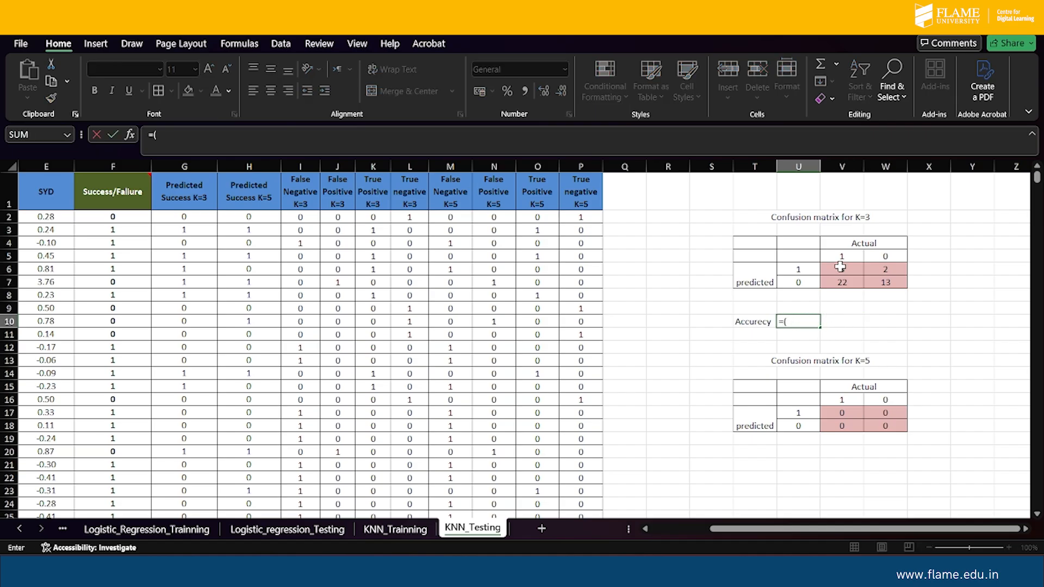
click(840, 267)
text(+)
click(886, 283)
text()/)
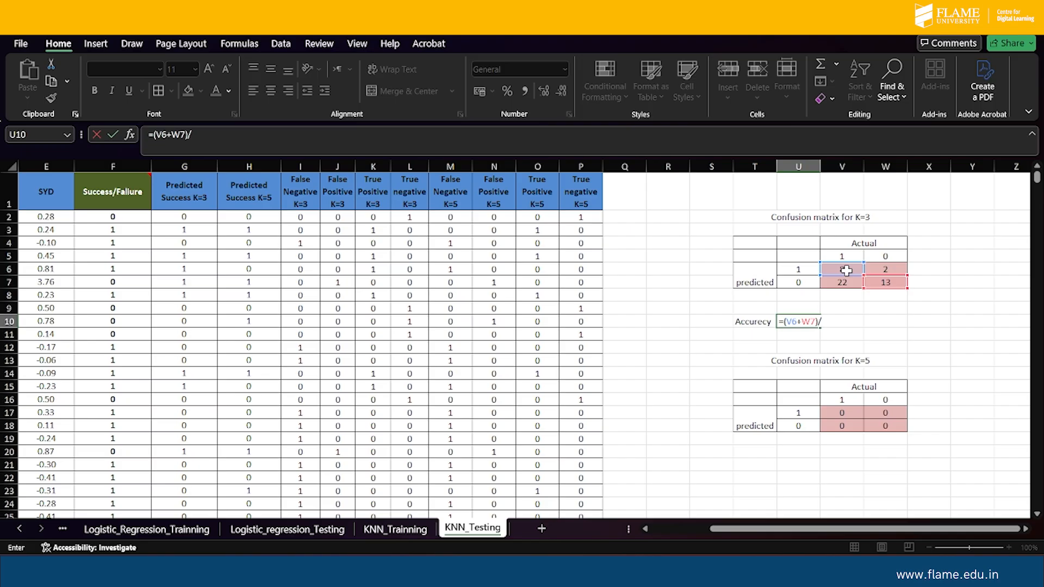
text(SUM()
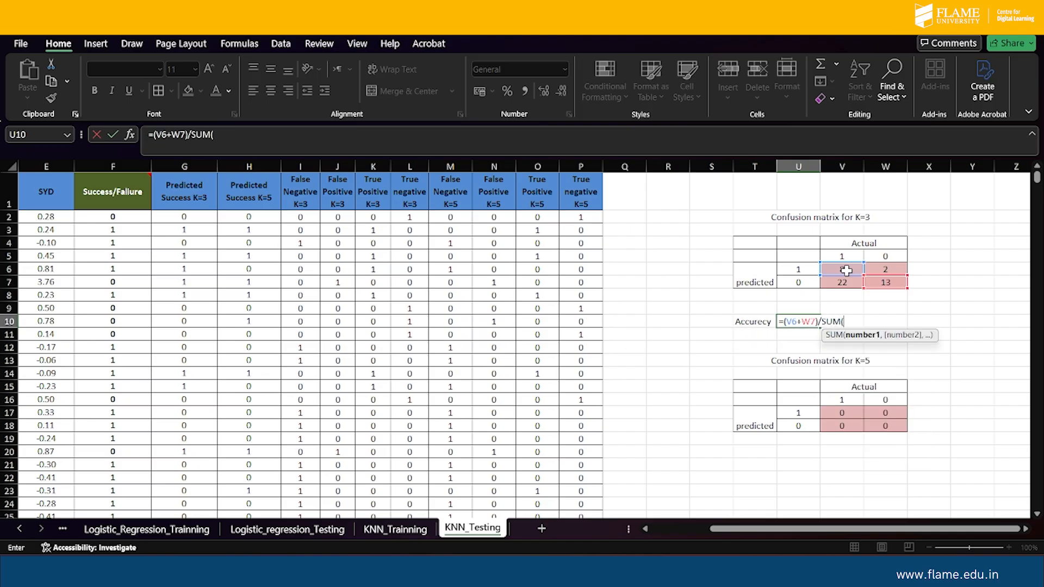
drag(846, 270, 885, 277)
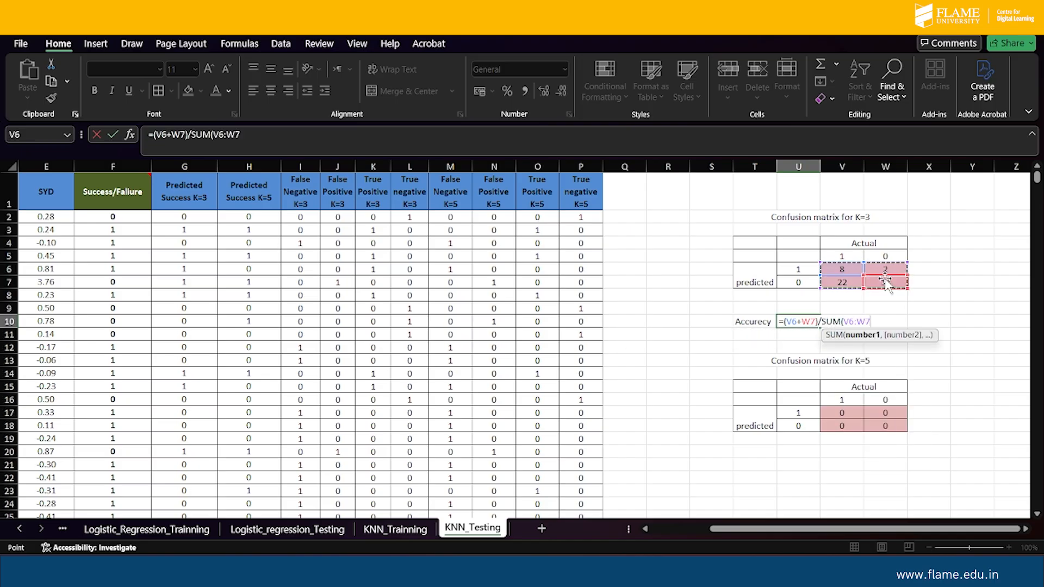
key(Return)
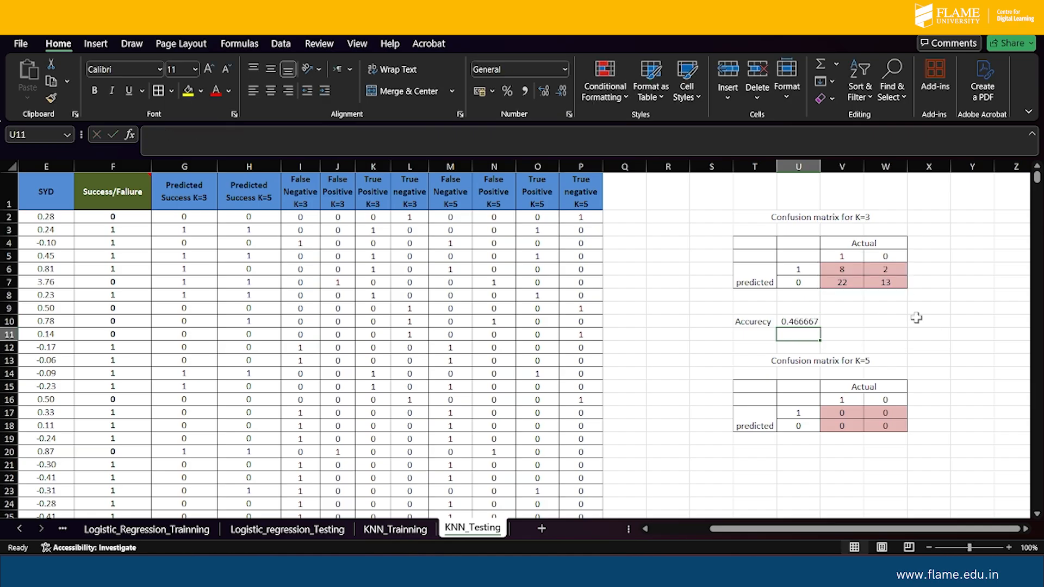
Link the predicted 1 / actual 1 cell V17 of the K=5 matrix to the True Positive K=5 total in O47.
scroll(842, 335, down, 2)
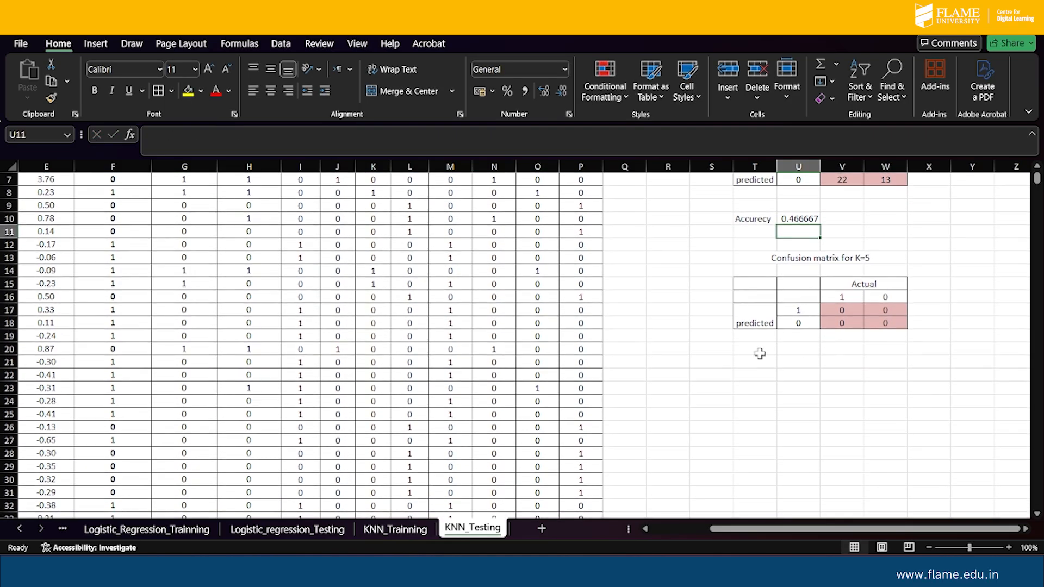
scroll(636, 374, up, 2)
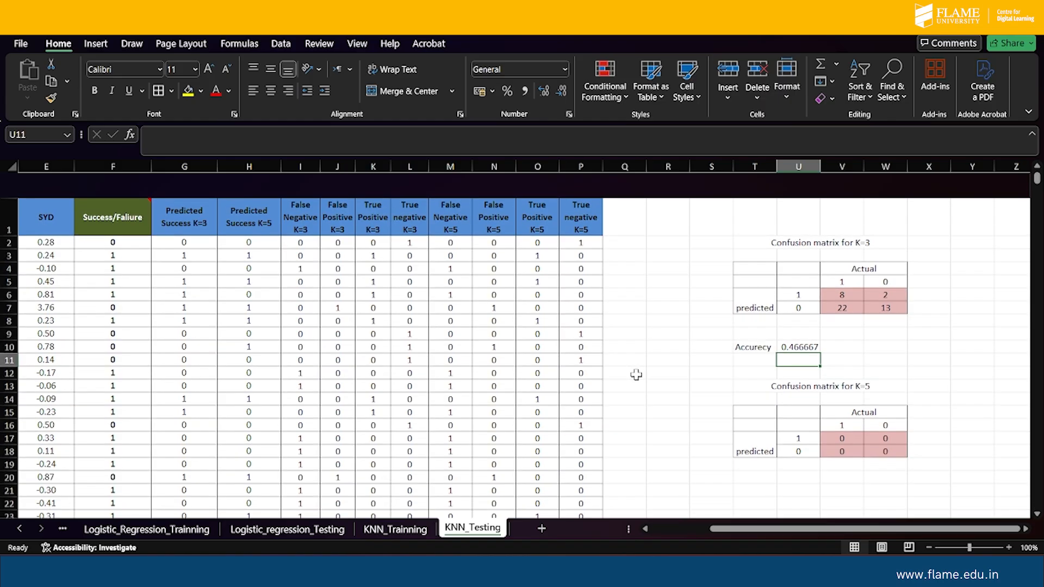
scroll(636, 375, down, 1)
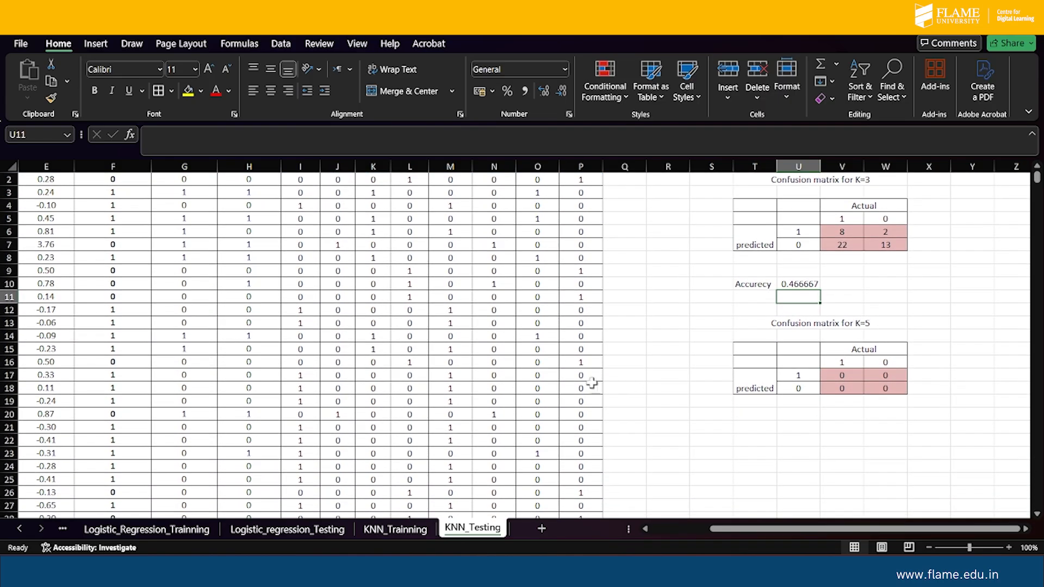
scroll(465, 373, up, 1)
scroll(465, 373, down, 10)
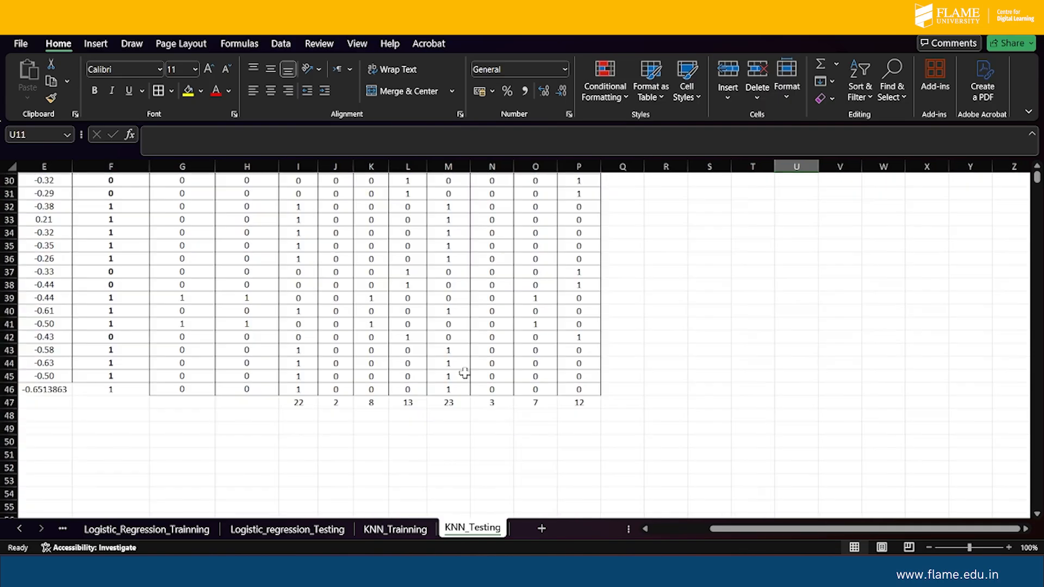
scroll(465, 373, up, 9)
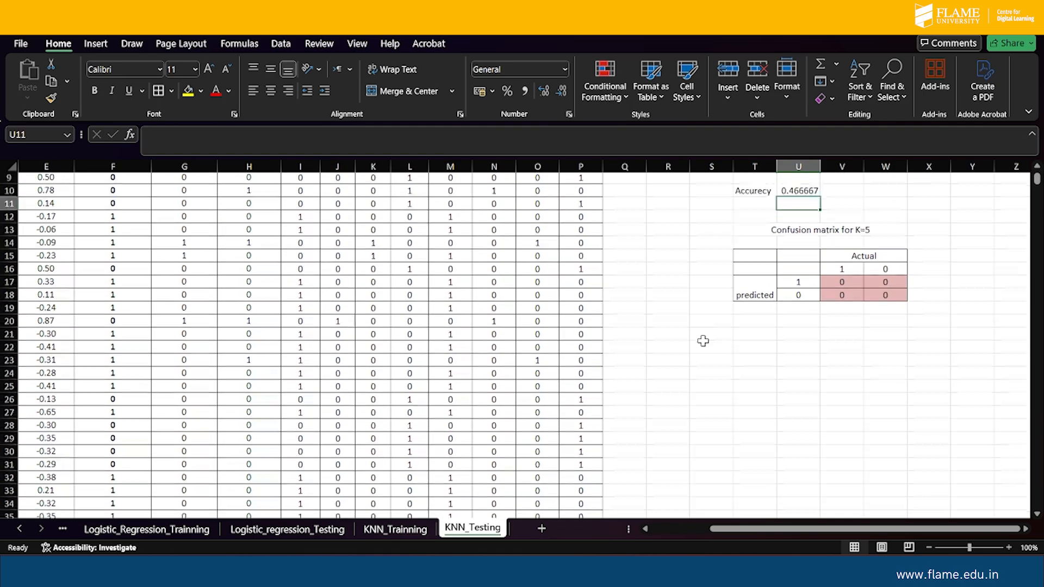
click(843, 336)
text(=)
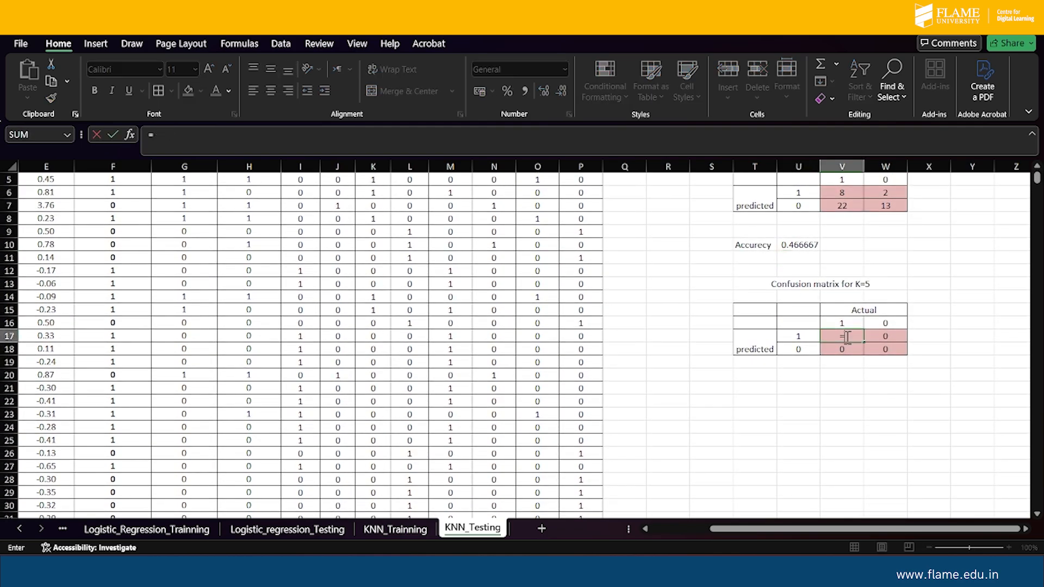
scroll(615, 449, down, 8)
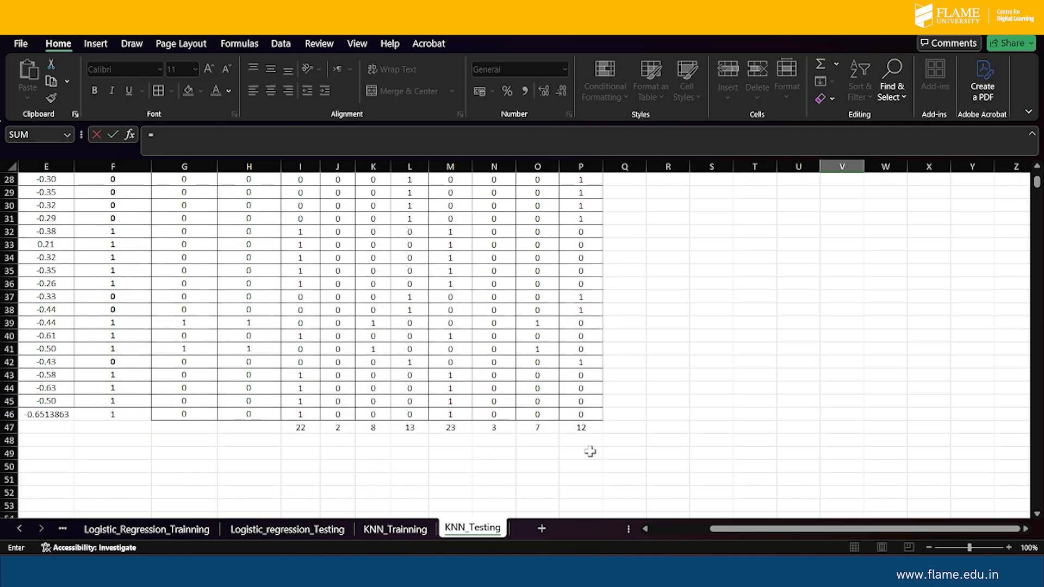
click(529, 428)
key(Return)
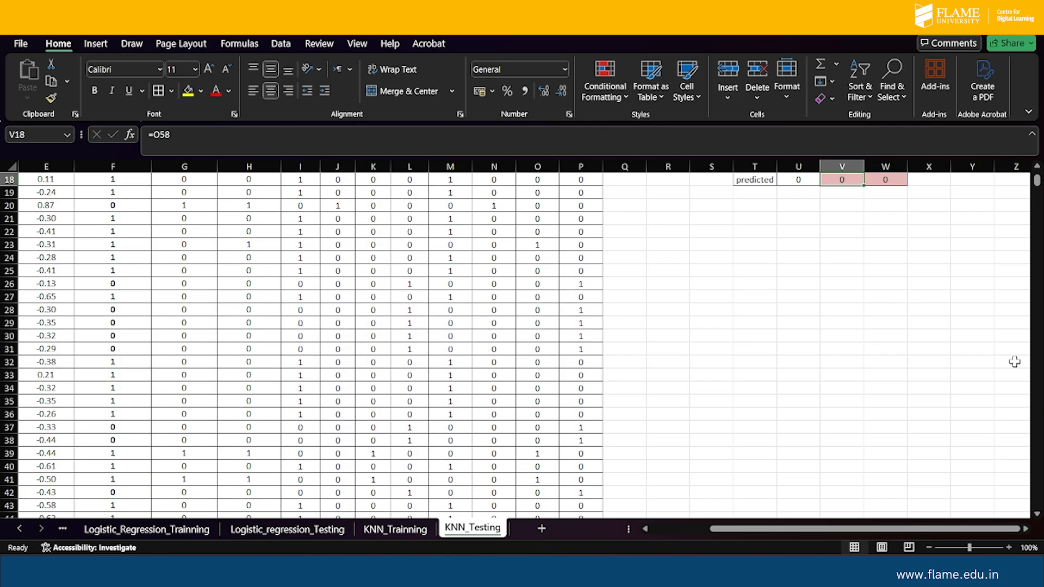
Link the predicted 0 / actual 0 cell W18 of the K=5 matrix to the True negative K=5 total with =P47.
click(884, 309)
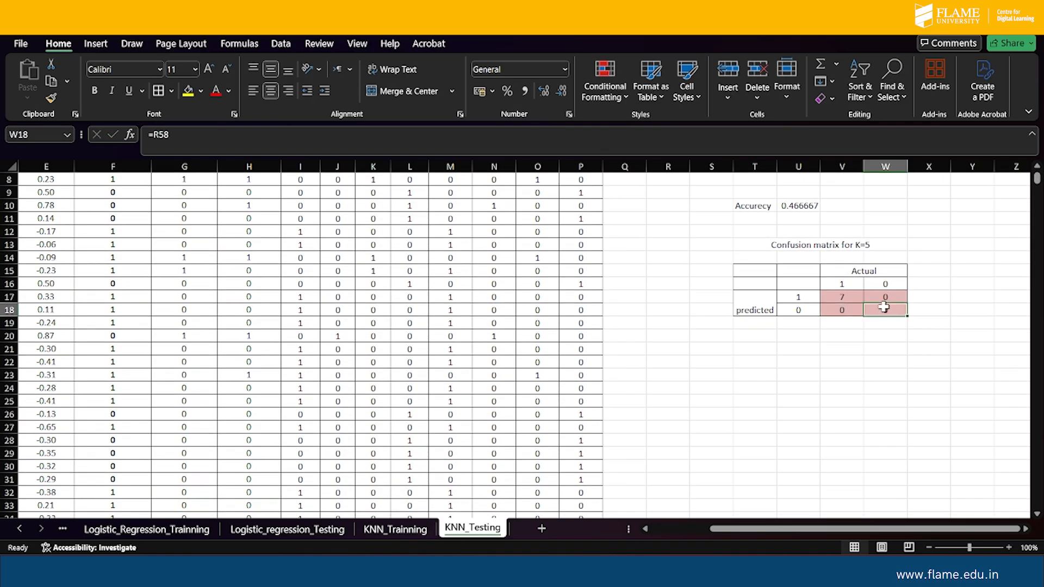
text(=)
scroll(570, 316, up, 3)
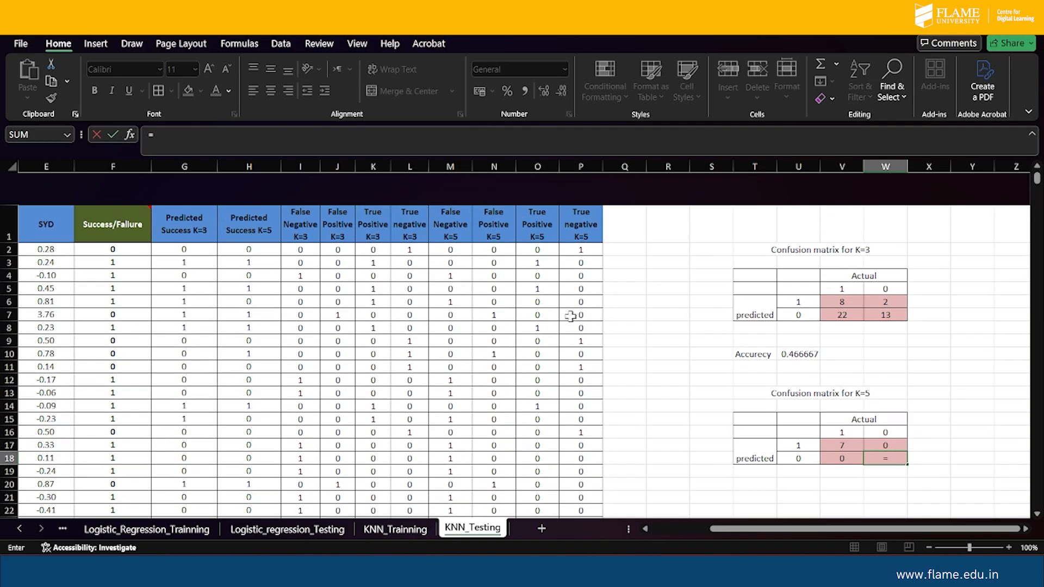
scroll(570, 316, down, 1)
scroll(570, 316, down, 10)
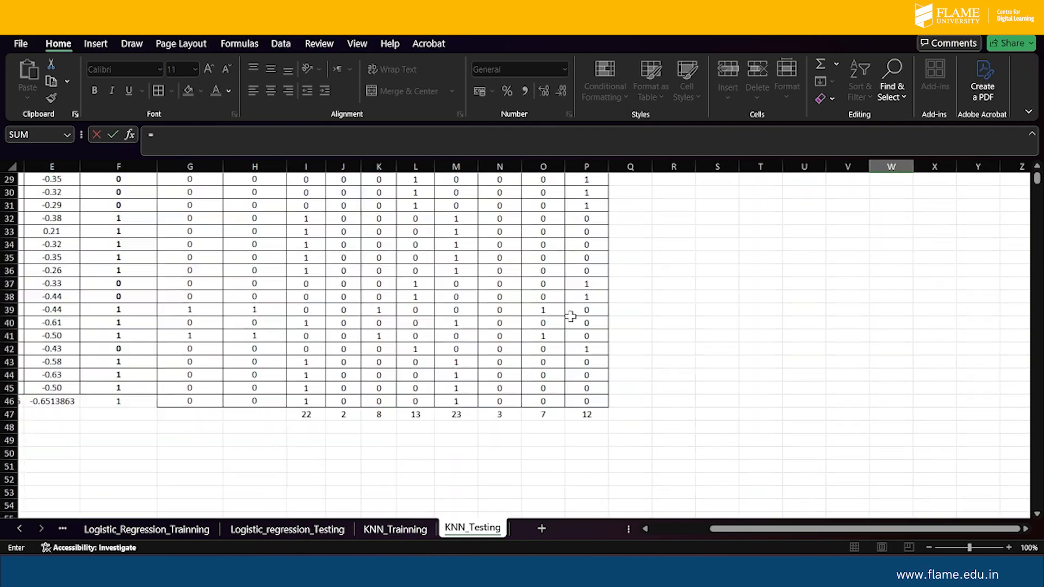
click(584, 350)
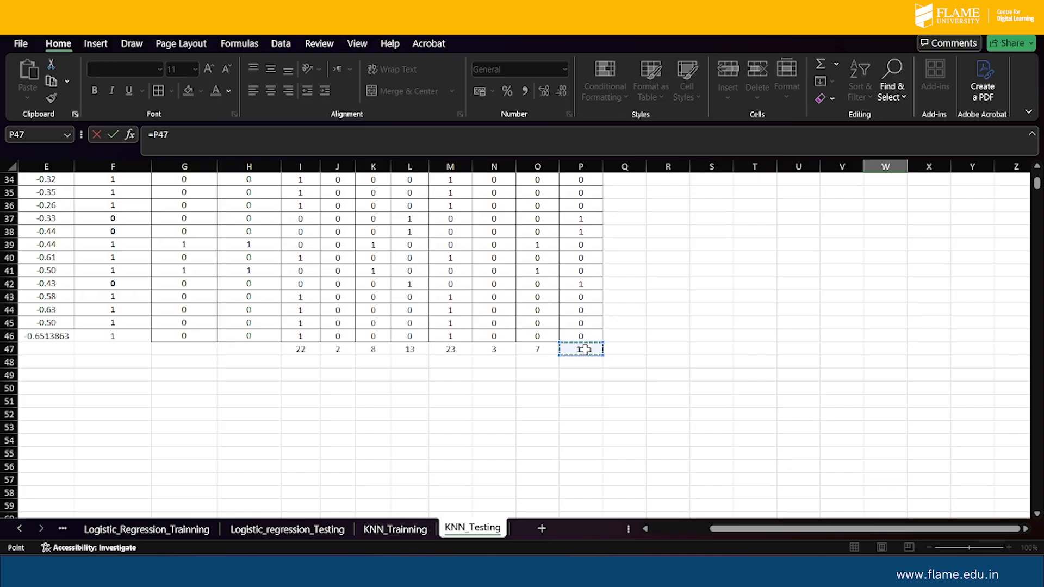
key(Return)
scroll(904, 329, up, 6)
scroll(904, 329, down, 1)
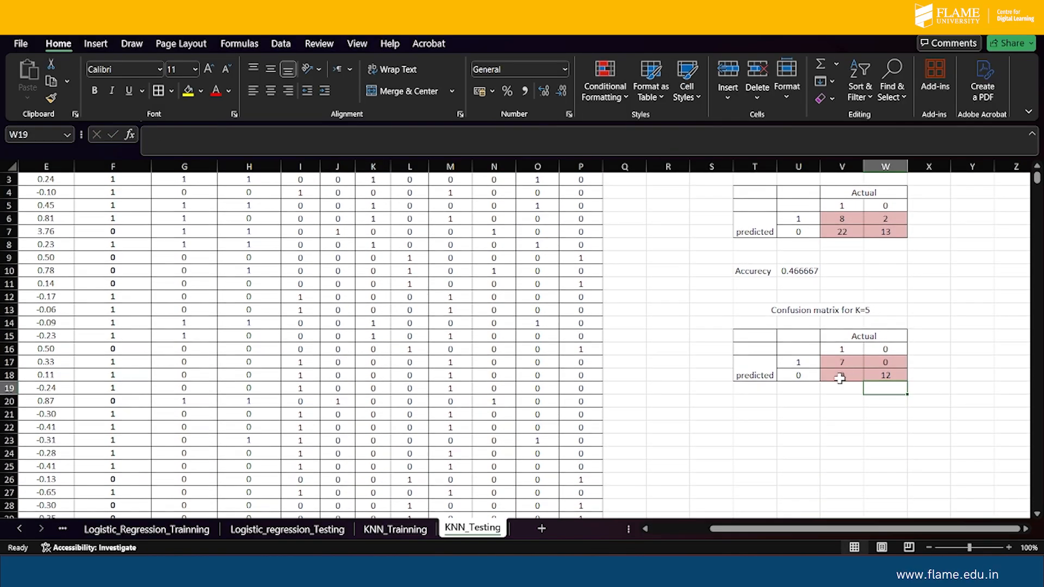
click(840, 377)
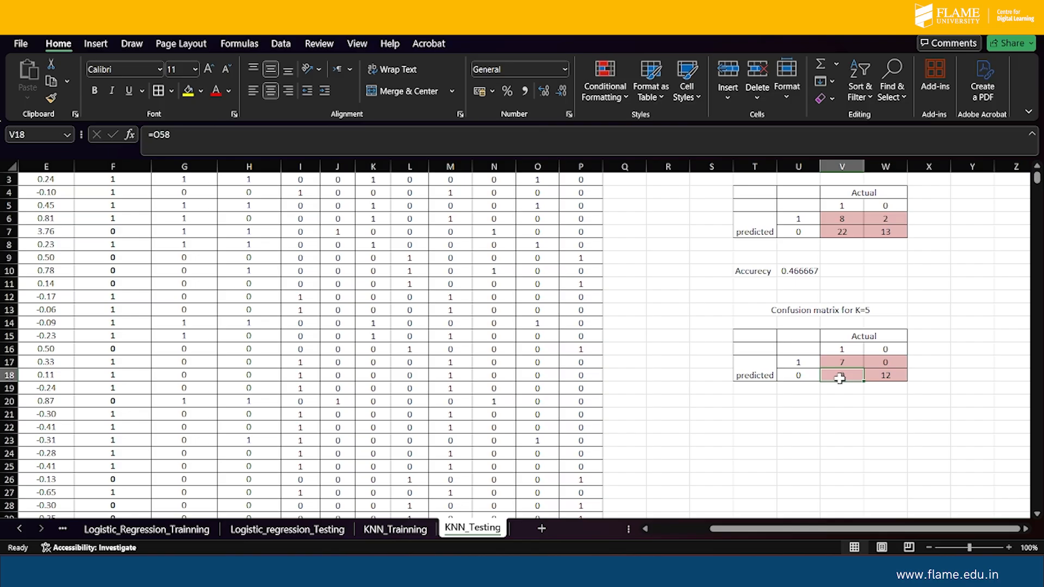
scroll(530, 362, up, 1)
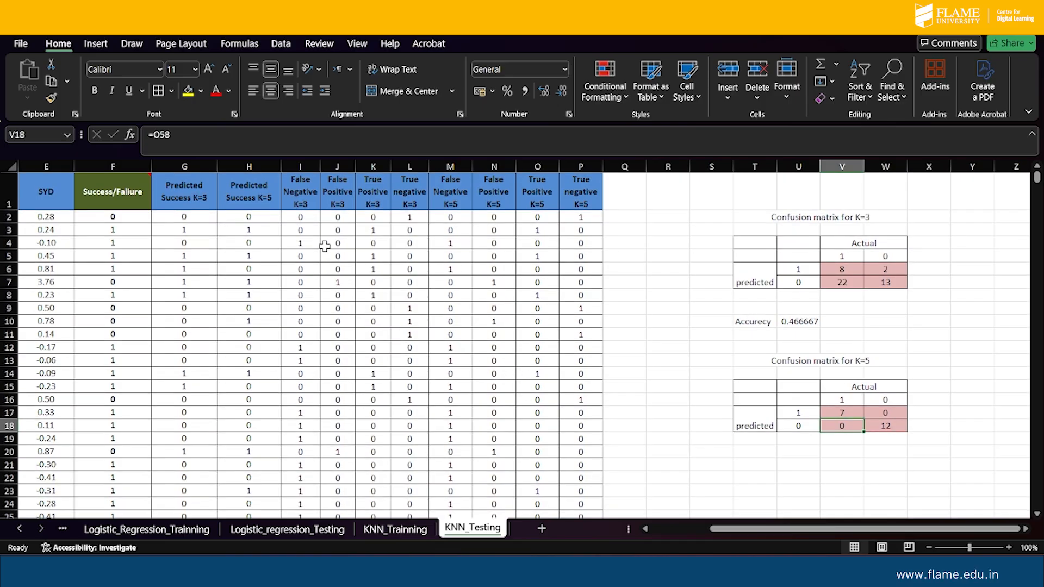
scroll(300, 401, down, 10)
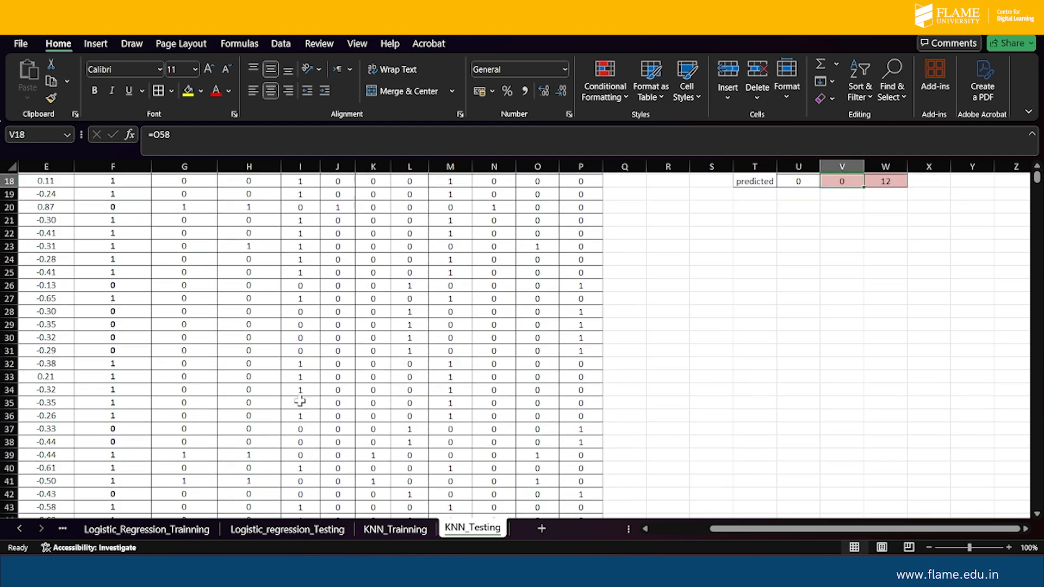
scroll(299, 401, up, 10)
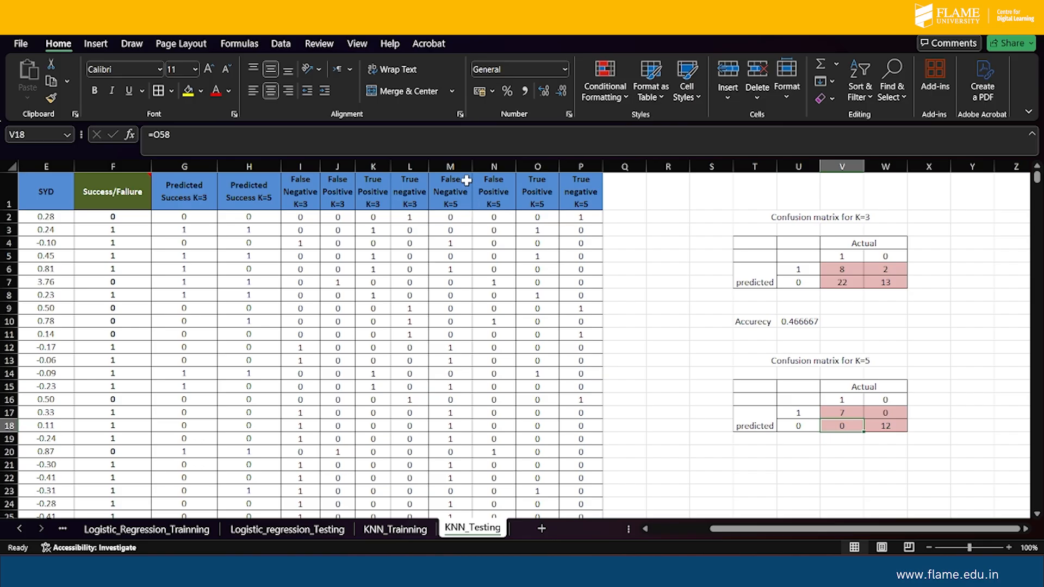
scroll(451, 324, down, 12)
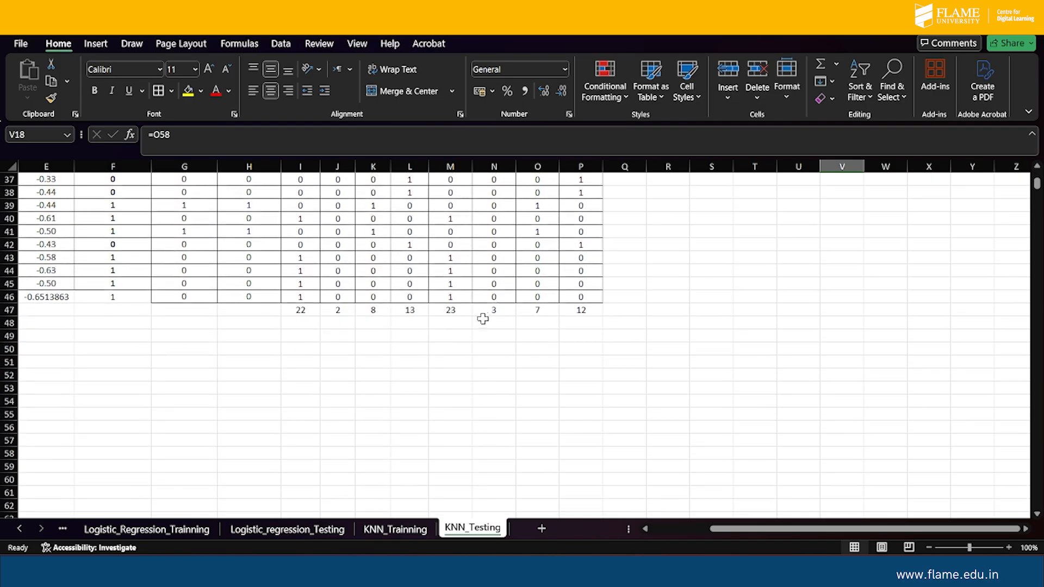
click(457, 310)
key(Return)
Link the predicted 0 / actual 1 cell V18 of the K=5 matrix to the False Negative K=5 total in M47.
scroll(644, 321, up, 11)
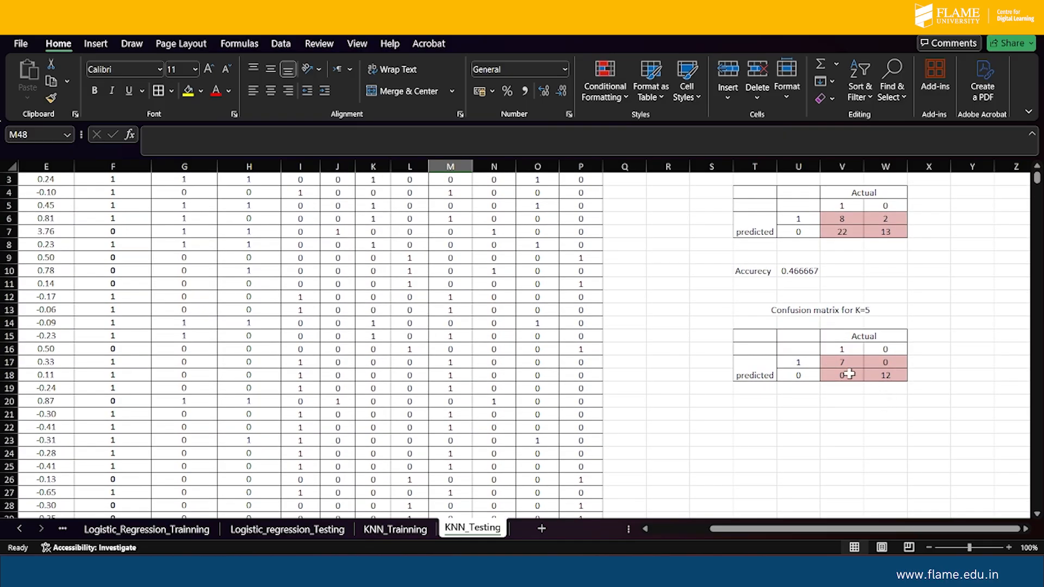
click(849, 374)
text(=)
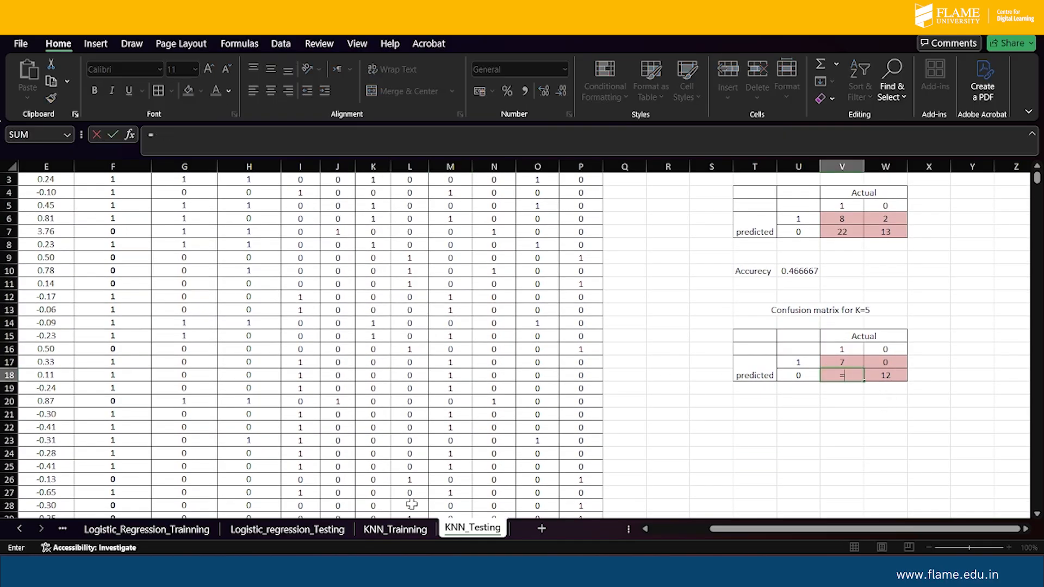
scroll(460, 474, down, 11)
click(461, 324)
key(Return)
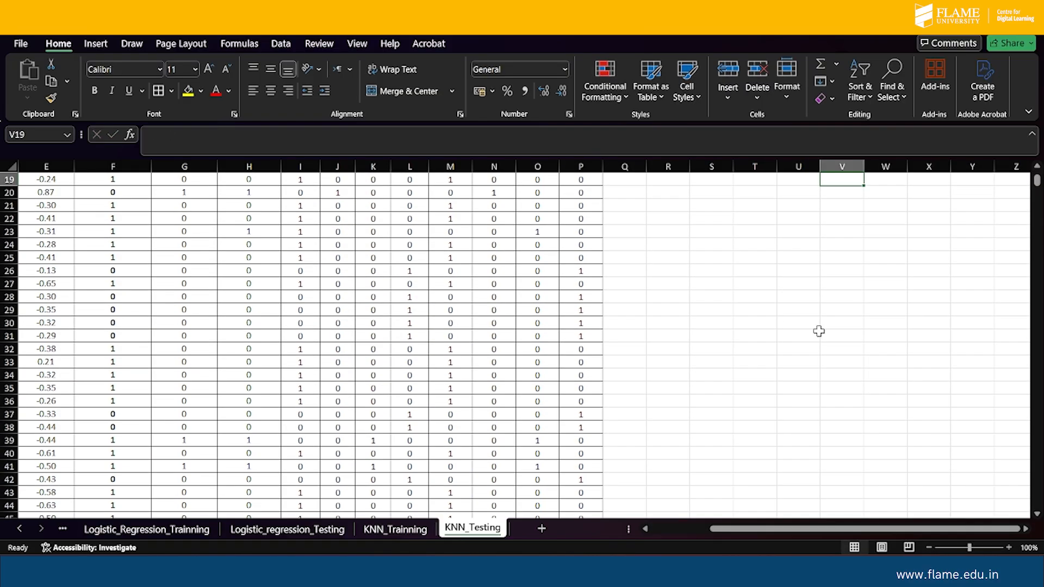
Link the predicted 1 / actual 0 cell W17 of the K=5 matrix to the False Positive K=5 total with =N47.
scroll(819, 331, up, 4)
click(891, 310)
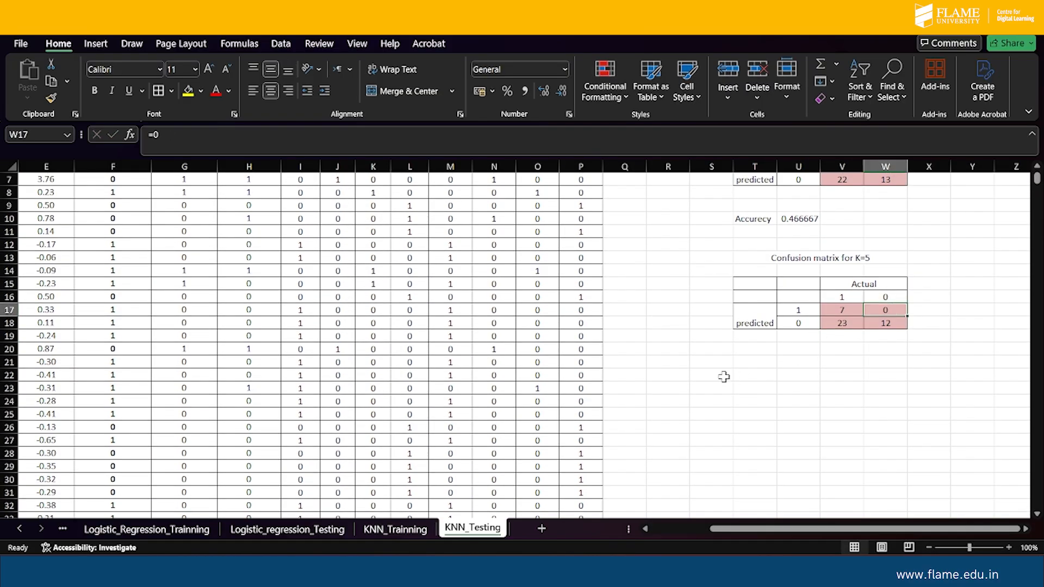
scroll(480, 369, up, 1)
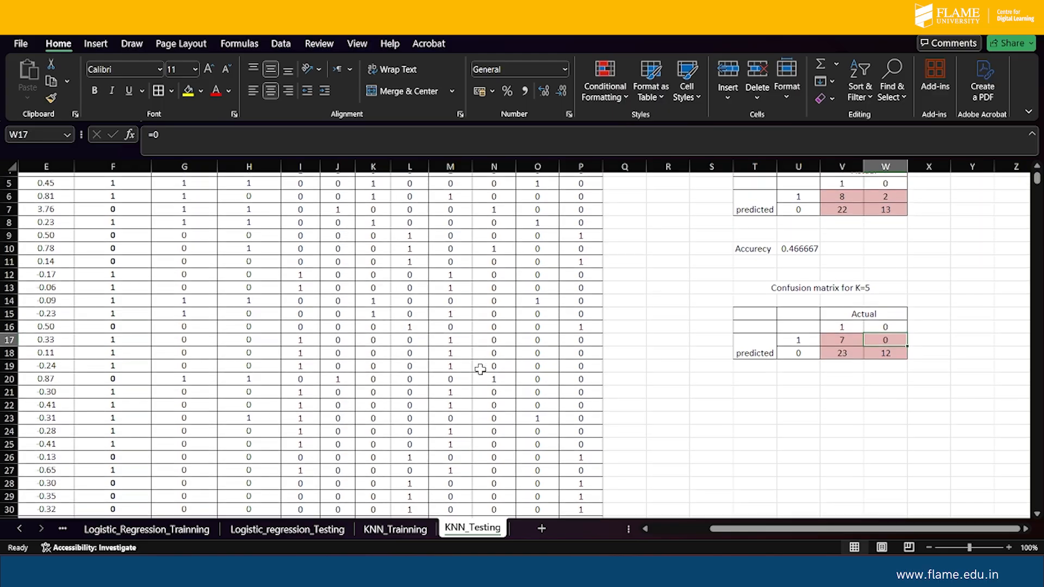
scroll(480, 369, down, 2)
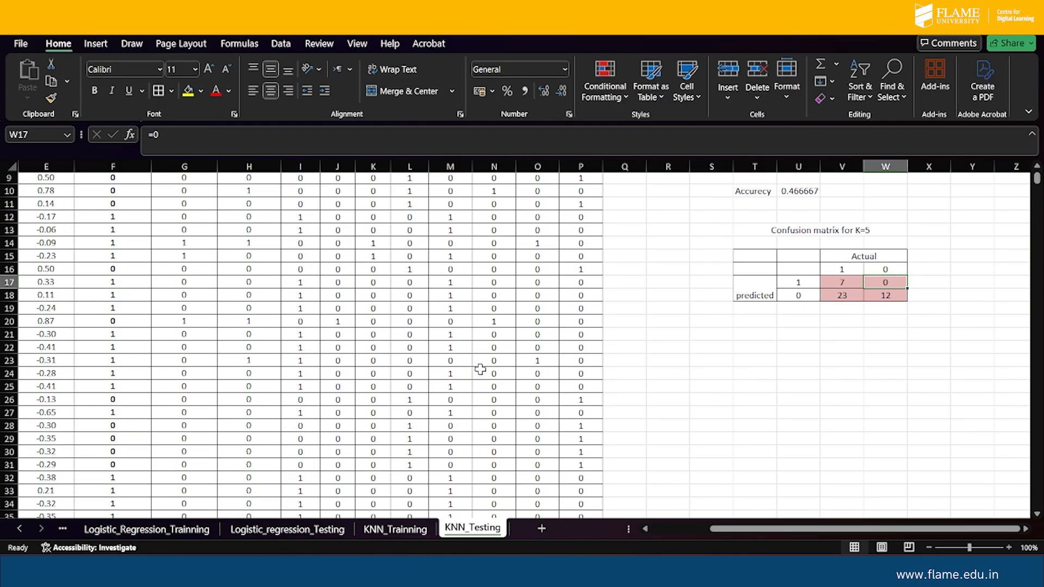
scroll(480, 370, up, 3)
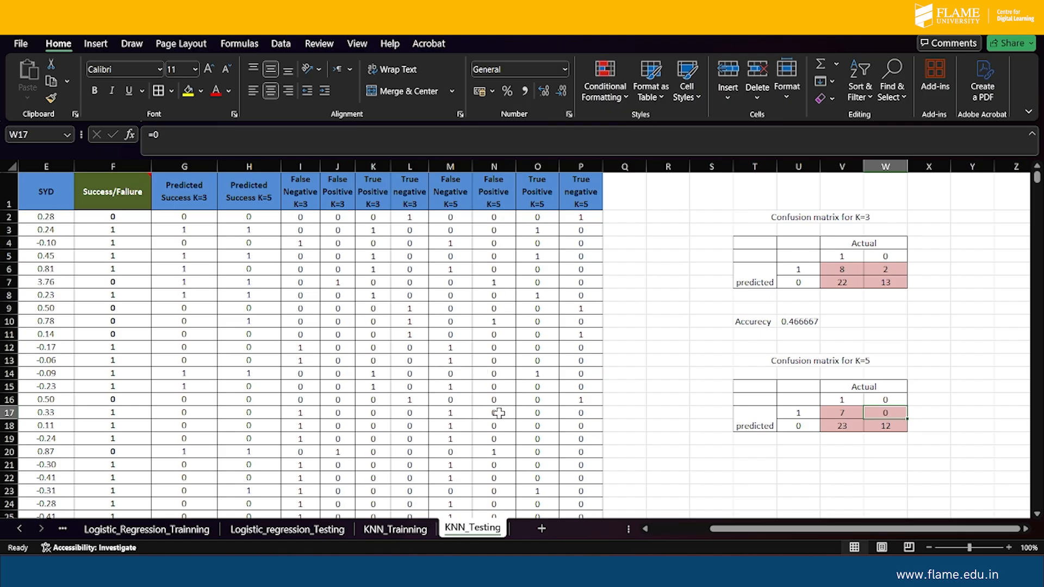
scroll(499, 412, down, 12)
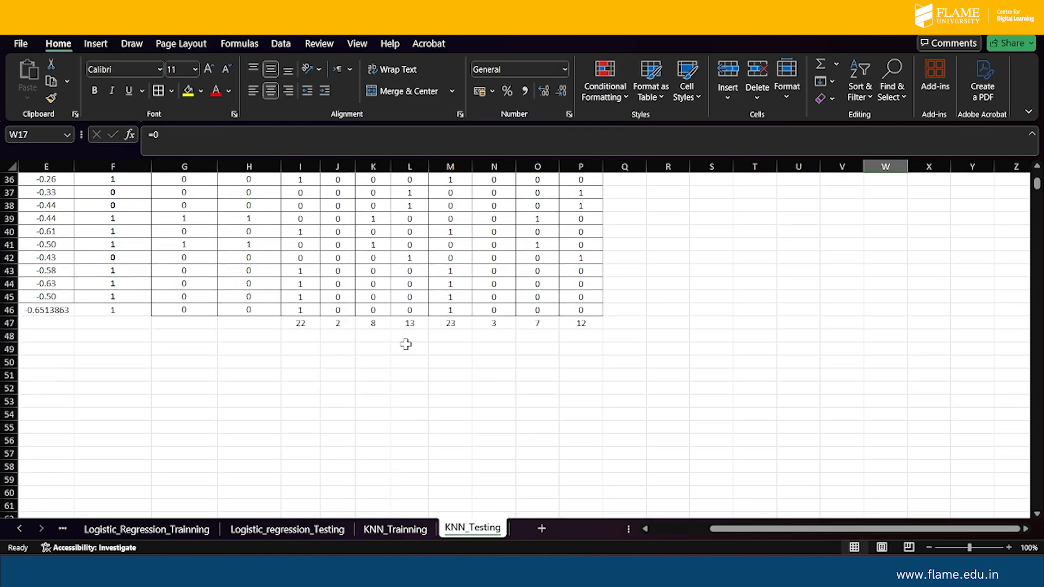
scroll(227, 111, down, 2)
click(224, 138)
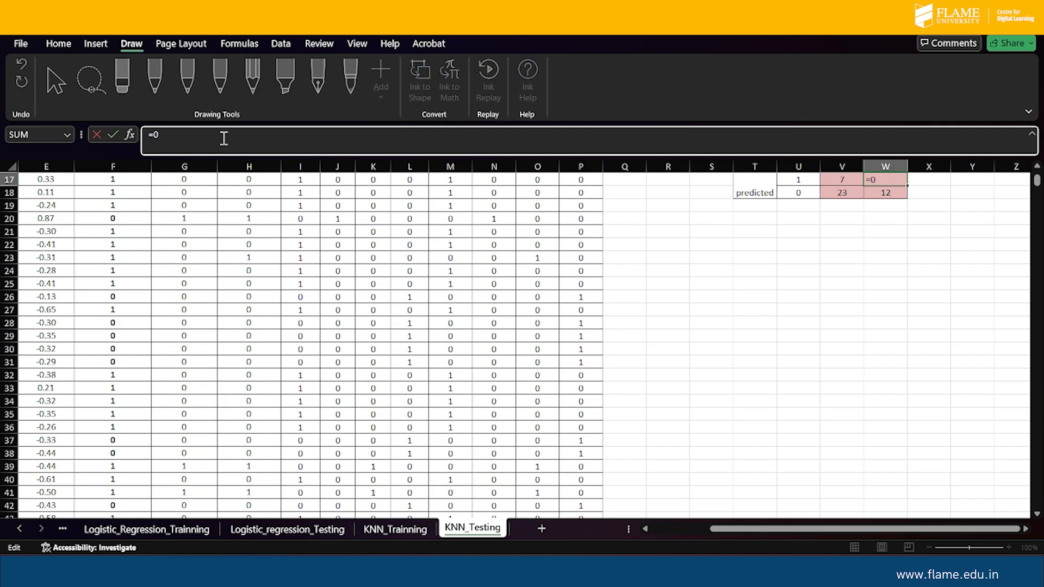
scroll(477, 301, down, 6)
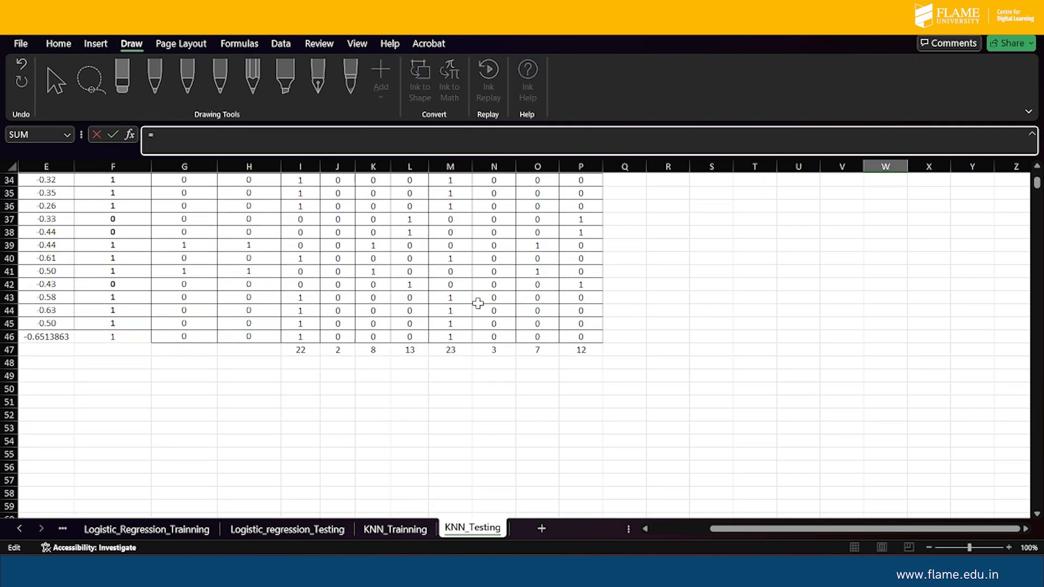
scroll(508, 284, up, 11)
scroll(508, 284, down, 11)
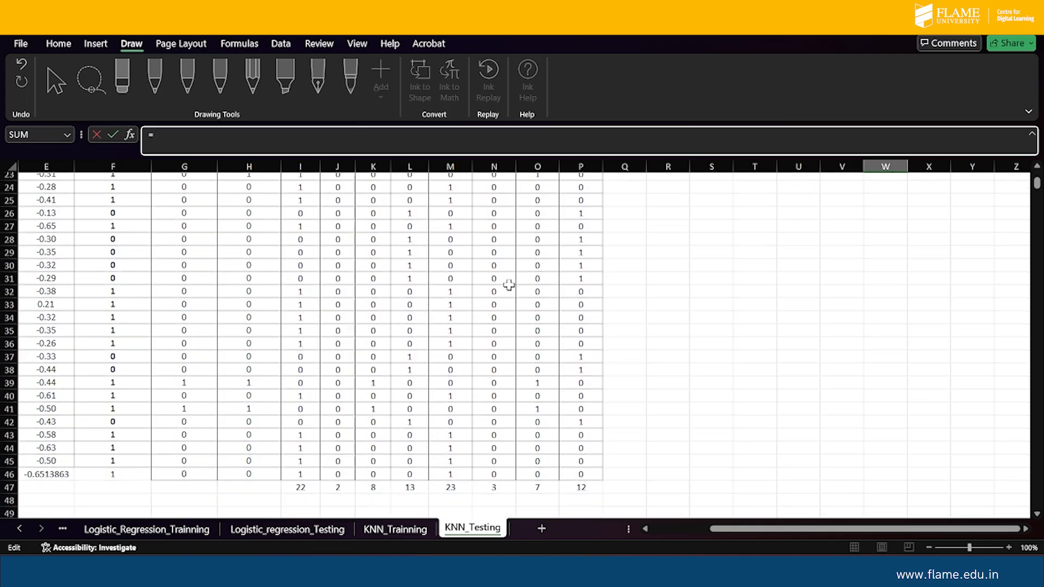
click(498, 352)
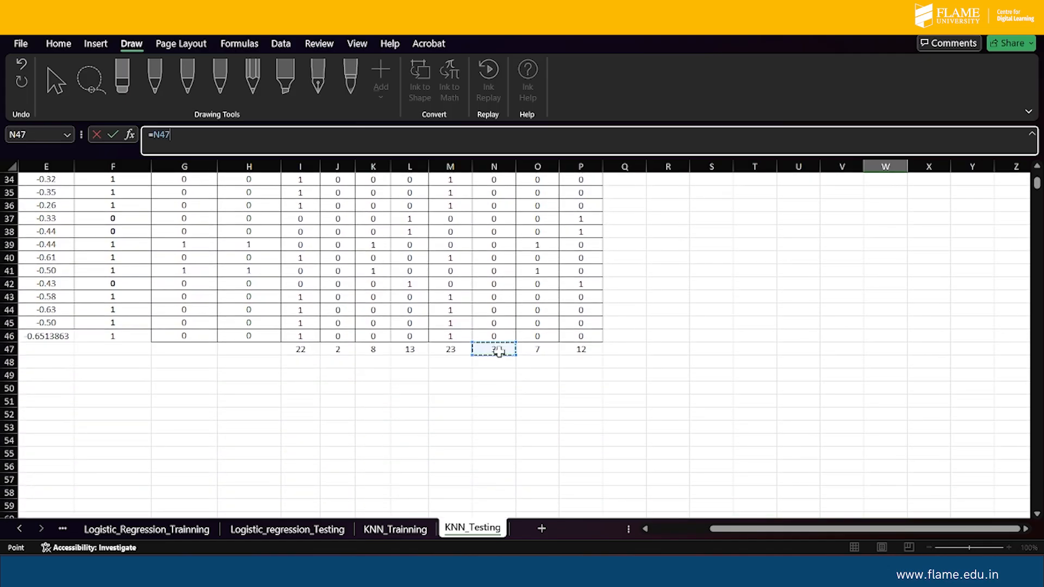
key(Escape)
scroll(930, 315, up, 4)
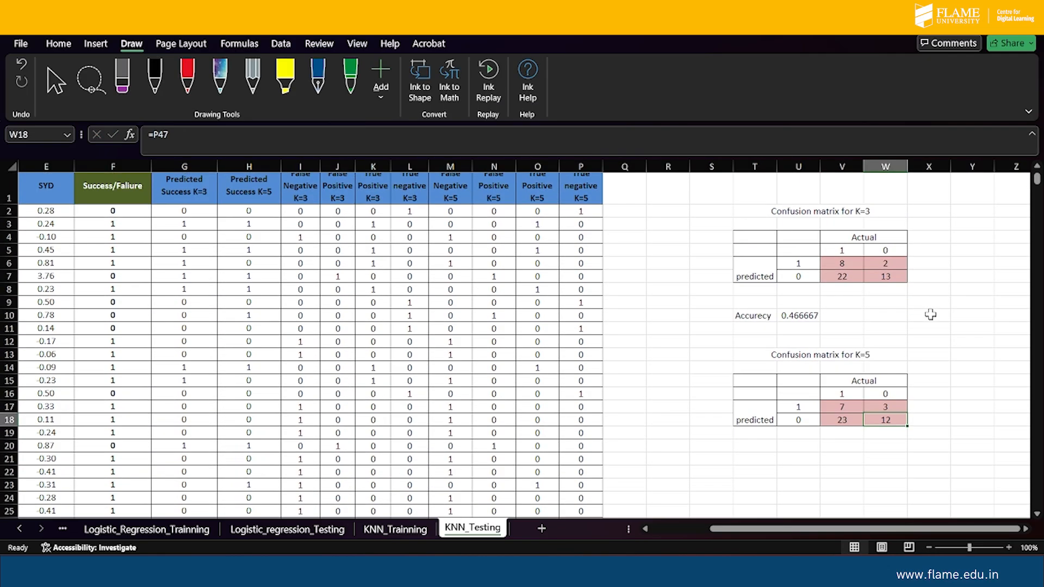
Label cell T21 below the K=5 confusion matrix "Accurecy".
click(754, 463)
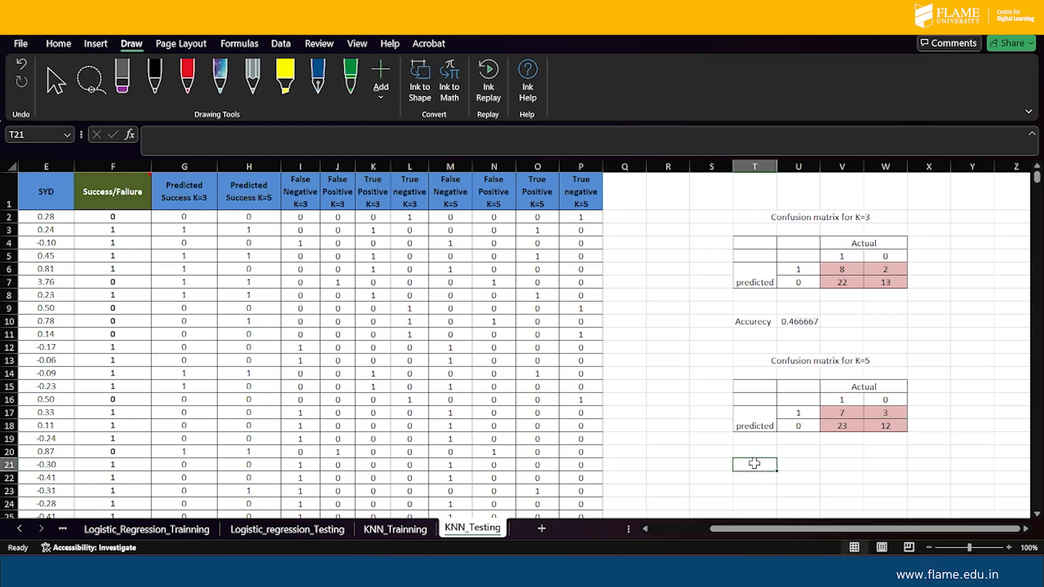
text(Accurec)
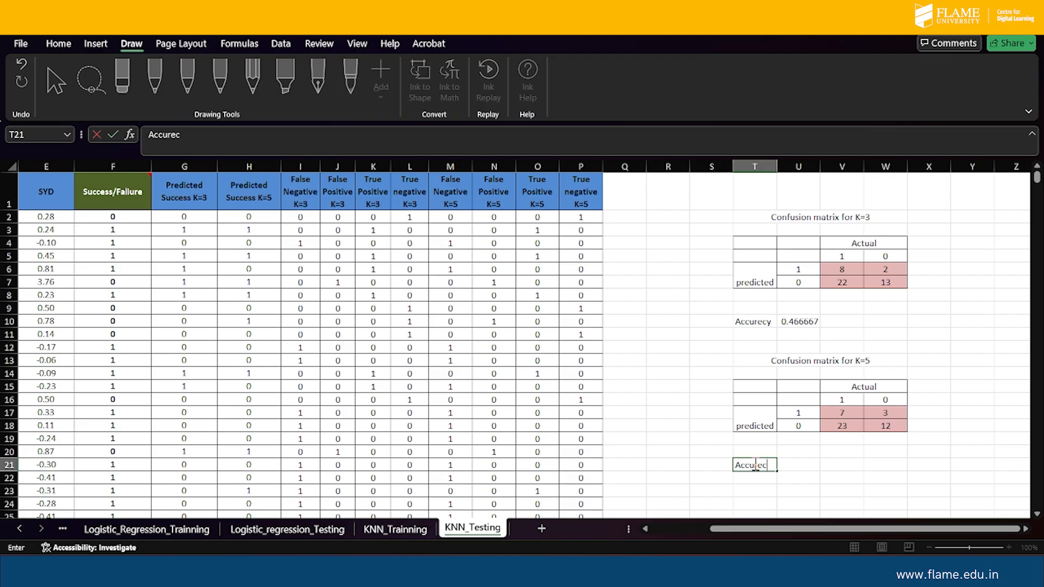
text(y)
key(Return)
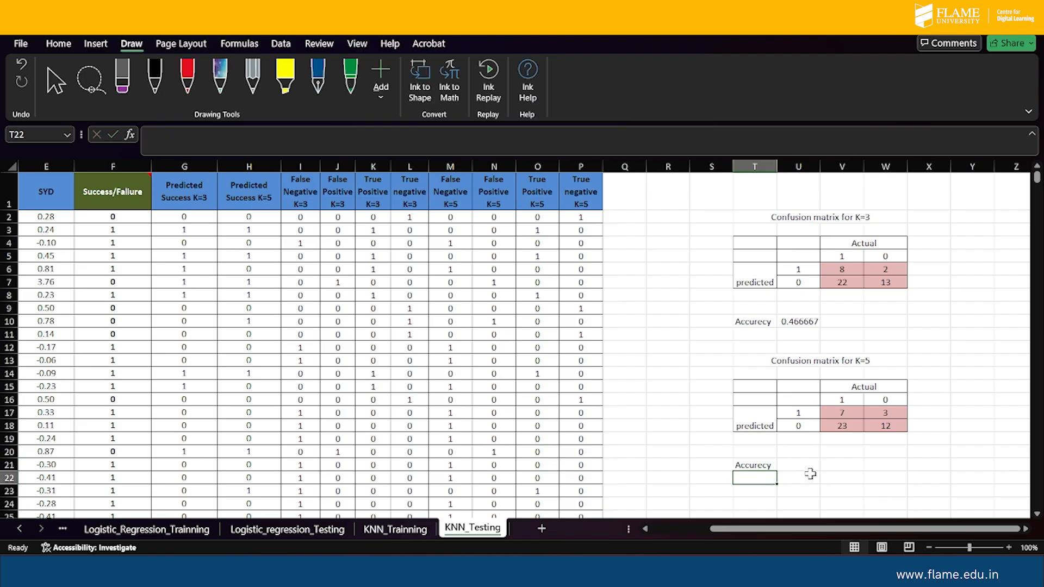
Calculate the K=5 accuracy in U21 with =(V17+W18)/SUM(V17:W18).
click(802, 467)
text(=)
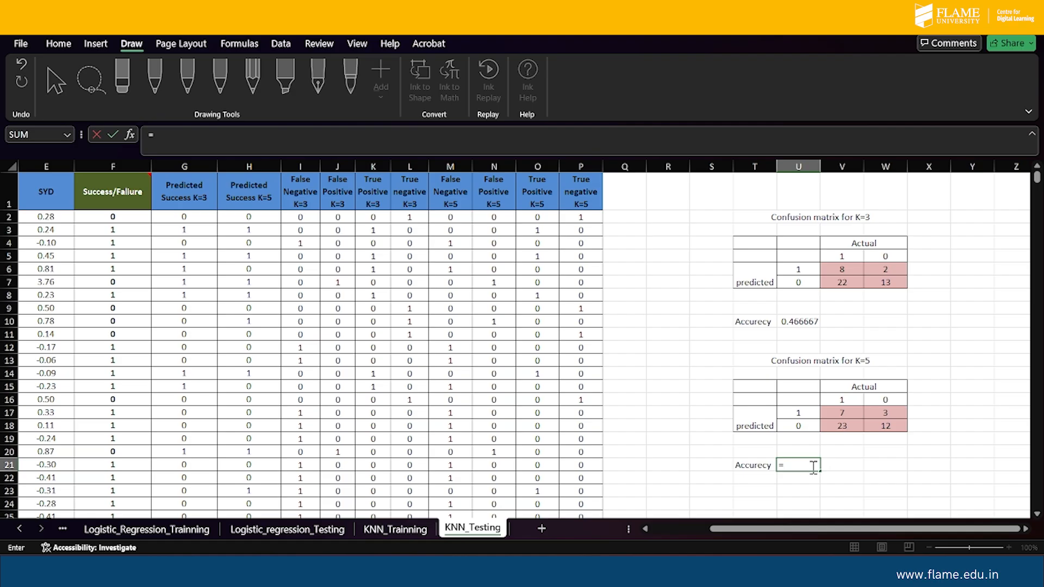
text(()
click(844, 414)
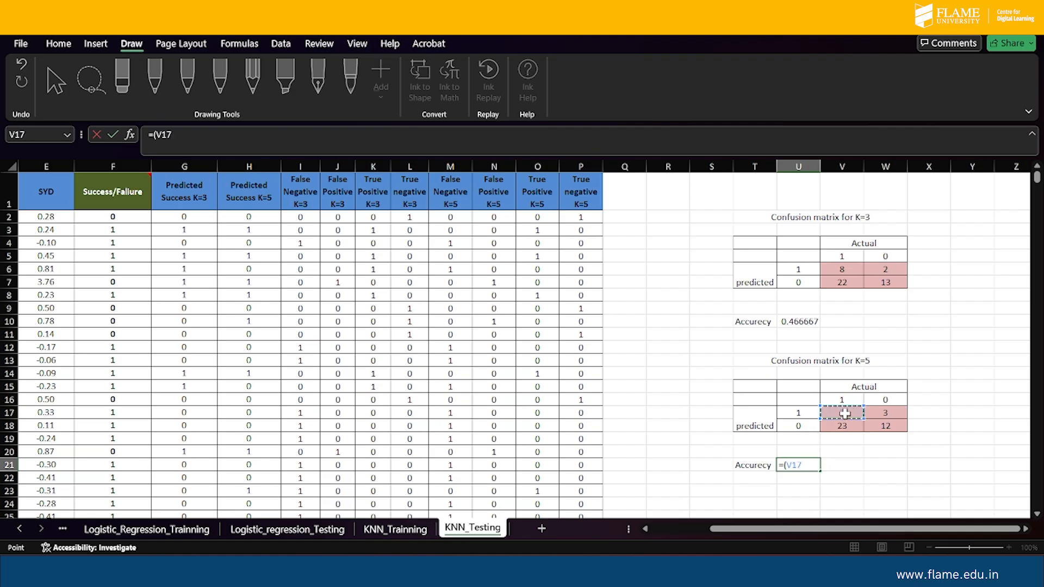
text(+)
click(892, 426)
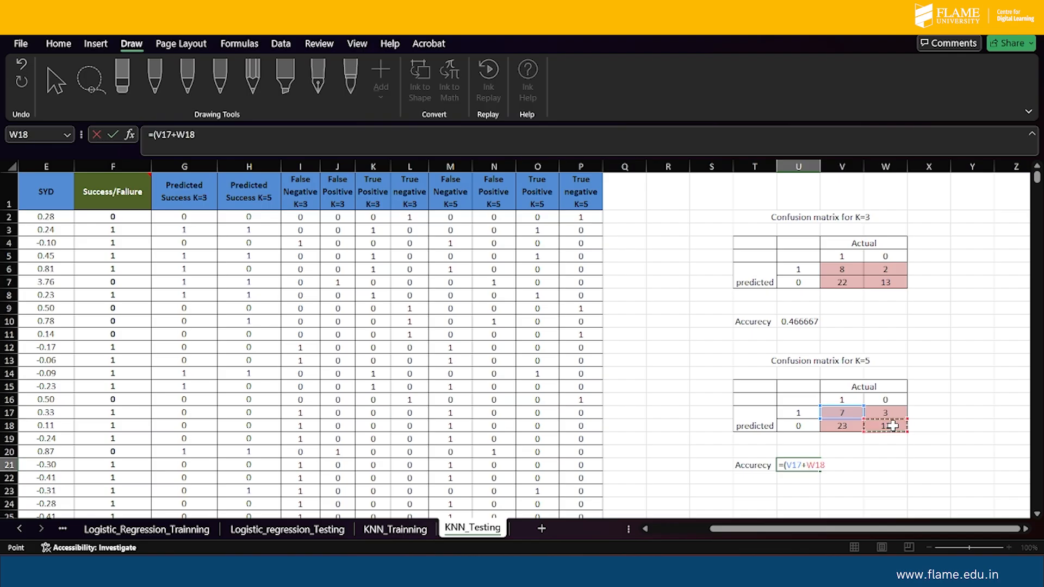
text())
key(Return)
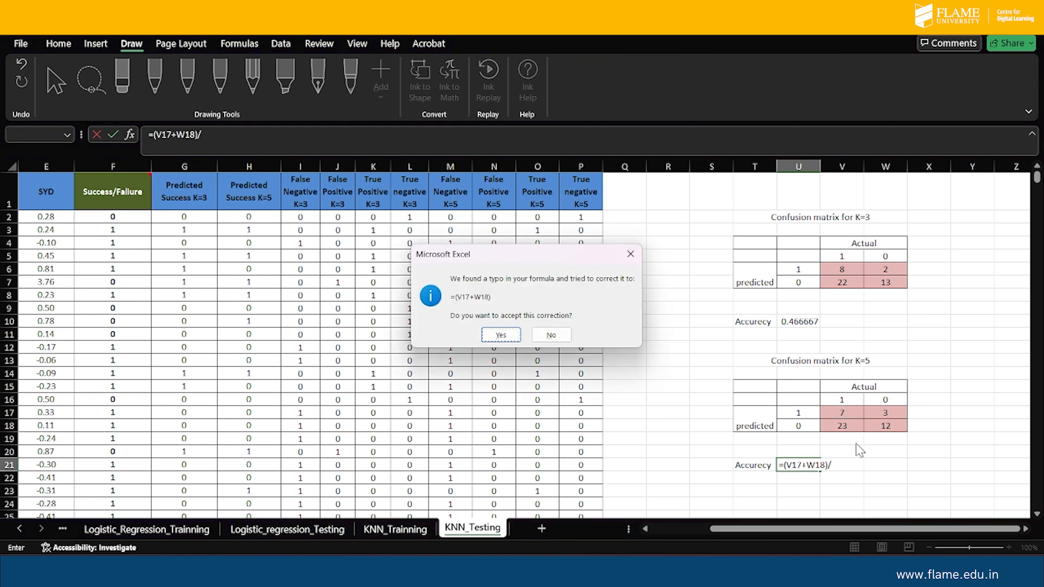
click(630, 256)
click(747, 262)
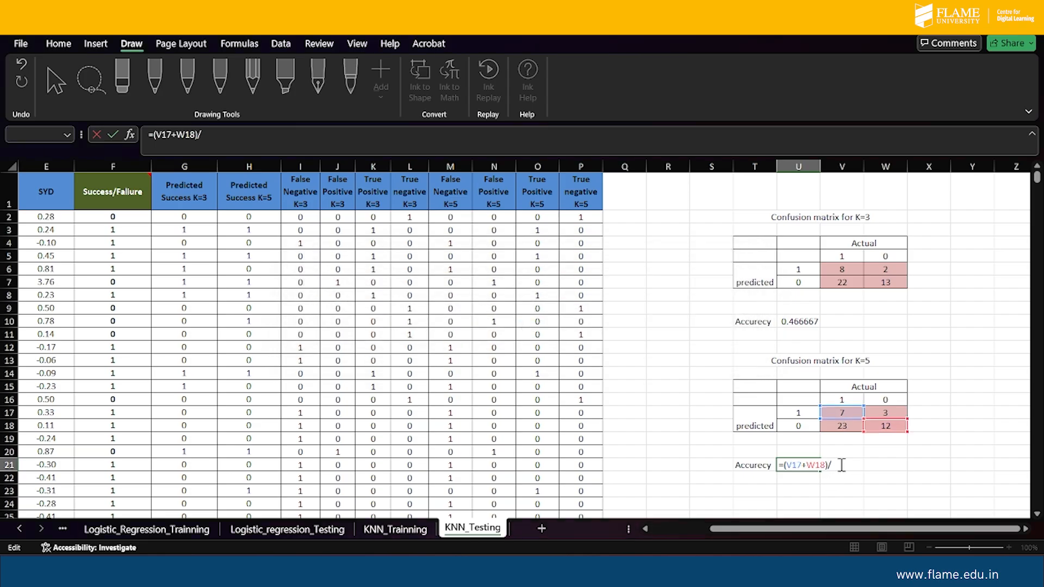
text(SUM)
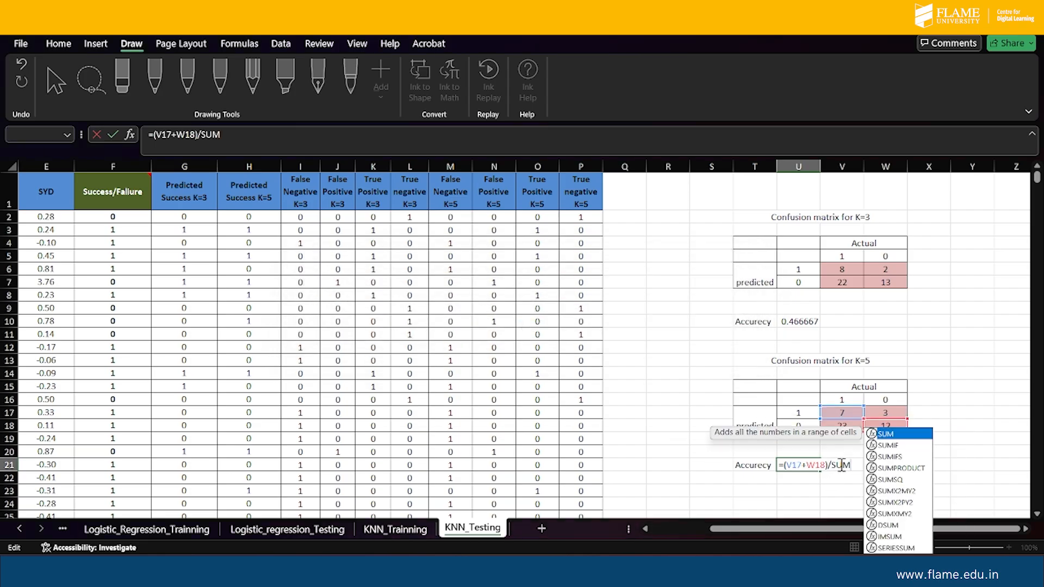
text(()
drag(842, 413, 884, 425)
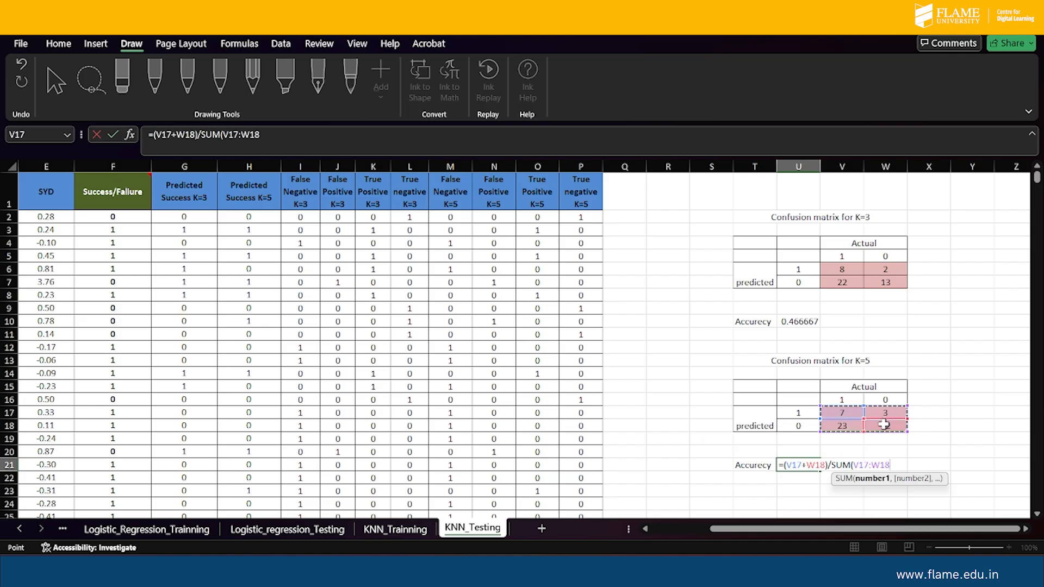
text())
key(Return)
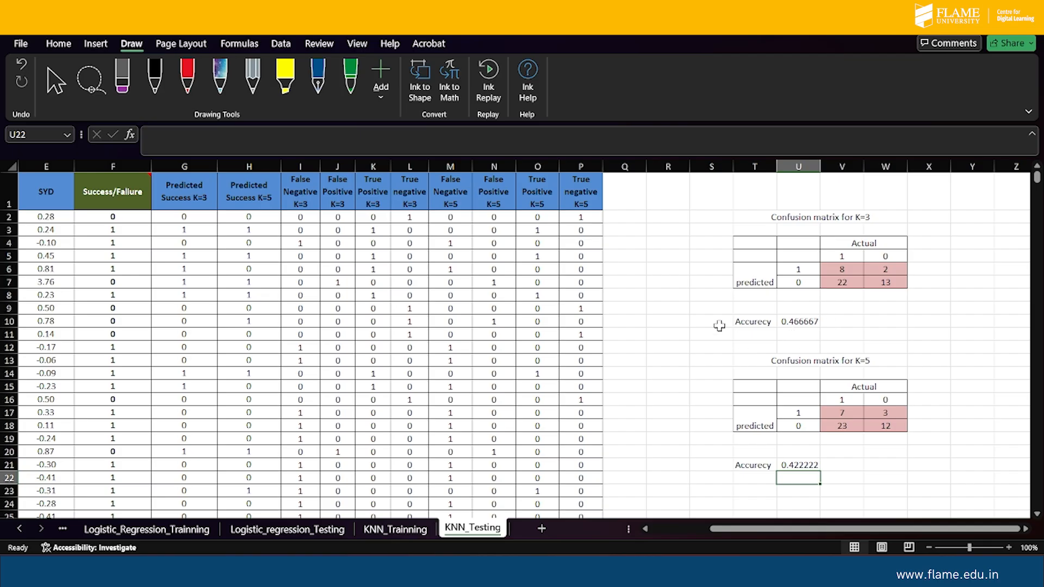
Review the accuracy metrics on the Logistic_regression_Testing sheet for comparison with KNN, and return to KNN_Testing.
scroll(720, 321, up, 1)
scroll(719, 322, down, 1)
click(387, 530)
click(294, 532)
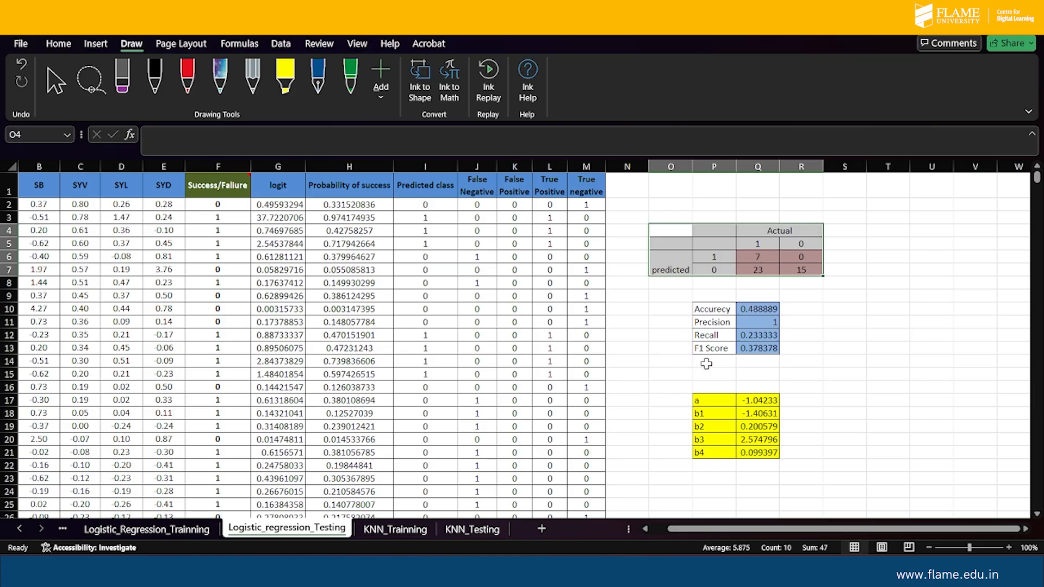
click(481, 528)
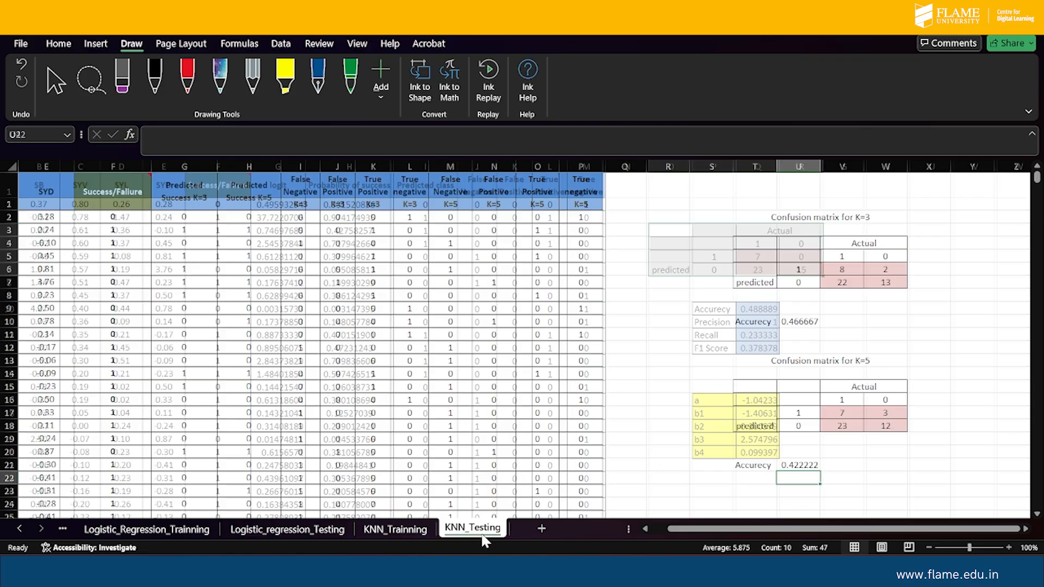